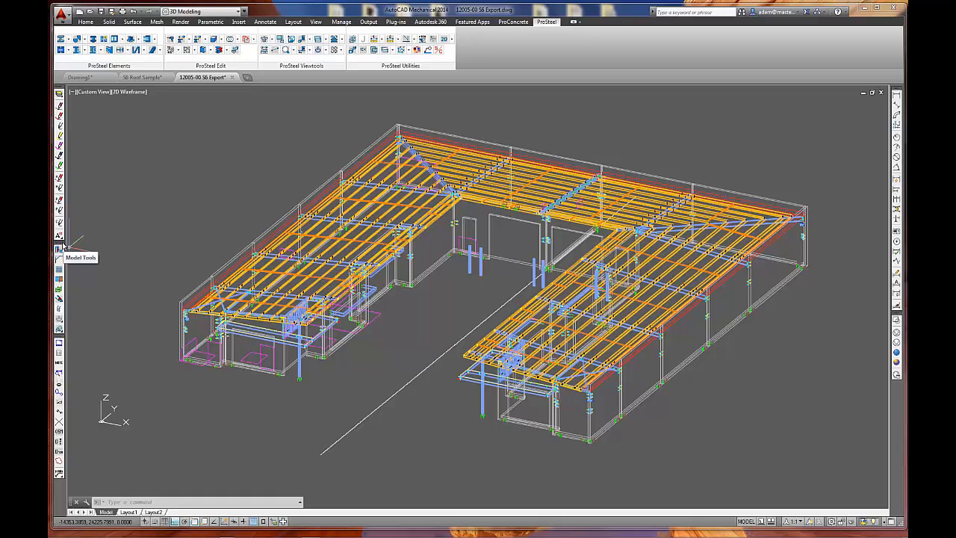
{"action": "left_click", "coordinate": [73, 325]}
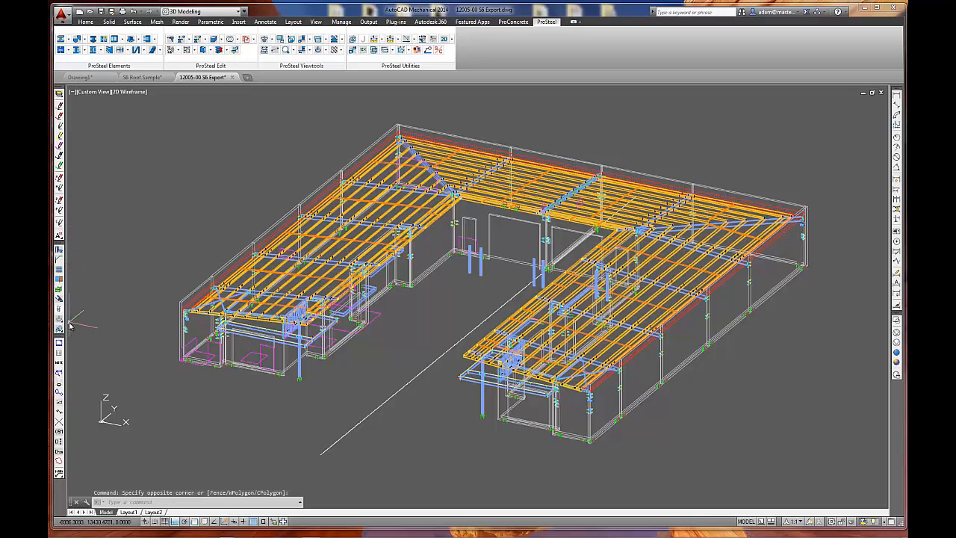
{"action": "left_click_drag", "start_coordinate": [59, 319], "coordinate": [67, 321]}
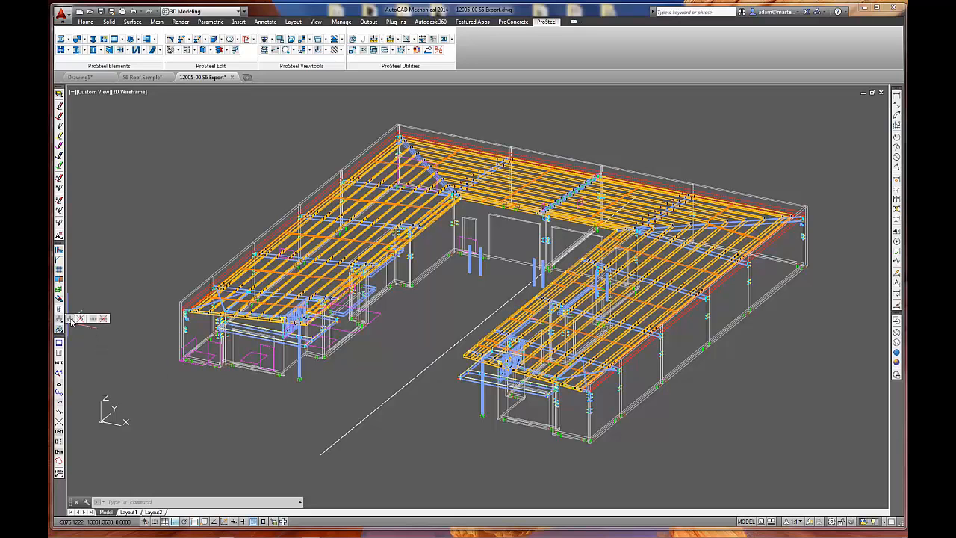
{"action": "left_click", "coordinate": [96, 331]}
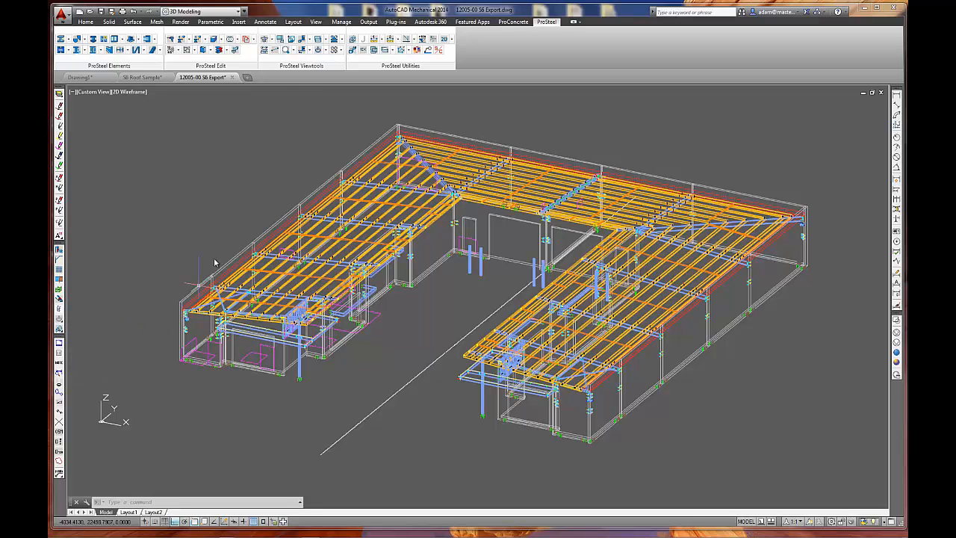
Open the ProSteel display classes dialog, review the list of classes and their status, and close it.
{"action": "left_click", "coordinate": [323, 50]}
{"action": "left_click", "coordinate": [359, 65]}
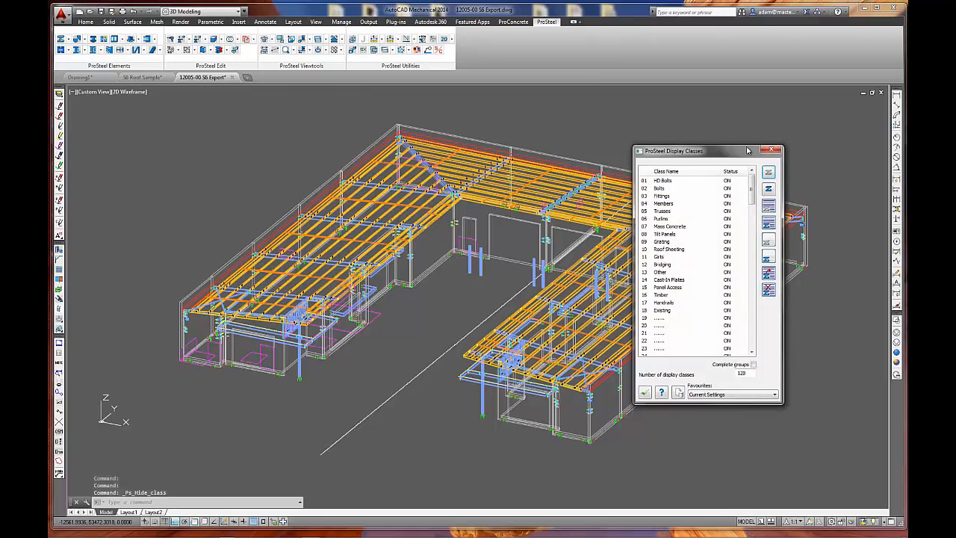
{"action": "left_click_drag", "start_coordinate": [718, 148], "coordinate": [534, 154]}
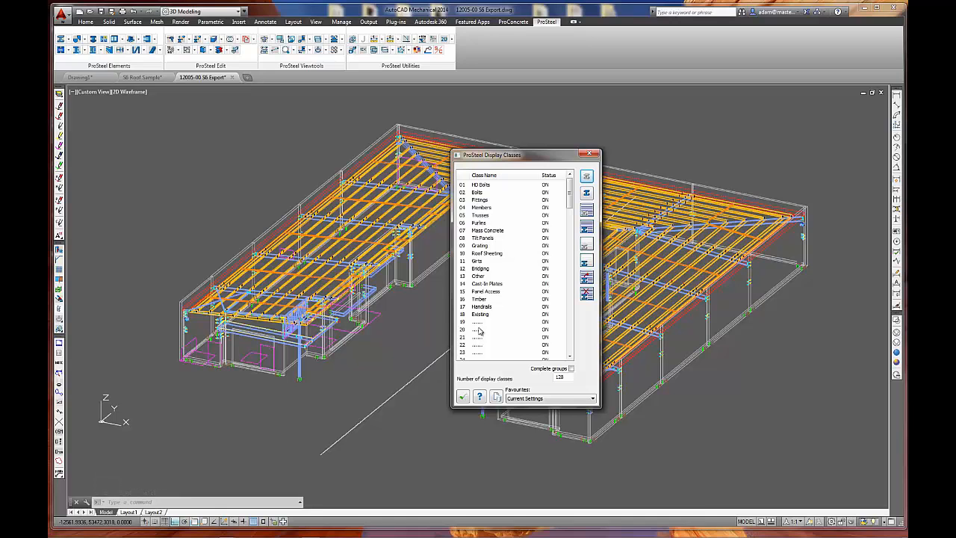
{"action": "left_click", "coordinate": [463, 397]}
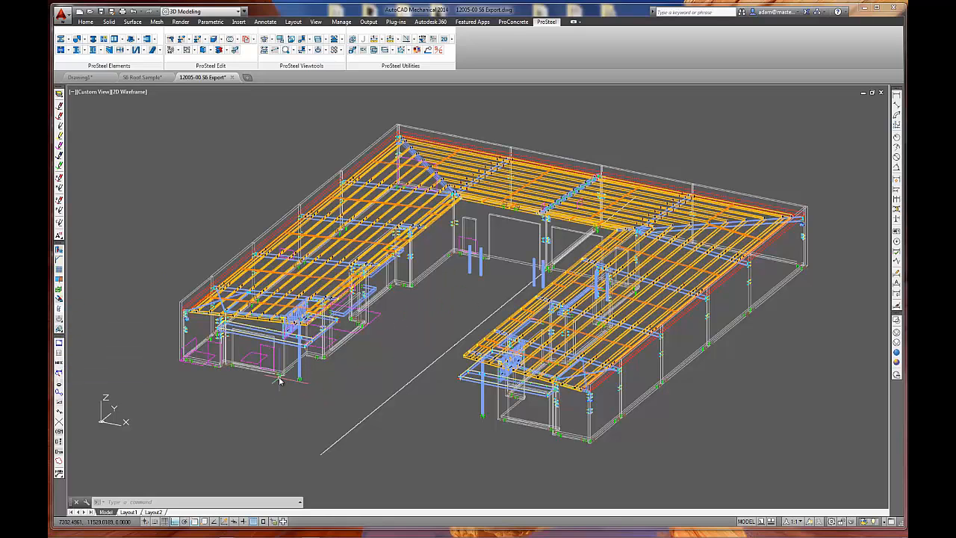
Clear all display class assignments and all area class assignments from the model's parts.
{"action": "left_click", "coordinate": [60, 319]}
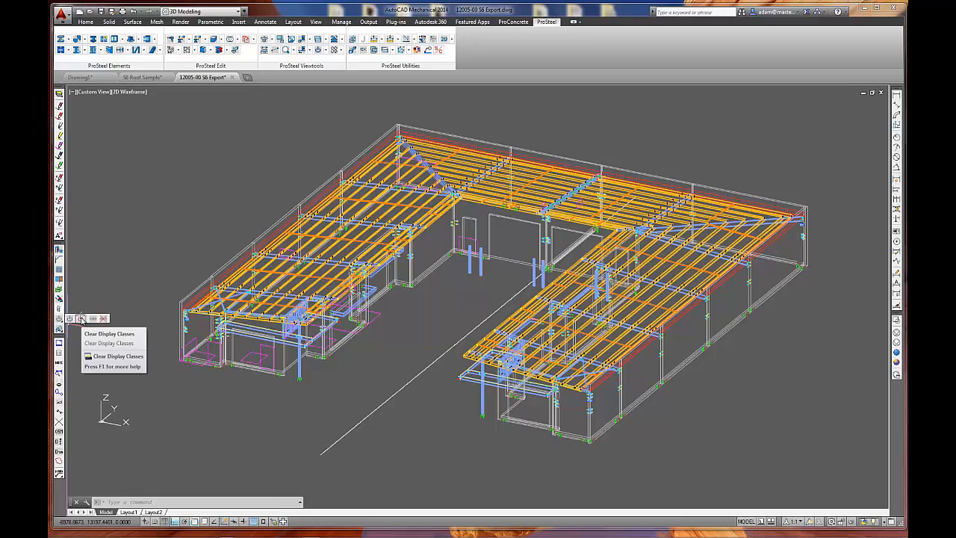
{"action": "left_click", "coordinate": [81, 319]}
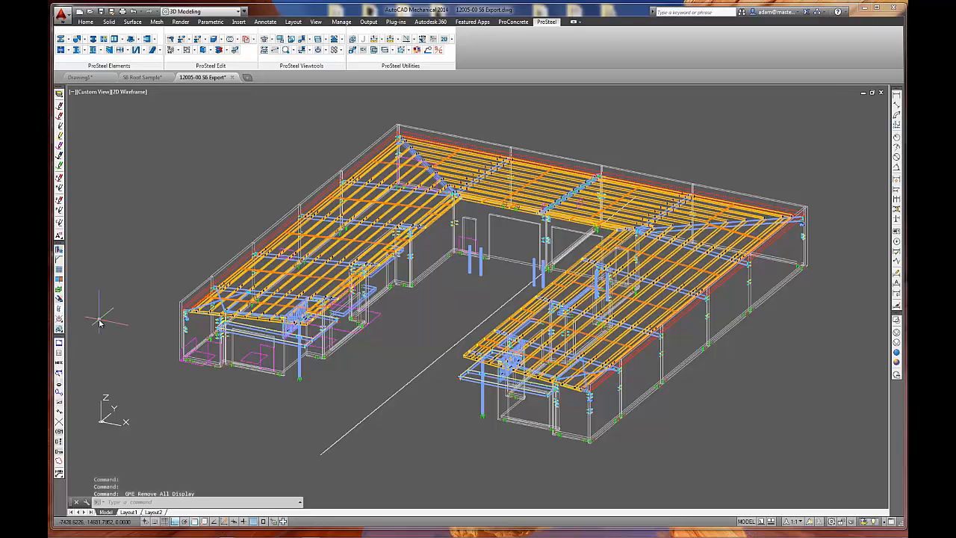
{"action": "left_click", "coordinate": [60, 319]}
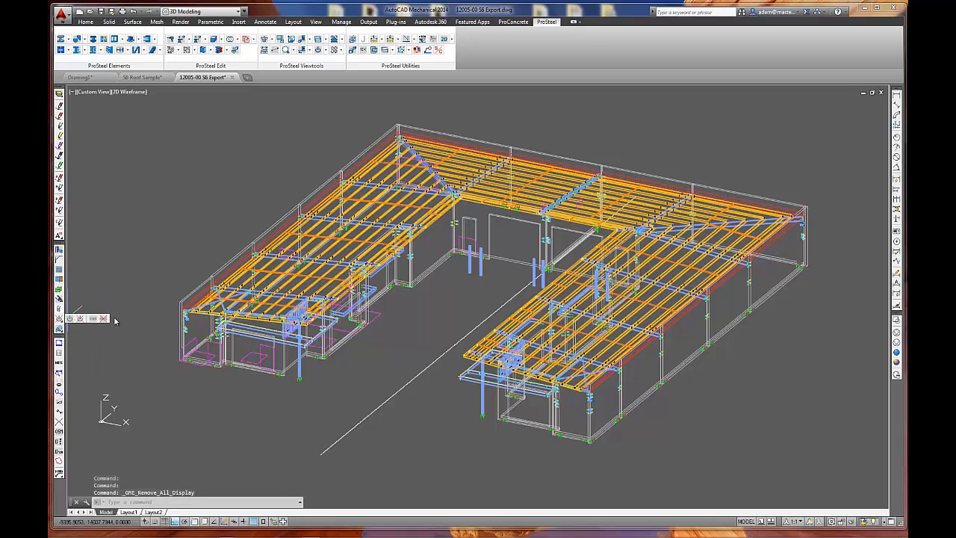
{"action": "left_click", "coordinate": [103, 318]}
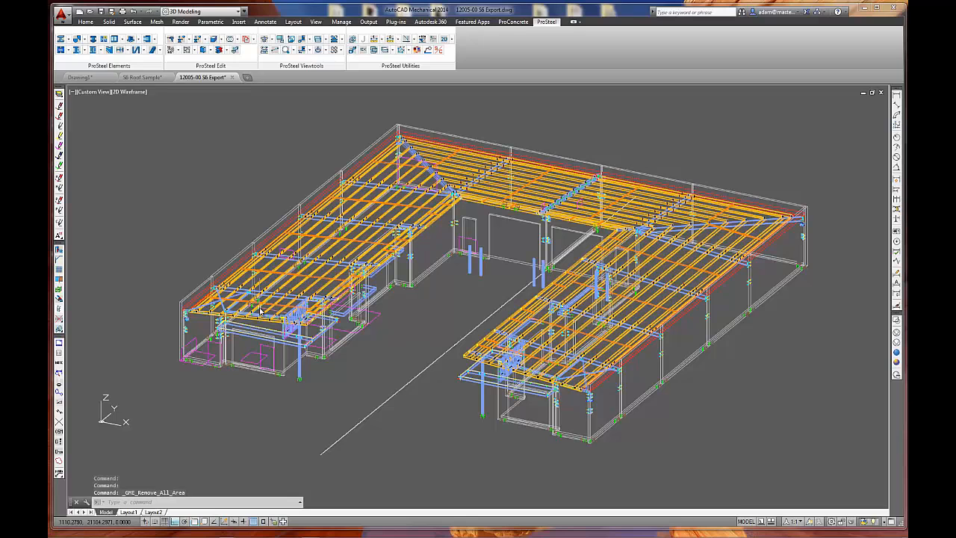
Automatically assign display classes to the model's parts and acknowledge the incomplete-assignment notice.
{"action": "left_click", "coordinate": [60, 319]}
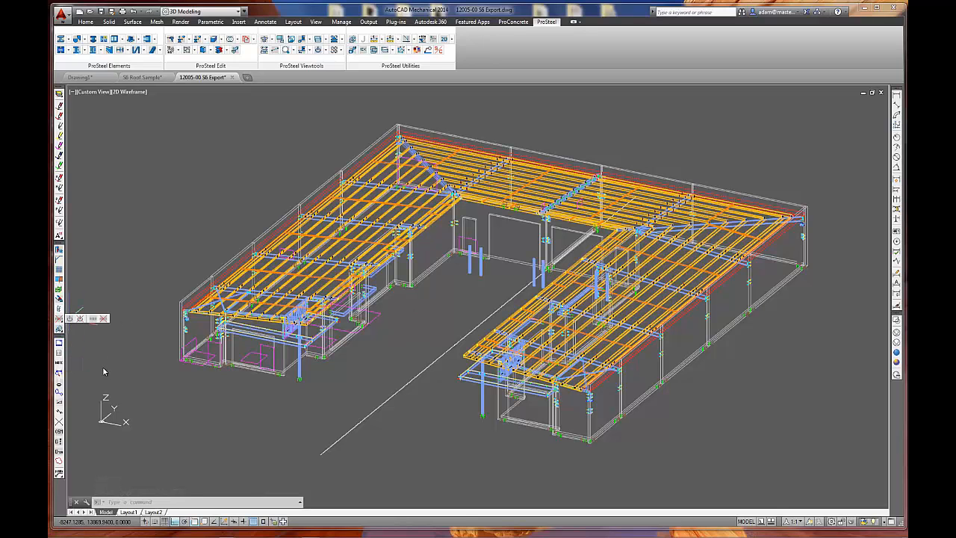
{"action": "left_click", "coordinate": [70, 321]}
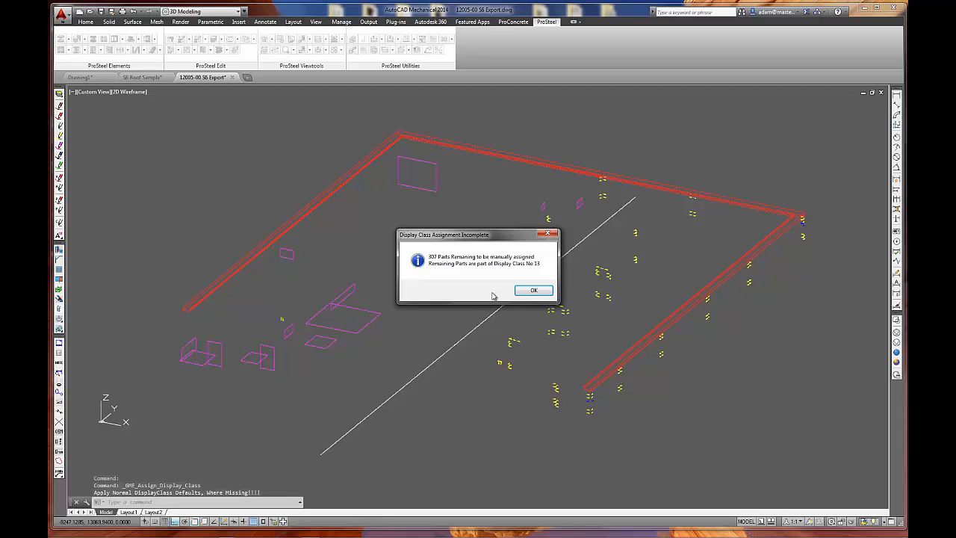
{"action": "left_click_drag", "start_coordinate": [492, 239], "coordinate": [471, 266]}
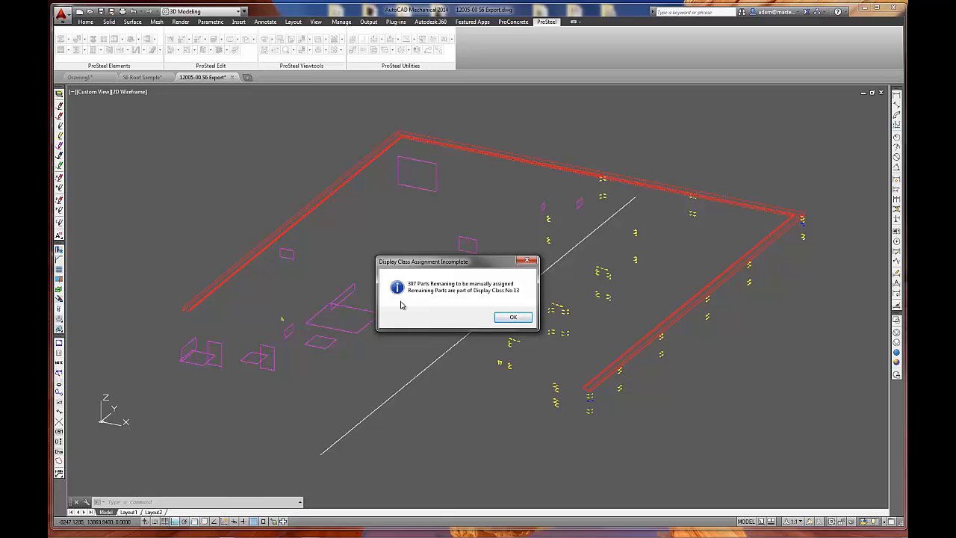
{"action": "left_click", "coordinate": [513, 318]}
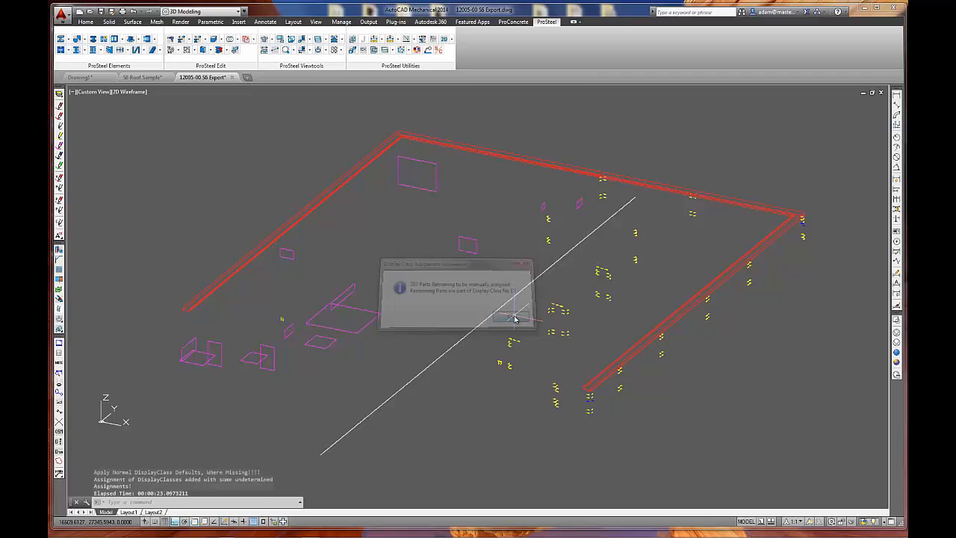
Check class 13 Other in the display classes list and inspect the unassigned red gutter profile and yellow hooked bars.
{"action": "left_click", "coordinate": [322, 51]}
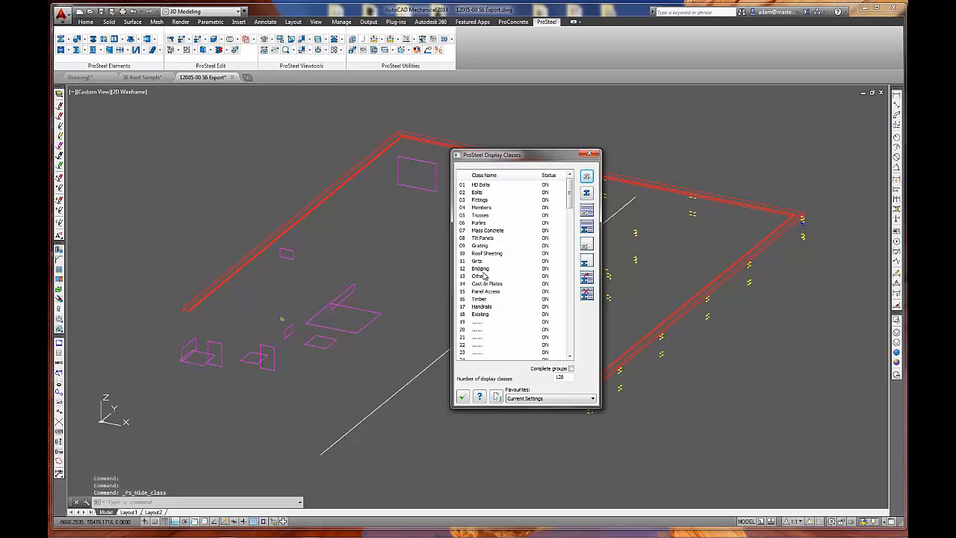
{"action": "left_click", "coordinate": [482, 277]}
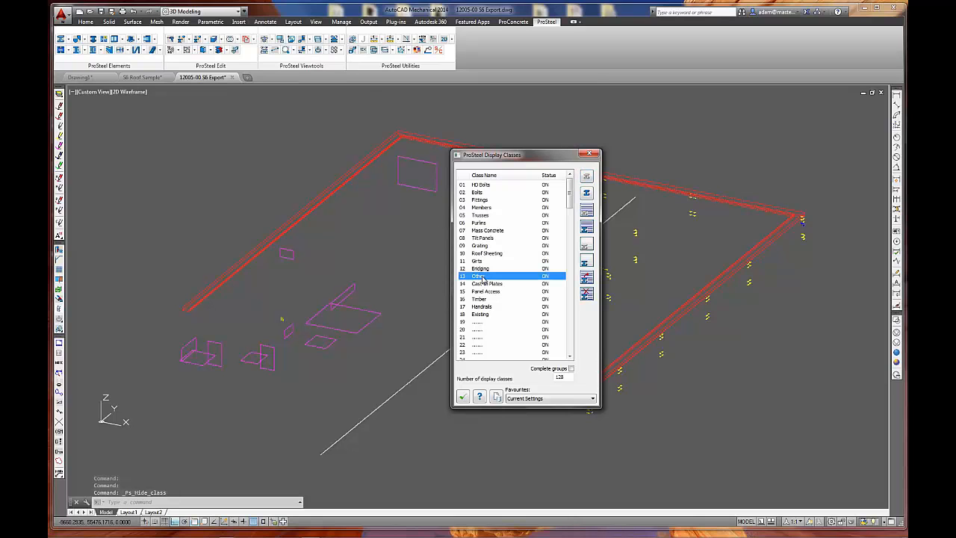
{"action": "scroll", "coordinate": [171, 314], "scroll_direction": "up", "scroll_amount": 5}
{"action": "scroll", "coordinate": [229, 273], "scroll_direction": "up", "scroll_amount": 3}
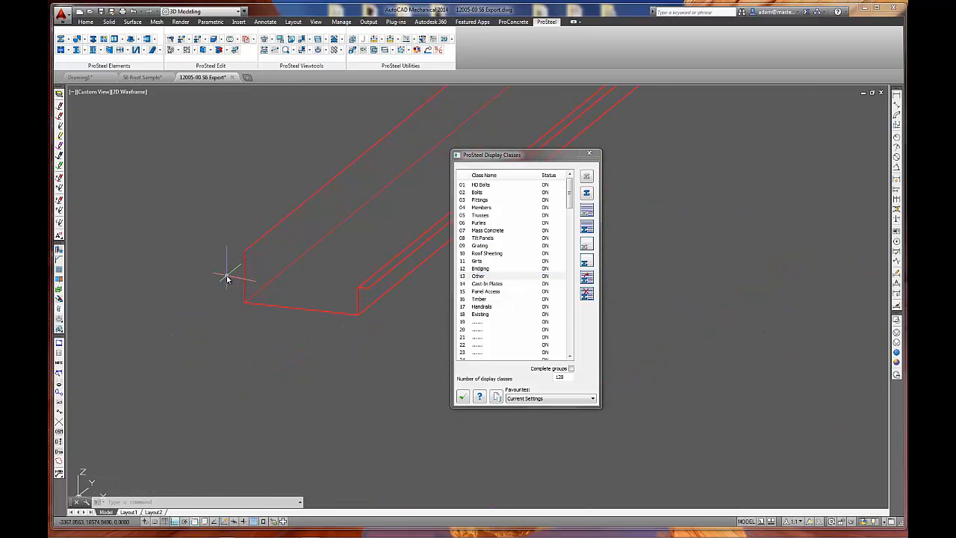
{"action": "left_click", "coordinate": [286, 205]}
{"action": "left_click", "coordinate": [224, 141]}
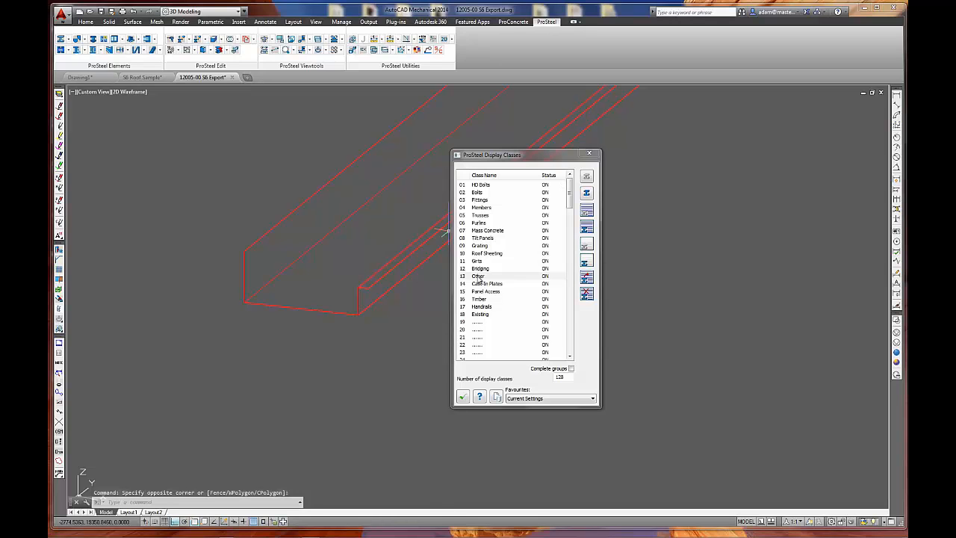
{"action": "scroll", "coordinate": [313, 359], "scroll_direction": "down", "scroll_amount": 6}
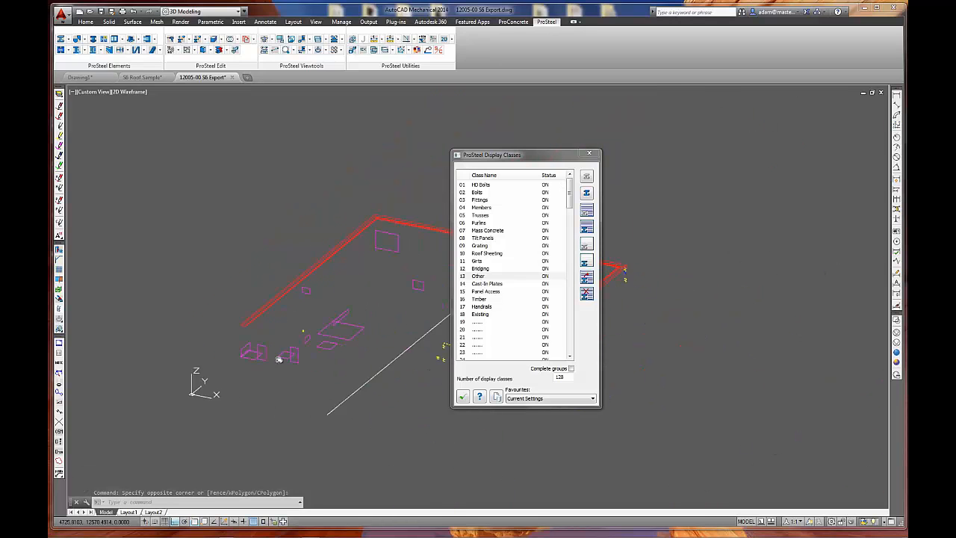
{"action": "scroll", "coordinate": [246, 328], "scroll_direction": "up", "scroll_amount": 8}
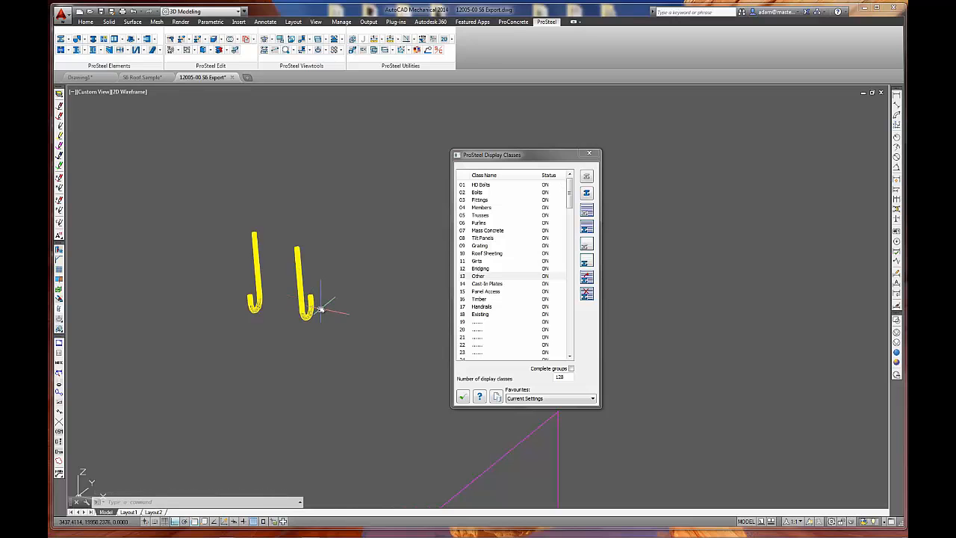
{"action": "scroll", "coordinate": [321, 310], "scroll_direction": "down", "scroll_amount": 10}
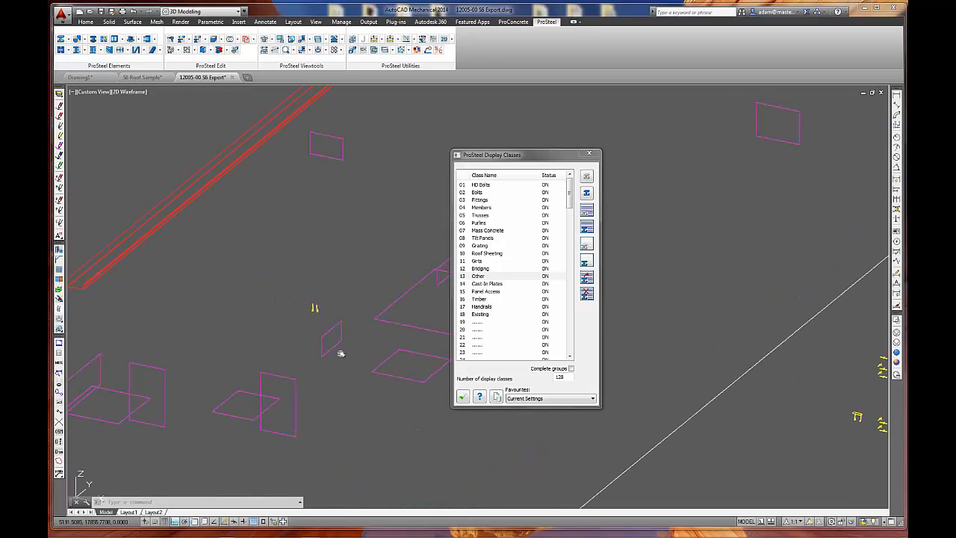
Inspect the yellow cast-in ferrule parts and check the Cast-In Plates and Panel Access classes in the list.
{"action": "middle_click_drag", "start_coordinate": [354, 383], "coordinate": [157, 293]}
{"action": "middle_click_drag", "start_coordinate": [389, 354], "coordinate": [185, 320]}
{"action": "middle_click_drag", "start_coordinate": [345, 315], "coordinate": [220, 307]}
{"action": "scroll", "coordinate": [317, 318], "scroll_direction": "up", "scroll_amount": 10}
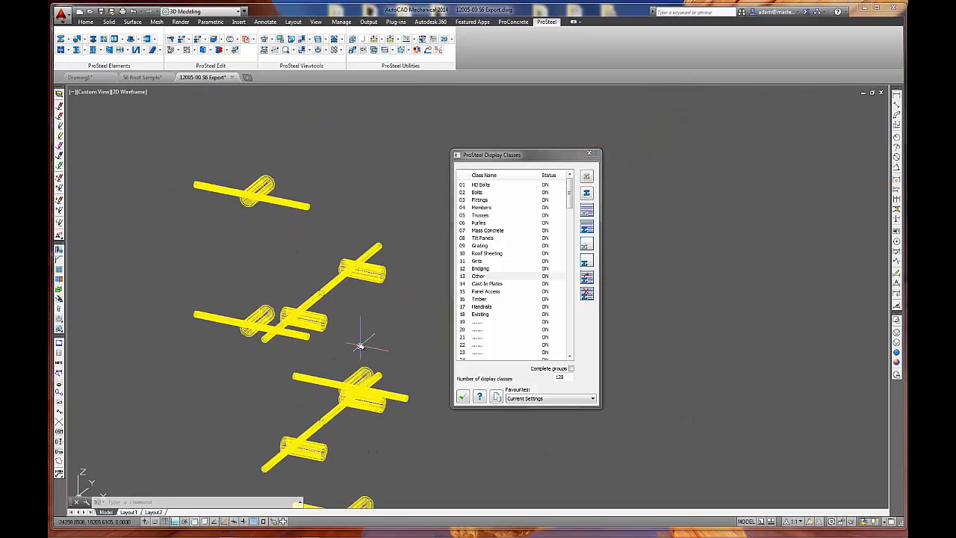
{"action": "left_click", "coordinate": [503, 286]}
{"action": "left_click", "coordinate": [492, 291]}
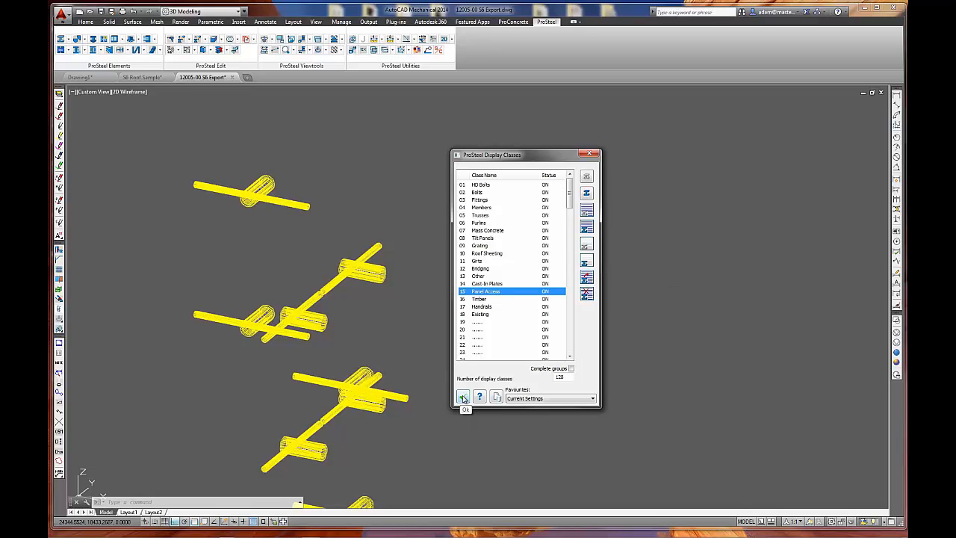
Turn off display classes 01 HD Bolts through 19 and confirm the display classes dialog.
{"action": "scroll", "coordinate": [412, 341], "scroll_direction": "down", "scroll_amount": 5}
{"action": "mouse_move", "coordinate": [370, 403]}
{"action": "middle_mouse_down", "text": "shift"}
{"action": "mouse_move", "coordinate": [369, 391]}
{"action": "mouse_move", "coordinate": [340, 374]}
{"action": "mouse_move", "coordinate": [372, 357]}
{"action": "middle_mouse_up", "text": "shift"}
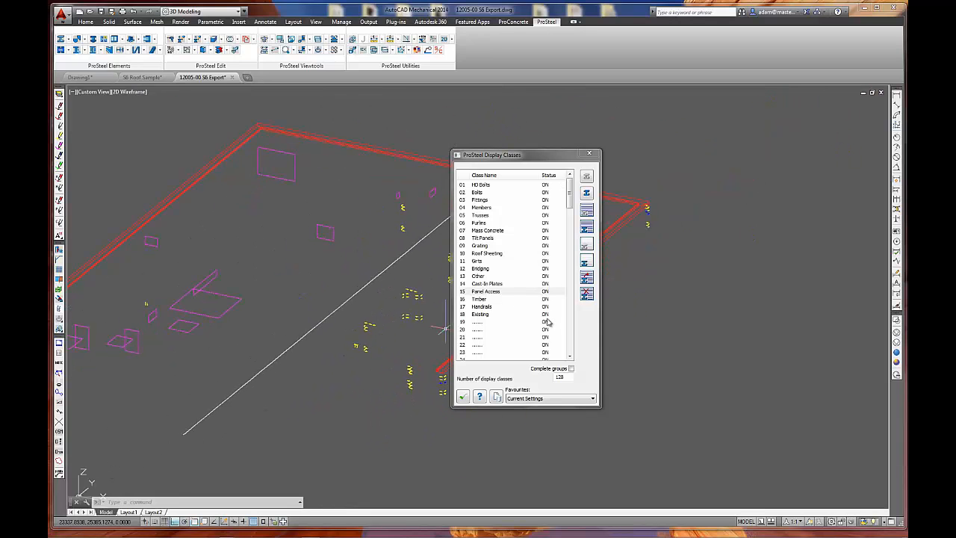
{"action": "left_click", "coordinate": [476, 185]}
{"action": "left_click", "coordinate": [484, 323], "text": "shift"}
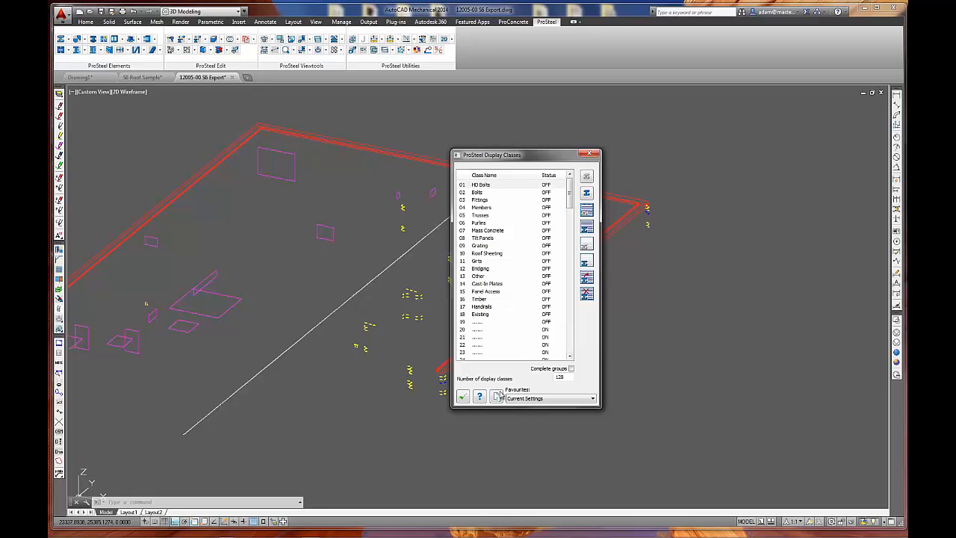
{"action": "left_click", "coordinate": [463, 398]}
Reopen the display classes dialog and assign all parts still visible to class 13 Other.
{"action": "middle_click_drag", "start_coordinate": [335, 305], "coordinate": [450, 316]}
{"action": "key", "text": "Return"}
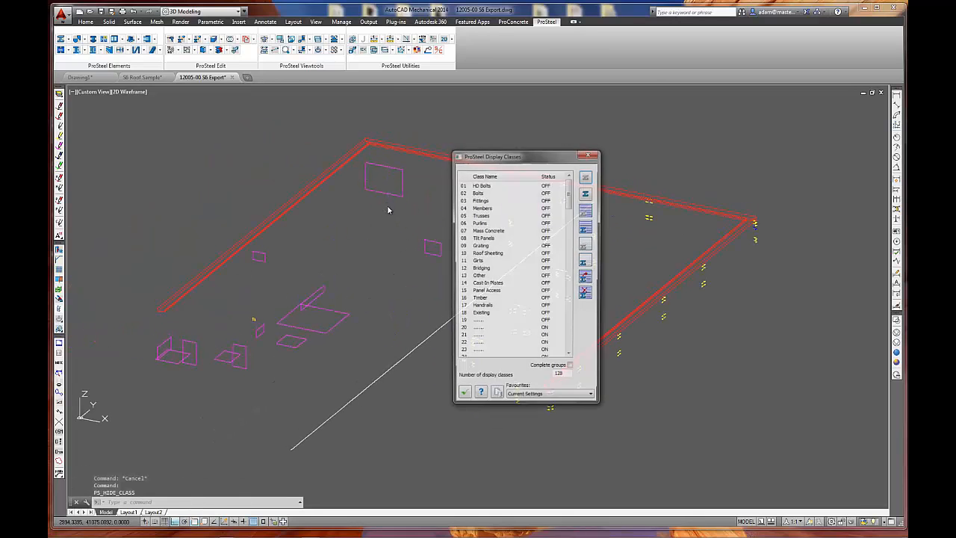
{"action": "left_click", "coordinate": [495, 277]}
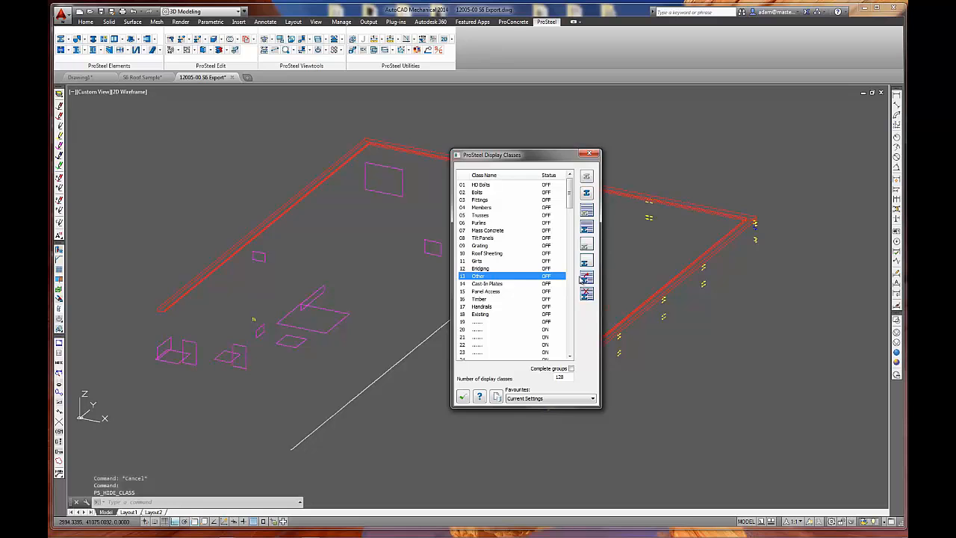
{"action": "left_click", "coordinate": [586, 277]}
{"action": "left_click", "coordinate": [112, 120]}
{"action": "left_click", "coordinate": [796, 476]}
{"action": "key", "text": "Return"}
Turn on the HD Bolts display class with the other named classes off, and confirm the dialog.
{"action": "left_click", "coordinate": [588, 214]}
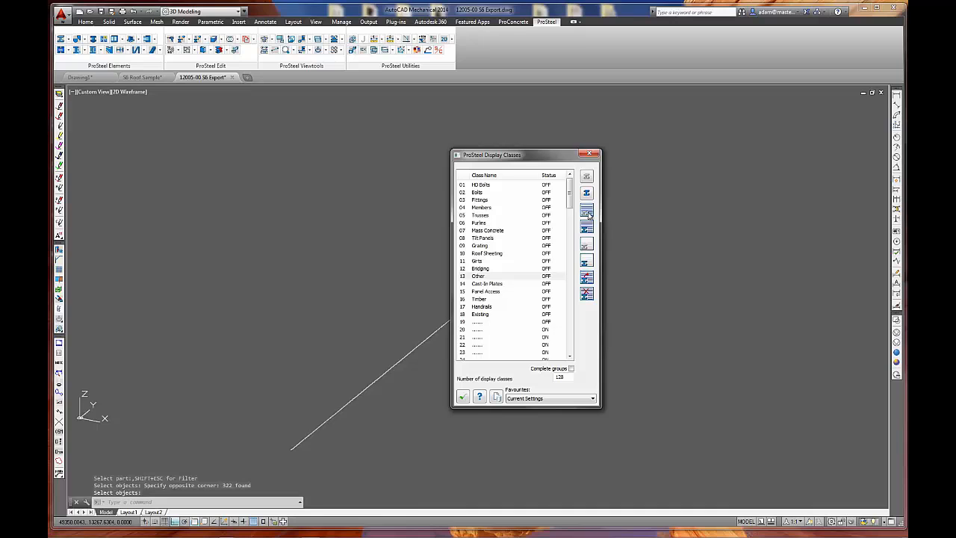
{"action": "left_click", "coordinate": [548, 186]}
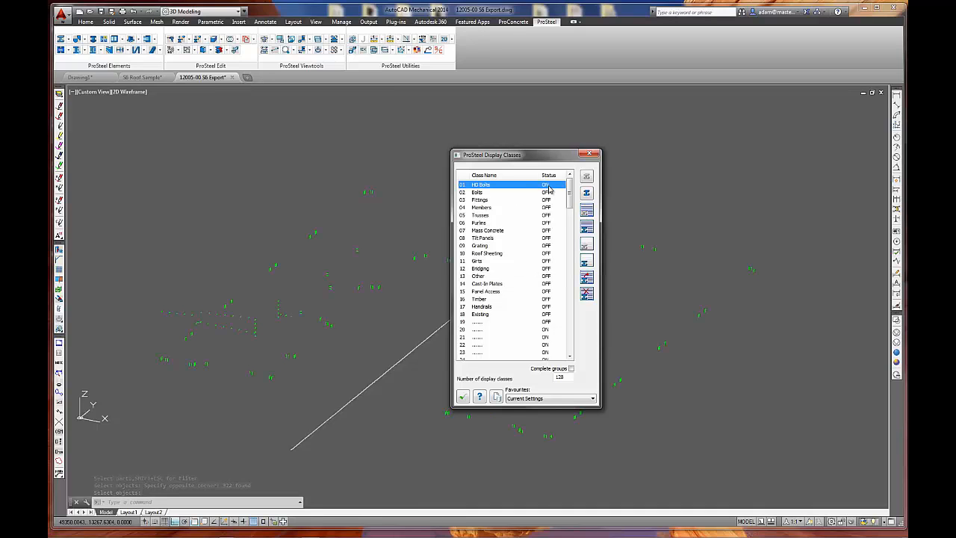
{"action": "left_click", "coordinate": [463, 397]}
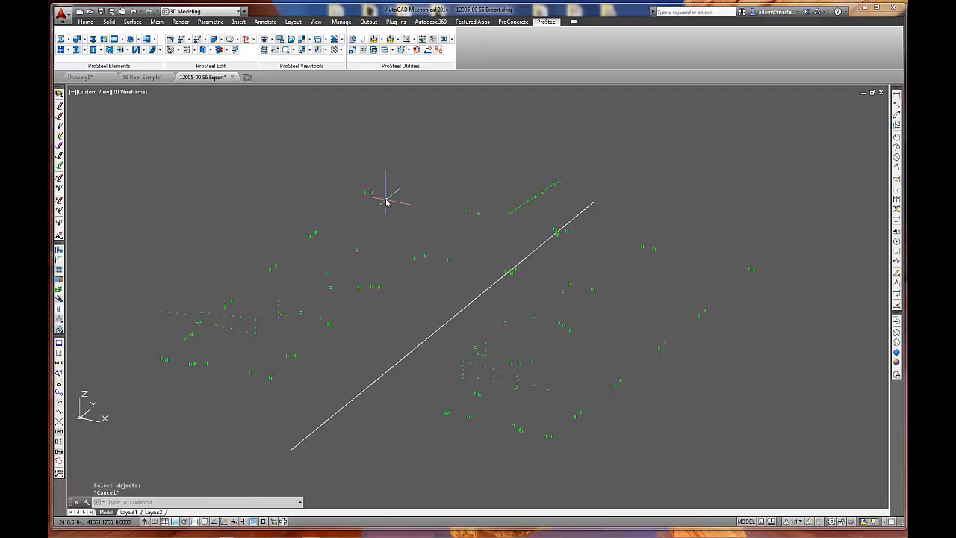
Insert a drawing partlist of all the displayed HD bolts using the Standard/Pre-Number Check style.
{"action": "left_click", "coordinate": [210, 50]}
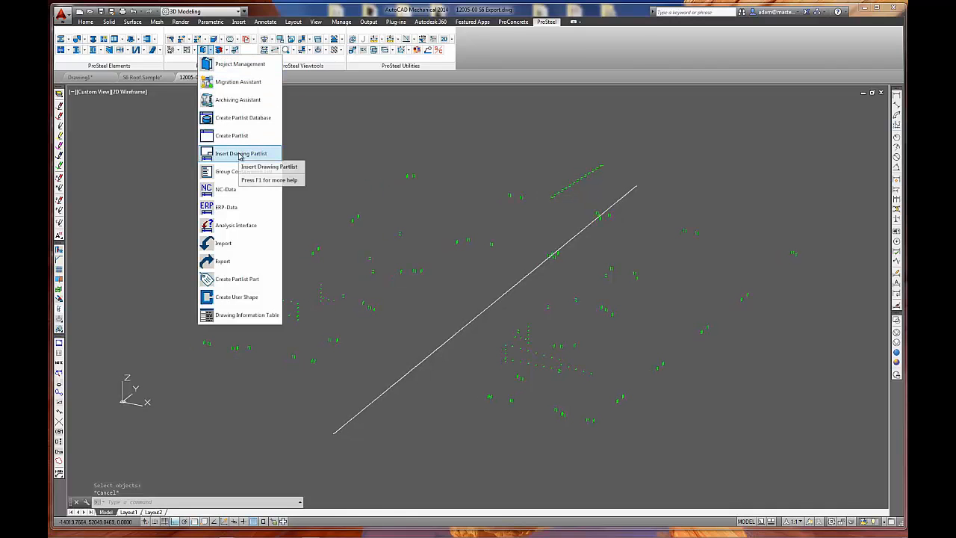
{"action": "left_click", "coordinate": [240, 153]}
{"action": "left_click", "coordinate": [143, 133]}
{"action": "left_click", "coordinate": [857, 484]}
{"action": "key", "text": "Return"}
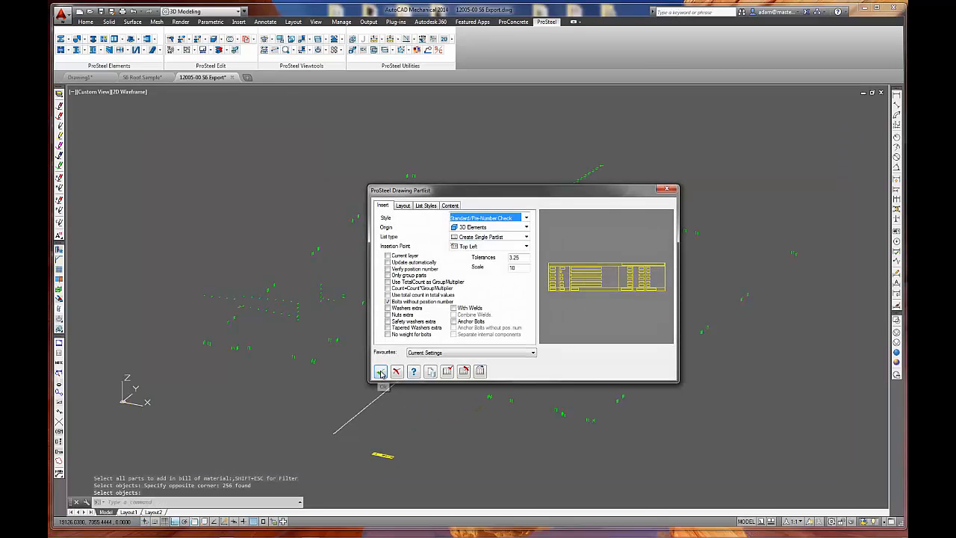
{"action": "left_click", "coordinate": [380, 372]}
Switch to the top view and examine the anchor names, lengths and grades in the inserted partlist.
{"action": "left_click", "coordinate": [293, 41]}
{"action": "scroll", "coordinate": [568, 396], "scroll_direction": "up", "scroll_amount": 2}
{"action": "scroll", "coordinate": [457, 441], "scroll_direction": "up", "scroll_amount": 2}
{"action": "scroll", "coordinate": [457, 440], "scroll_direction": "up", "scroll_amount": 4}
{"action": "scroll", "coordinate": [595, 394], "scroll_direction": "up", "scroll_amount": 3}
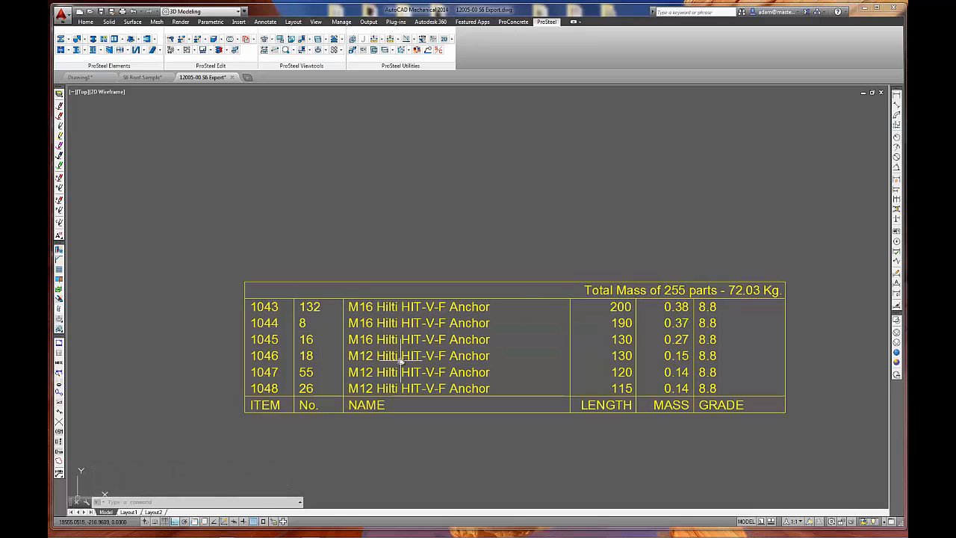
{"action": "left_click", "coordinate": [727, 300]}
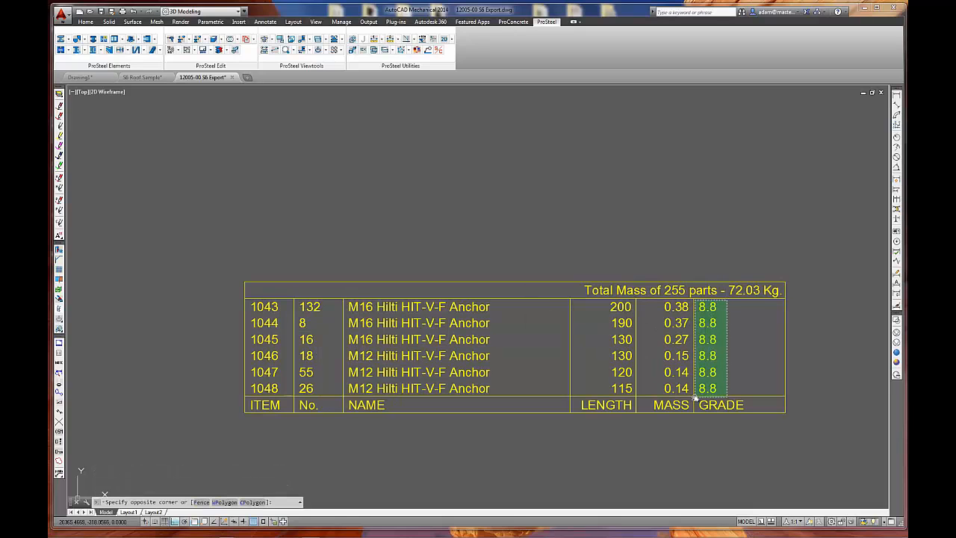
{"action": "left_click", "coordinate": [747, 345]}
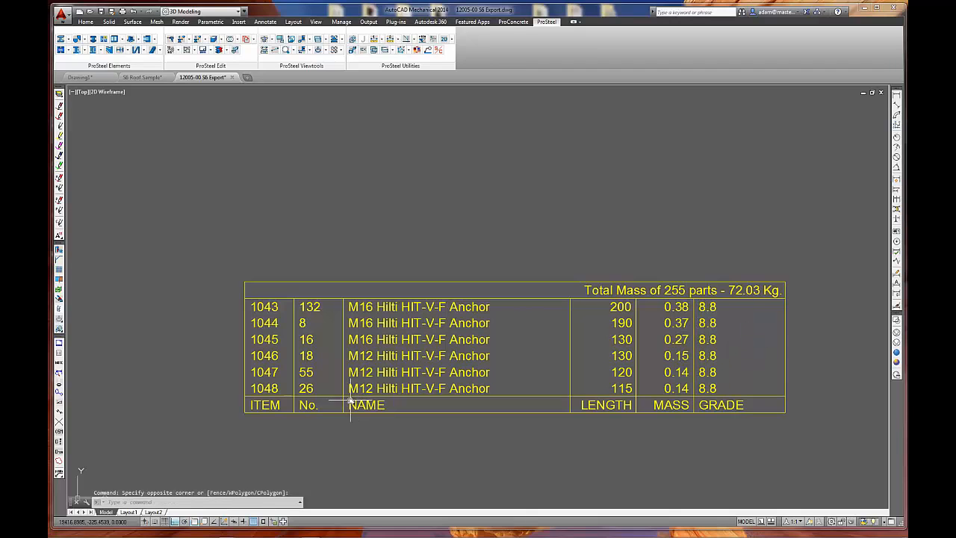
Erase the HD bolts partlist and return to the 3D view of the model.
{"action": "left_click_drag", "start_coordinate": [414, 383], "coordinate": [357, 342]}
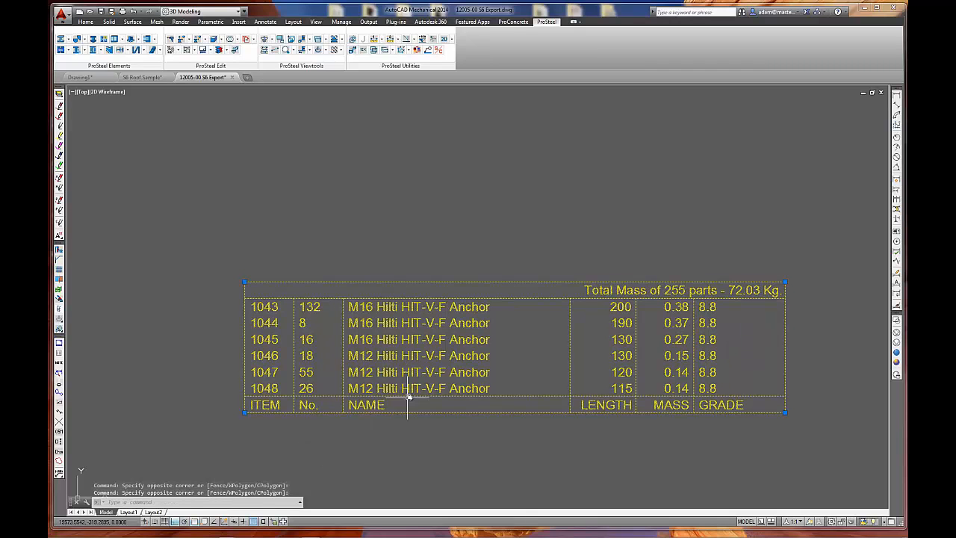
{"action": "type", "text": "e"}
{"action": "key", "text": "Return"}
{"action": "left_click", "coordinate": [401, 308]}
{"action": "key", "text": "Return"}
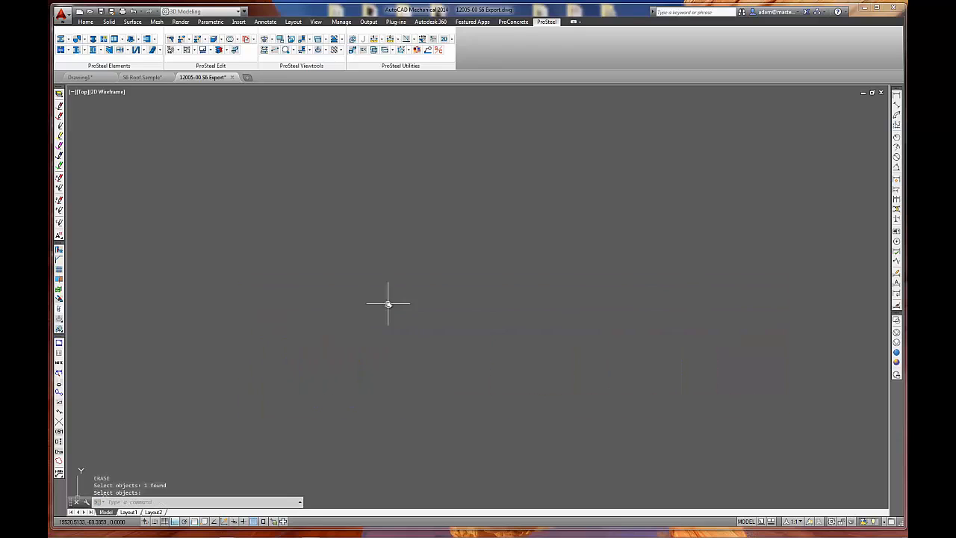
{"action": "left_click", "coordinate": [264, 40]}
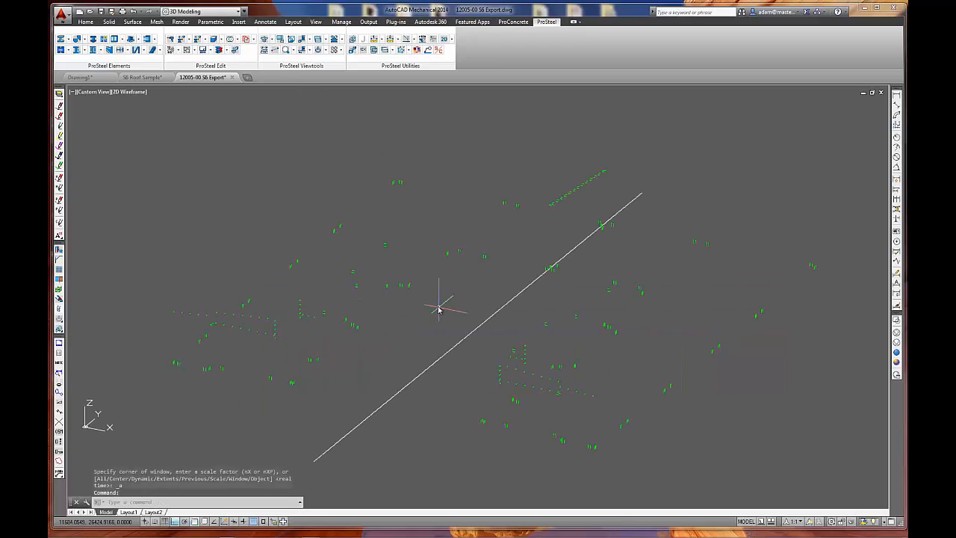
{"action": "mouse_move", "coordinate": [416, 356]}
{"action": "middle_mouse_down"}
{"action": "mouse_move", "coordinate": [422, 336]}
{"action": "mouse_move", "coordinate": [415, 332]}
{"action": "middle_mouse_up"}
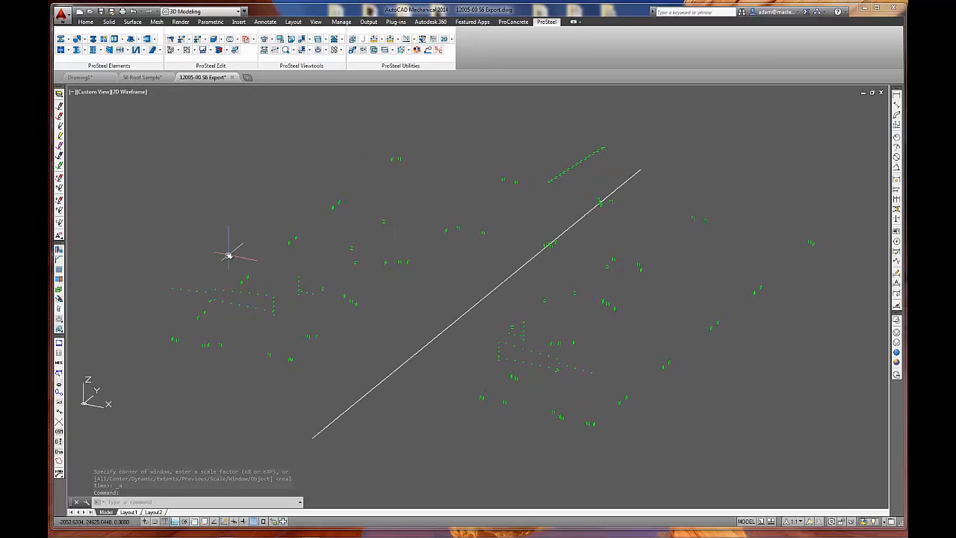
Turn off the HD Bolts display class, turn on the Bolts class, and confirm the dialog.
{"action": "left_click", "coordinate": [318, 50]}
{"action": "left_click", "coordinate": [546, 186]}
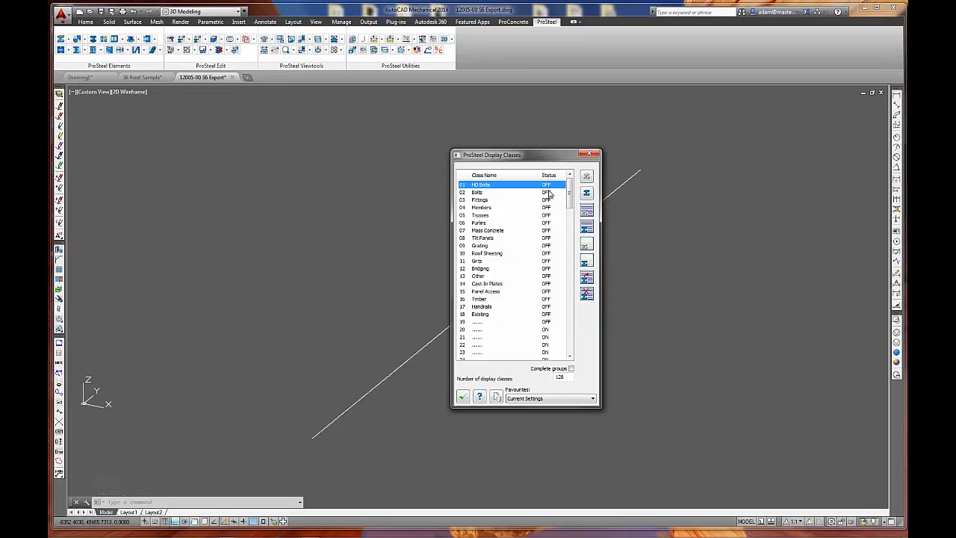
{"action": "left_click", "coordinate": [546, 194]}
{"action": "left_click", "coordinate": [462, 397]}
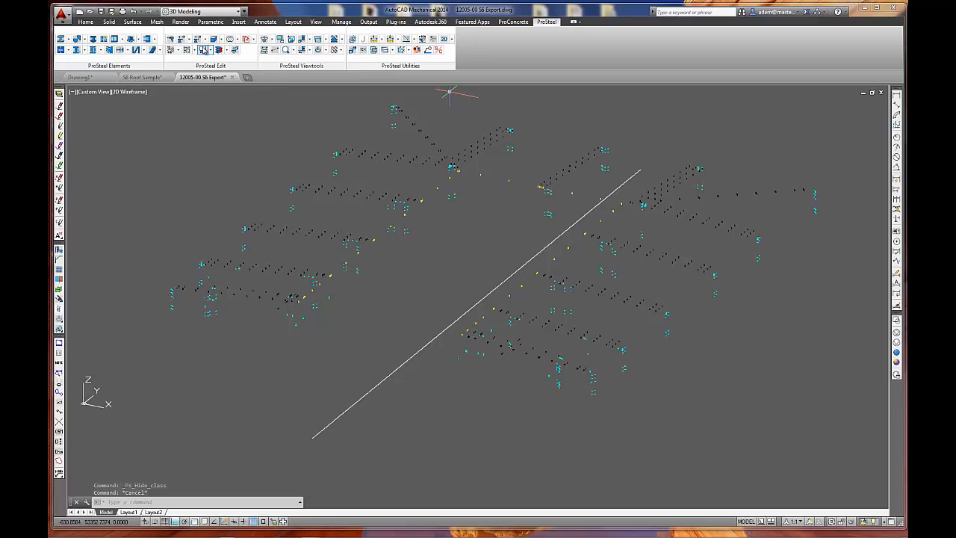
Insert a drawing partlist of all the displayed bolts below the model.
{"action": "left_click", "coordinate": [203, 50]}
{"action": "left_click", "coordinate": [205, 117]}
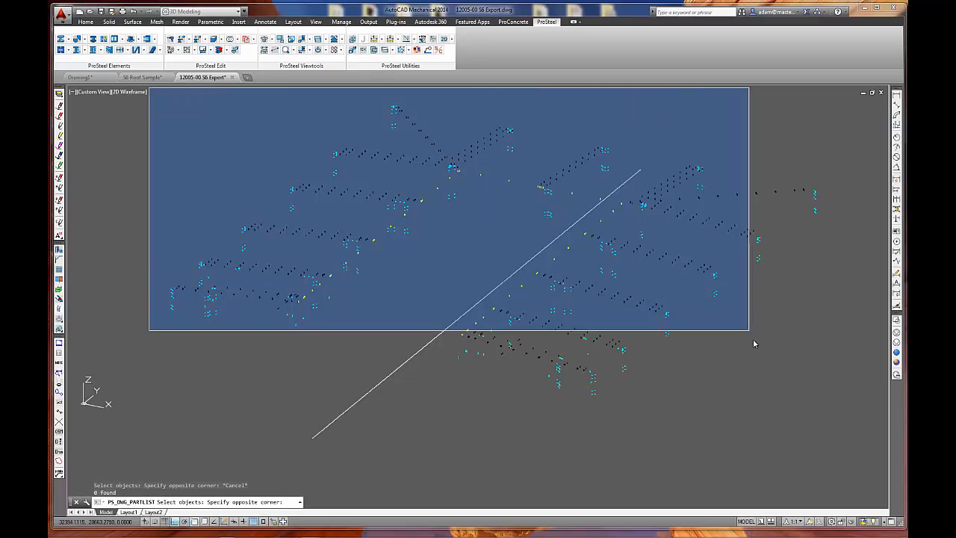
{"action": "left_click", "coordinate": [847, 418]}
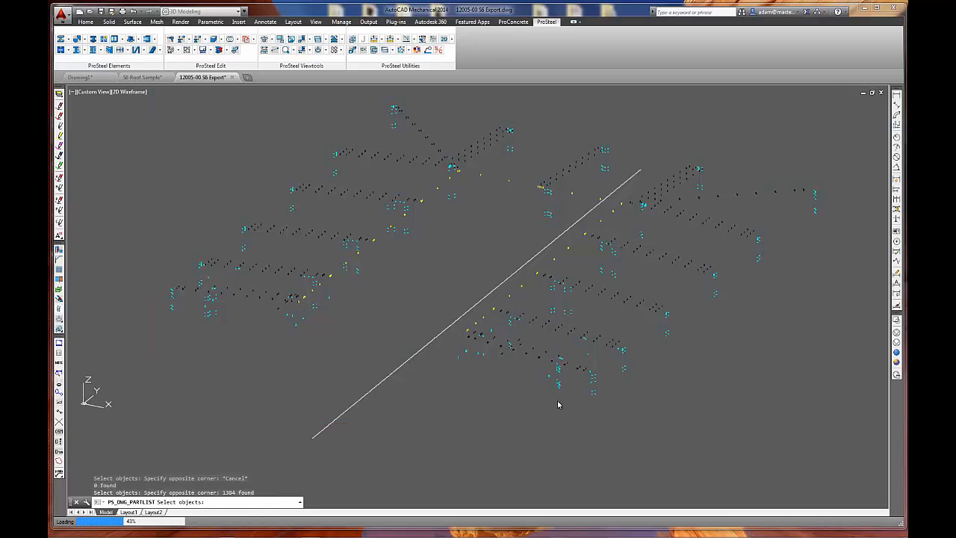
{"action": "left_click", "coordinate": [468, 404]}
{"action": "left_click", "coordinate": [380, 371]}
Examine the item numbers, quantities, bolt names, lengths and grades in the inserted bolts partlist.
{"action": "scroll", "coordinate": [407, 470], "scroll_direction": "up", "scroll_amount": 10}
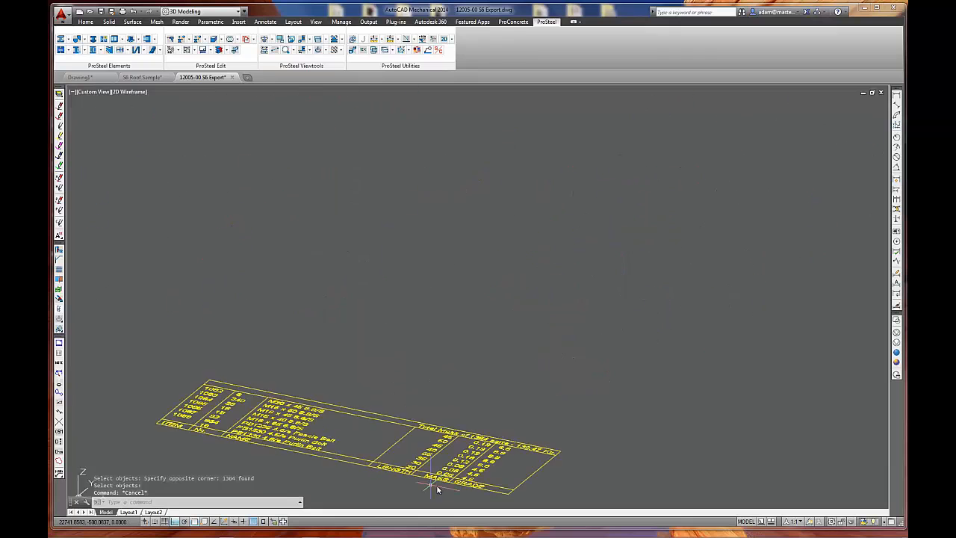
{"action": "middle_click_drag", "start_coordinate": [490, 460], "coordinate": [456, 363]}
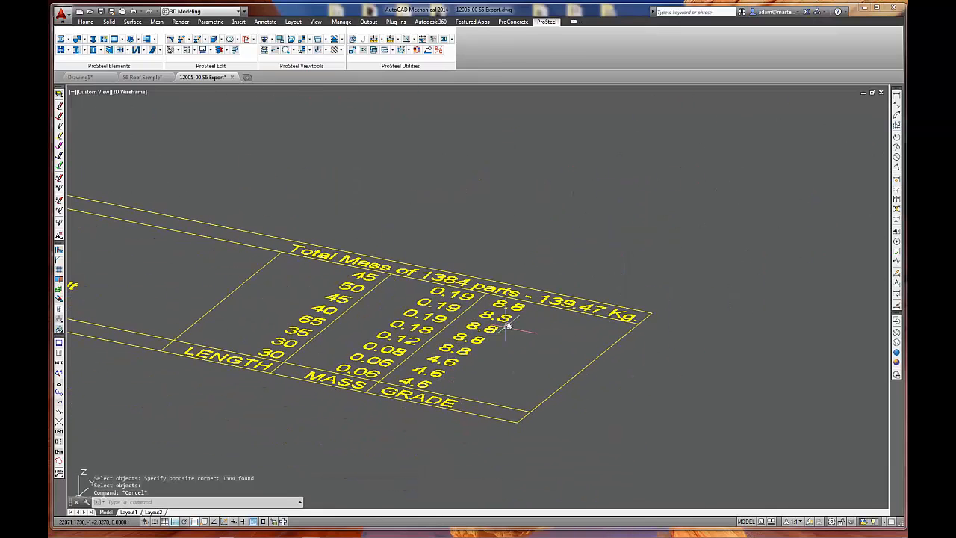
{"action": "middle_click_drag", "start_coordinate": [383, 348], "coordinate": [526, 353]}
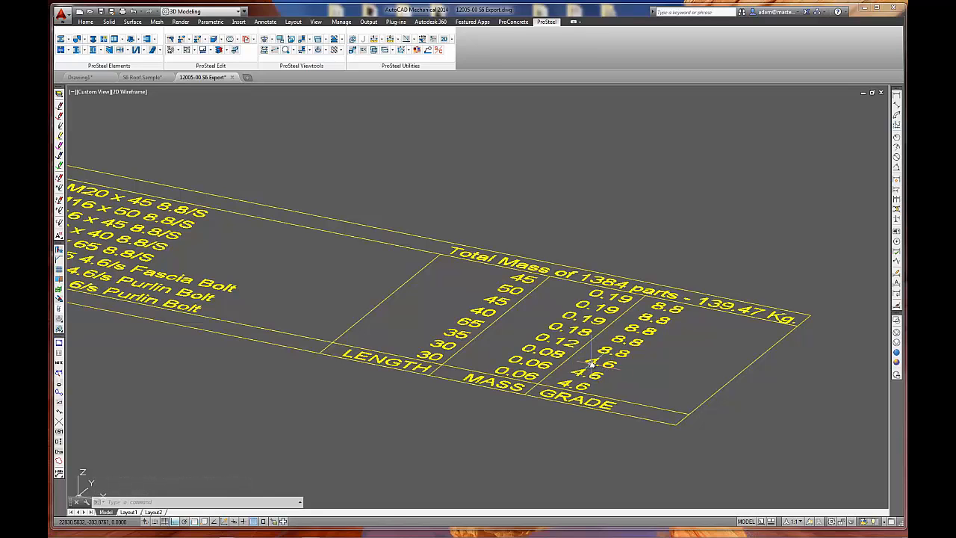
{"action": "scroll", "coordinate": [576, 368], "scroll_direction": "down", "scroll_amount": 2}
{"action": "mouse_move", "coordinate": [583, 368]}
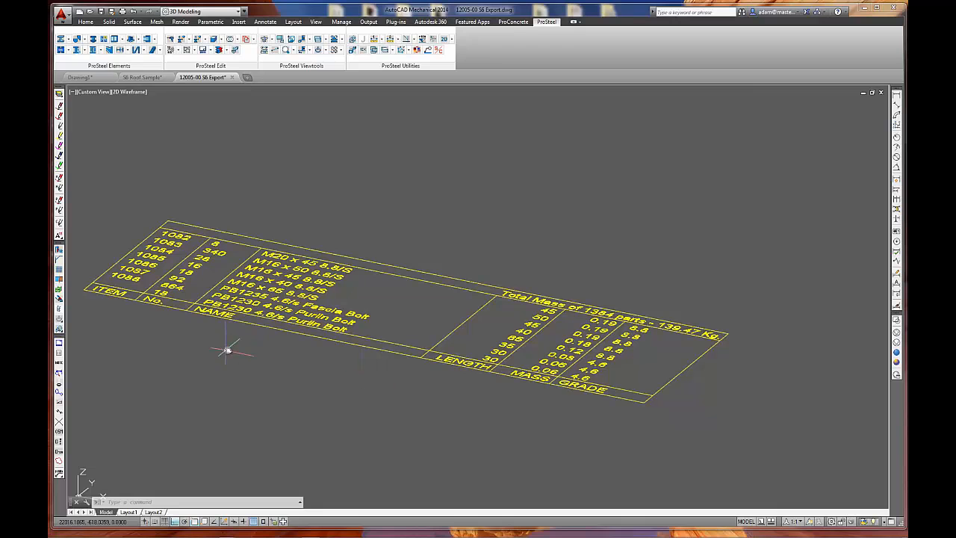
{"action": "scroll", "coordinate": [110, 286], "scroll_direction": "up", "scroll_amount": 5}
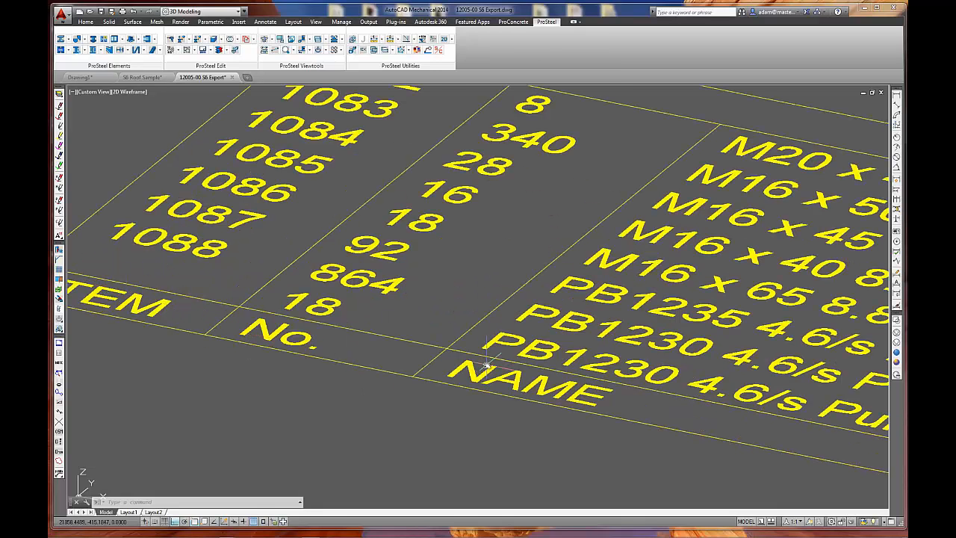
{"action": "left_click", "coordinate": [80, 211]}
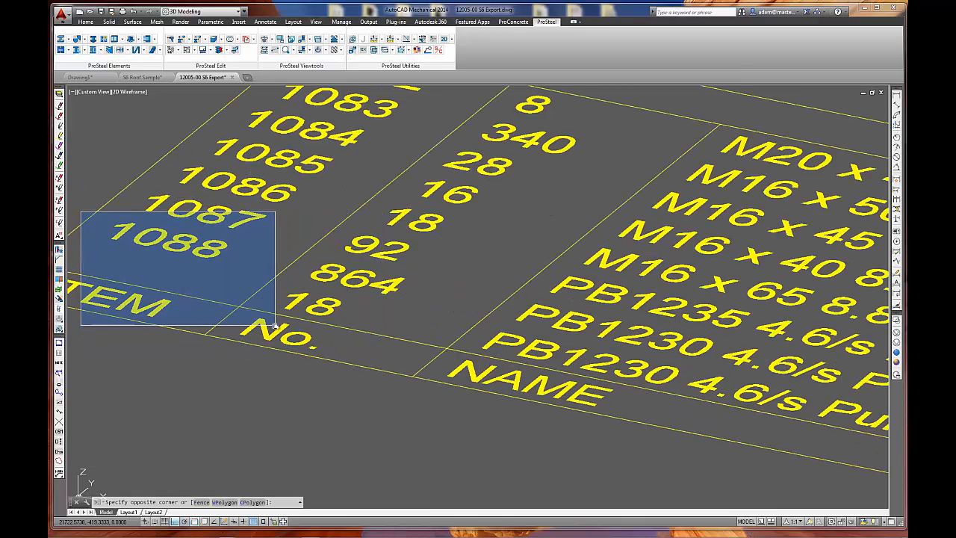
{"action": "key", "text": "Escape"}
{"action": "key", "text": "Escape"}
{"action": "scroll", "coordinate": [247, 312], "scroll_direction": "down", "scroll_amount": 6}
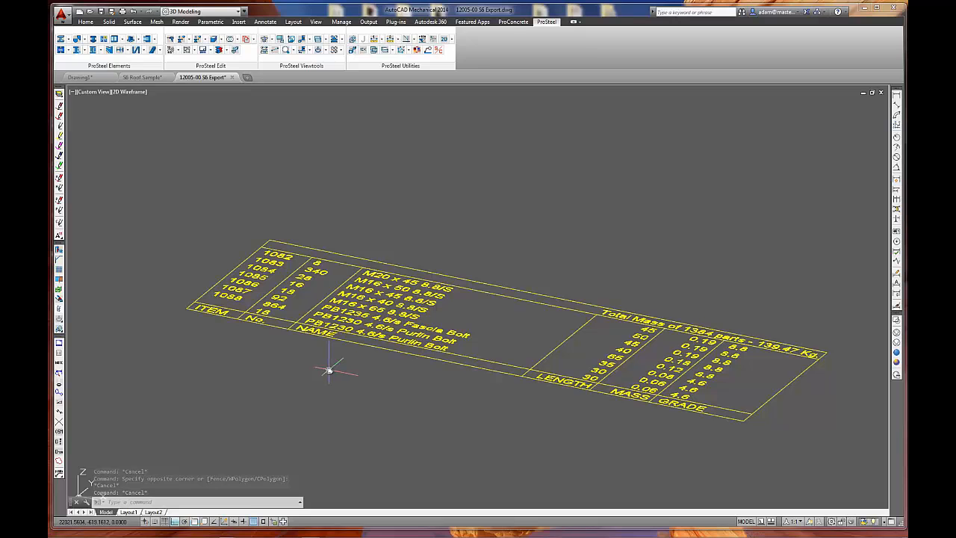
{"action": "scroll", "coordinate": [217, 304], "scroll_direction": "up", "scroll_amount": 4}
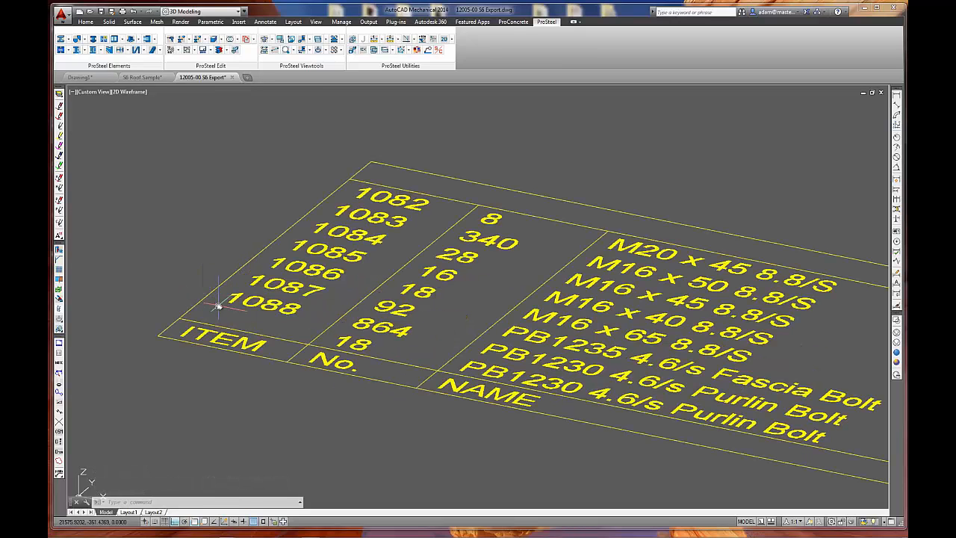
{"action": "left_click", "coordinate": [161, 280]}
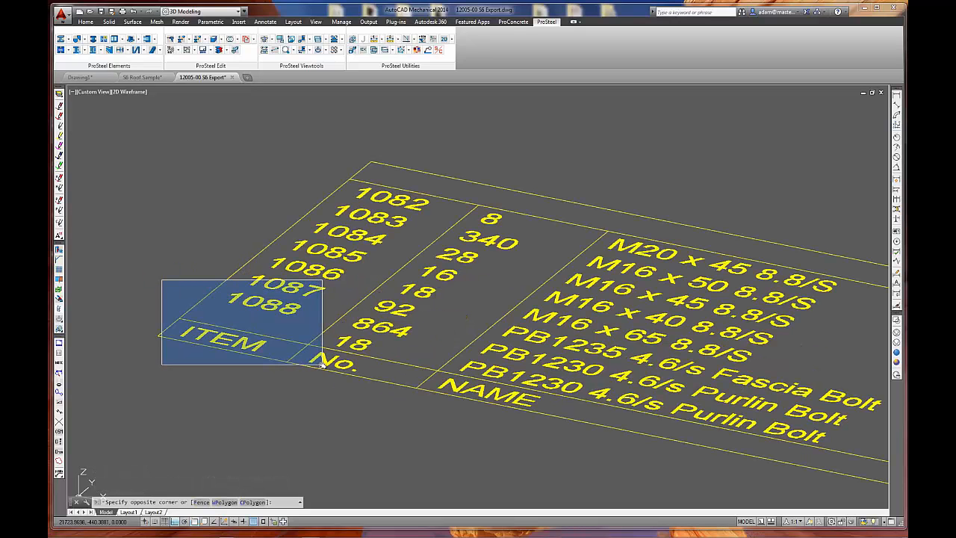
{"action": "left_click", "coordinate": [186, 258]}
{"action": "key", "text": "Escape"}
{"action": "scroll", "coordinate": [186, 258], "scroll_direction": "down", "scroll_amount": 3}
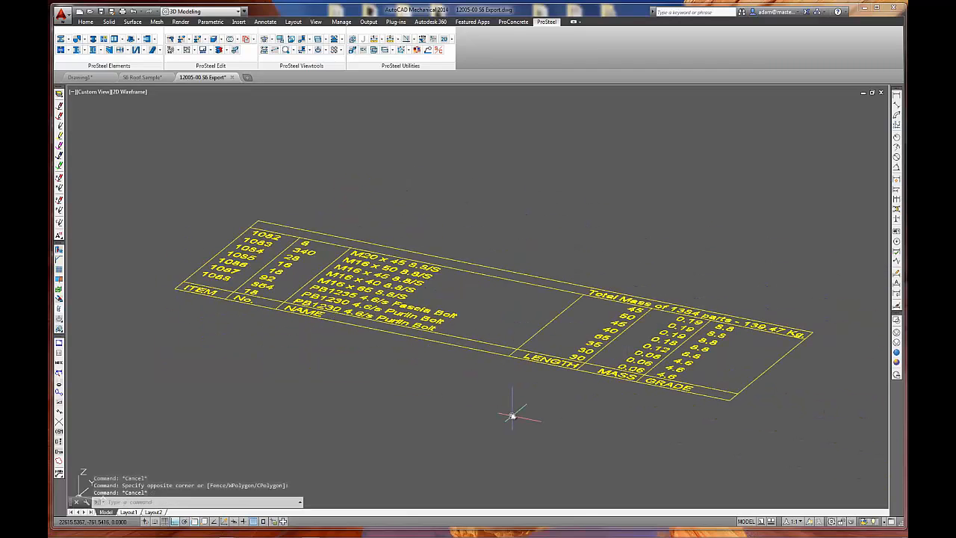
Erase the bolts partlist and bring the whole bolt model back into view.
{"action": "type", "text": "e"}
{"action": "key", "text": "Return"}
{"action": "left_click", "coordinate": [471, 228]}
{"action": "left_click", "coordinate": [360, 342]}
{"action": "key", "text": "Return"}
{"action": "scroll", "coordinate": [358, 344], "scroll_direction": "down", "scroll_amount": 5}
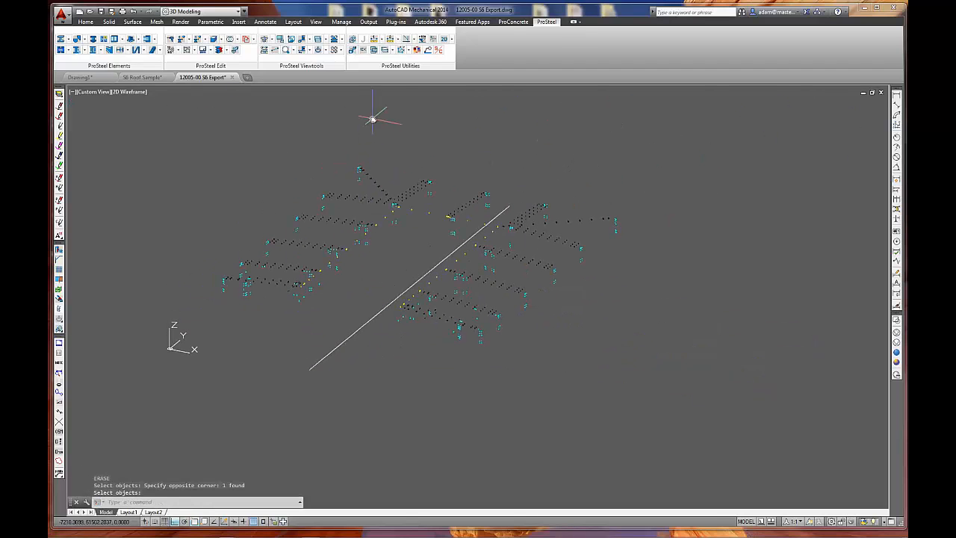
Turn off the Bolts display class, turn on the Fittings class, and confirm the dialog.
{"action": "left_click", "coordinate": [318, 50]}
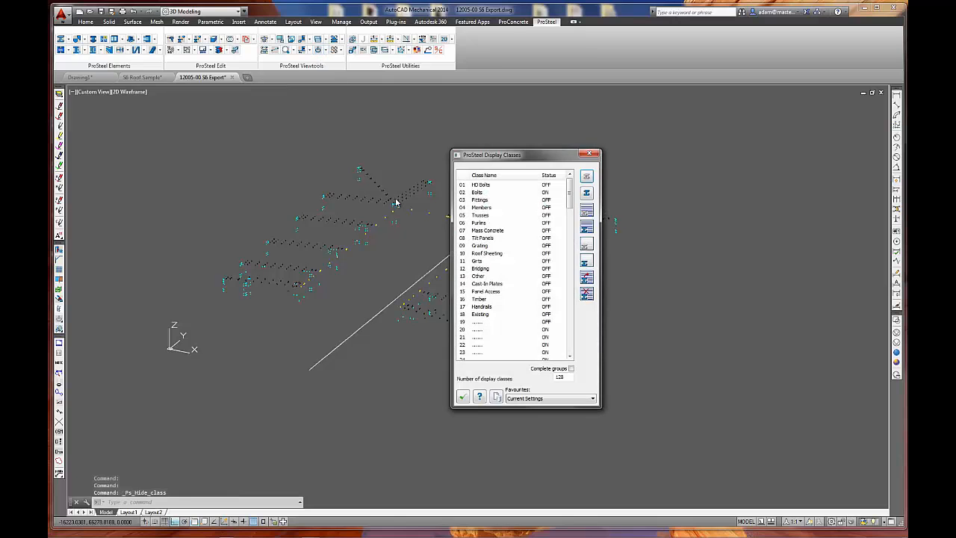
{"action": "left_click", "coordinate": [546, 192]}
{"action": "left_click", "coordinate": [546, 199]}
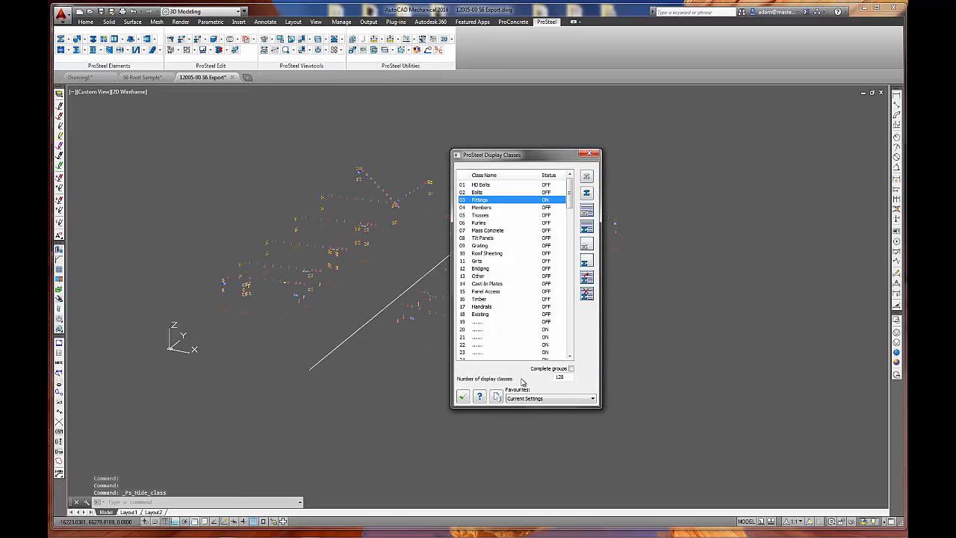
{"action": "left_click", "coordinate": [462, 396]}
Examine the small plates and the yellow rods beside them among the displayed fittings.
{"action": "scroll", "coordinate": [368, 228], "scroll_direction": "up", "scroll_amount": 5}
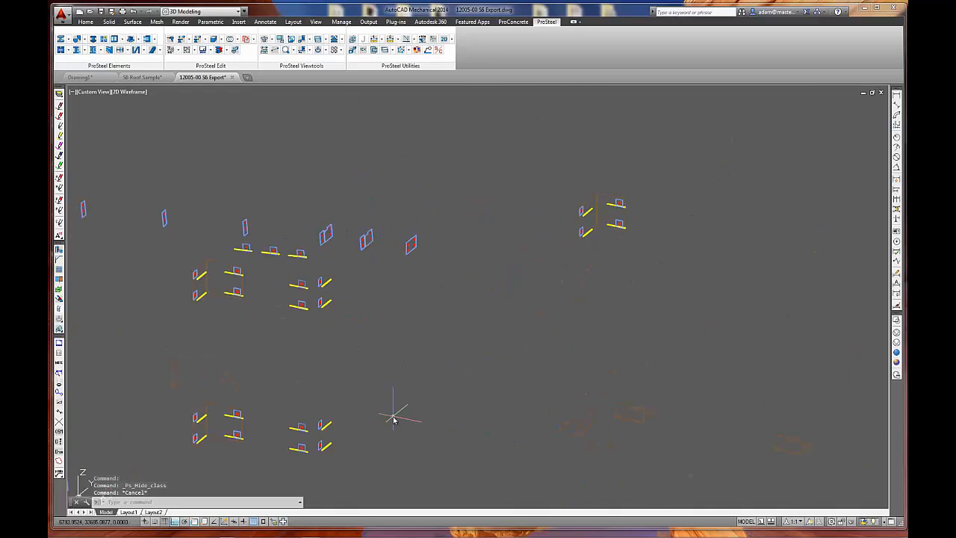
{"action": "middle_click_drag", "start_coordinate": [396, 410], "coordinate": [455, 356]}
{"action": "scroll", "coordinate": [261, 386], "scroll_direction": "up", "scroll_amount": 6}
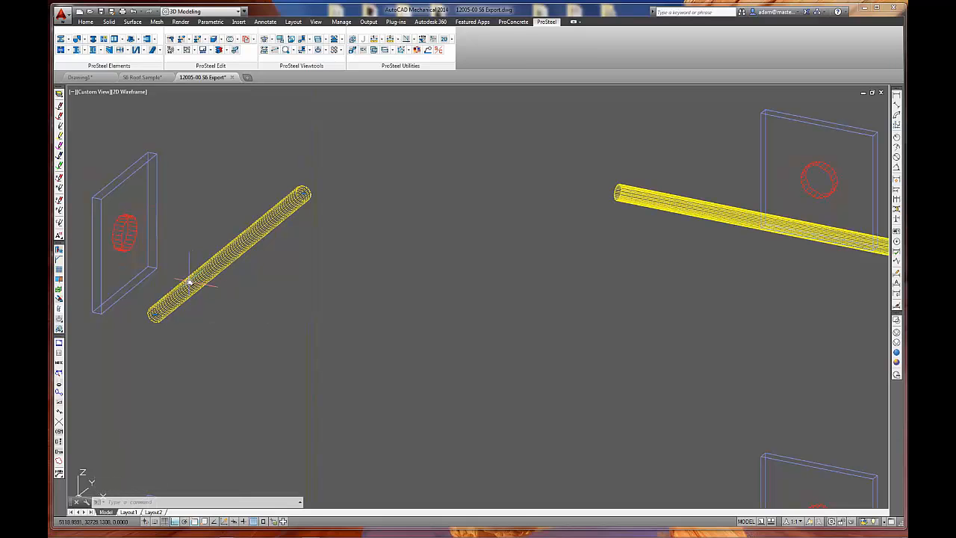
{"action": "middle_click_drag", "start_coordinate": [207, 348], "coordinate": [336, 378]}
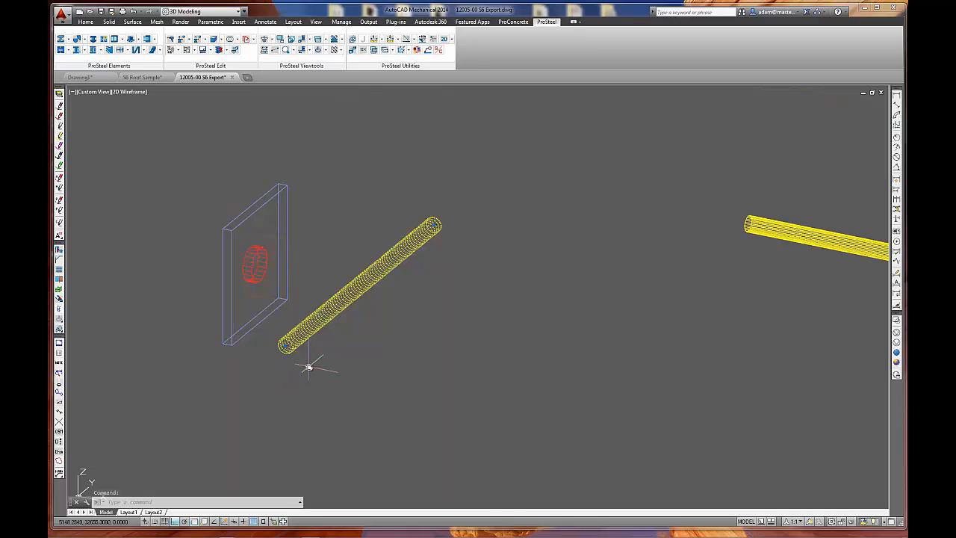
{"action": "scroll", "coordinate": [337, 334], "scroll_direction": "down", "scroll_amount": 6}
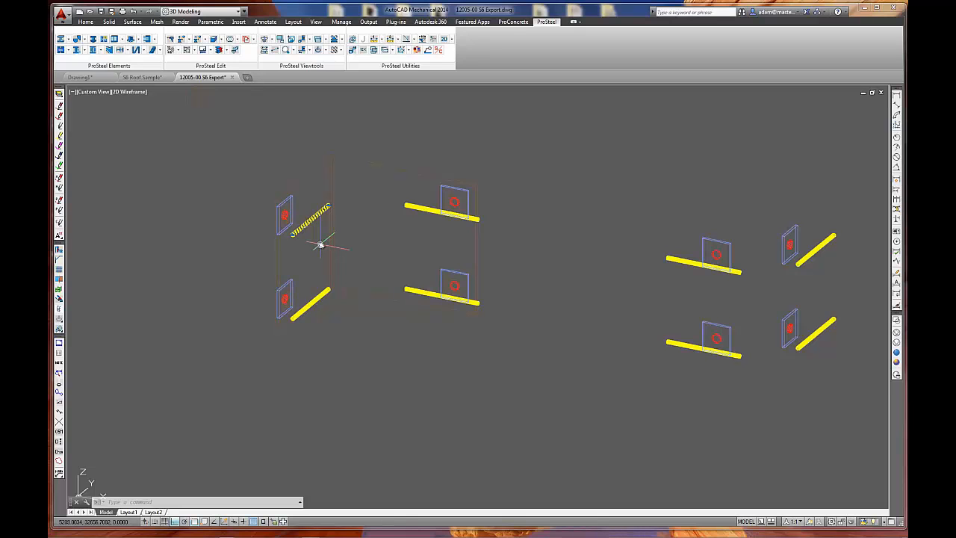
{"action": "key", "text": "Escape"}
{"action": "scroll", "coordinate": [373, 351], "scroll_direction": "down", "scroll_amount": 5}
{"action": "scroll", "coordinate": [374, 353], "scroll_direction": "down", "scroll_amount": 4}
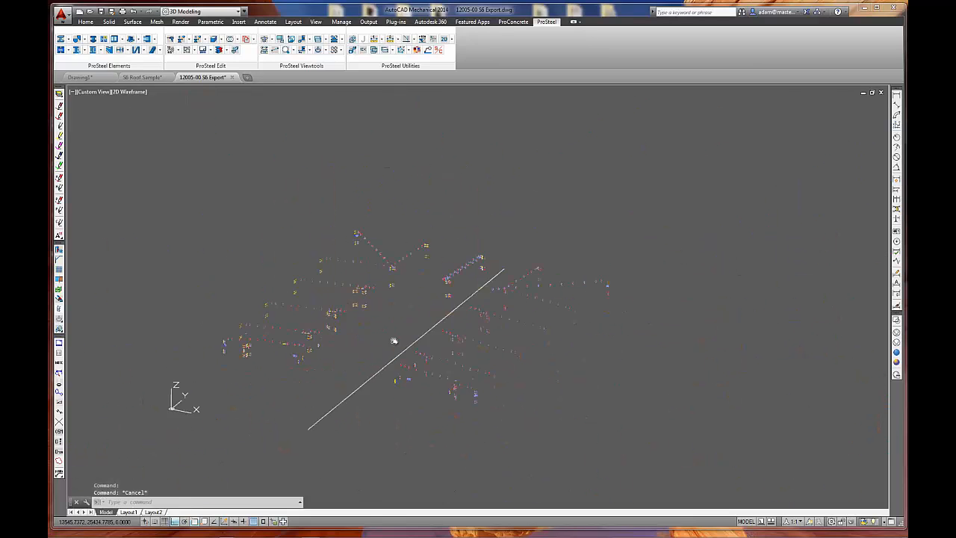
Inspect the remaining fittings across the model, including the cleat plates and the flat green plate.
{"action": "scroll", "coordinate": [331, 328], "scroll_direction": "up", "scroll_amount": 10}
{"action": "scroll", "coordinate": [358, 324], "scroll_direction": "up", "scroll_amount": 5}
{"action": "scroll", "coordinate": [403, 389], "scroll_direction": "down", "scroll_amount": 6}
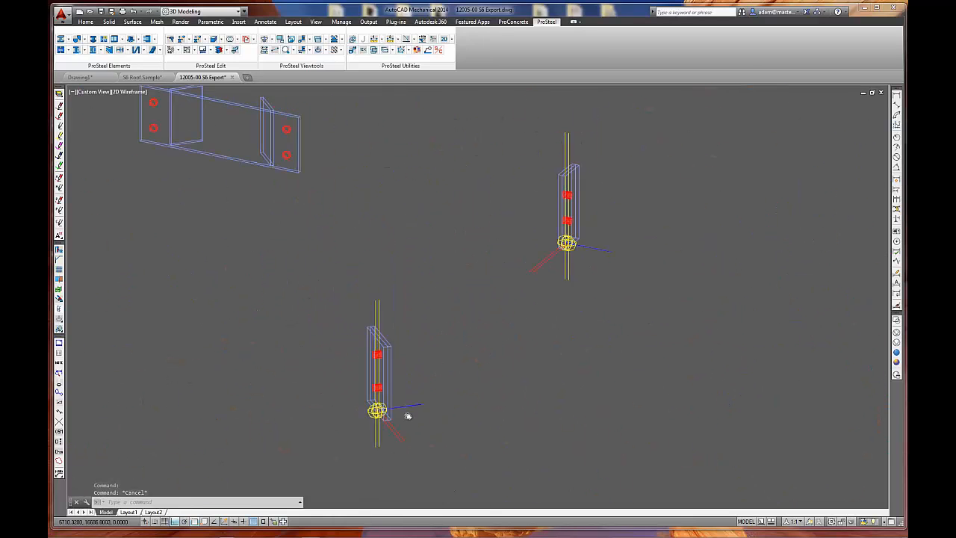
{"action": "scroll", "coordinate": [507, 305], "scroll_direction": "up", "scroll_amount": 5}
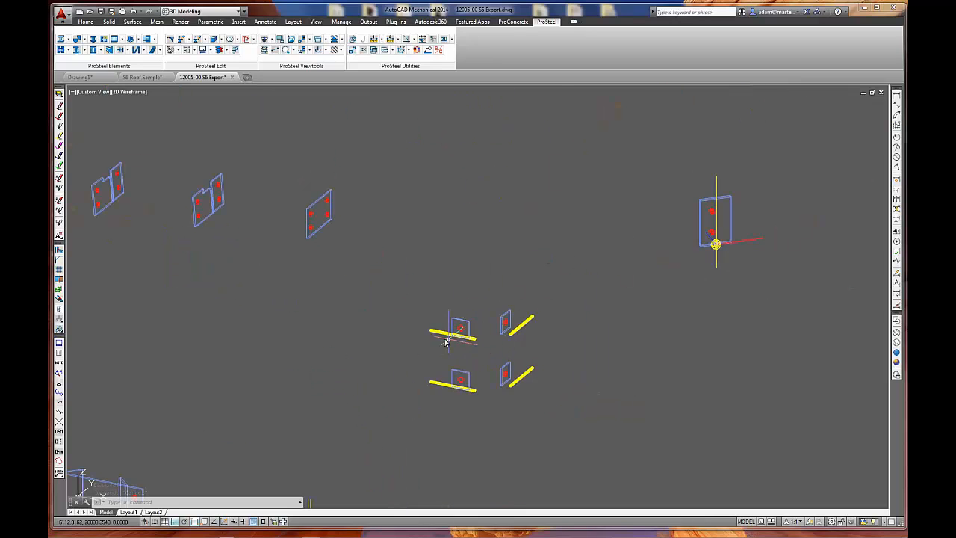
{"action": "scroll", "coordinate": [297, 321], "scroll_direction": "down", "scroll_amount": 4}
{"action": "scroll", "coordinate": [292, 313], "scroll_direction": "up", "scroll_amount": 8}
{"action": "left_click", "coordinate": [116, 267]}
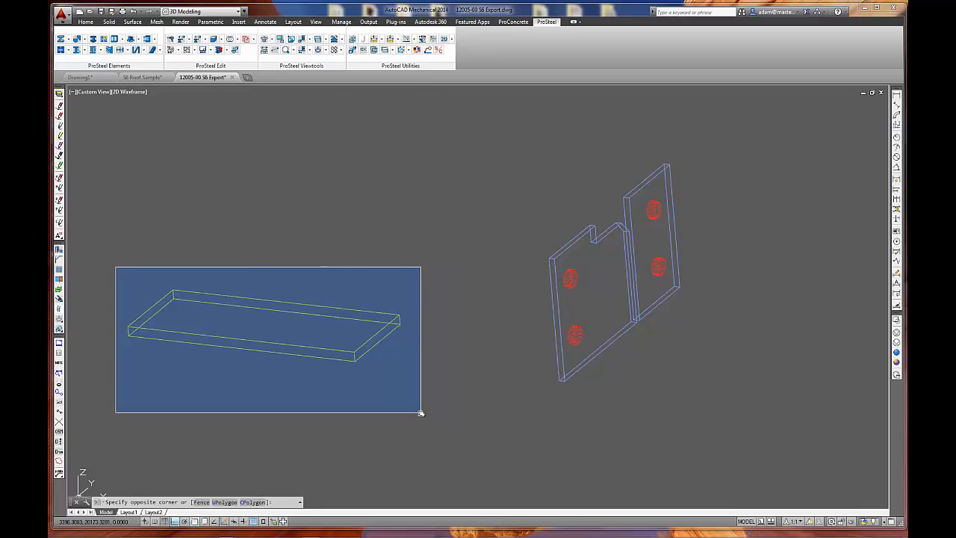
{"action": "key", "text": "Escape"}
{"action": "scroll", "coordinate": [420, 411], "scroll_direction": "down", "scroll_amount": 6}
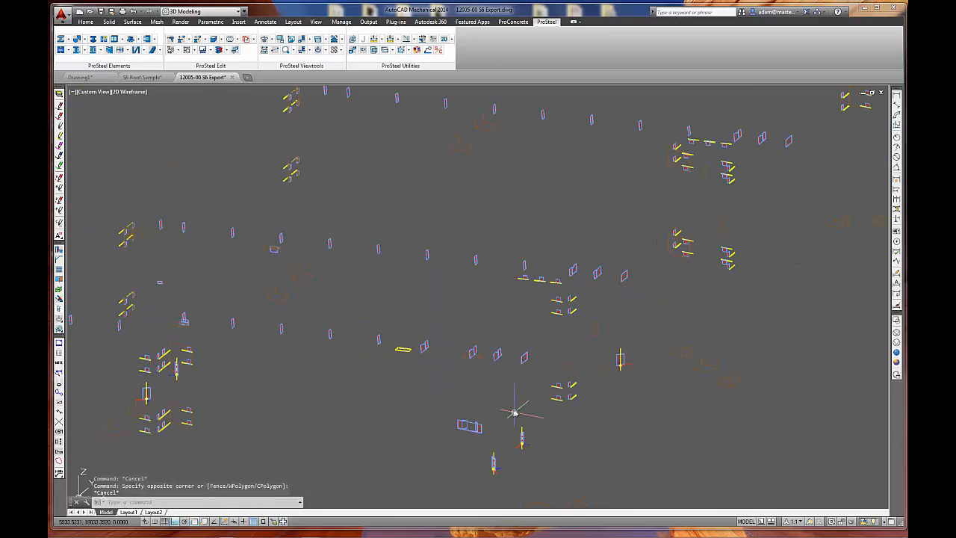
{"action": "scroll", "coordinate": [516, 415], "scroll_direction": "up", "scroll_amount": 2}
{"action": "middle_click_drag", "start_coordinate": [519, 416], "coordinate": [347, 379]}
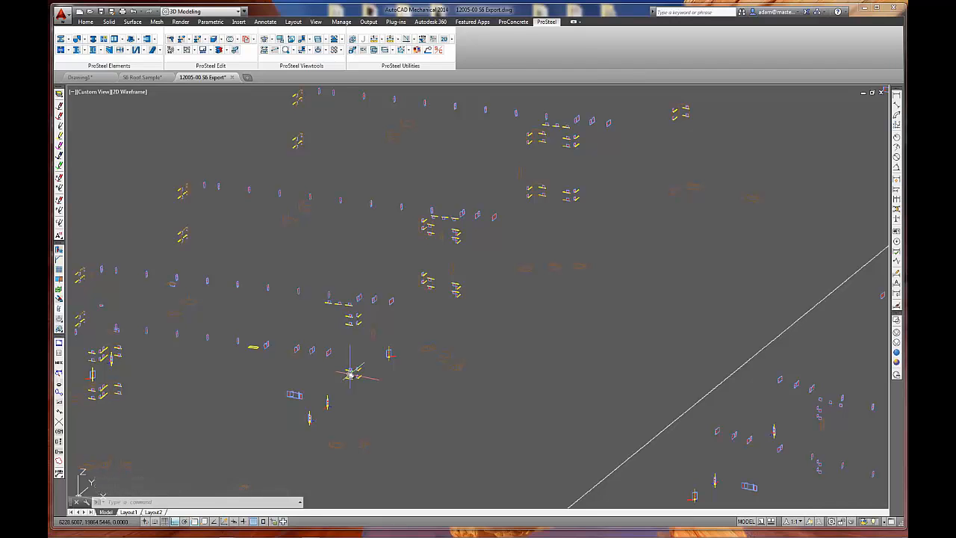
{"action": "scroll", "coordinate": [376, 277], "scroll_direction": "down", "scroll_amount": 4}
{"action": "middle_click_drag", "start_coordinate": [525, 211], "coordinate": [412, 200]}
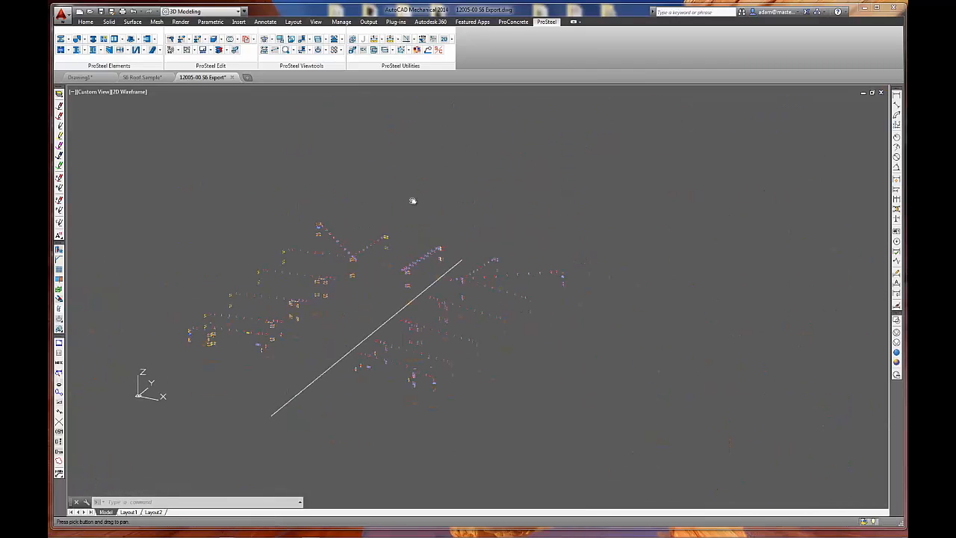
Turn off the Fittings display class, turn on the Members class, and confirm the dialog.
{"action": "left_click", "coordinate": [327, 50]}
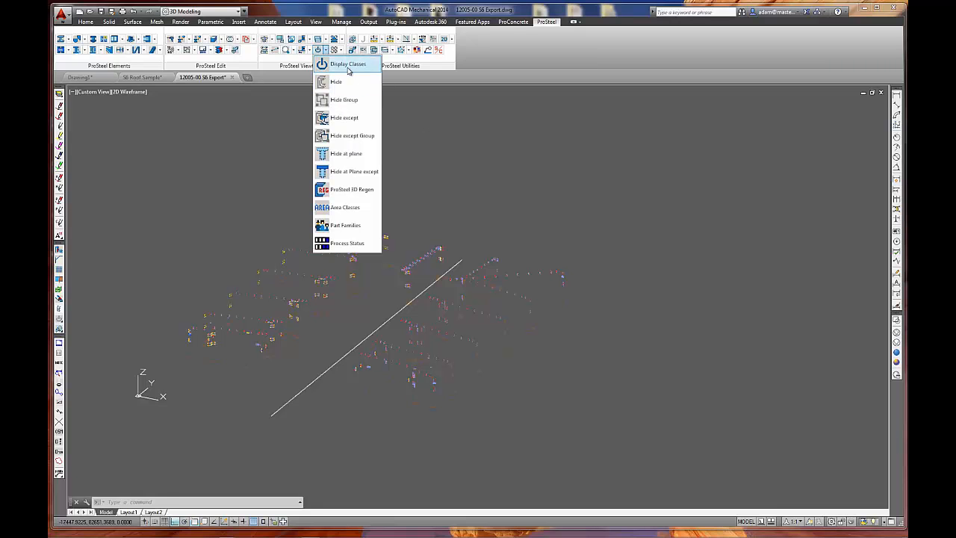
{"action": "left_click", "coordinate": [351, 63]}
{"action": "left_click", "coordinate": [547, 200]}
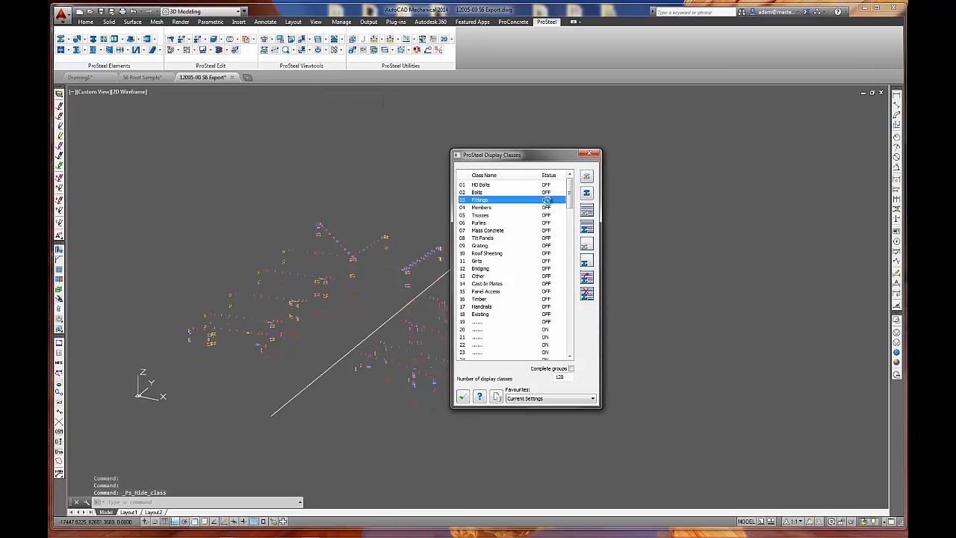
{"action": "left_click", "coordinate": [544, 208]}
{"action": "left_click", "coordinate": [548, 208]}
{"action": "left_click", "coordinate": [463, 396]}
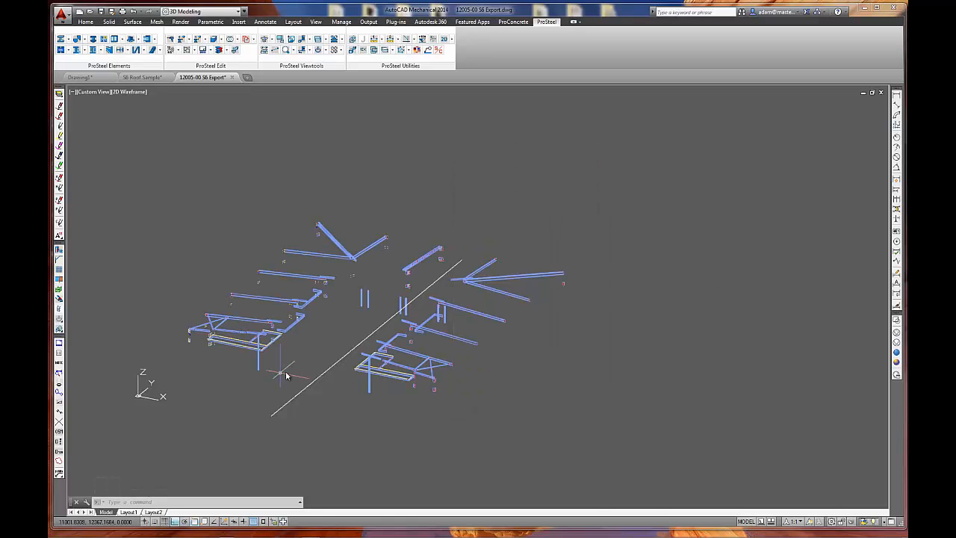
Check the partlist data in the shape properties of a yellow ferrule at the end cleat, and confirm the dialog.
{"action": "scroll", "coordinate": [197, 341], "scroll_direction": "up", "scroll_amount": 8}
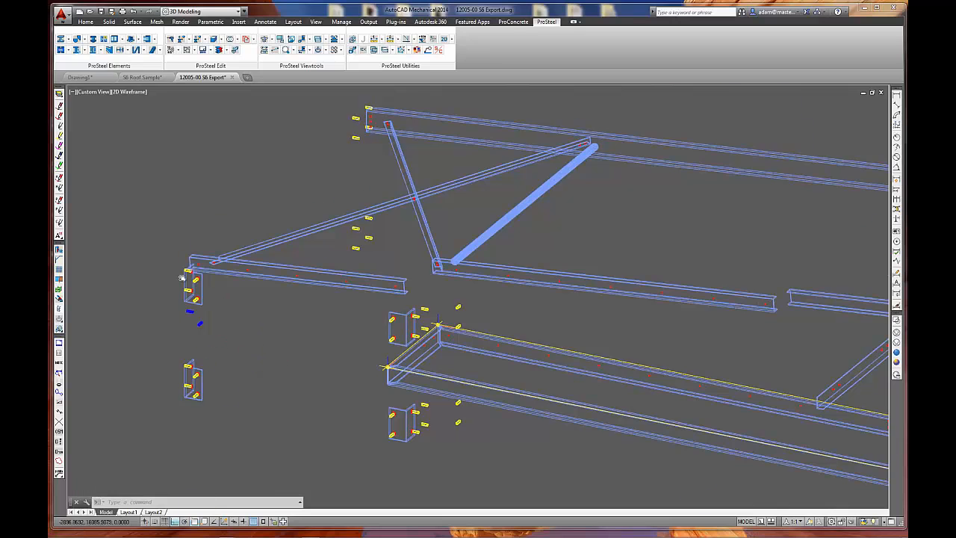
{"action": "scroll", "coordinate": [189, 276], "scroll_direction": "up", "scroll_amount": 6}
{"action": "scroll", "coordinate": [206, 252], "scroll_direction": "up", "scroll_amount": 4}
{"action": "middle_click_drag", "start_coordinate": [205, 252], "coordinate": [291, 300]}
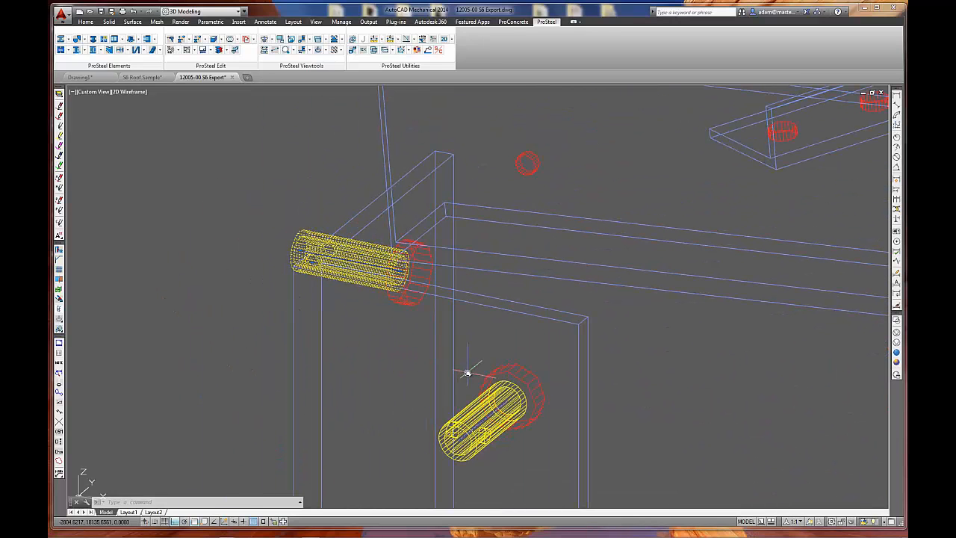
{"action": "scroll", "coordinate": [469, 366], "scroll_direction": "down", "scroll_amount": 6}
{"action": "middle_click_drag", "start_coordinate": [535, 426], "coordinate": [480, 329]}
{"action": "scroll", "coordinate": [428, 370], "scroll_direction": "up", "scroll_amount": 6}
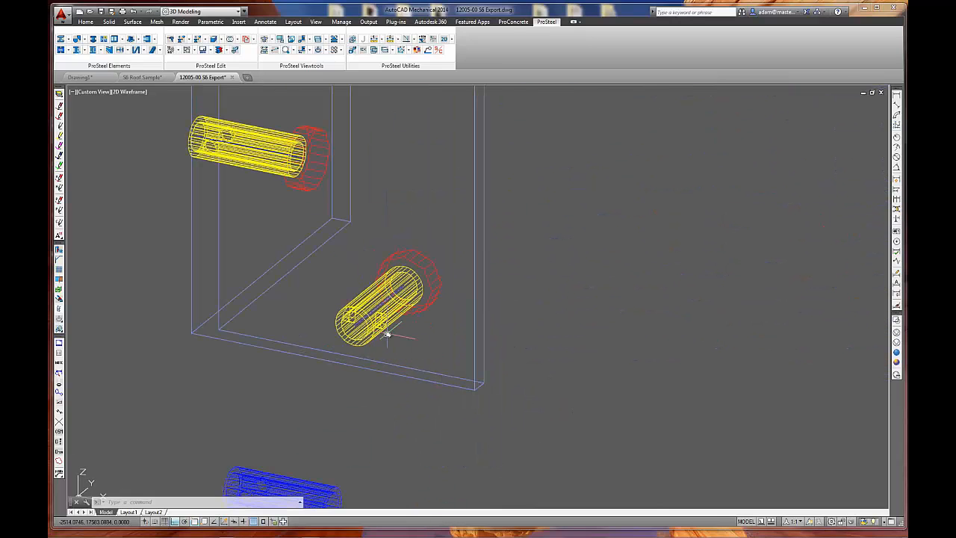
{"action": "middle_click_drag", "start_coordinate": [317, 327], "coordinate": [485, 428]}
{"action": "double_click", "coordinate": [424, 257]}
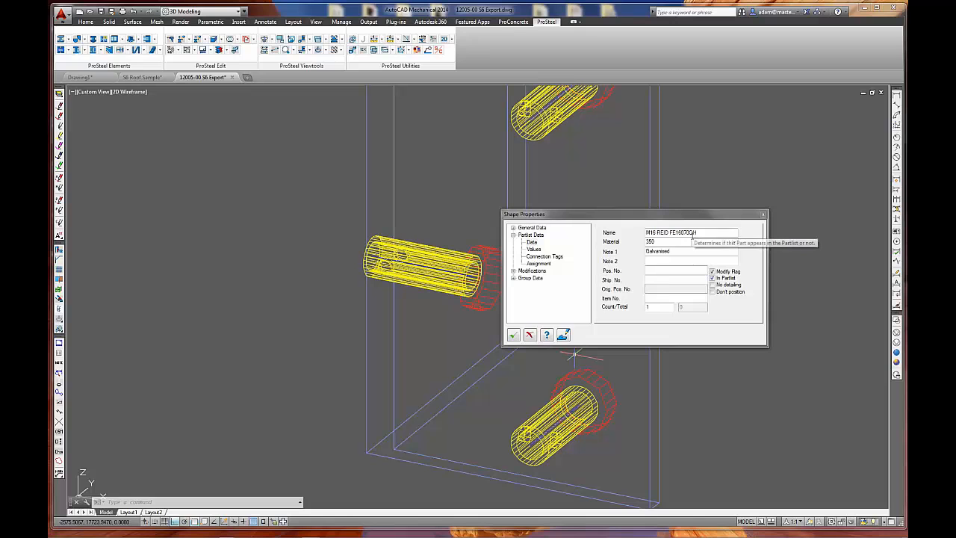
{"action": "left_click_drag", "start_coordinate": [686, 218], "coordinate": [627, 254]}
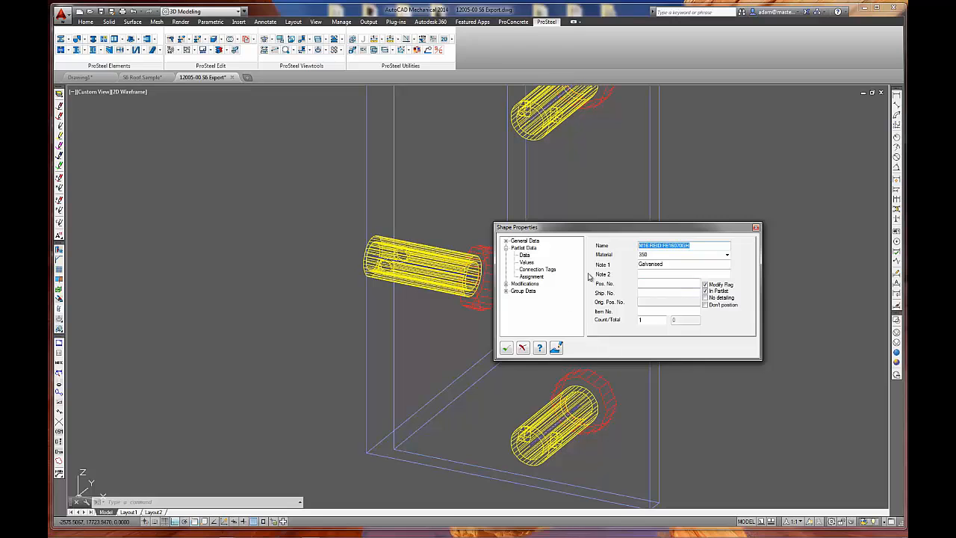
{"action": "left_click", "coordinate": [507, 348]}
Turn on display classes 01 HD Bolts through 19 together and confirm the dialog.
{"action": "scroll", "coordinate": [442, 352], "scroll_direction": "down", "scroll_amount": 10}
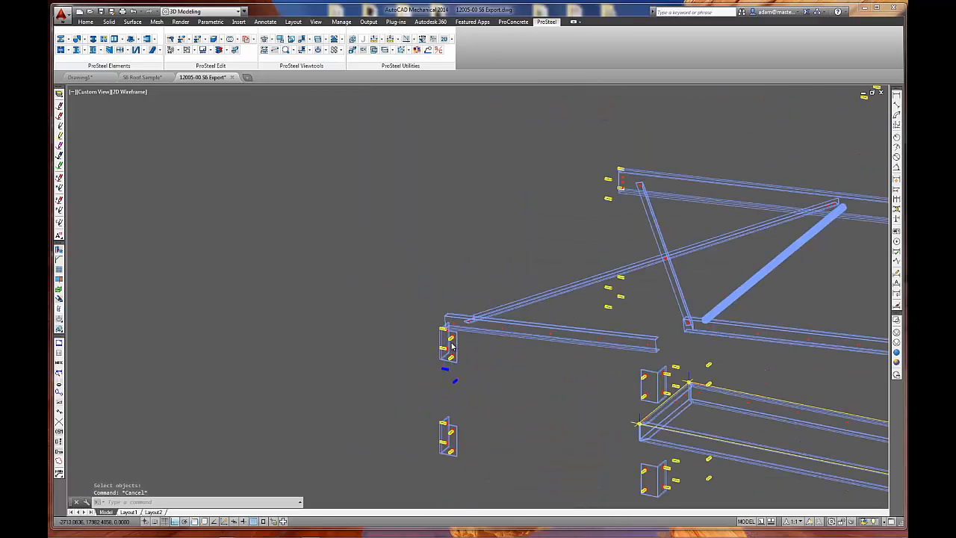
{"action": "scroll", "coordinate": [297, 318], "scroll_direction": "down", "scroll_amount": 5}
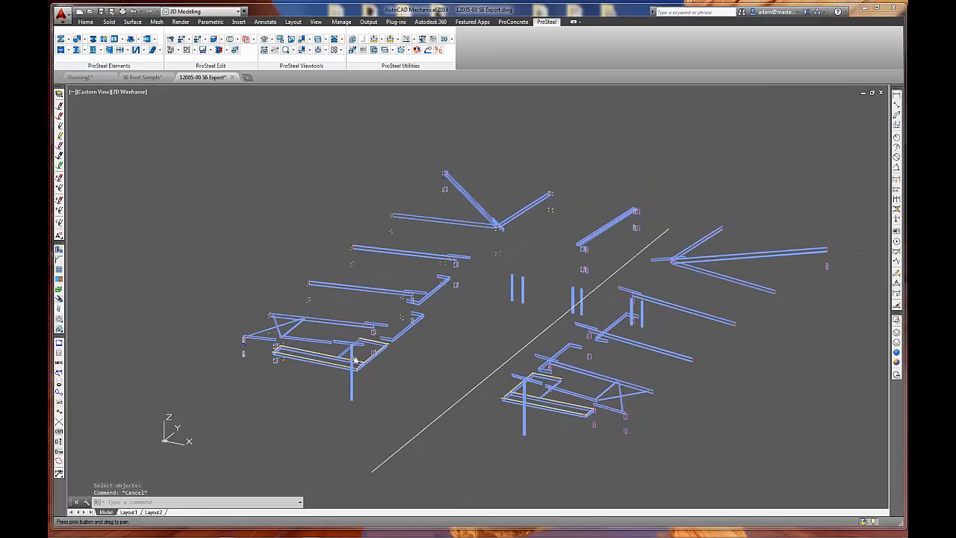
{"action": "mouse_move", "coordinate": [355, 361]}
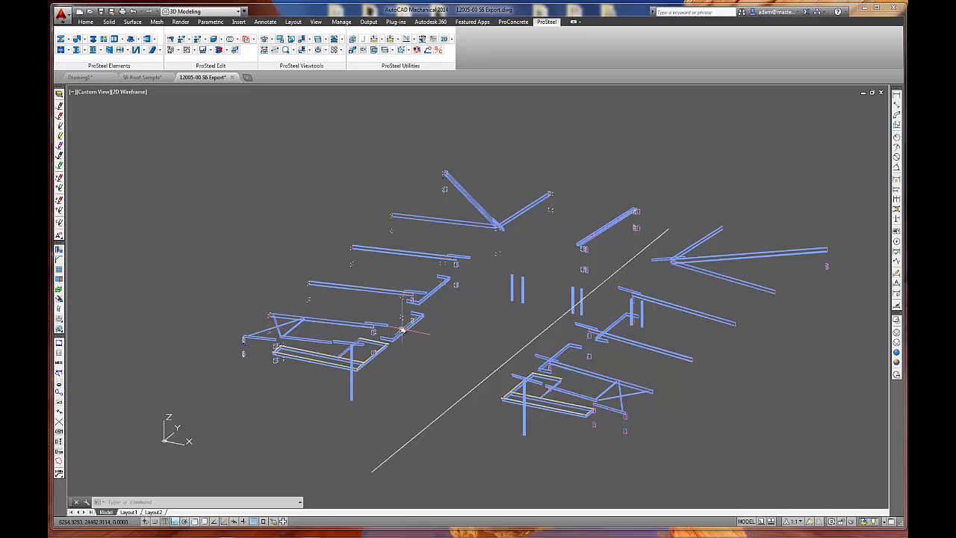
{"action": "middle_click_drag", "start_coordinate": [402, 329], "coordinate": [402, 286]}
{"action": "mouse_move", "coordinate": [403, 286]}
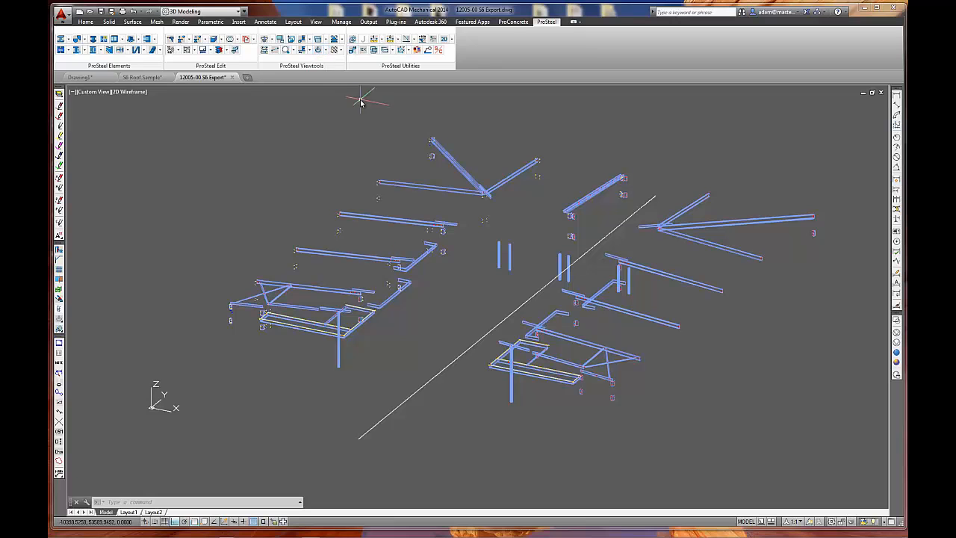
{"action": "left_click", "coordinate": [319, 50]}
{"action": "left_click", "coordinate": [483, 184]}
{"action": "left_click", "coordinate": [477, 316], "text": "shift"}
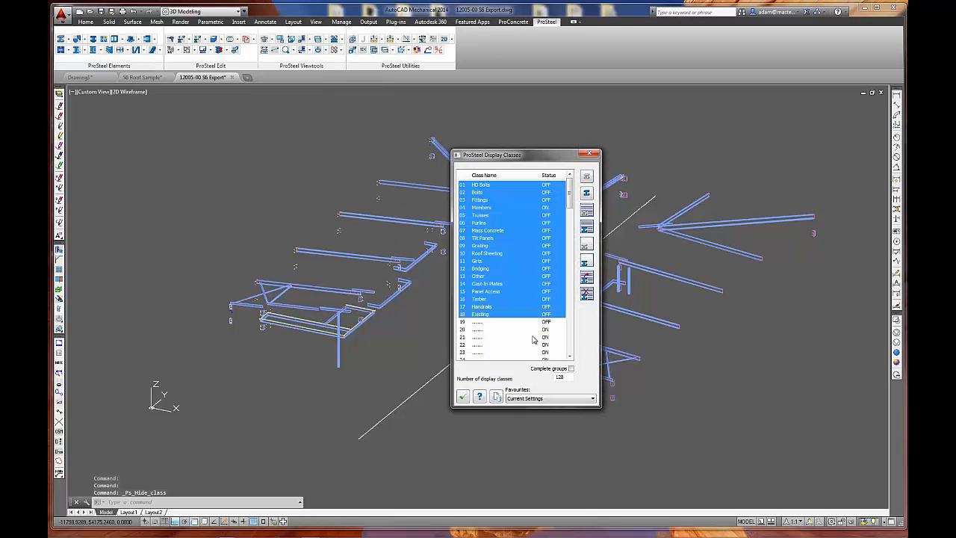
{"action": "left_click", "coordinate": [482, 321], "text": "shift"}
{"action": "left_click", "coordinate": [587, 227]}
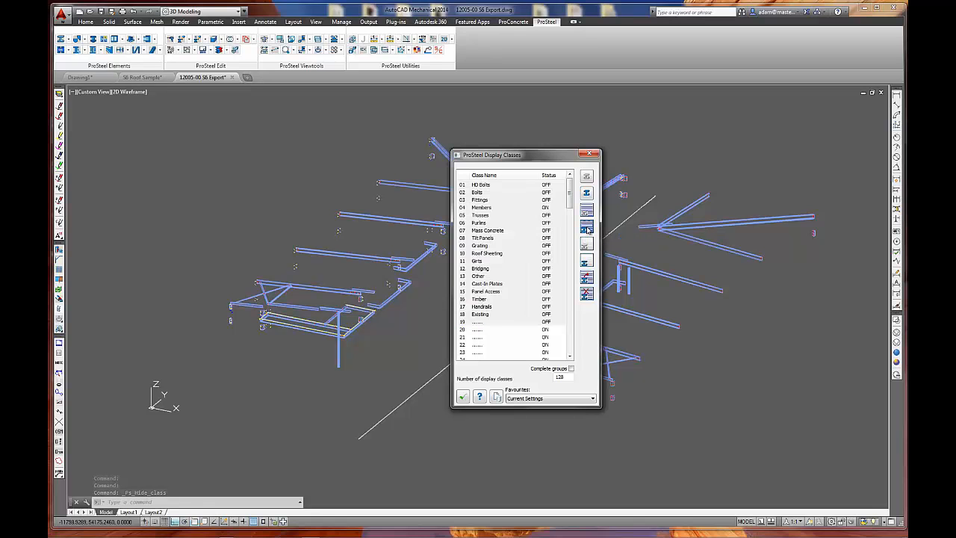
{"action": "left_click", "coordinate": [462, 397]}
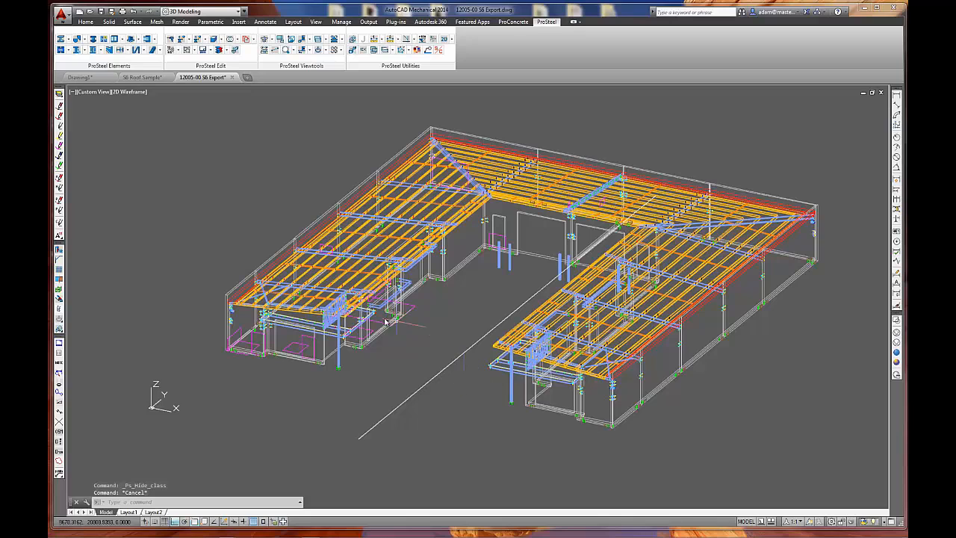
Run the automatic area class assignment, confirm that all parts are grouped according to procedure, and acknowledge the closing message.
{"action": "middle_click_drag", "start_coordinate": [376, 388], "coordinate": [339, 384]}
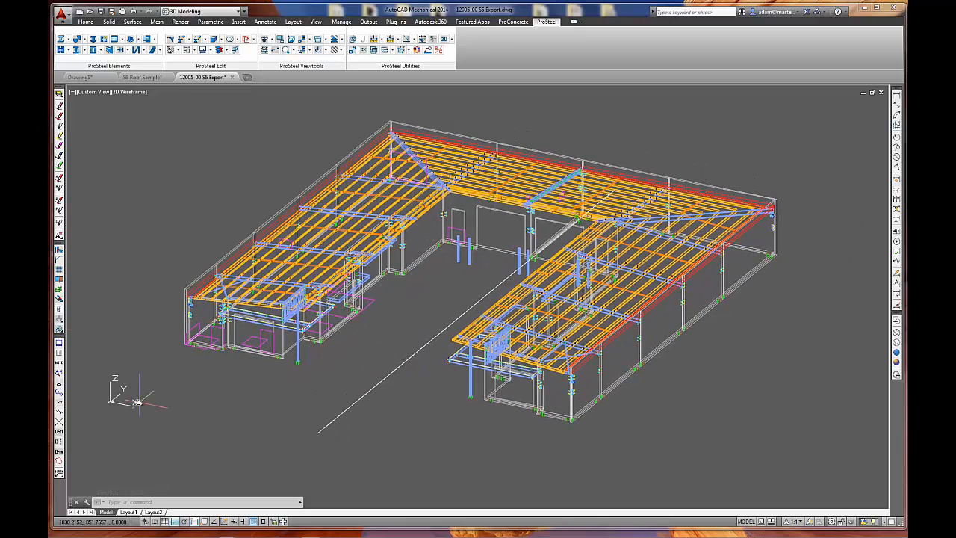
{"action": "left_click", "coordinate": [60, 320]}
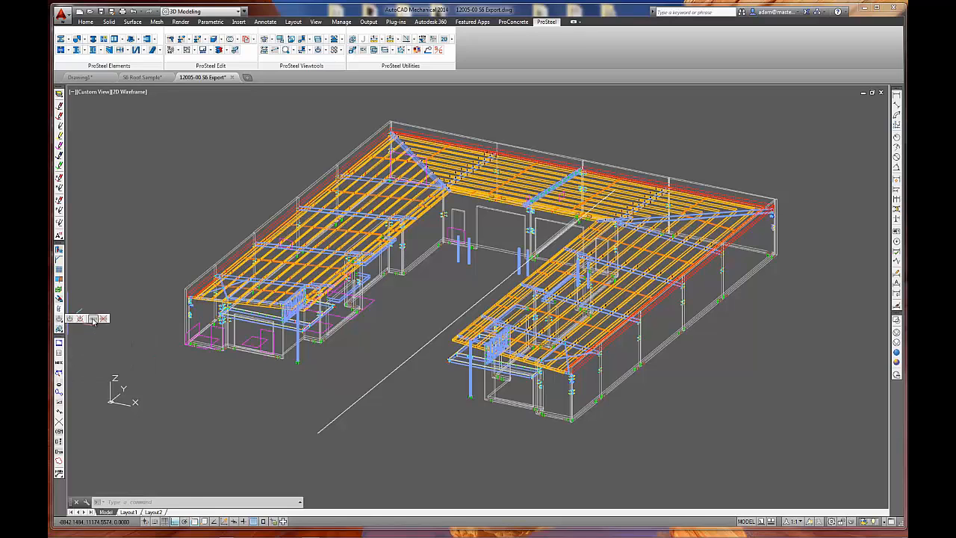
{"action": "left_click", "coordinate": [93, 319]}
{"action": "left_click_drag", "start_coordinate": [470, 235], "coordinate": [460, 249]}
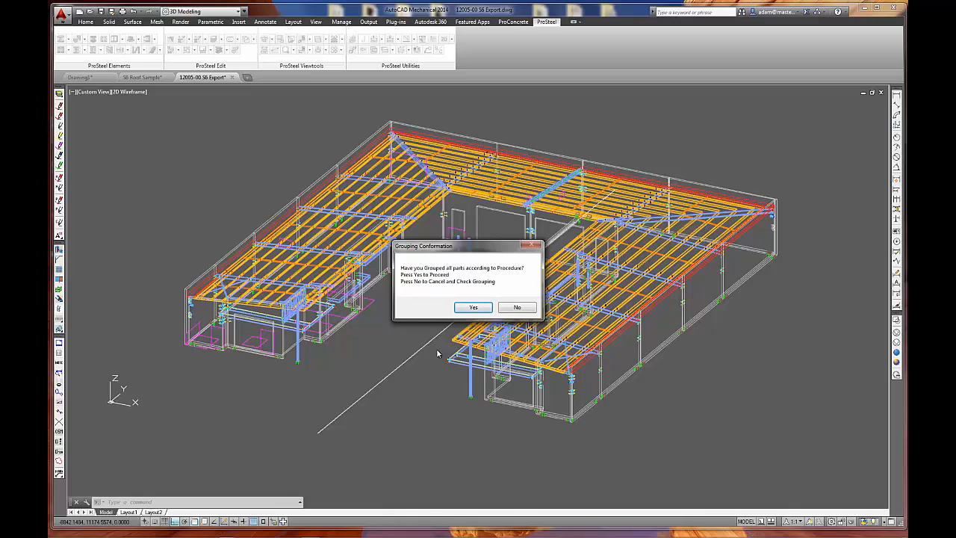
{"action": "left_click", "coordinate": [473, 307]}
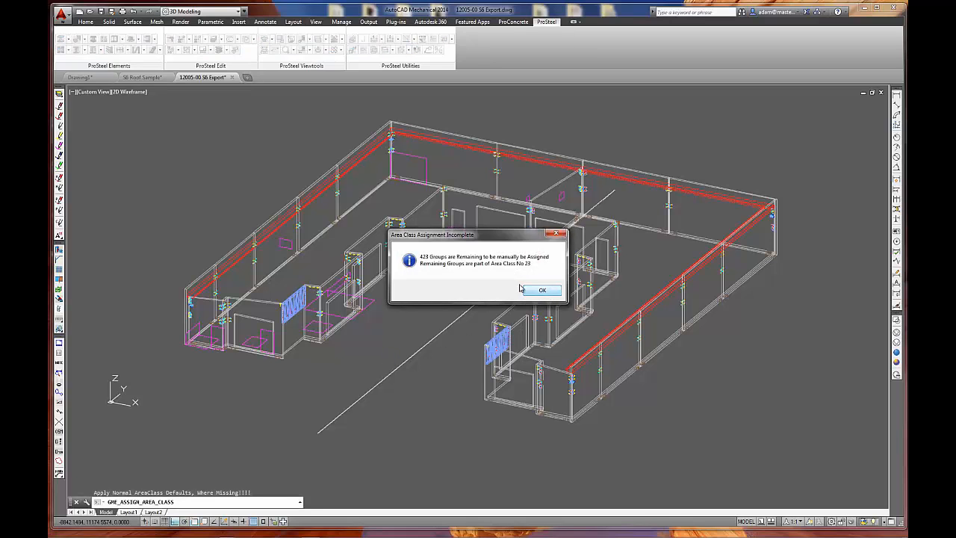
{"action": "left_click", "coordinate": [542, 291]}
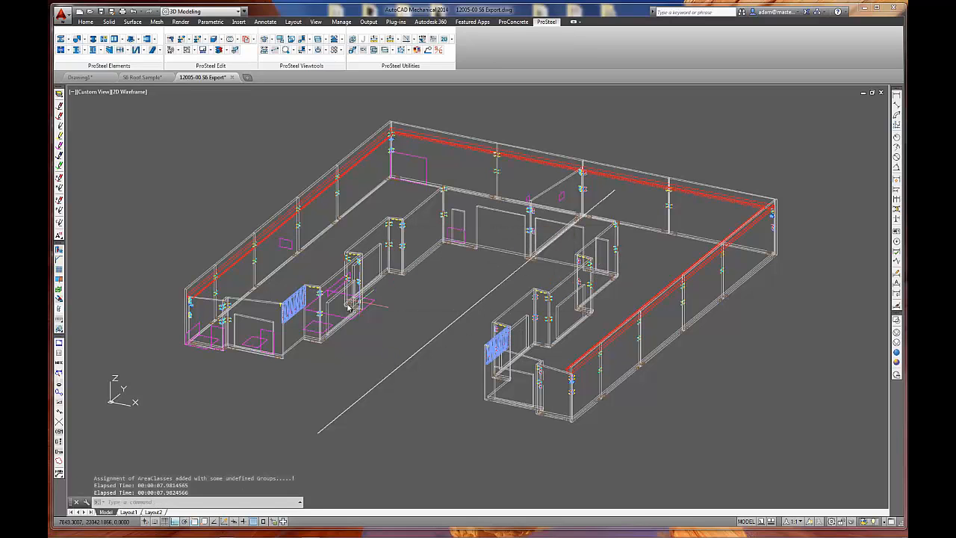
Inspect the displayed ferrules, bolts and cleat plates at the panel corners, including the curved blue bracket.
{"action": "scroll", "coordinate": [222, 310], "scroll_direction": "up", "scroll_amount": 5}
{"action": "middle_click_drag", "start_coordinate": [222, 310], "coordinate": [331, 267]}
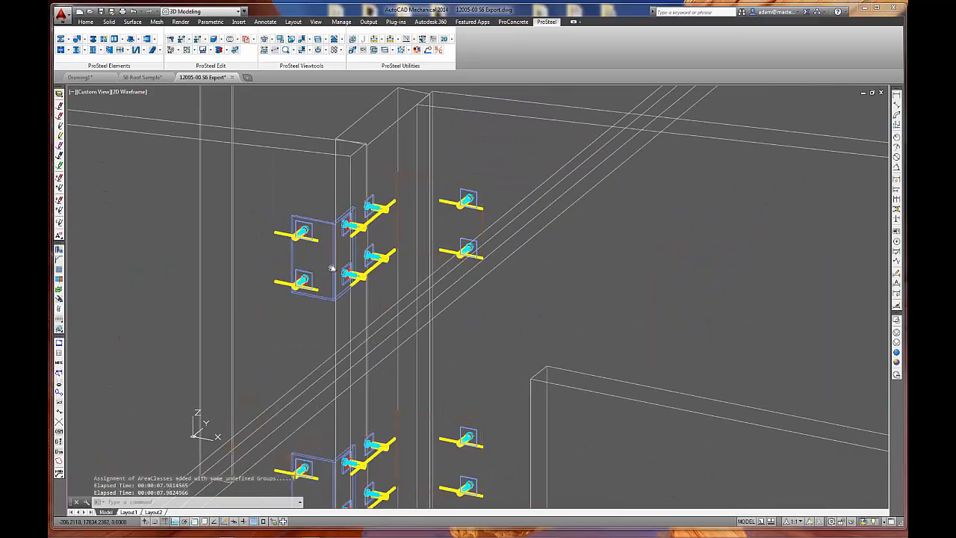
{"action": "left_click", "coordinate": [250, 177]}
{"action": "key", "text": "Escape"}
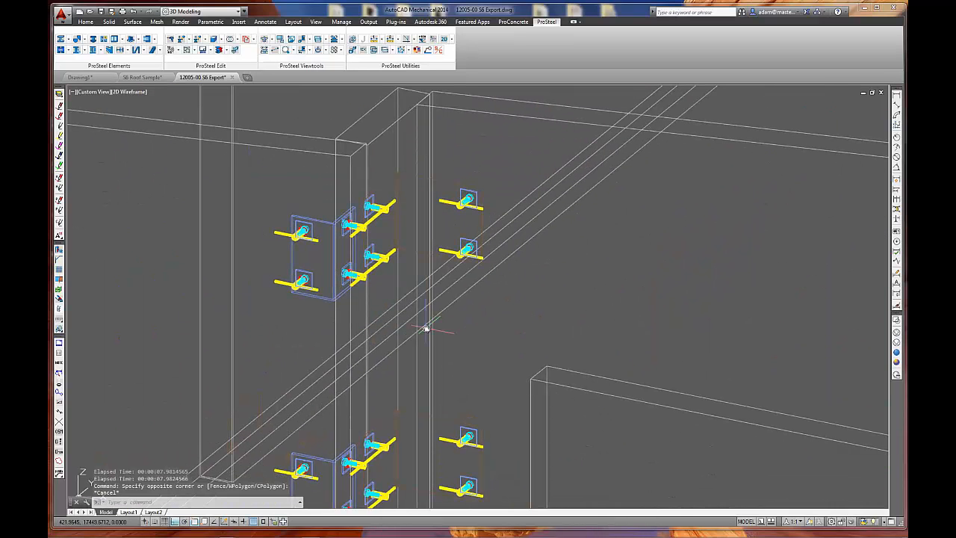
{"action": "middle_click_drag", "start_coordinate": [410, 331], "coordinate": [457, 321]}
{"action": "scroll", "coordinate": [512, 316], "scroll_direction": "down", "scroll_amount": 2}
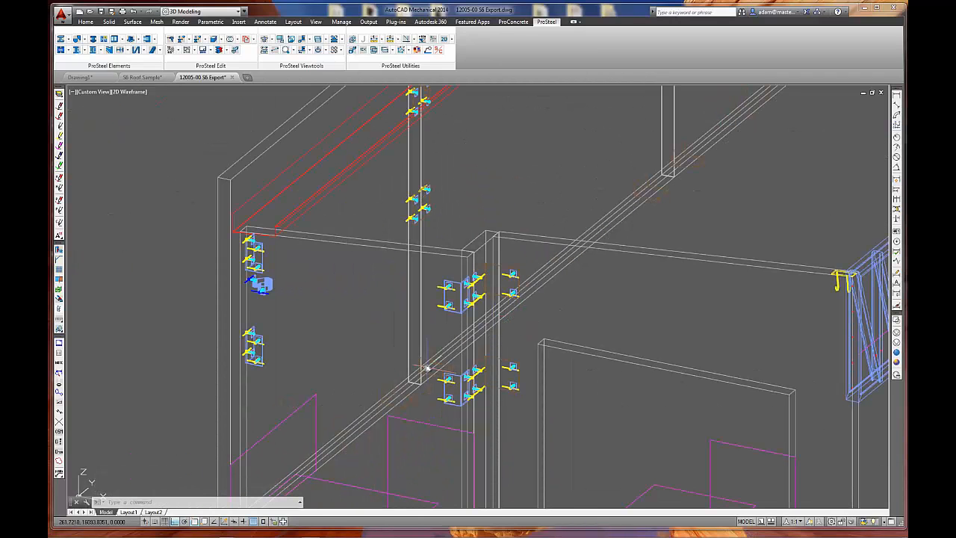
{"action": "middle_click_drag", "start_coordinate": [324, 363], "coordinate": [401, 360]}
{"action": "scroll", "coordinate": [316, 334], "scroll_direction": "up", "scroll_amount": 6}
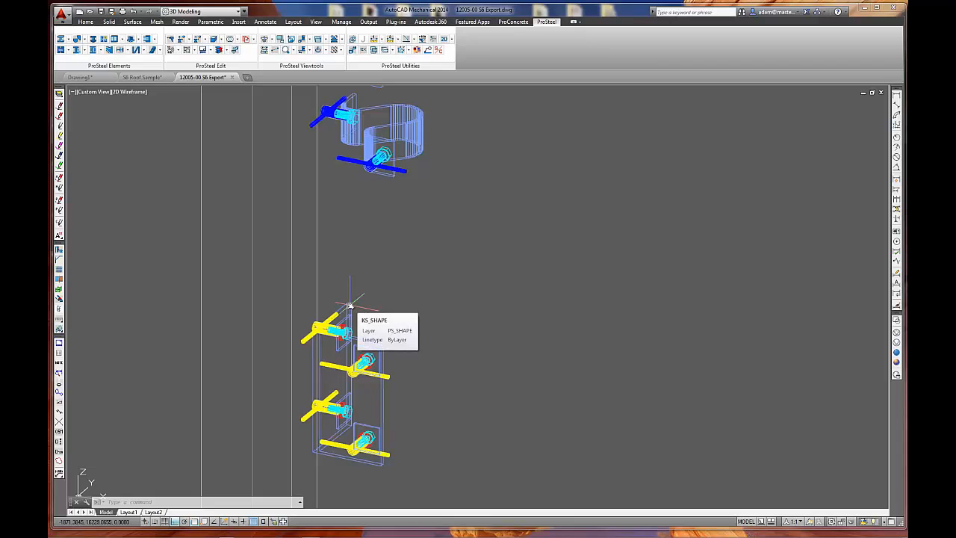
{"action": "scroll", "coordinate": [350, 304], "scroll_direction": "down", "scroll_amount": 6}
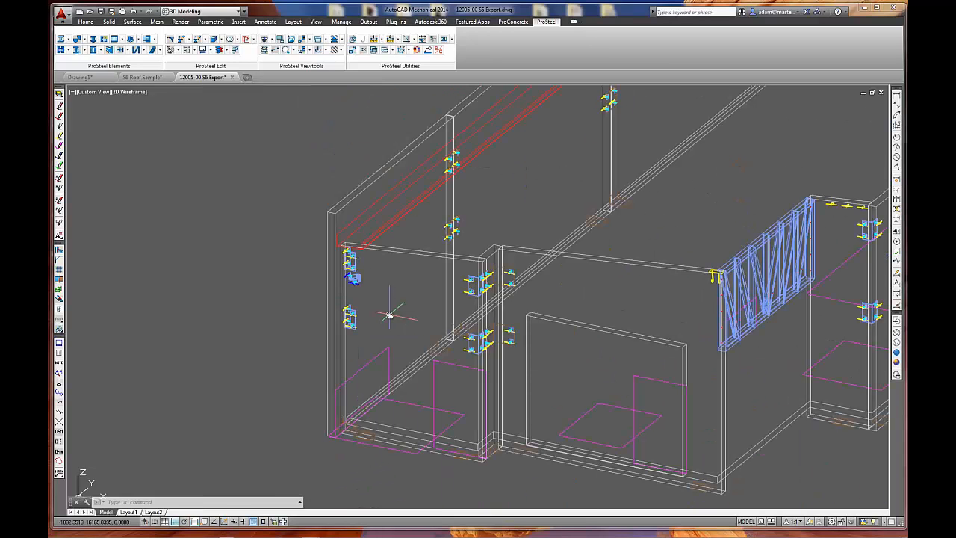
Hide the red member running past the four-bolt cast-in plate on the rear wall panels.
{"action": "middle_click_drag", "start_coordinate": [389, 314], "coordinate": [335, 369]}
{"action": "scroll", "coordinate": [357, 236], "scroll_direction": "up", "scroll_amount": 8}
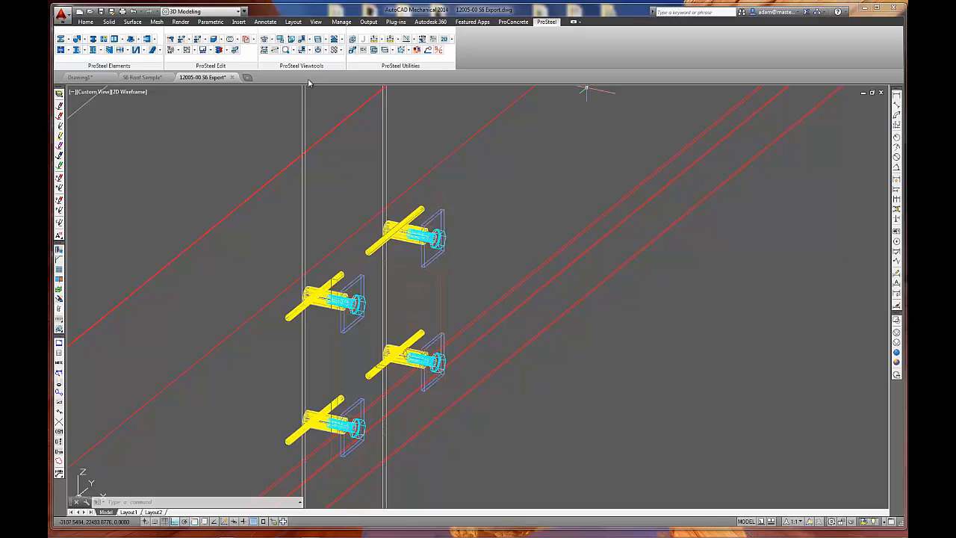
{"action": "left_click", "coordinate": [326, 50]}
{"action": "left_click", "coordinate": [340, 83]}
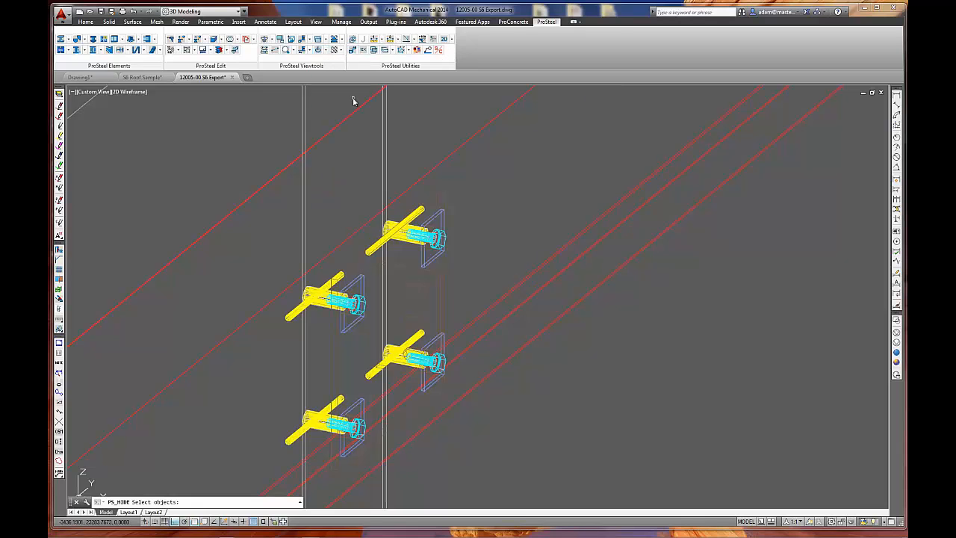
{"action": "left_click", "coordinate": [486, 149]}
{"action": "left_click", "coordinate": [456, 148]}
{"action": "key", "text": "Return"}
Examine the brown cast-in plate and its slotted cleat in the Realistic visual style, and return to 2D Wireframe.
{"action": "middle_click_drag", "start_coordinate": [474, 290], "coordinate": [489, 230]}
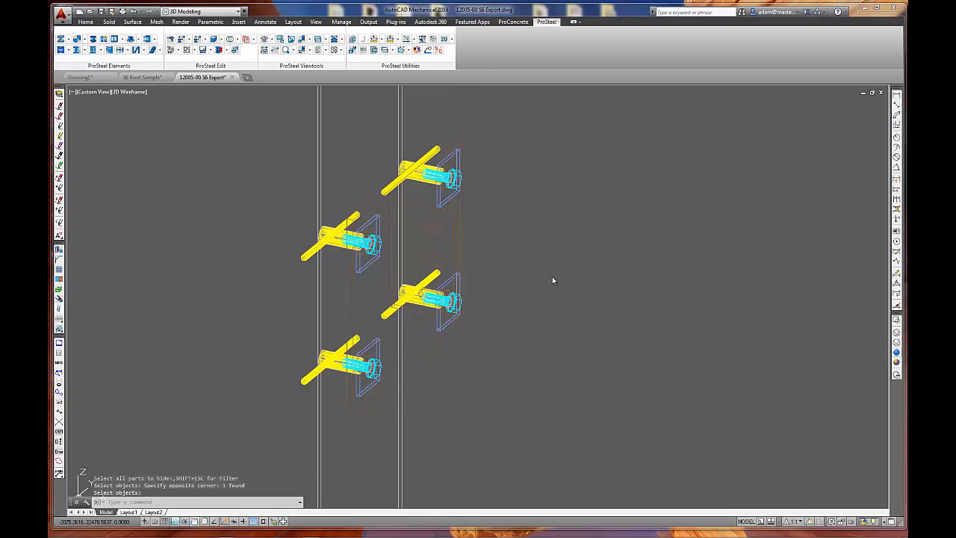
{"action": "key", "text": "Return"}
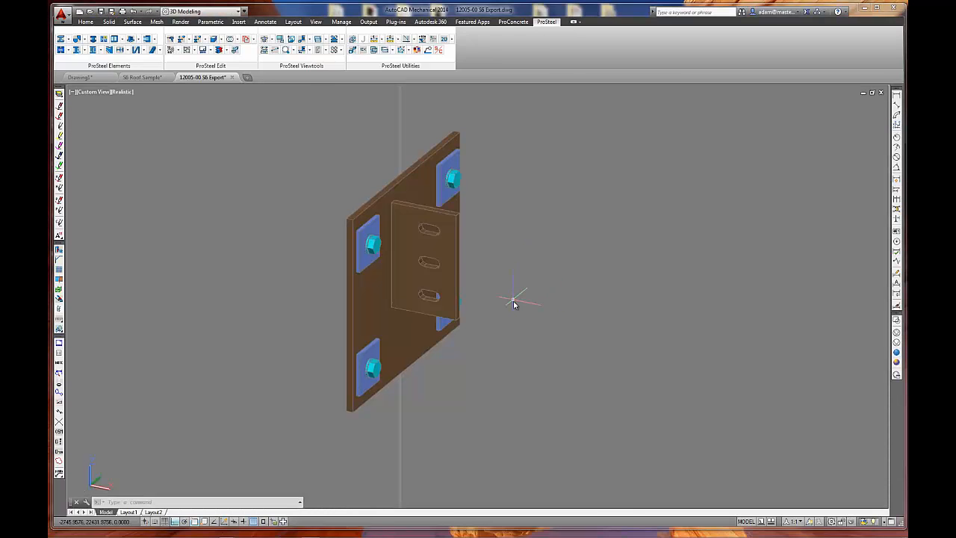
{"action": "scroll", "coordinate": [514, 304], "scroll_direction": "down", "scroll_amount": 1}
{"action": "middle_click_drag", "start_coordinate": [533, 302], "coordinate": [501, 303], "text": "shift"}
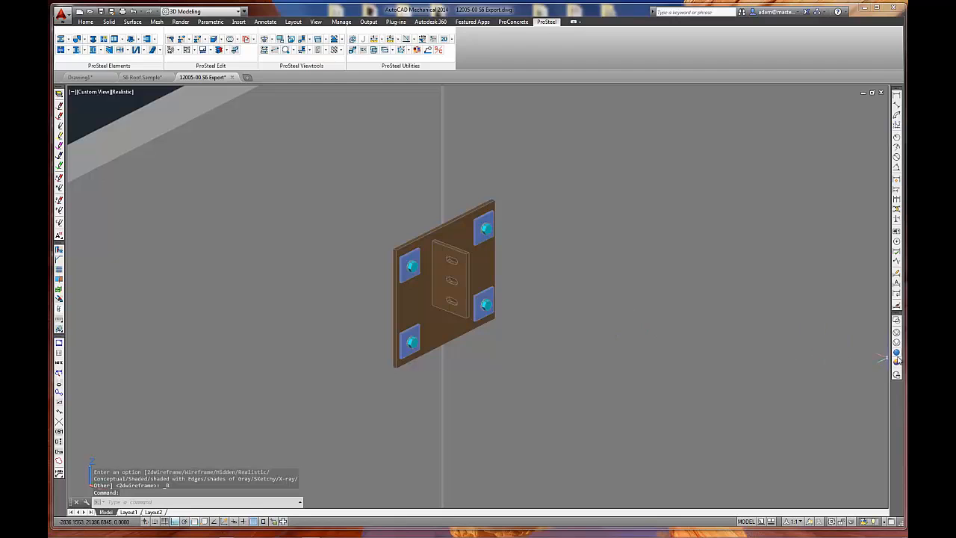
{"action": "left_click", "coordinate": [897, 321]}
Open the ProSteel display classes, select the Tilt Panels class, and confirm the dialog with its status left on.
{"action": "scroll", "coordinate": [548, 291], "scroll_direction": "down", "scroll_amount": 6}
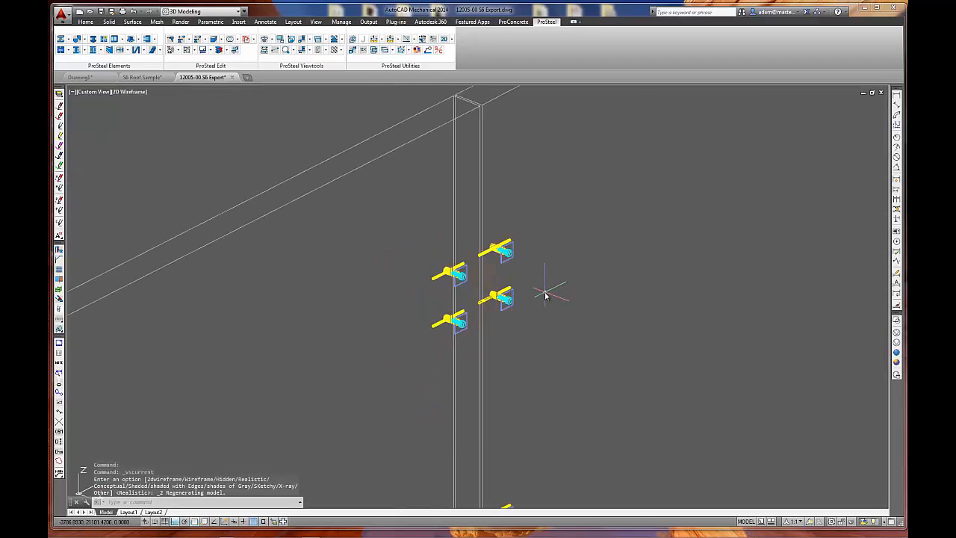
{"action": "middle_click_drag", "start_coordinate": [440, 263], "coordinate": [398, 288]}
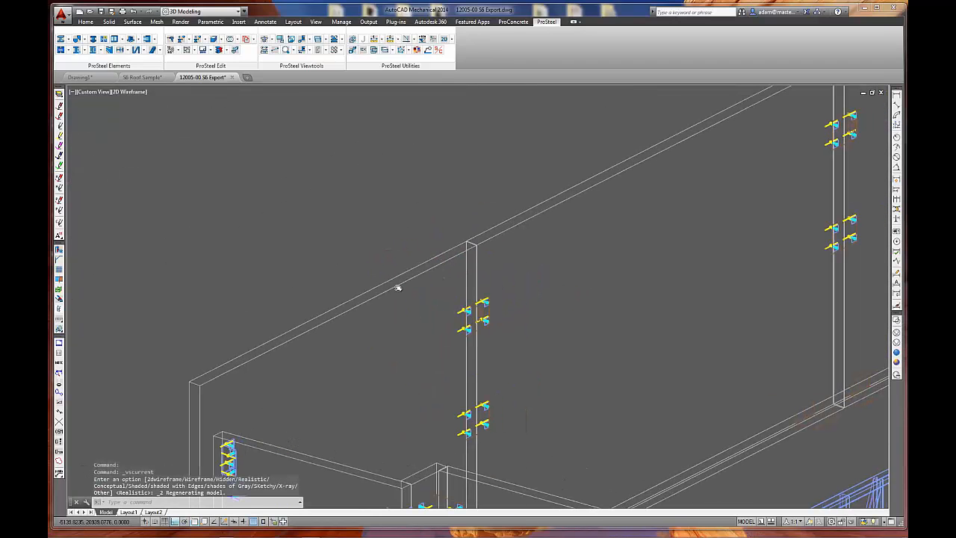
{"action": "left_click", "coordinate": [326, 52]}
{"action": "left_click", "coordinate": [340, 65]}
{"action": "left_click", "coordinate": [503, 232]}
{"action": "left_click", "coordinate": [493, 239]}
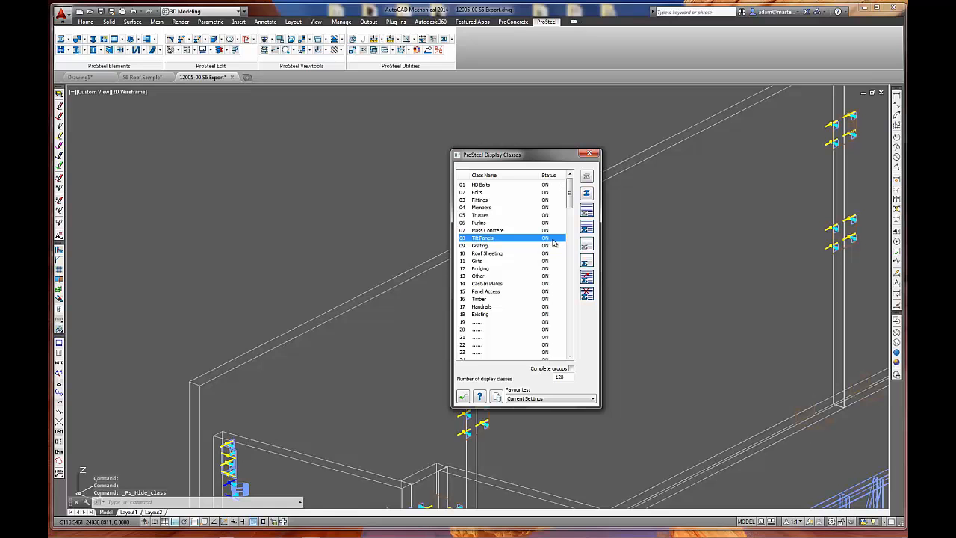
{"action": "left_click", "coordinate": [462, 396]}
Examine the blue braced frame between the panels and the row of yellow ferrules along the adjoining panel's upper edge.
{"action": "middle_click_drag", "start_coordinate": [580, 359], "coordinate": [428, 226]}
{"action": "scroll", "coordinate": [429, 226], "scroll_direction": "down", "scroll_amount": 2}
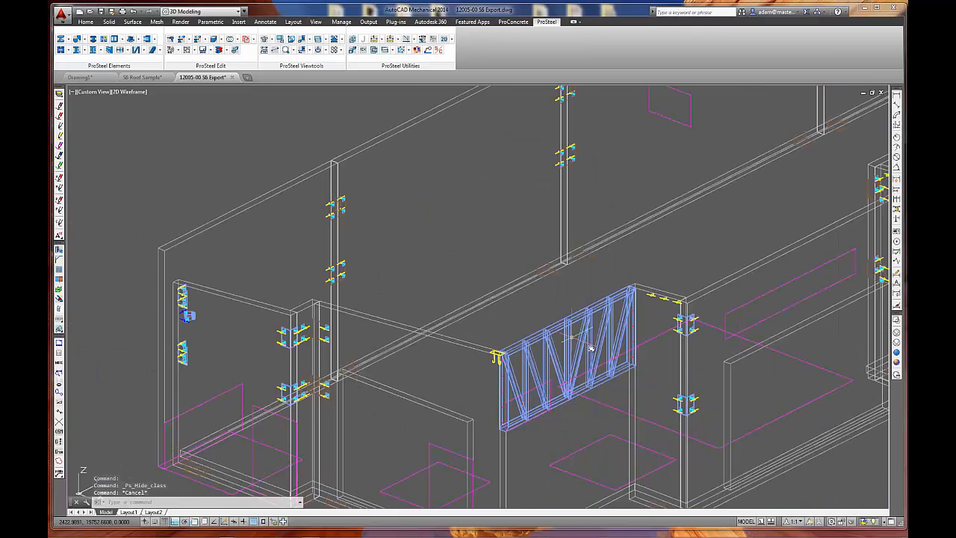
{"action": "middle_click_drag", "start_coordinate": [594, 347], "coordinate": [493, 252]}
{"action": "scroll", "coordinate": [493, 252], "scroll_direction": "up", "scroll_amount": 2}
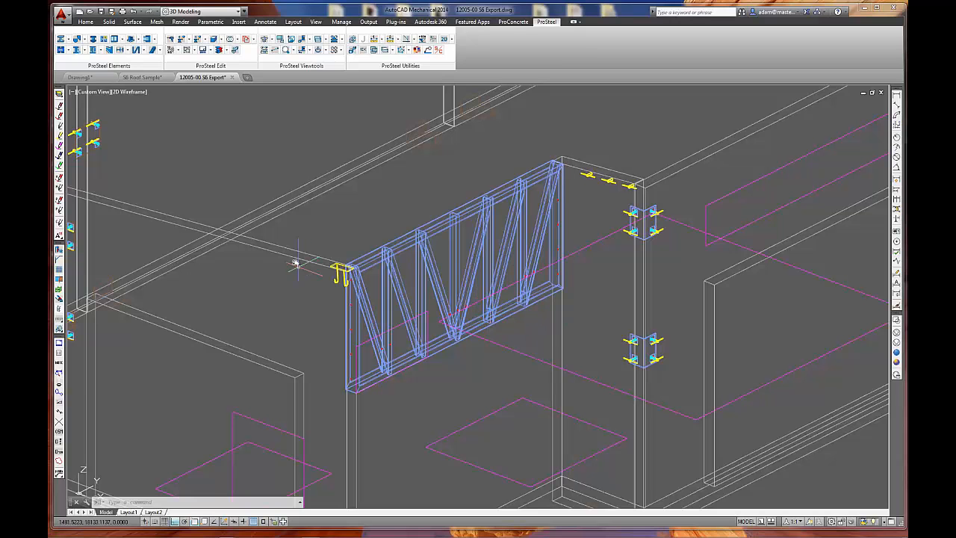
{"action": "scroll", "coordinate": [588, 162], "scroll_direction": "up", "scroll_amount": 7}
{"action": "left_click", "coordinate": [489, 156]}
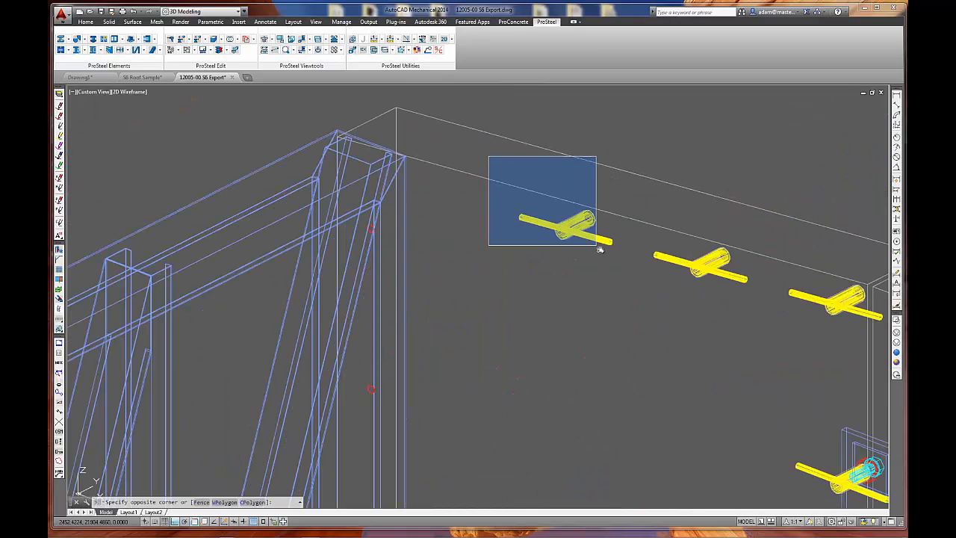
{"action": "key", "text": "Escape"}
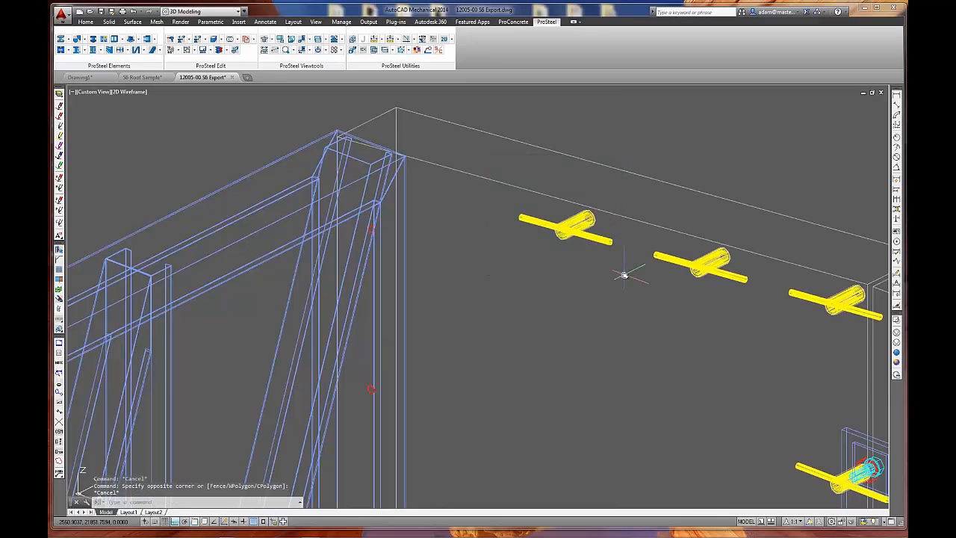
{"action": "scroll", "coordinate": [614, 288], "scroll_direction": "down", "scroll_amount": 2}
{"action": "scroll", "coordinate": [614, 287], "scroll_direction": "down", "scroll_amount": 2}
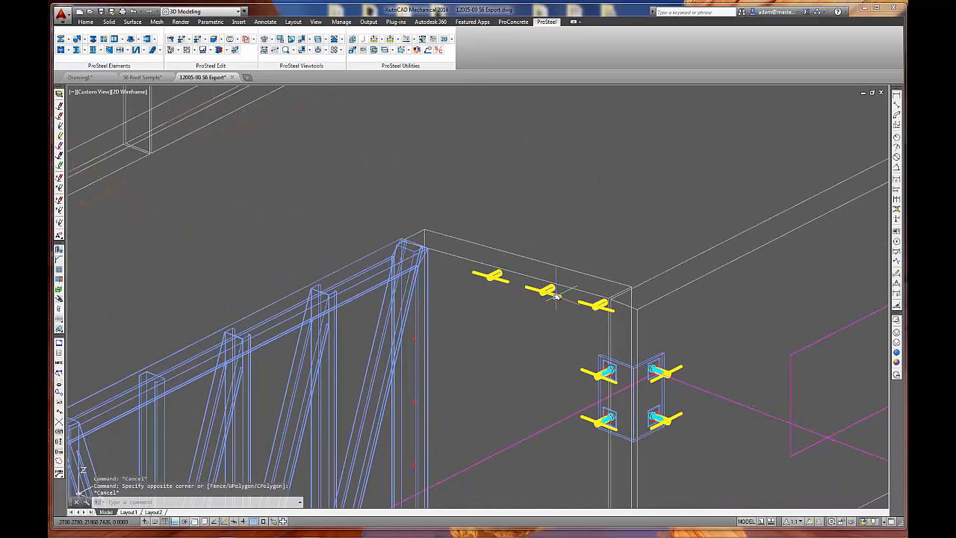
Examine the yellow ferrules along the panel's upper edge and the hooked cast-in plate at the blue braced frame's other end.
{"action": "scroll", "coordinate": [549, 291], "scroll_direction": "up", "scroll_amount": 4}
{"action": "left_click", "coordinate": [451, 192]}
{"action": "key", "text": "Escape"}
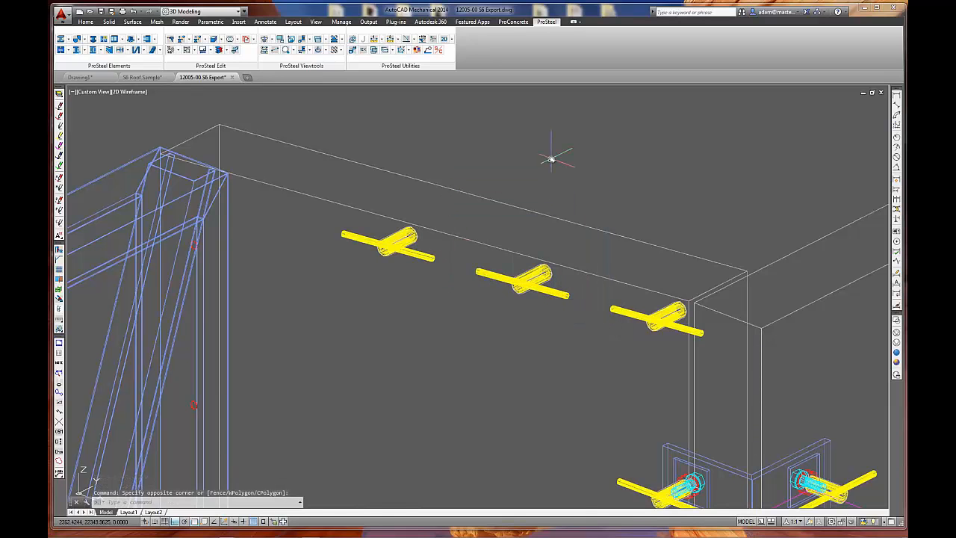
{"action": "scroll", "coordinate": [550, 156], "scroll_direction": "down", "scroll_amount": 5}
{"action": "middle_click_drag", "start_coordinate": [470, 266], "coordinate": [698, 257]}
{"action": "scroll", "coordinate": [335, 324], "scroll_direction": "up", "scroll_amount": 5}
{"action": "left_click", "coordinate": [278, 194]}
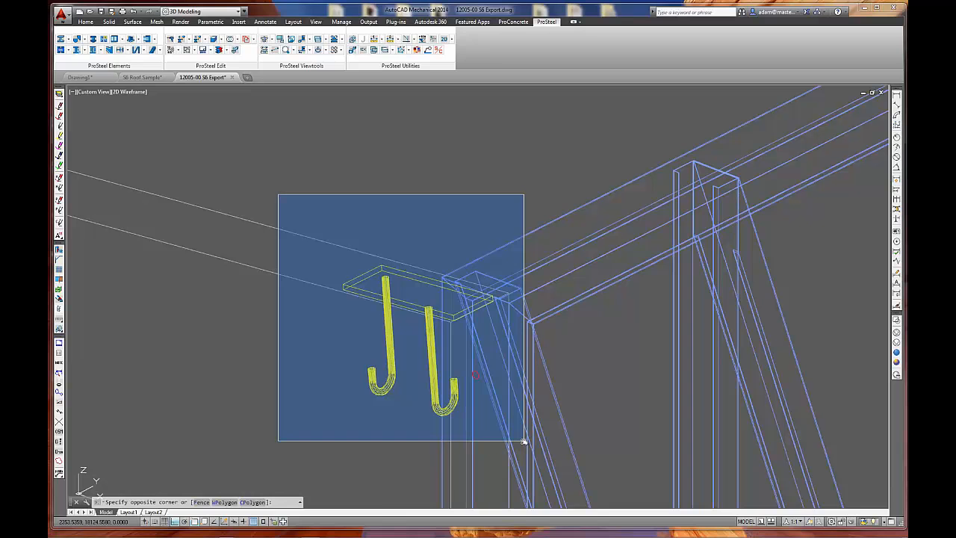
{"action": "key", "text": "Escape"}
{"action": "scroll", "coordinate": [528, 309], "scroll_direction": "down", "scroll_amount": 6}
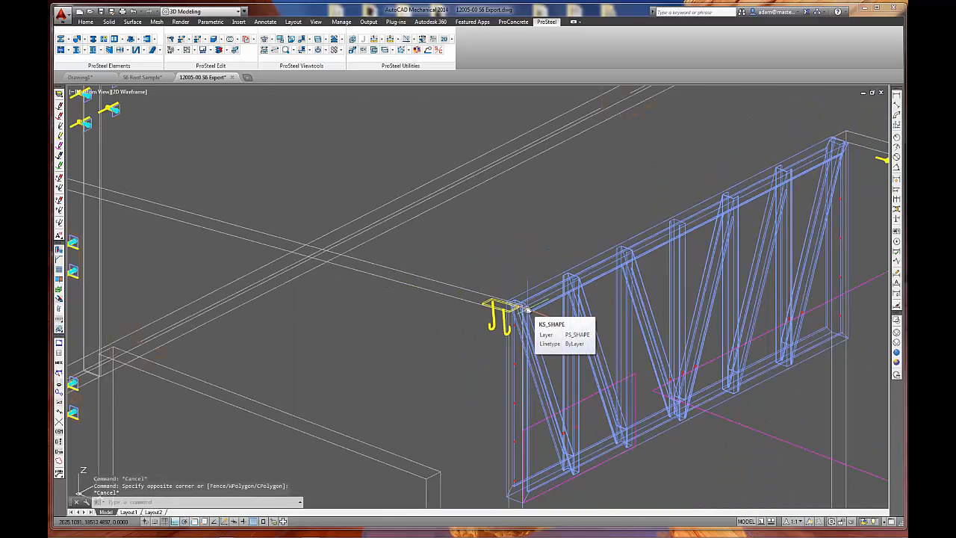
Turn on all the ProSteel area classes and confirm, bringing the whole building's steelwork back into view.
{"action": "scroll", "coordinate": [555, 348], "scroll_direction": "down", "scroll_amount": 5}
{"action": "middle_click_drag", "start_coordinate": [605, 365], "coordinate": [476, 361]}
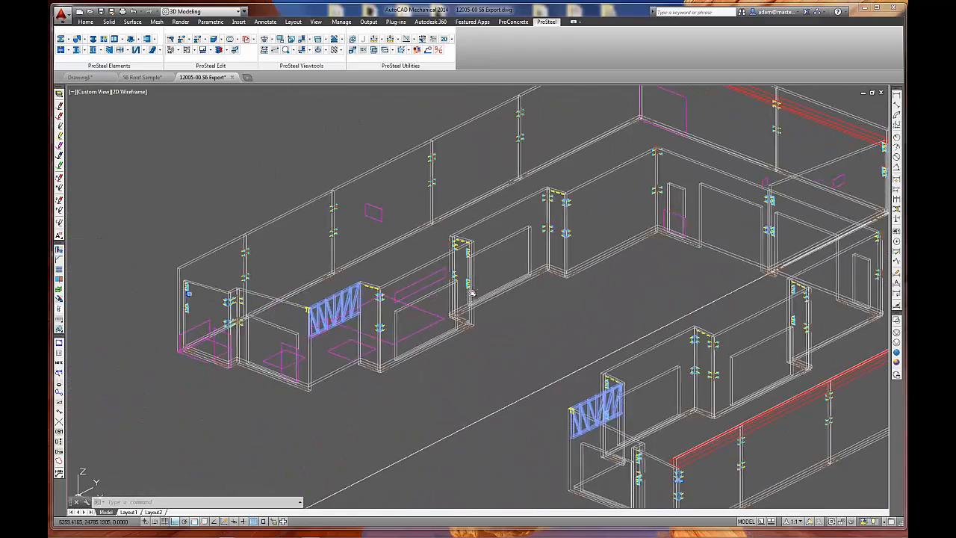
{"action": "middle_click_drag", "start_coordinate": [472, 294], "coordinate": [419, 316]}
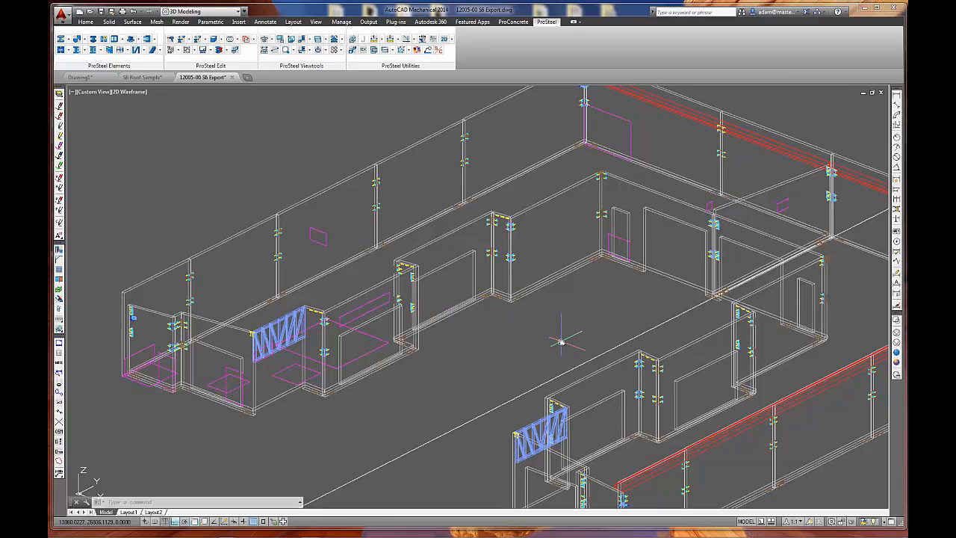
{"action": "scroll", "coordinate": [560, 342], "scroll_direction": "down", "scroll_amount": 3}
{"action": "middle_click_drag", "start_coordinate": [580, 353], "coordinate": [559, 378]}
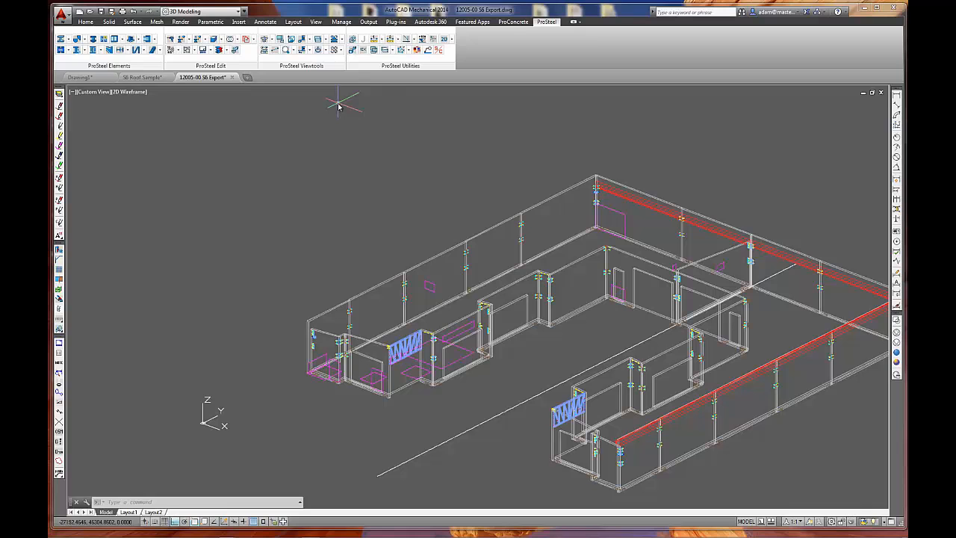
{"action": "left_click", "coordinate": [325, 52]}
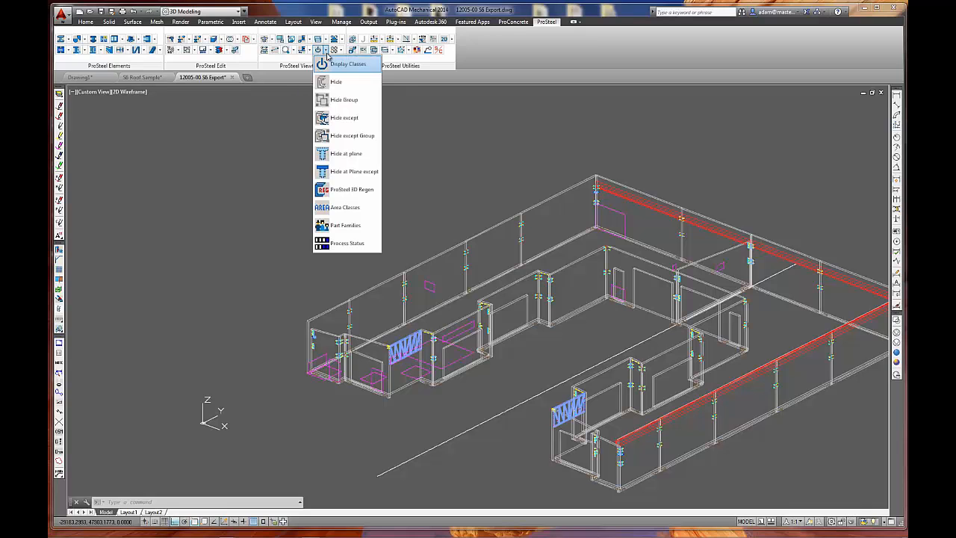
{"action": "left_click", "coordinate": [342, 209]}
{"action": "left_click", "coordinate": [680, 149]}
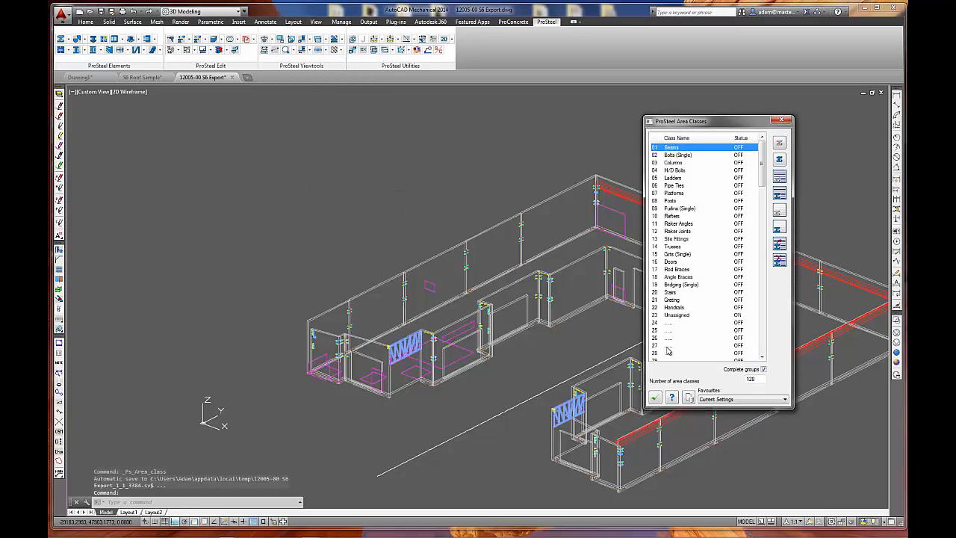
{"action": "left_click", "coordinate": [680, 317], "text": "shift"}
{"action": "left_click", "coordinate": [779, 196]}
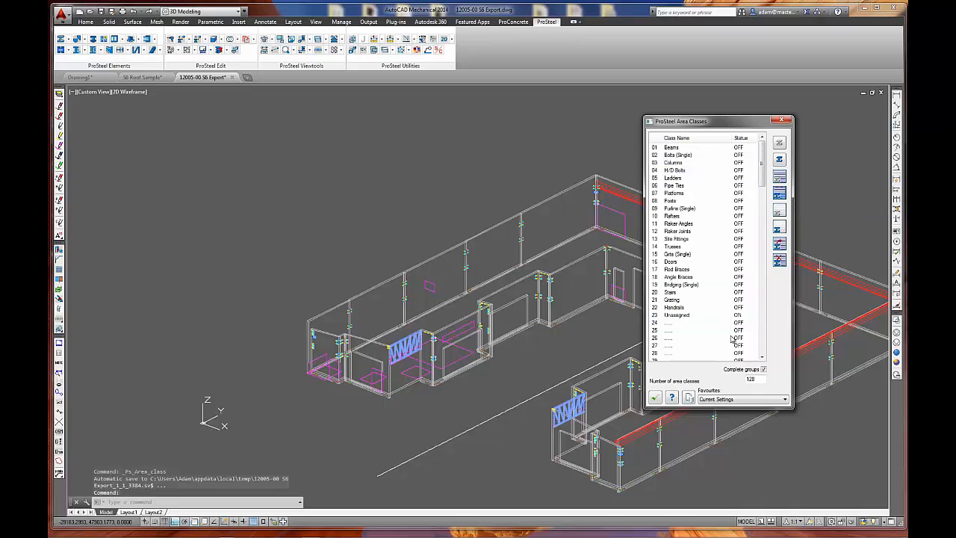
{"action": "left_click", "coordinate": [655, 398]}
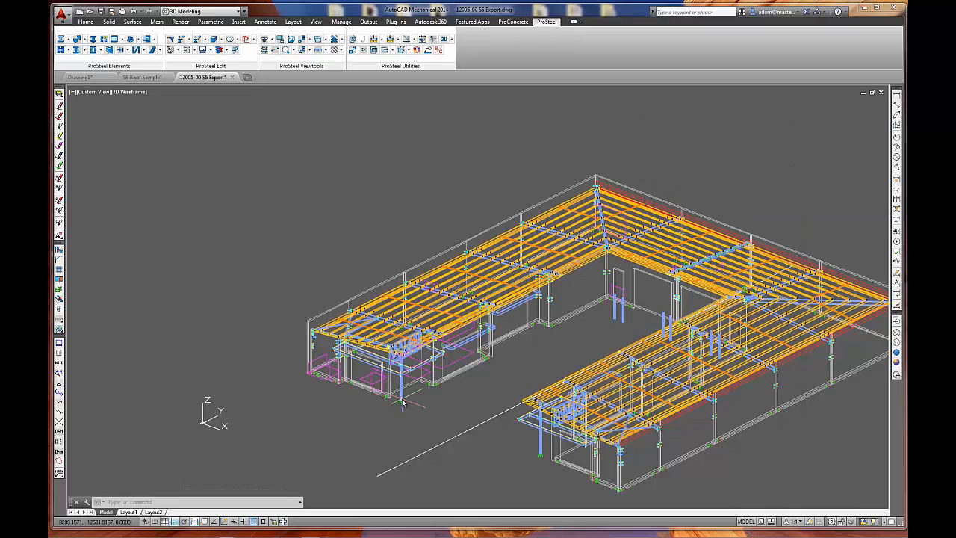
{"action": "middle_click_drag", "start_coordinate": [520, 277], "coordinate": [434, 229]}
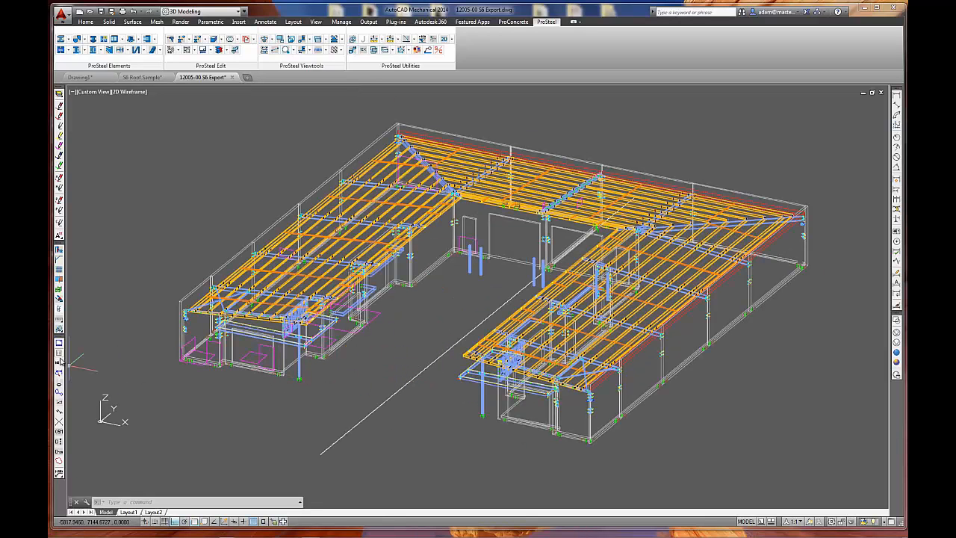
Look through the area class, purlin and bridging commands, and switch to the S6 Roof Sample drawing.
{"action": "left_click_drag", "start_coordinate": [59, 321], "coordinate": [106, 322]}
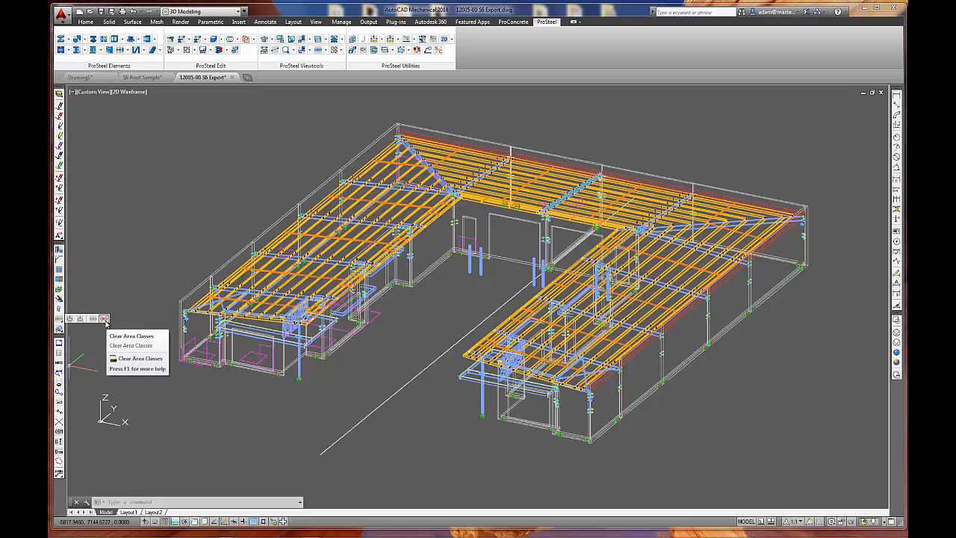
{"action": "left_click_drag", "start_coordinate": [105, 321], "coordinate": [73, 322]}
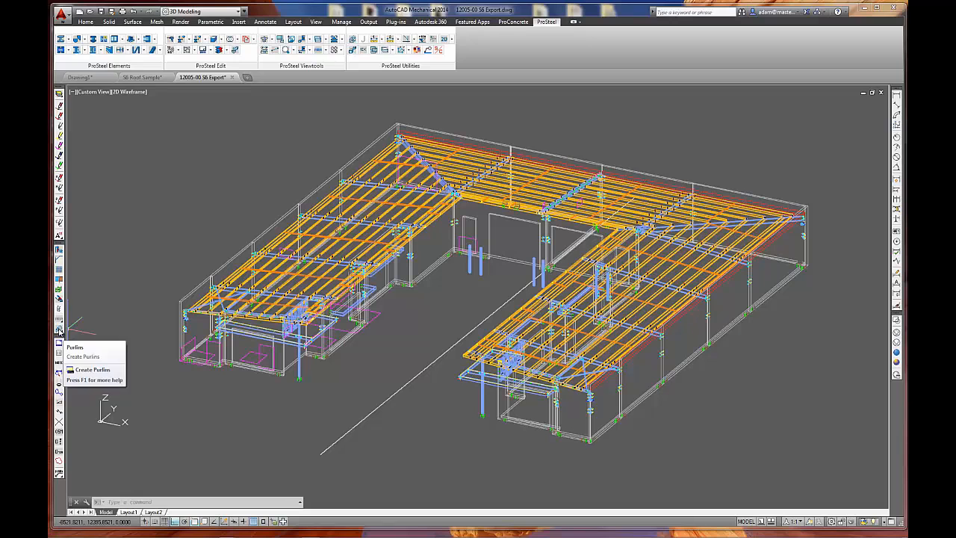
{"action": "left_click_drag", "start_coordinate": [59, 329], "coordinate": [70, 332]}
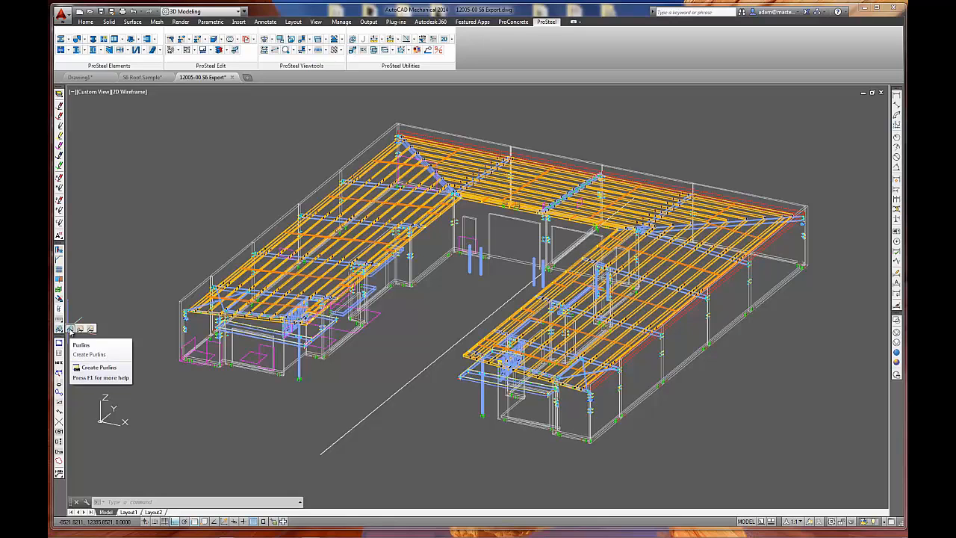
{"action": "left_click_drag", "start_coordinate": [70, 330], "coordinate": [71, 331]}
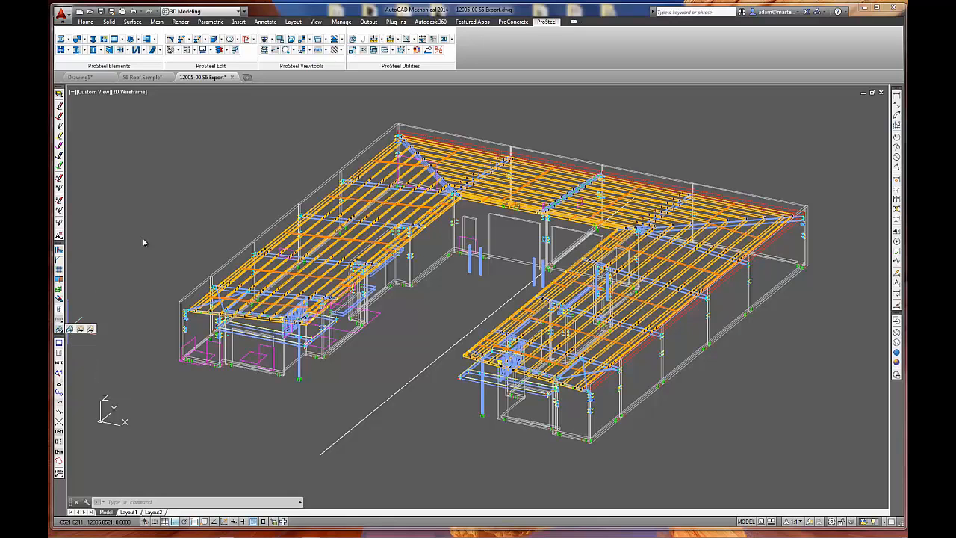
{"action": "left_click", "coordinate": [159, 50]}
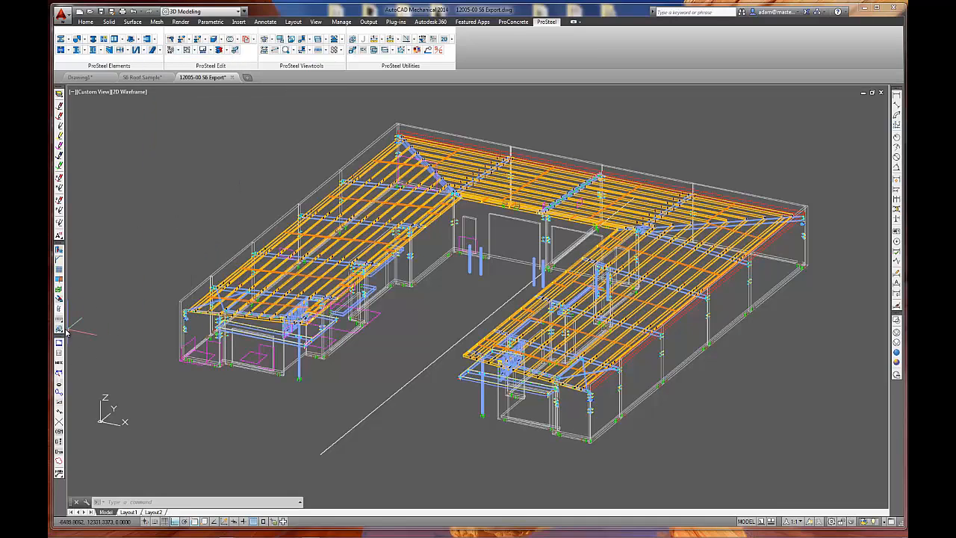
{"action": "left_click_drag", "start_coordinate": [59, 330], "coordinate": [73, 333]}
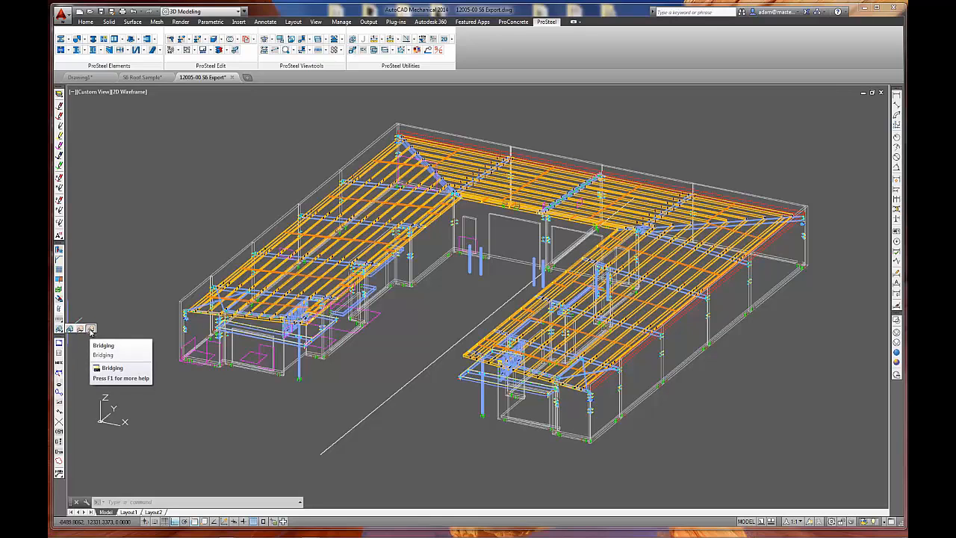
{"action": "left_click", "coordinate": [90, 330]}
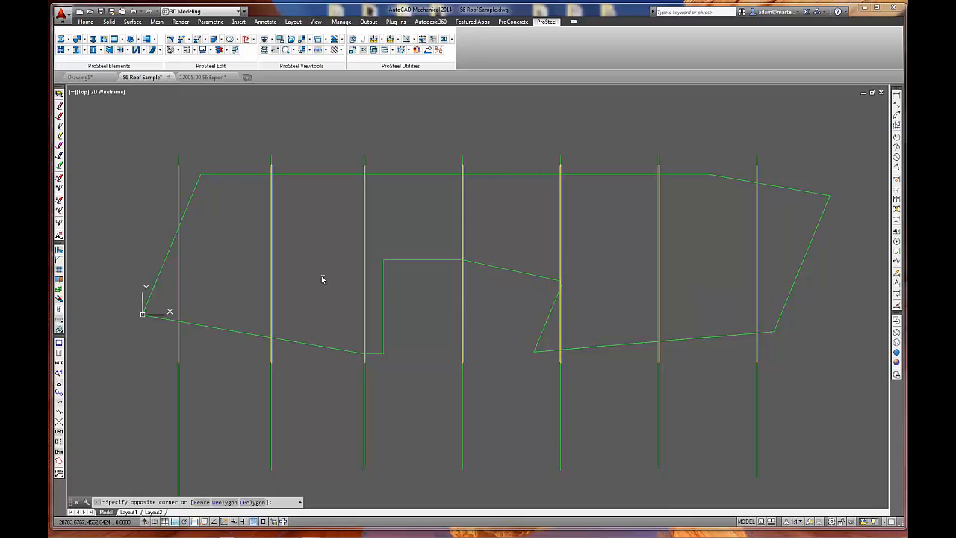
Display the sample roof's rafters and green outline in an isometric view and examine the end rafters.
{"action": "left_click", "coordinate": [322, 280]}
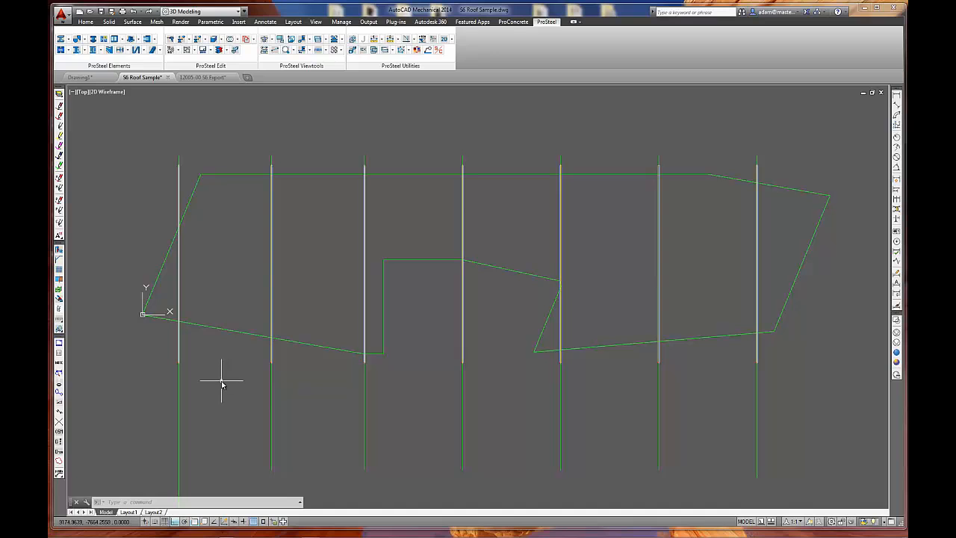
{"action": "left_click", "coordinate": [59, 330]}
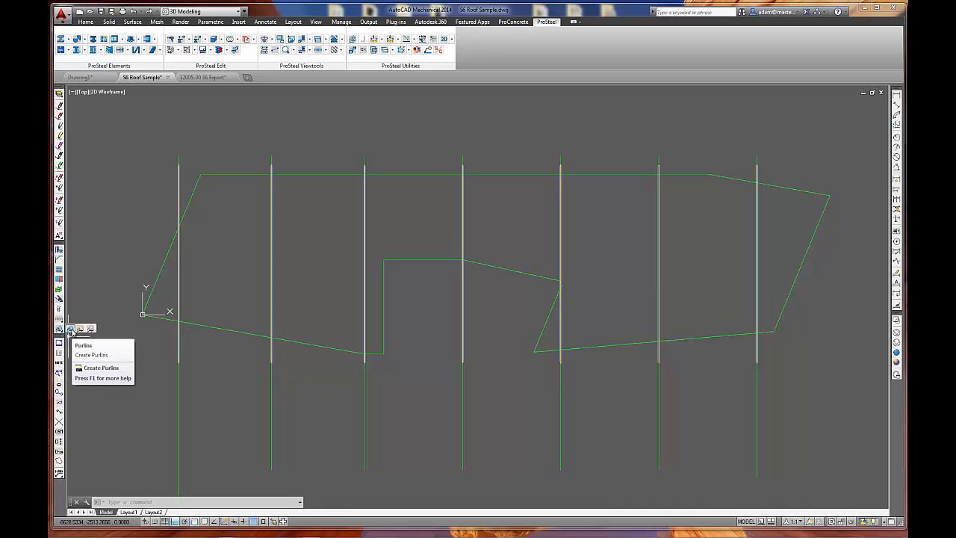
{"action": "left_click", "coordinate": [151, 351]}
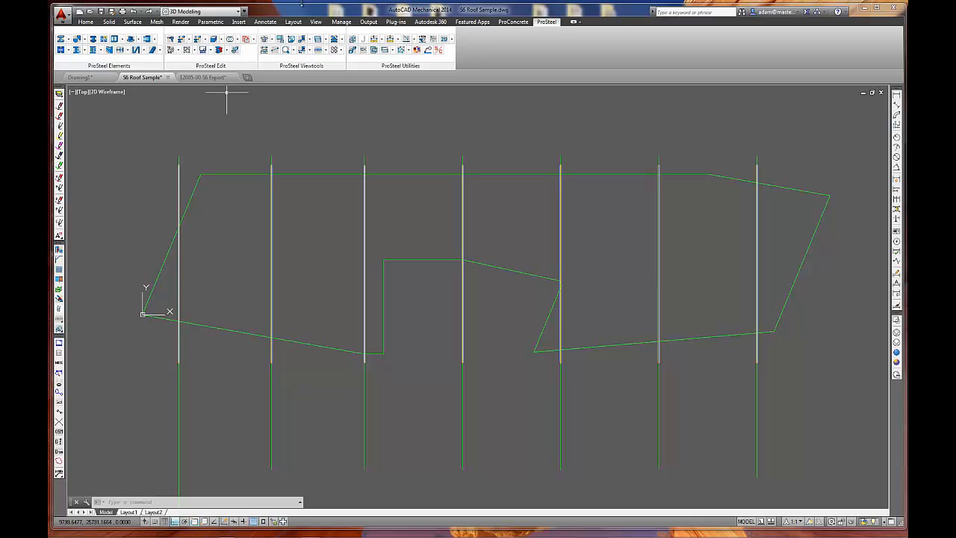
{"action": "left_click", "coordinate": [260, 41]}
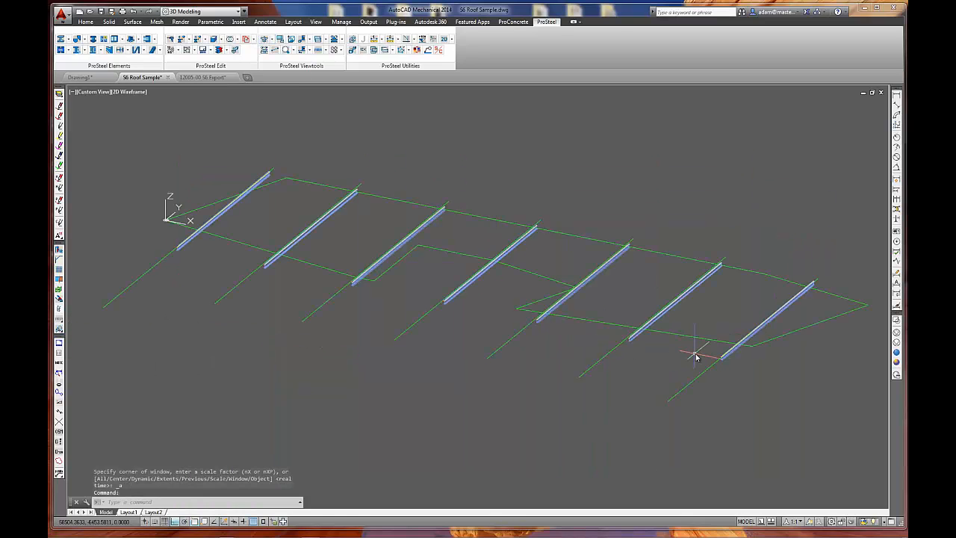
{"action": "scroll", "coordinate": [732, 353], "scroll_direction": "up", "scroll_amount": 5}
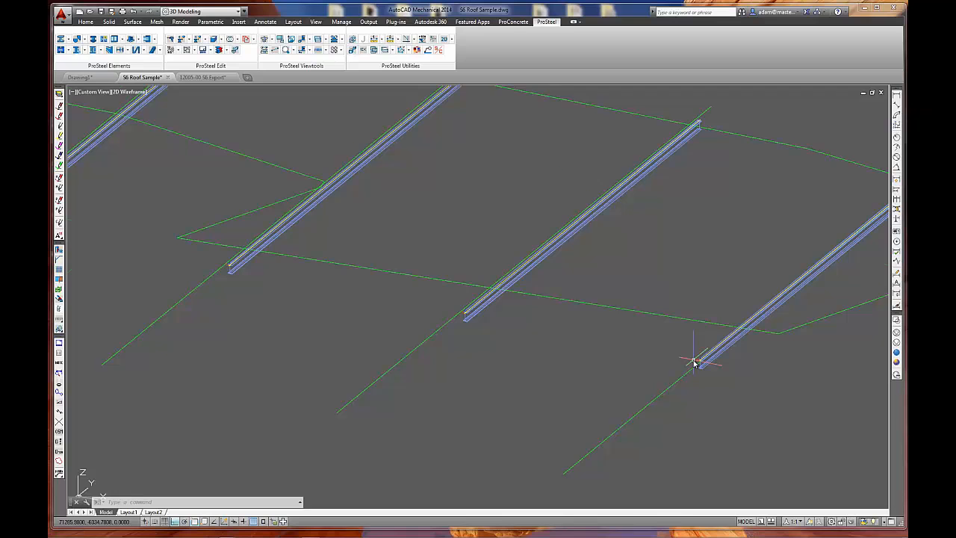
{"action": "scroll", "coordinate": [694, 363], "scroll_direction": "down", "scroll_amount": 5}
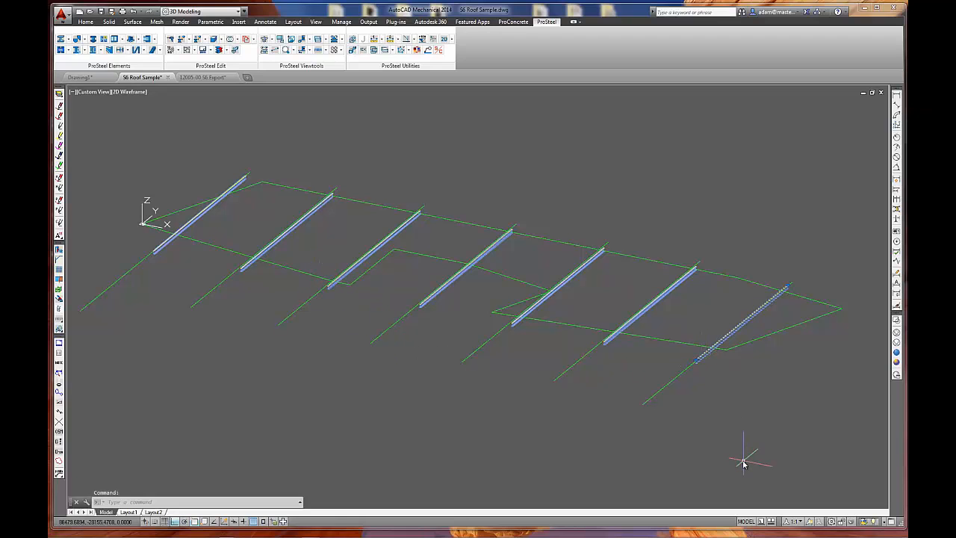
{"action": "left_click", "coordinate": [687, 316]}
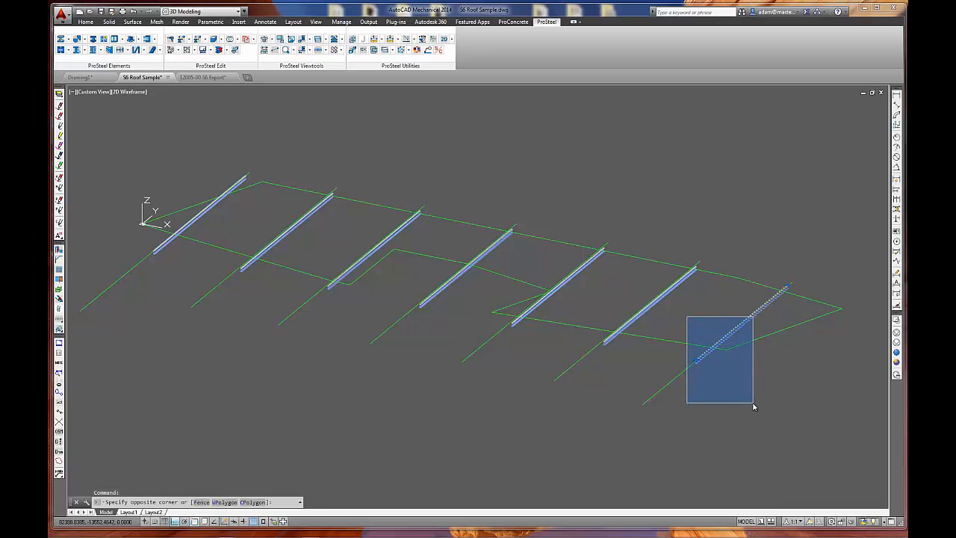
{"action": "key", "text": "Escape"}
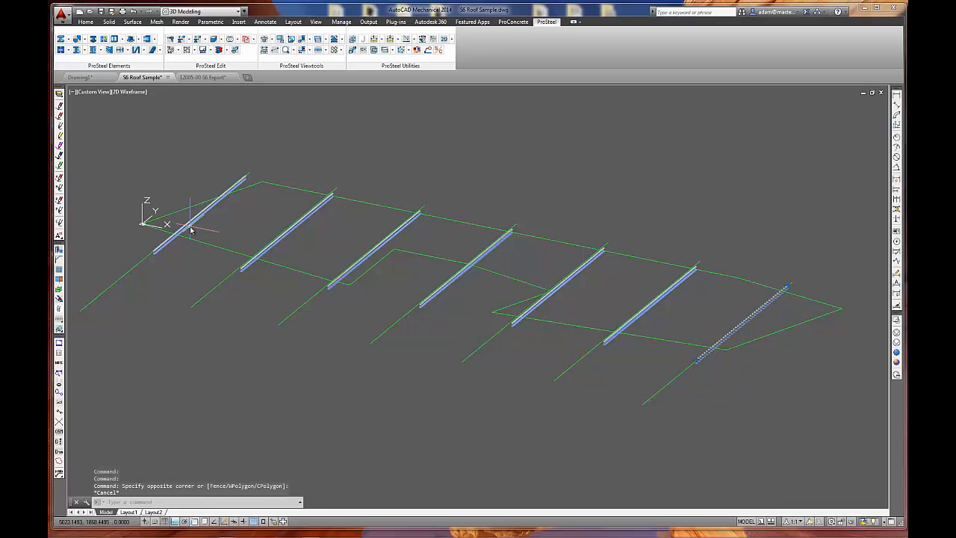
{"action": "type", "text": "c"}
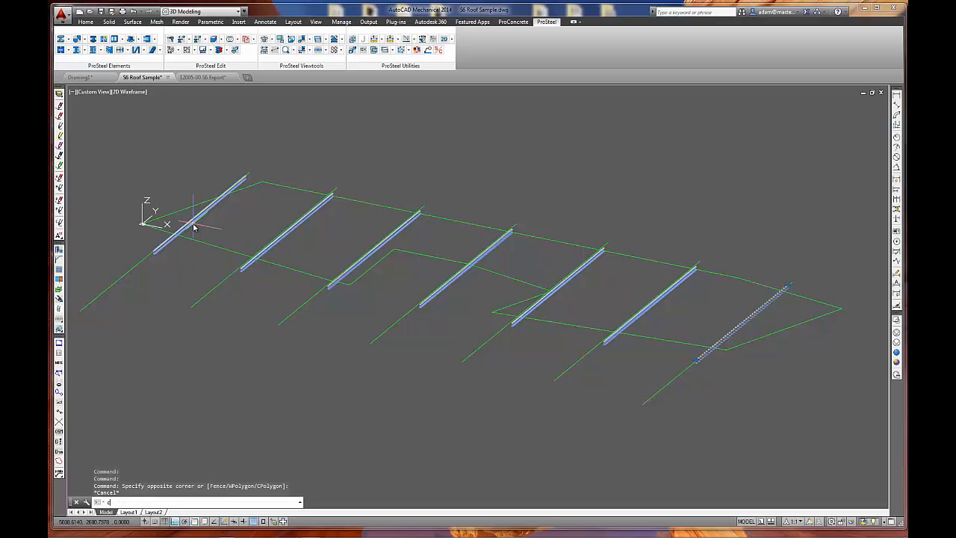
{"action": "type", "text": "p"}
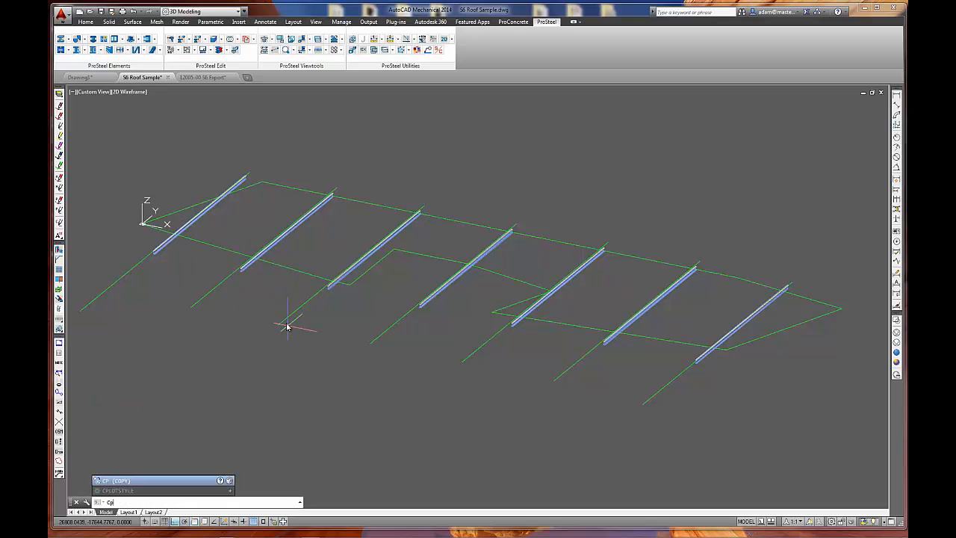
{"action": "left_click", "coordinate": [157, 480]}
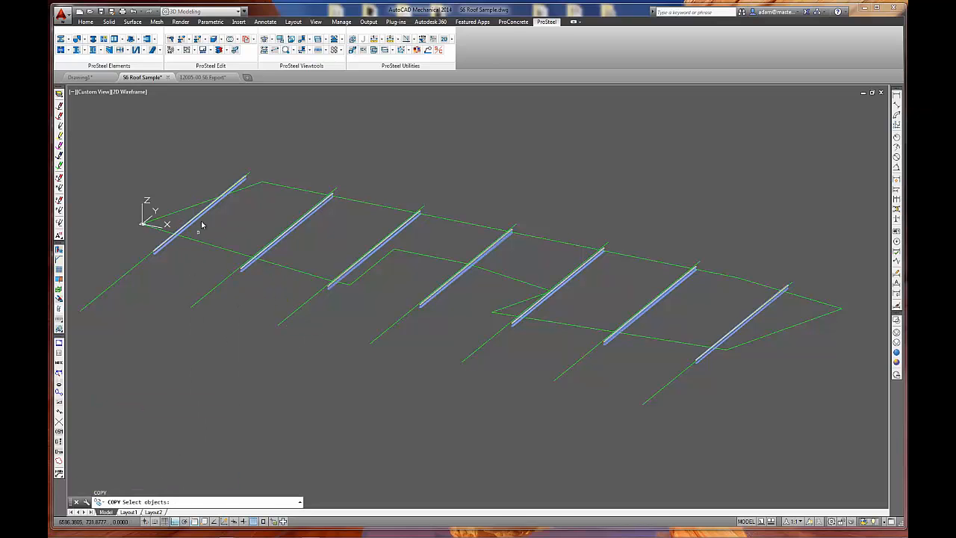
{"action": "left_click", "coordinate": [199, 220]}
{"action": "key", "text": "Return"}
{"action": "left_click", "coordinate": [274, 157]}
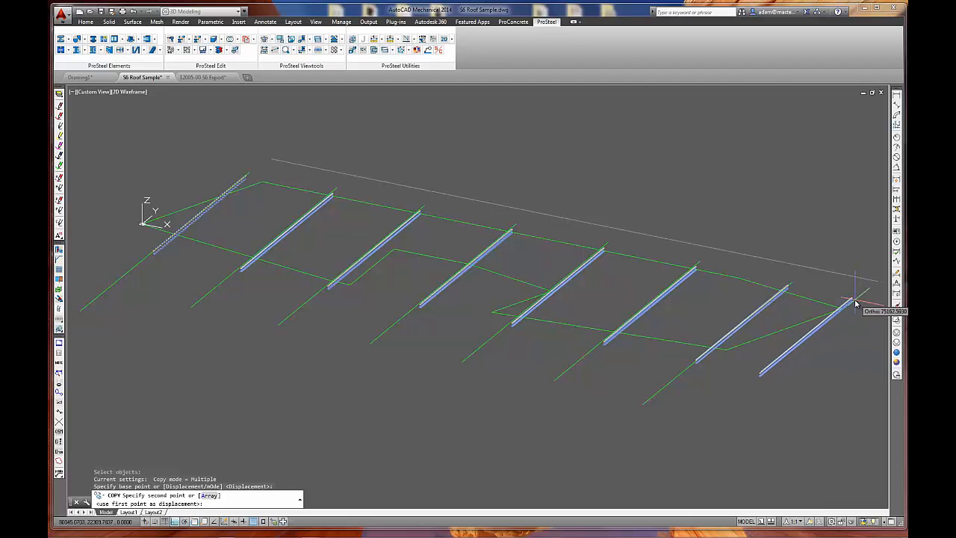
{"action": "key", "text": "Escape"}
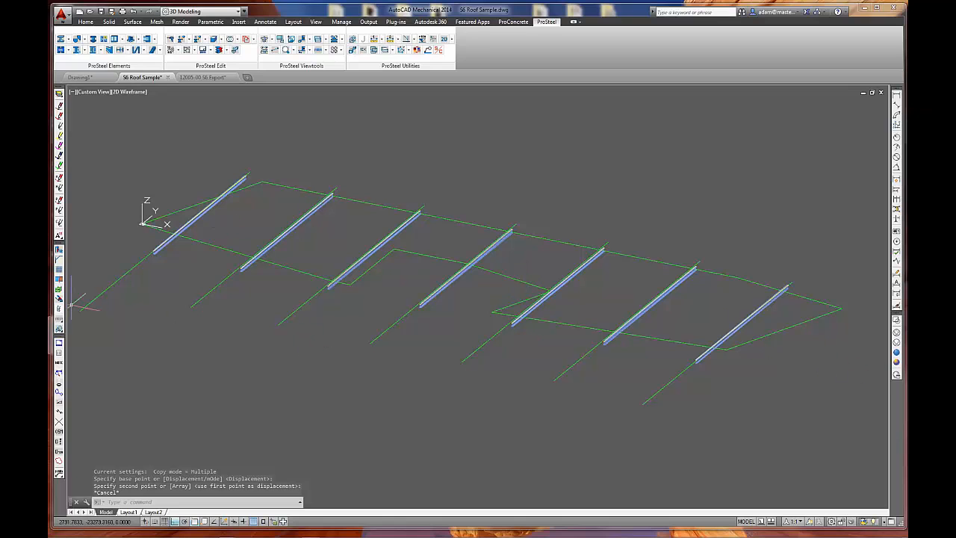
Generate Z20015 purlins from the AS_Z_PURLINS class across the roof, spanning from the first rafter to the last, and accept the settings.
{"action": "left_click", "coordinate": [59, 329]}
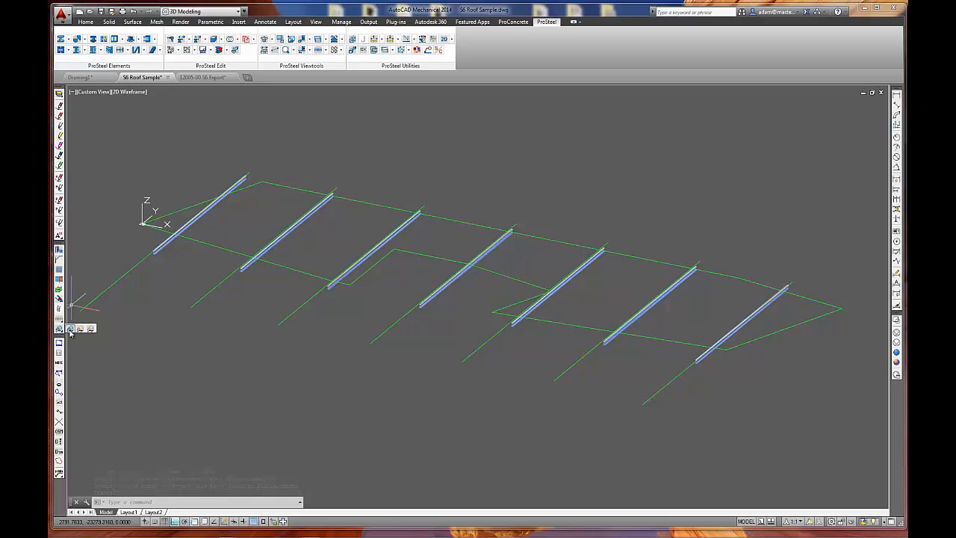
{"action": "left_click", "coordinate": [71, 329]}
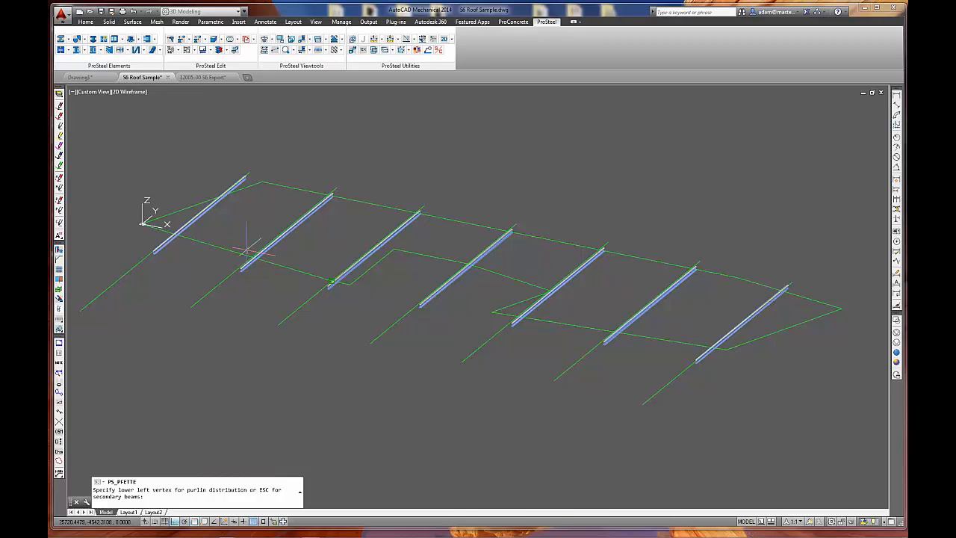
{"action": "key", "text": "Escape"}
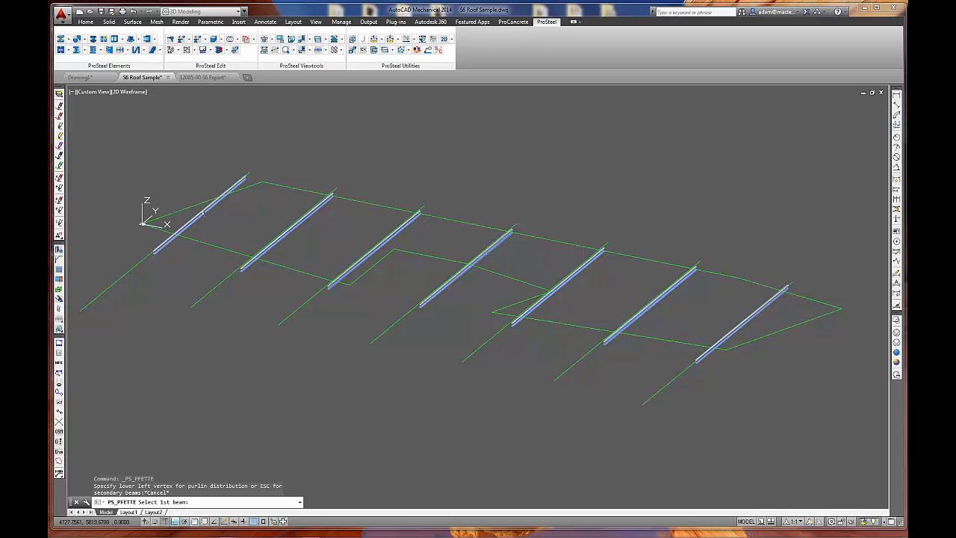
{"action": "left_click", "coordinate": [203, 213]}
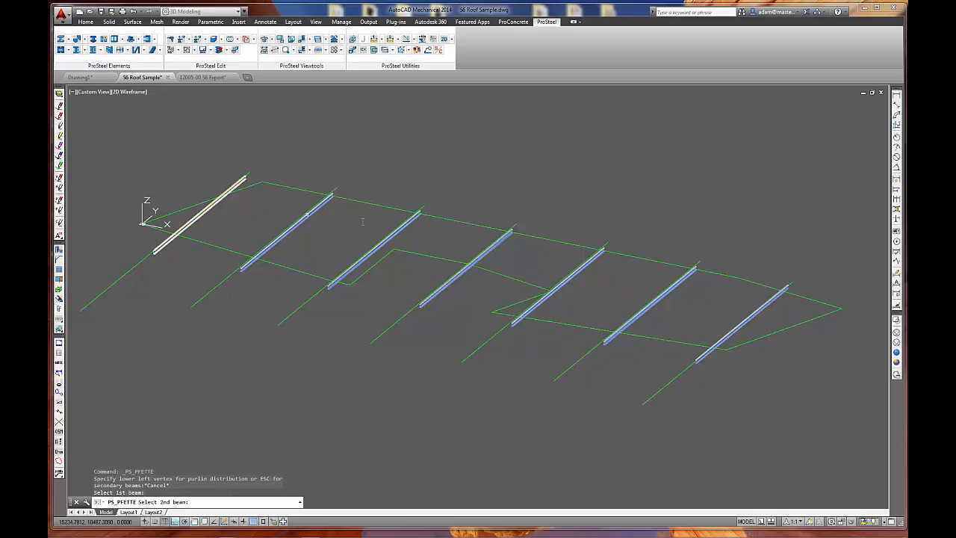
{"action": "left_click", "coordinate": [665, 322]}
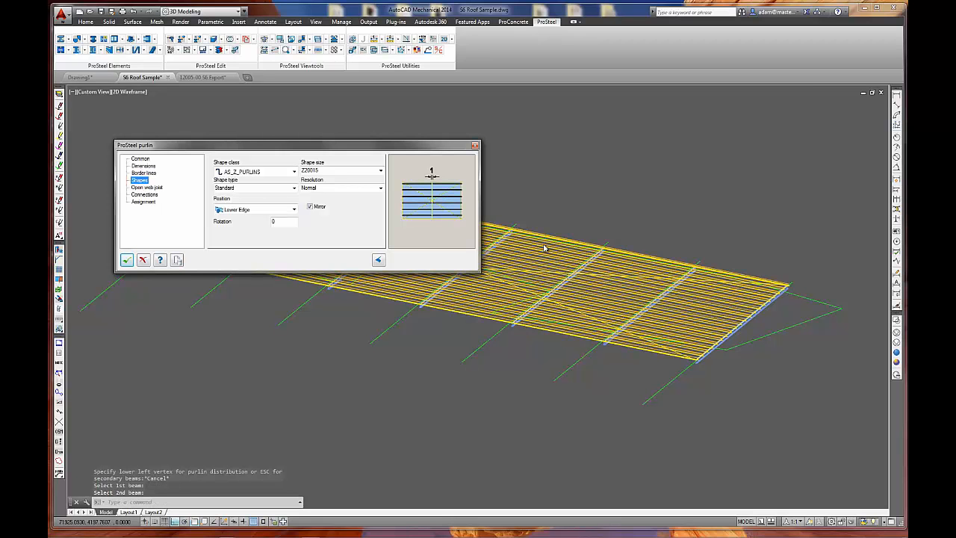
{"action": "left_click", "coordinate": [177, 260]}
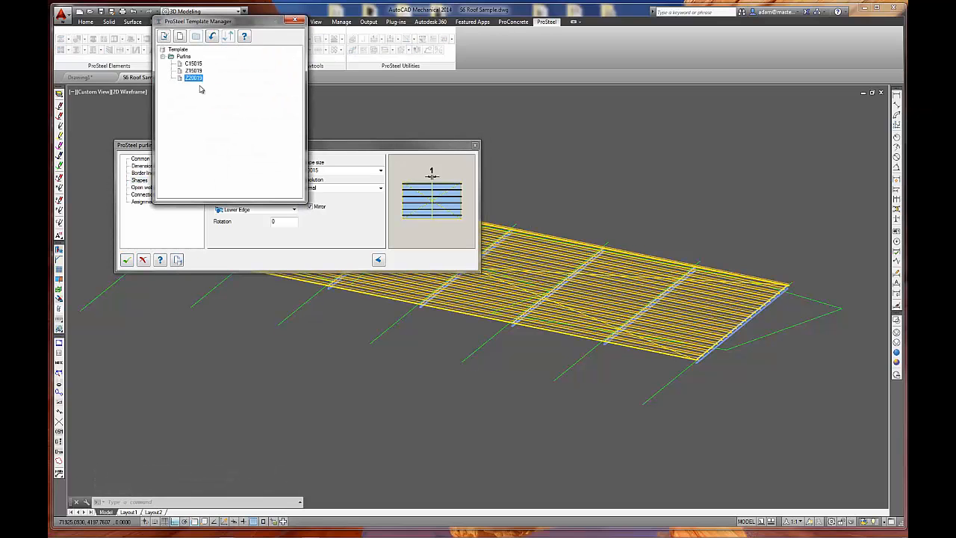
{"action": "left_click", "coordinate": [295, 20]}
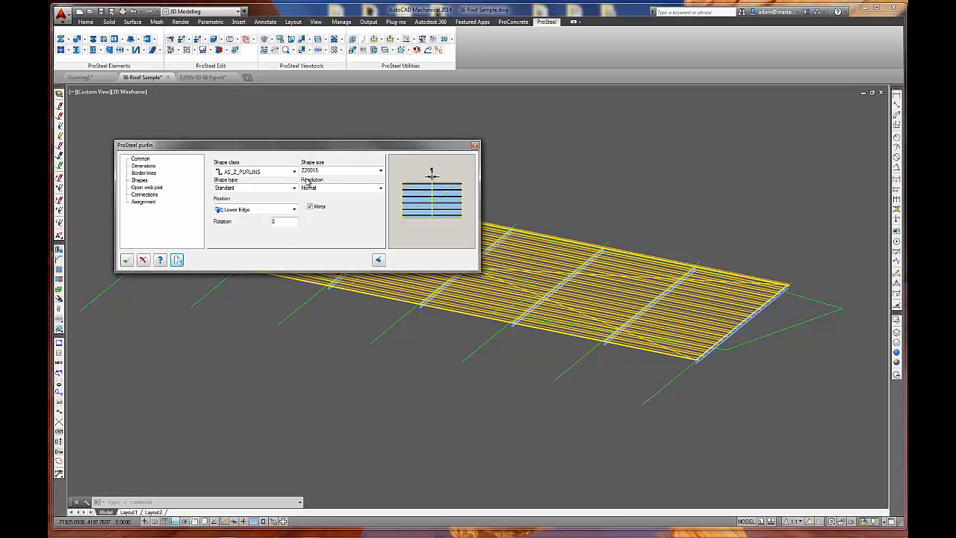
{"action": "left_click", "coordinate": [126, 260]}
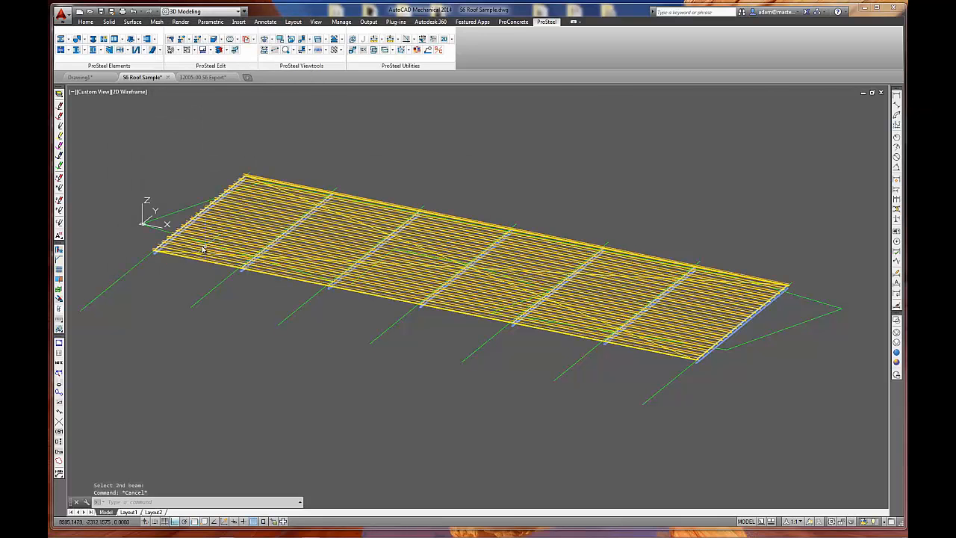
Examine how the purlin ends sit on the first rafter, and switch the model to a top view.
{"action": "scroll", "coordinate": [143, 260], "scroll_direction": "up", "scroll_amount": 5}
{"action": "scroll", "coordinate": [143, 260], "scroll_direction": "up", "scroll_amount": 5}
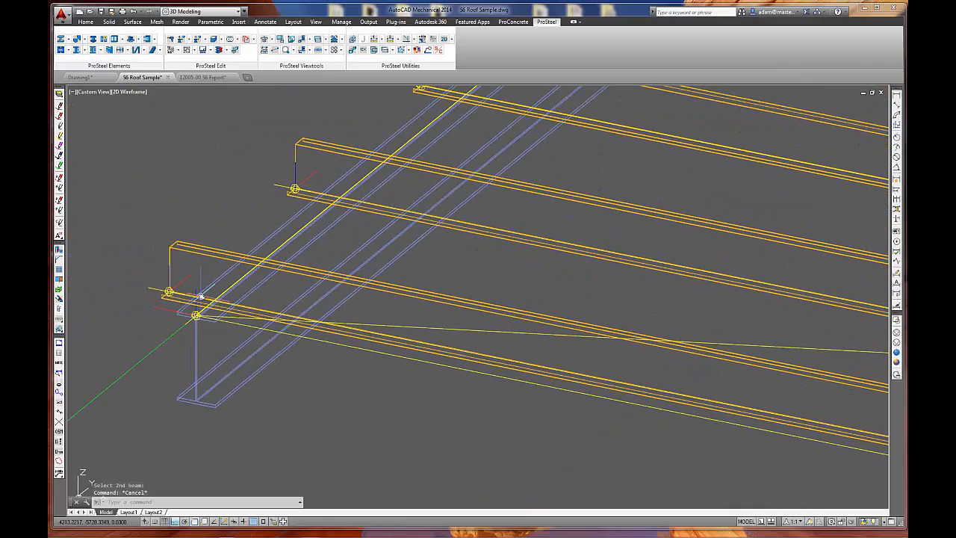
{"action": "scroll", "coordinate": [200, 297], "scroll_direction": "down", "scroll_amount": 10}
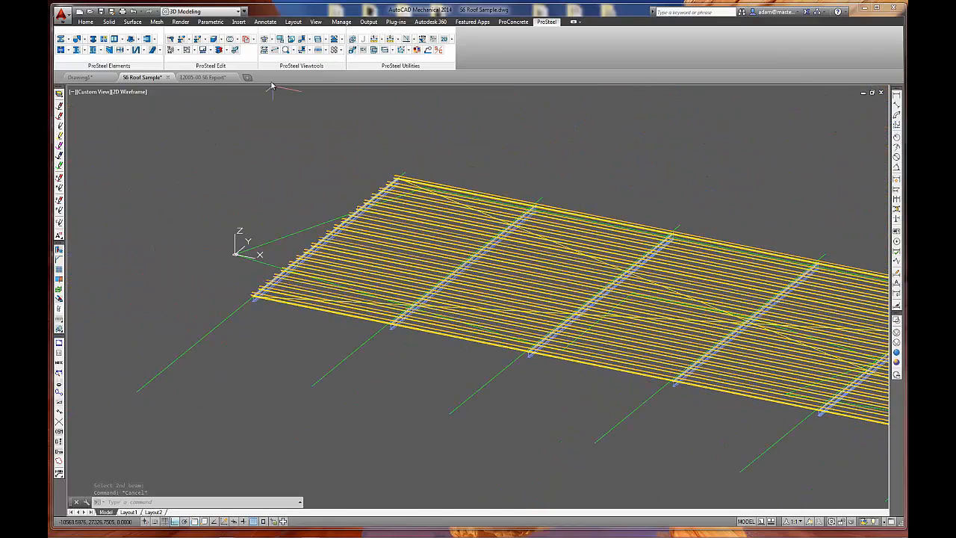
{"action": "left_click", "coordinate": [292, 41]}
{"action": "middle_click_drag", "start_coordinate": [304, 252], "coordinate": [491, 300]}
Stretch the ends of the eleven purlins near the origin outward past the corner of the green roof outline.
{"action": "type", "text": "s"}
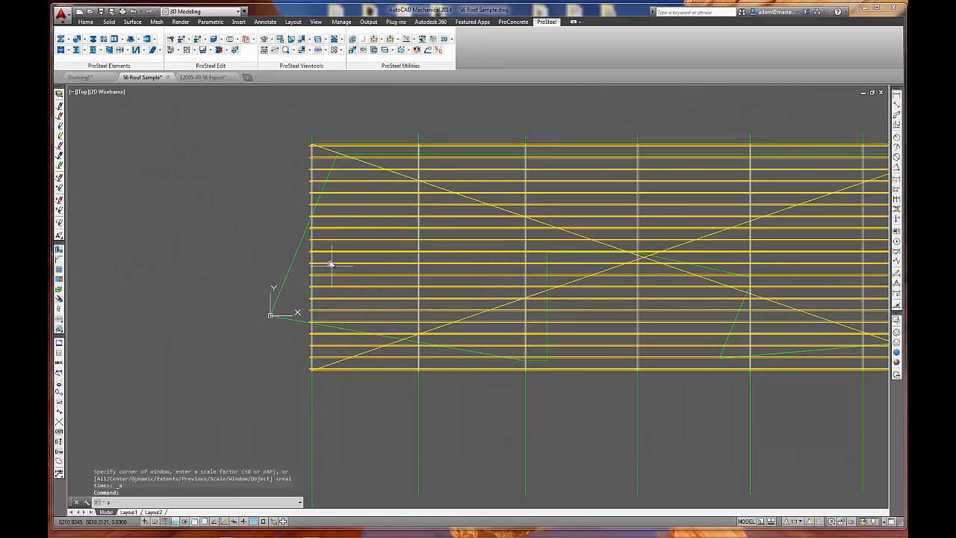
{"action": "key", "text": "Return"}
{"action": "scroll", "coordinate": [312, 236], "scroll_direction": "up", "scroll_amount": 4}
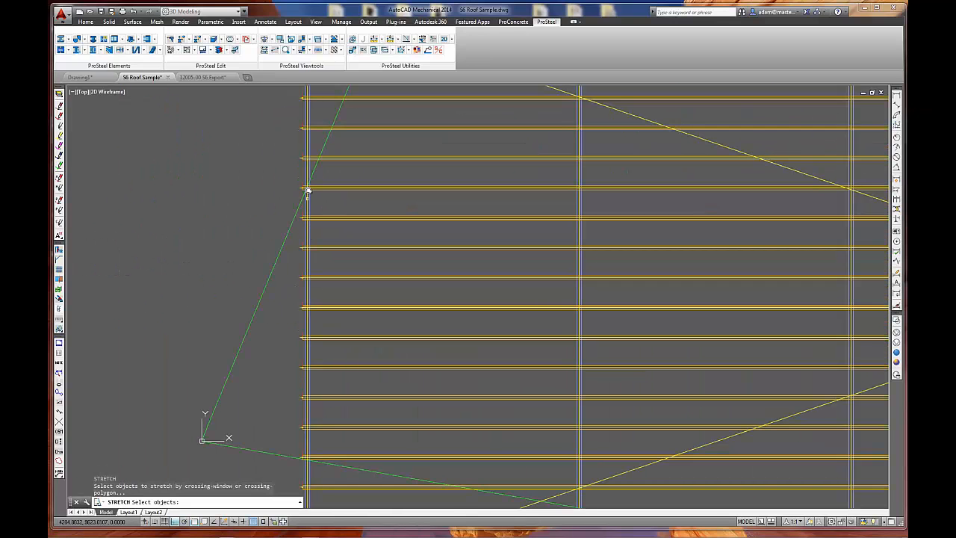
{"action": "left_click", "coordinate": [303, 151]}
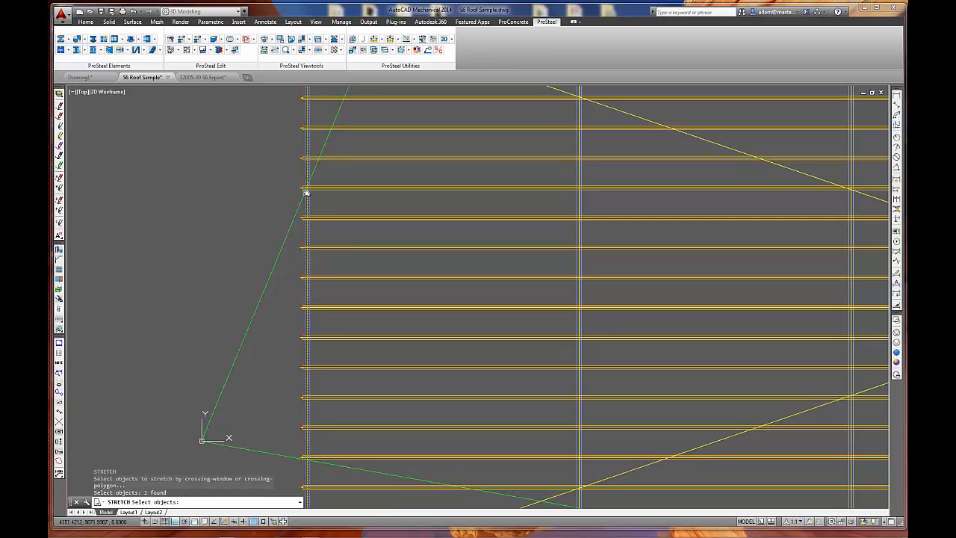
{"action": "left_click", "coordinate": [303, 146]}
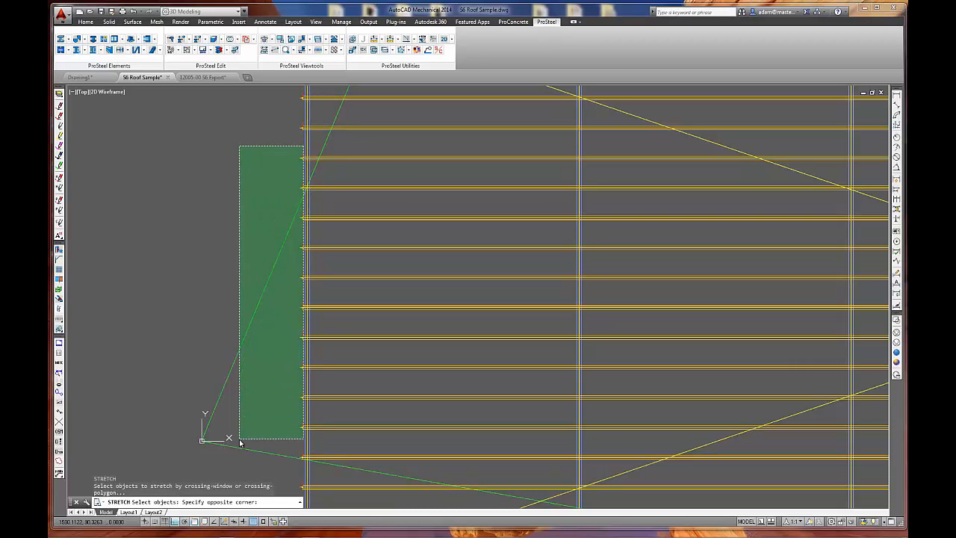
{"action": "left_click", "coordinate": [288, 467]}
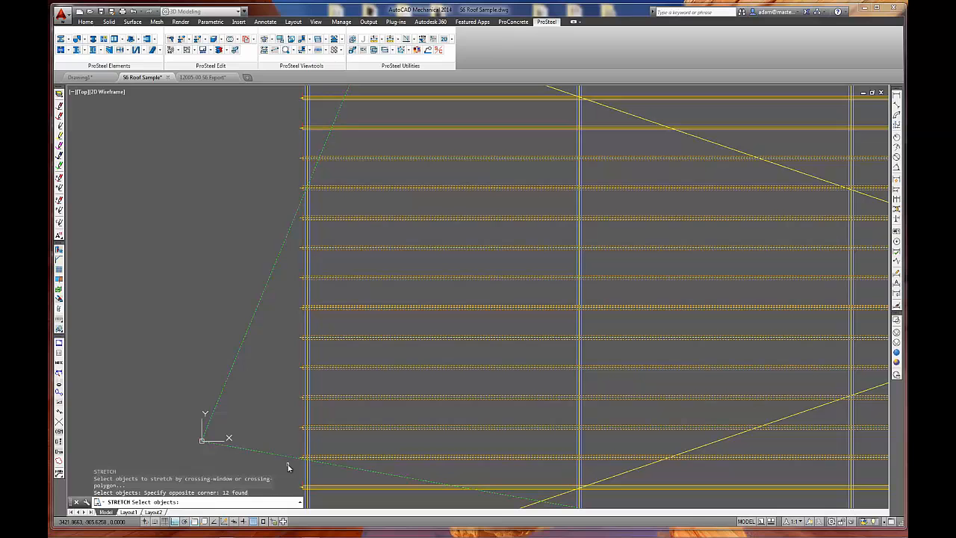
{"action": "key", "text": "Return"}
{"action": "left_click", "coordinate": [293, 389]}
{"action": "left_click", "coordinate": [178, 369]}
{"action": "key", "text": "Escape"}
{"action": "scroll", "coordinate": [261, 191], "scroll_direction": "down", "scroll_amount": 2}
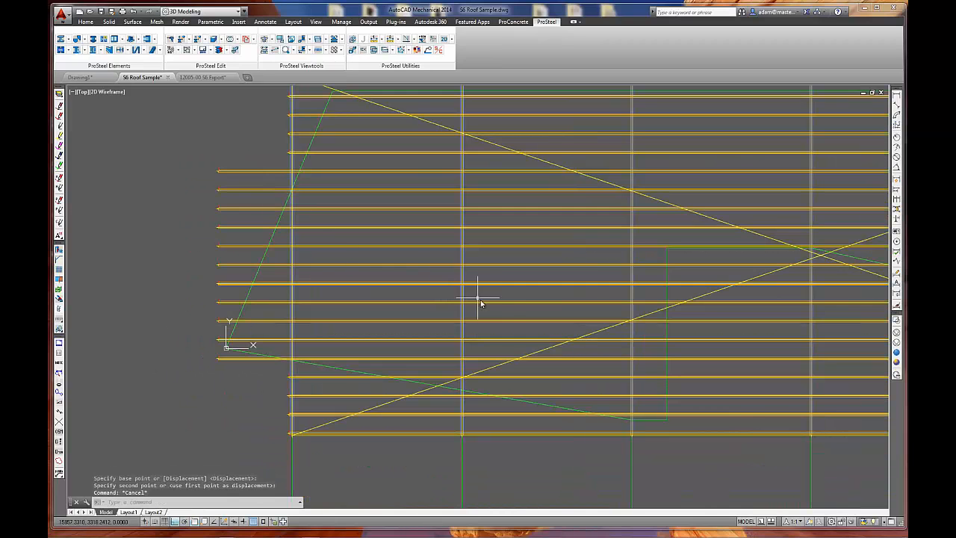
Stretch the purlin ends at the last rafter outward past the far corner of the green roof outline.
{"action": "mouse_move", "coordinate": [596, 342]}
{"action": "middle_mouse_down"}
{"action": "mouse_move", "coordinate": [172, 264]}
{"action": "mouse_move", "coordinate": [125, 265]}
{"action": "middle_mouse_up"}
{"action": "mouse_move", "coordinate": [842, 300]}
{"action": "middle_mouse_down"}
{"action": "mouse_move", "coordinate": [403, 346]}
{"action": "mouse_move", "coordinate": [420, 312]}
{"action": "mouse_move", "coordinate": [379, 423]}
{"action": "middle_mouse_up"}
{"action": "key", "text": "Return"}
{"action": "left_click", "coordinate": [429, 153]}
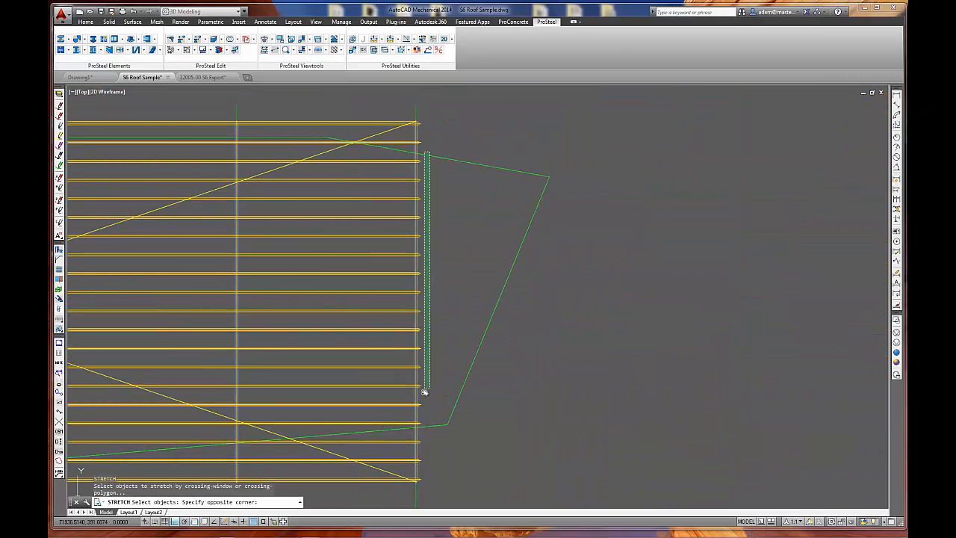
{"action": "left_click", "coordinate": [418, 435]}
{"action": "key", "text": "Return"}
{"action": "left_click", "coordinate": [442, 309]}
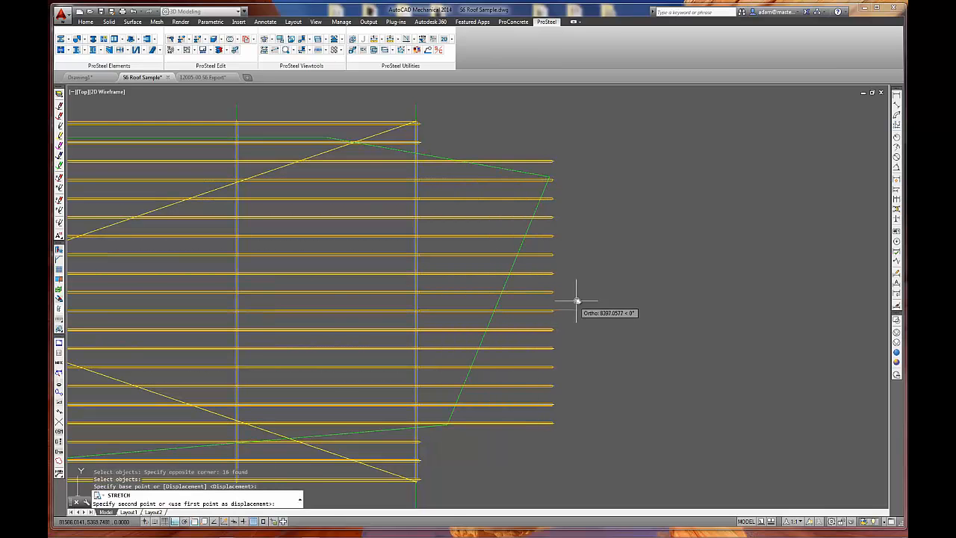
{"action": "left_click", "coordinate": [595, 297]}
{"action": "middle_click_drag", "start_coordinate": [478, 383], "coordinate": [540, 350]}
{"action": "key", "text": "Escape"}
Erase the yellow frame with crossing diagonals and the uppermost and lowermost purlins that lie outside the green outline.
{"action": "middle_click_drag", "start_coordinate": [481, 339], "coordinate": [563, 356]}
{"action": "middle_click_drag", "start_coordinate": [339, 199], "coordinate": [489, 199]}
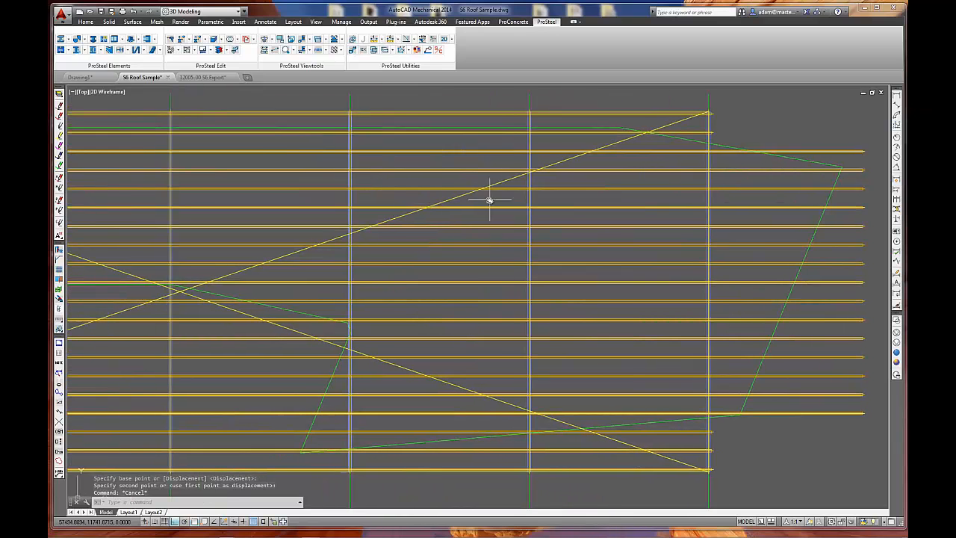
{"action": "right_click", "coordinate": [443, 78]}
{"action": "type", "text": "e"}
{"action": "key", "text": "Return"}
{"action": "left_click", "coordinate": [440, 113]}
{"action": "key", "text": "Return"}
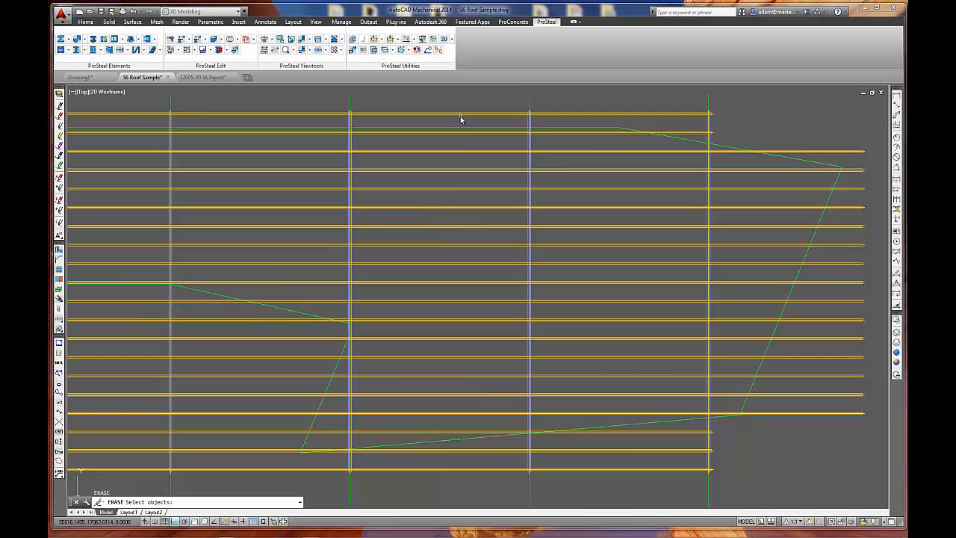
{"action": "key", "text": "Return"}
{"action": "left_click", "coordinate": [462, 459]}
{"action": "left_click", "coordinate": [440, 484]}
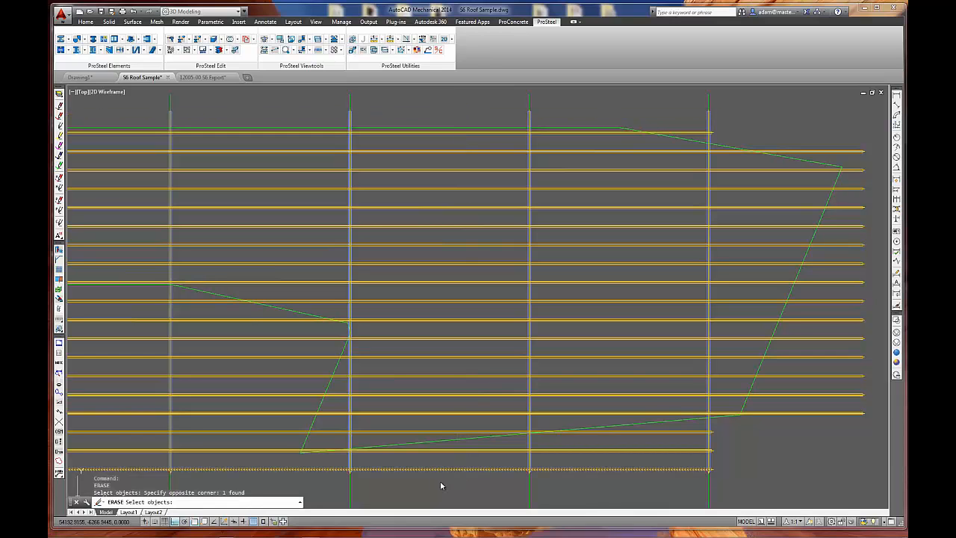
{"action": "key", "text": "Return"}
Trim fourteen purlins at the far end with a straight two-point cut at distance 0 along the outline's slanted end edge.
{"action": "middle_click_drag", "start_coordinate": [710, 454], "coordinate": [572, 448]}
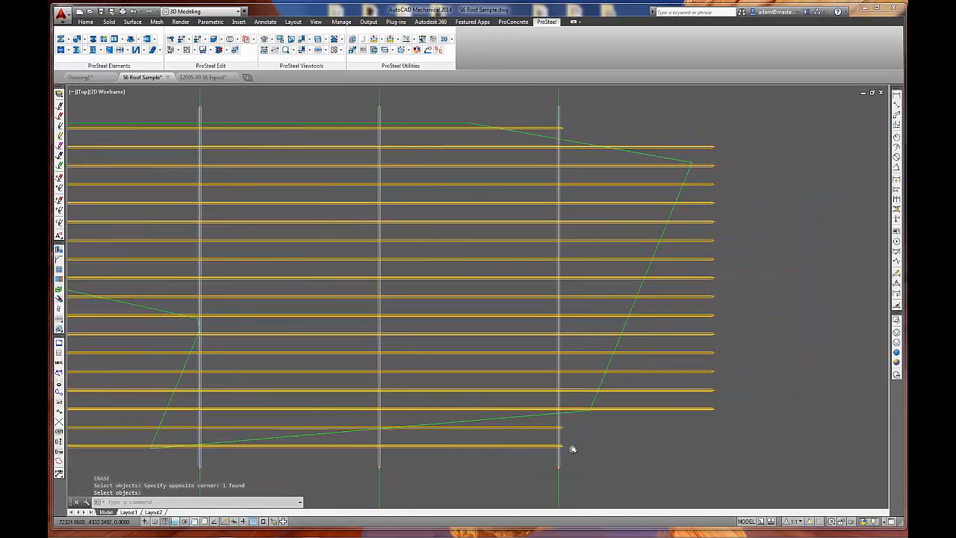
{"action": "middle_click_drag", "start_coordinate": [589, 230], "coordinate": [568, 246]}
{"action": "key", "text": "Escape"}
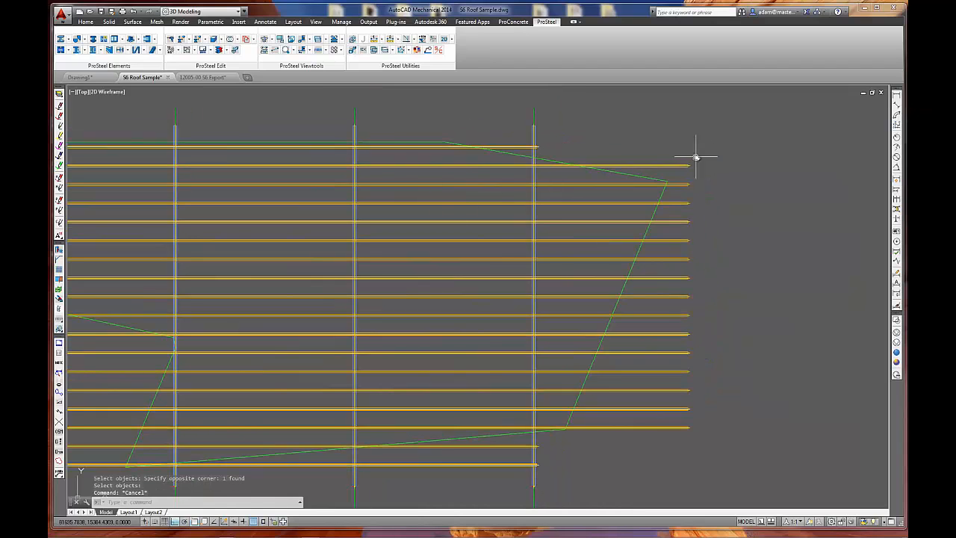
{"action": "left_click", "coordinate": [183, 40]}
{"action": "left_click_drag", "start_coordinate": [350, 170], "coordinate": [463, 224]}
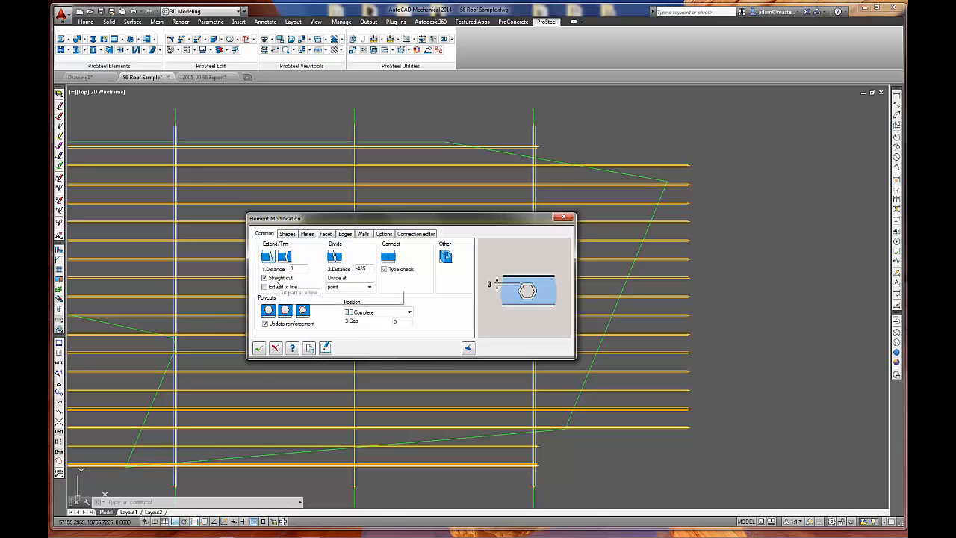
{"action": "left_click", "coordinate": [269, 260]}
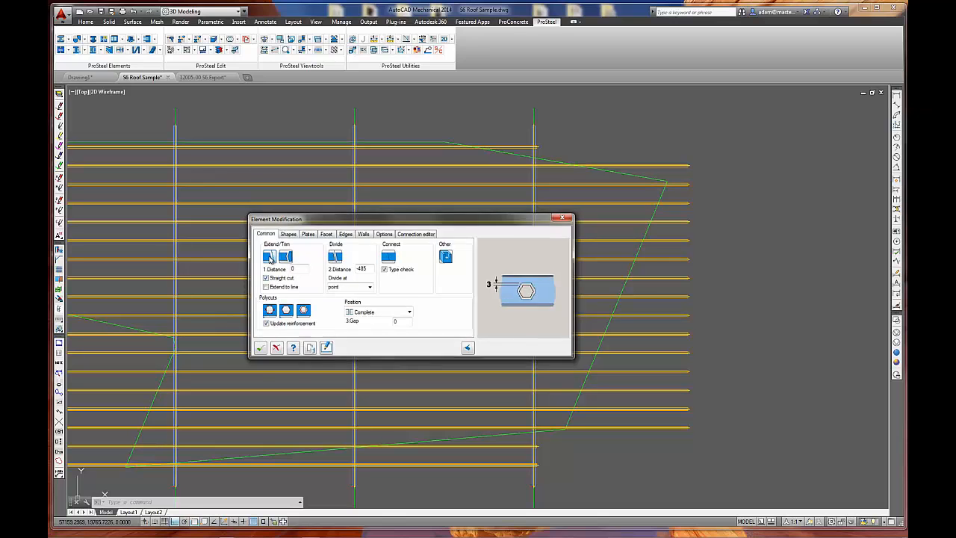
{"action": "left_click", "coordinate": [705, 180]}
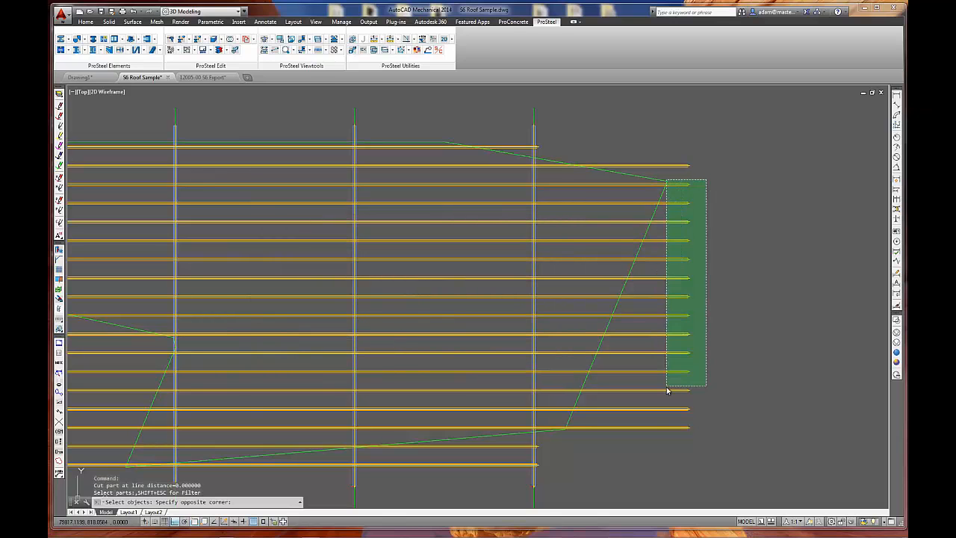
{"action": "left_click", "coordinate": [675, 439]}
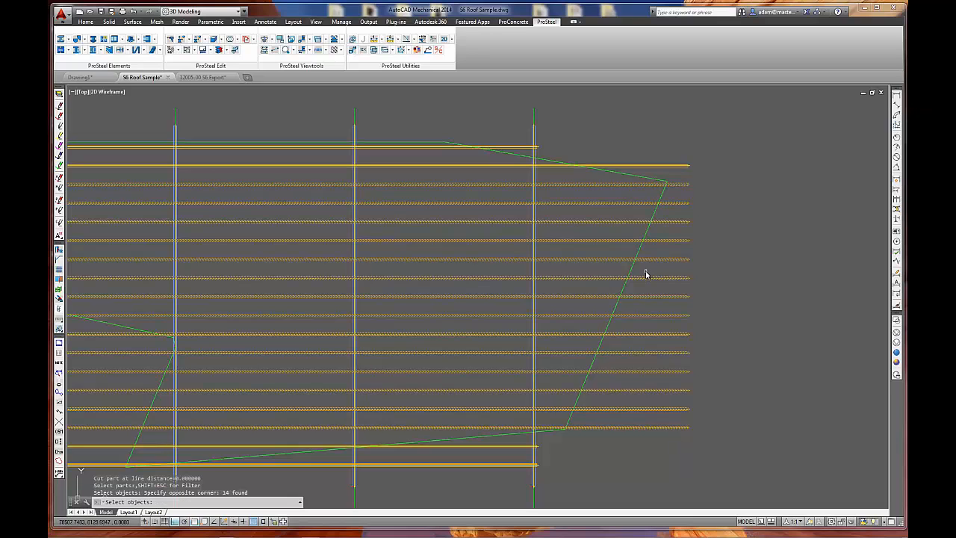
{"action": "key", "text": "Return"}
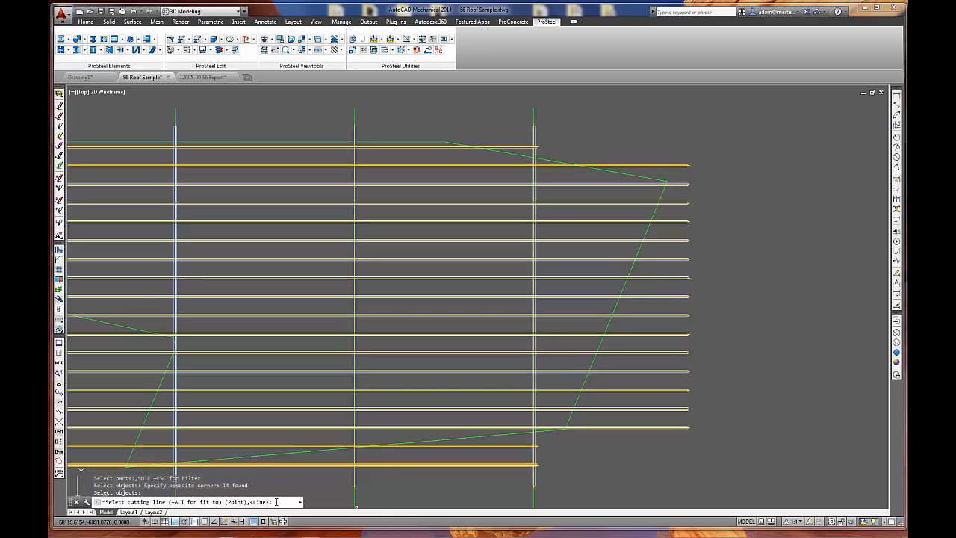
{"action": "key", "text": "Return"}
{"action": "left_click", "coordinate": [663, 195]}
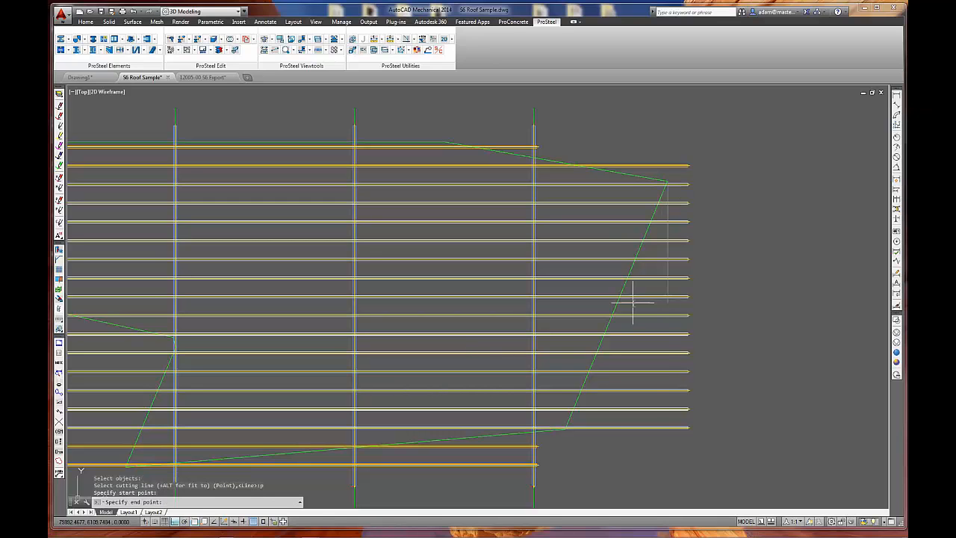
{"action": "left_click", "coordinate": [566, 426]}
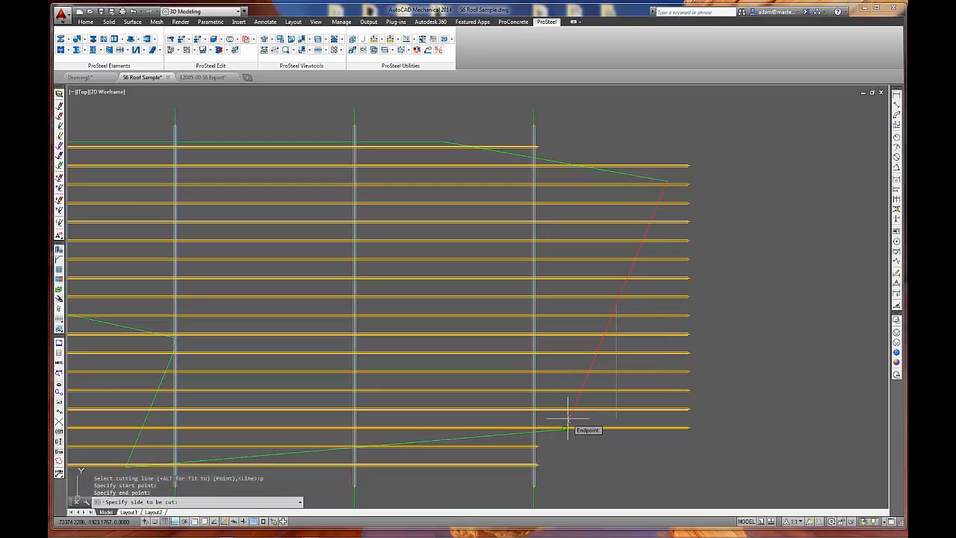
{"action": "left_click", "coordinate": [757, 304]}
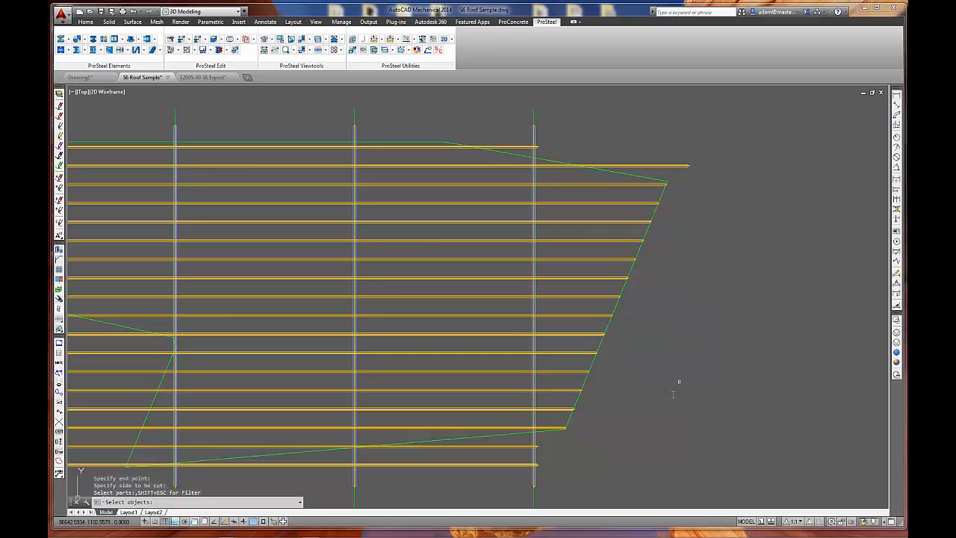
Trim the two uppermost purlins at the far end with a two-point cut along the outline's sloping upper edge.
{"action": "mouse_move", "coordinate": [589, 392]}
{"action": "middle_mouse_down"}
{"action": "mouse_move", "coordinate": [680, 309]}
{"action": "mouse_move", "coordinate": [601, 426]}
{"action": "middle_mouse_up"}
{"action": "left_click", "coordinate": [724, 192]}
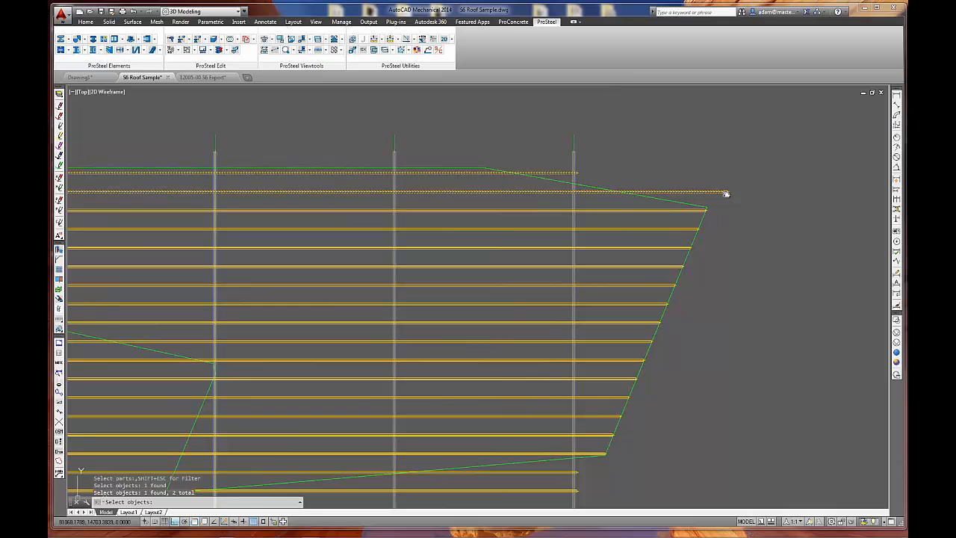
{"action": "key", "text": "Return"}
{"action": "type", "text": "p"}
{"action": "key", "text": "Return"}
{"action": "left_click", "coordinate": [490, 164]}
{"action": "left_click", "coordinate": [666, 199]}
{"action": "left_click", "coordinate": [774, 146]}
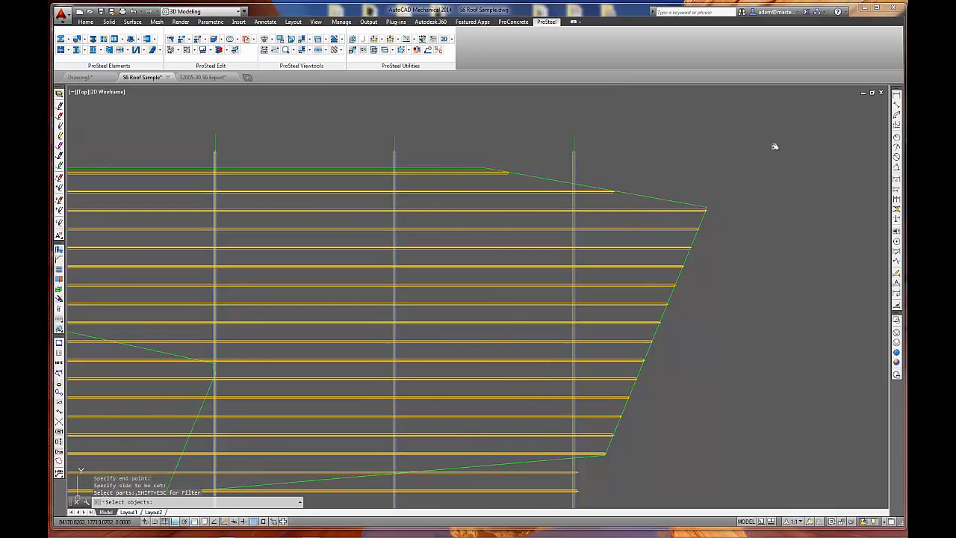
Trim fourteen purlins at the near end with a two-point cut along the green outline's slanted end edge.
{"action": "mouse_move", "coordinate": [342, 237]}
{"action": "middle_mouse_down"}
{"action": "mouse_move", "coordinate": [854, 247]}
{"action": "mouse_move", "coordinate": [764, 226]}
{"action": "middle_mouse_up"}
{"action": "left_click", "coordinate": [489, 132]}
{"action": "left_click", "coordinate": [469, 212]}
{"action": "left_click", "coordinate": [418, 200]}
{"action": "left_click", "coordinate": [366, 376]}
{"action": "left_click", "coordinate": [410, 389]}
{"action": "key", "text": "Return"}
{"action": "type", "text": "p"}
{"action": "key", "text": "Return"}
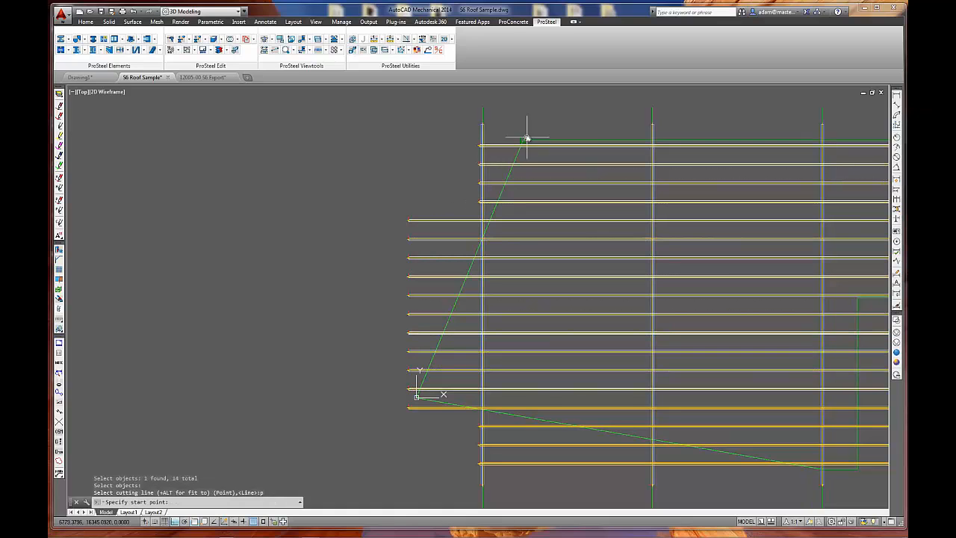
{"action": "left_click", "coordinate": [522, 142]}
{"action": "left_click", "coordinate": [419, 396]}
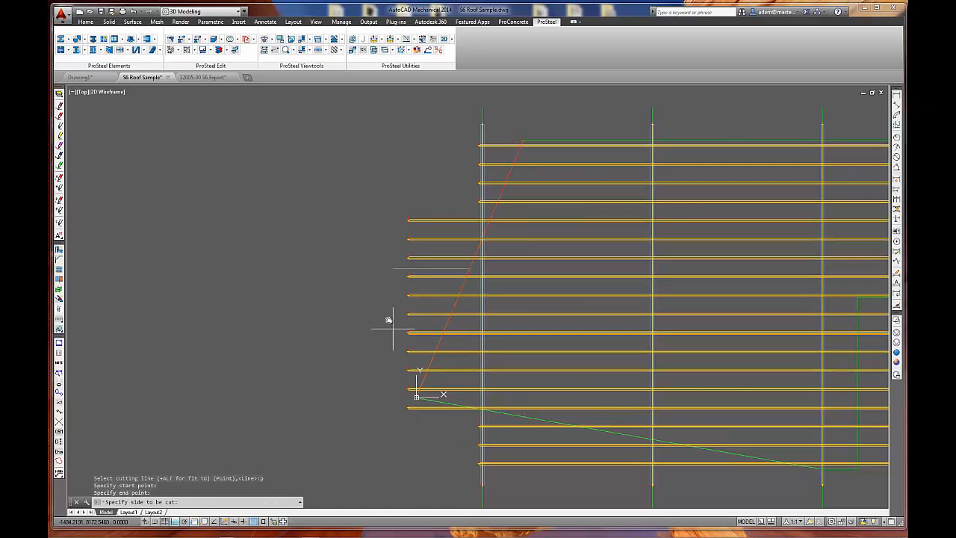
{"action": "left_click", "coordinate": [295, 268]}
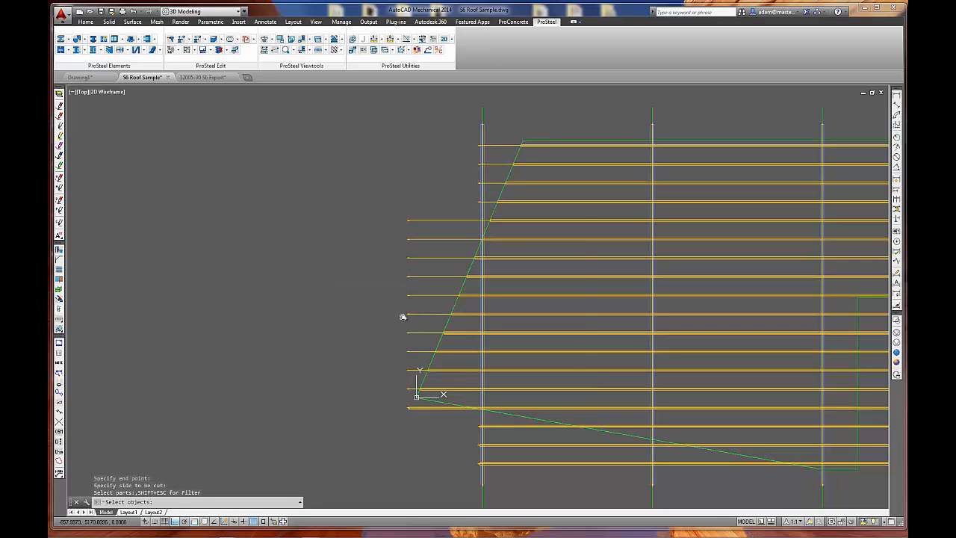
{"action": "key", "text": "Return"}
{"action": "left_click", "coordinate": [259, 348]}
{"action": "key", "text": "Escape"}
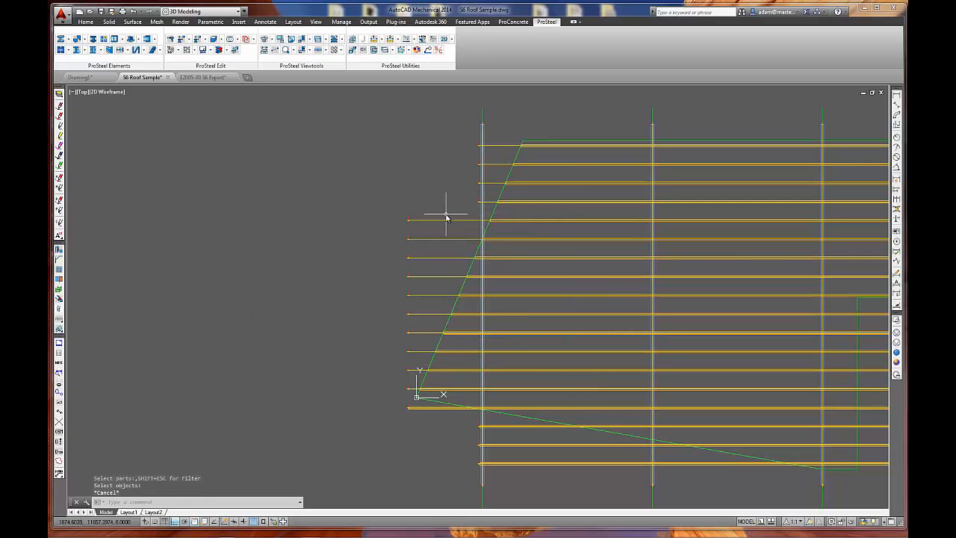
Inspect the assignment and modification entries in one trimmed purlin's shape properties, discarding any changes.
{"action": "scroll", "coordinate": [420, 266], "scroll_direction": "up", "scroll_amount": 8}
{"action": "scroll", "coordinate": [379, 200], "scroll_direction": "down", "scroll_amount": 4}
{"action": "double_click", "coordinate": [516, 192]}
{"action": "left_click", "coordinate": [525, 277]}
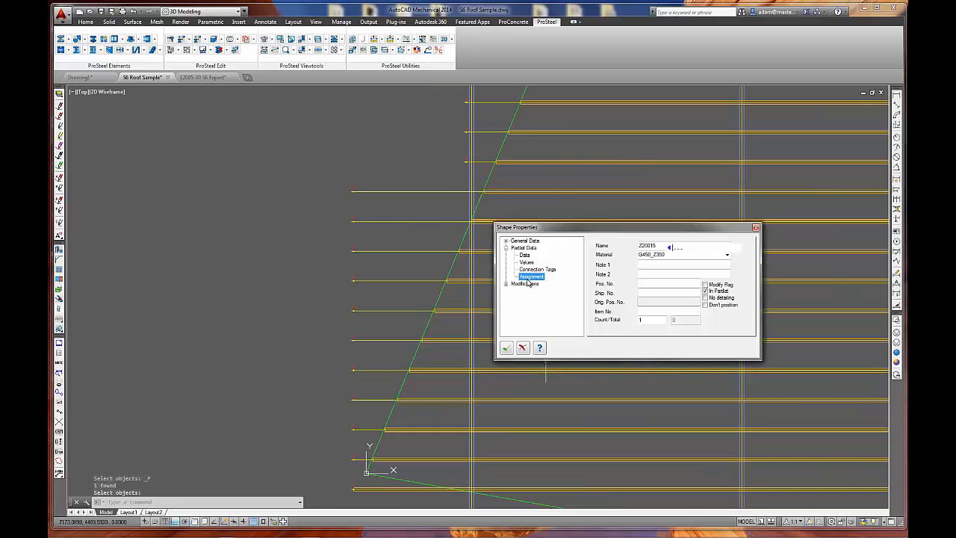
{"action": "left_click", "coordinate": [506, 283]}
{"action": "left_click", "coordinate": [524, 290]}
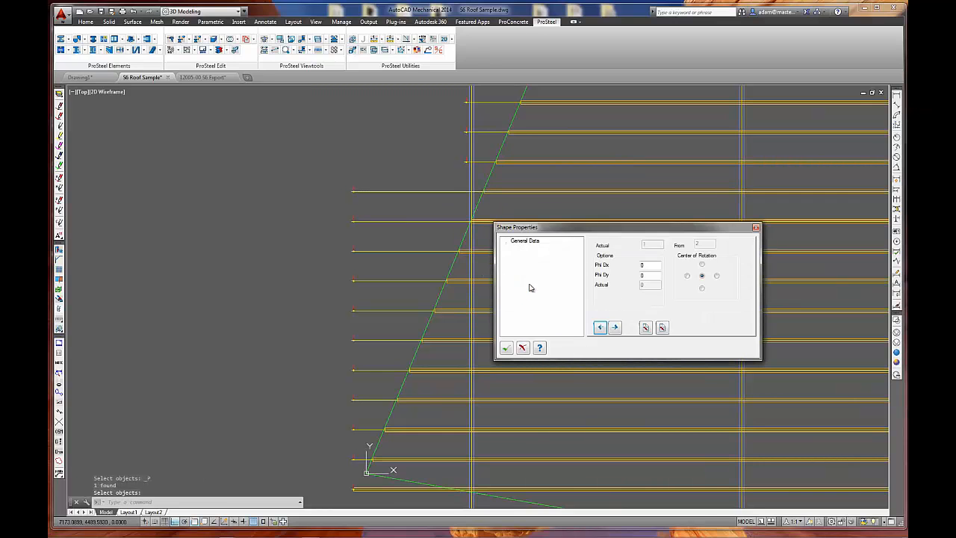
{"action": "left_click", "coordinate": [541, 270]}
{"action": "left_click", "coordinate": [522, 347]}
{"action": "key", "text": "Escape"}
Trim the four lowest purlins at the near end with a straight two-point cut at distance 0 along the outline's sloping lower edge.
{"action": "mouse_move", "coordinate": [431, 324]}
{"action": "middle_mouse_down"}
{"action": "mouse_move", "coordinate": [383, 252]}
{"action": "mouse_move", "coordinate": [336, 136]}
{"action": "middle_mouse_up"}
{"action": "middle_click_drag", "start_coordinate": [464, 386], "coordinate": [420, 282]}
{"action": "middle_click_drag", "start_coordinate": [478, 336], "coordinate": [483, 360]}
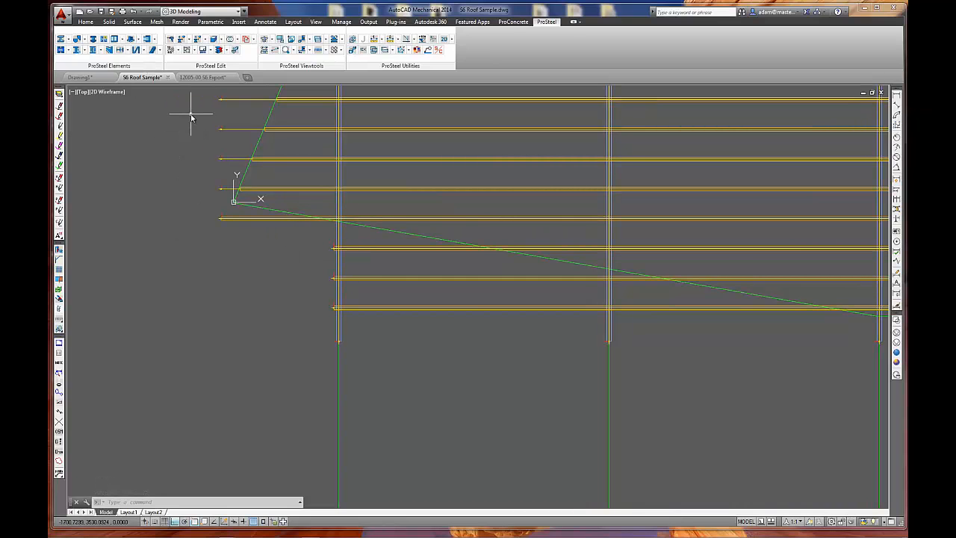
{"action": "left_click", "coordinate": [182, 39]}
{"action": "left_click", "coordinate": [279, 258]}
{"action": "left_click", "coordinate": [382, 330]}
{"action": "left_click", "coordinate": [349, 237]}
{"action": "scroll", "coordinate": [463, 333], "scroll_direction": "down", "scroll_amount": 4}
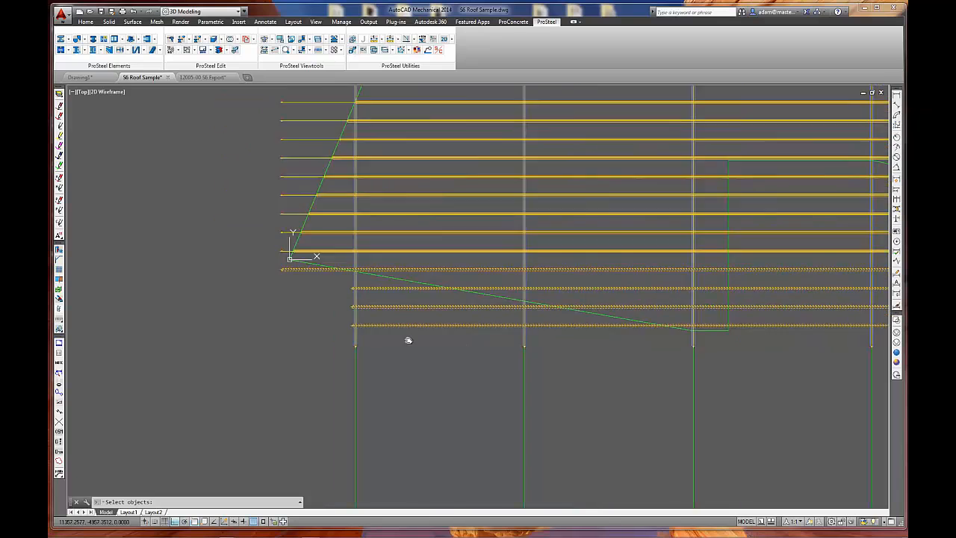
{"action": "key", "text": "Return"}
{"action": "type", "text": "p"}
{"action": "key", "text": "Return"}
{"action": "left_click", "coordinate": [550, 324]}
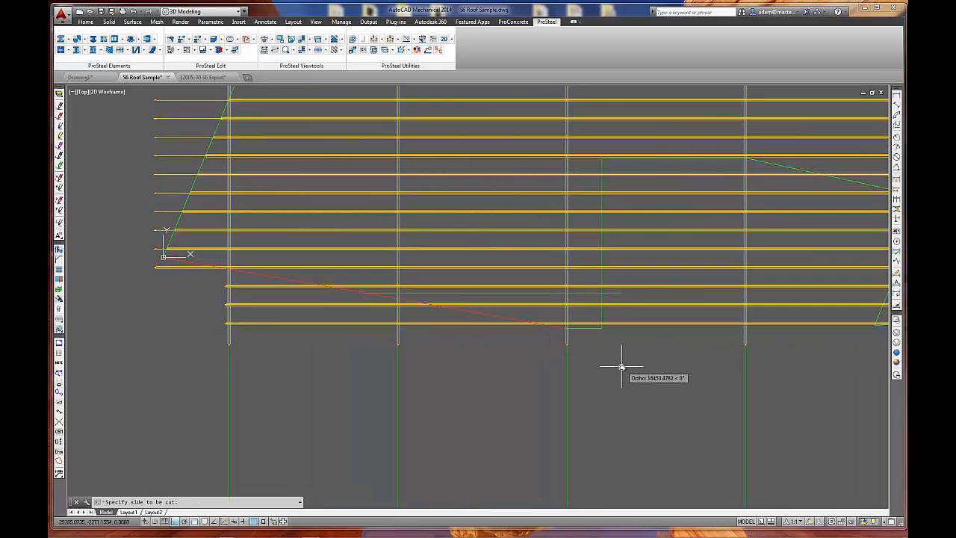
{"action": "left_click", "coordinate": [209, 379]}
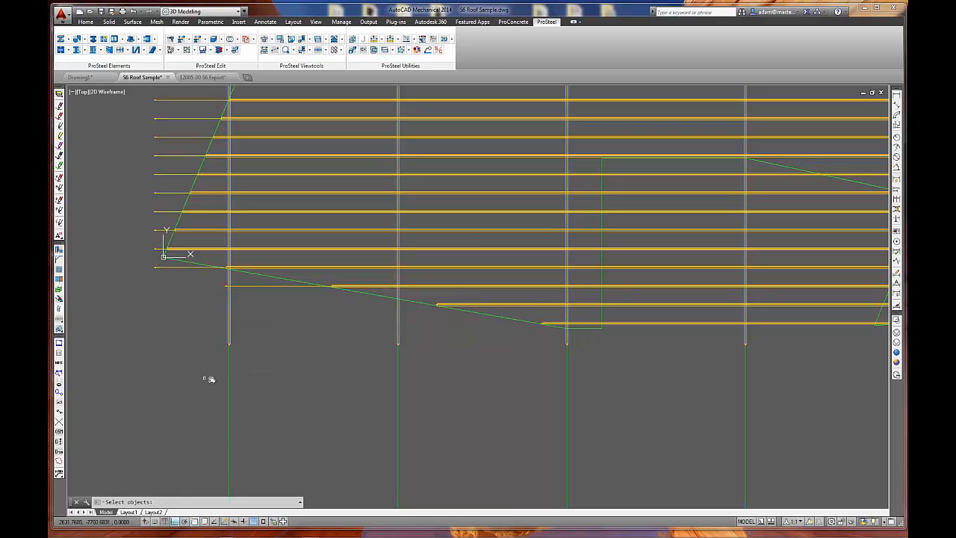
{"action": "key", "text": "Return"}
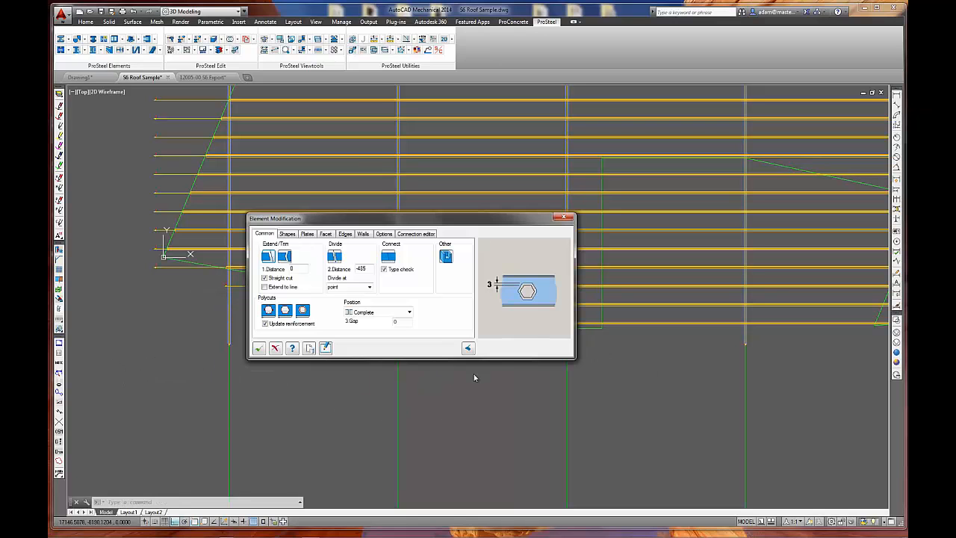
{"action": "left_click", "coordinate": [257, 349]}
Divide the nine purlins crossing the roof opening at a point inside it, with a division distance of 500.
{"action": "middle_click_drag", "start_coordinate": [419, 365], "coordinate": [399, 392]}
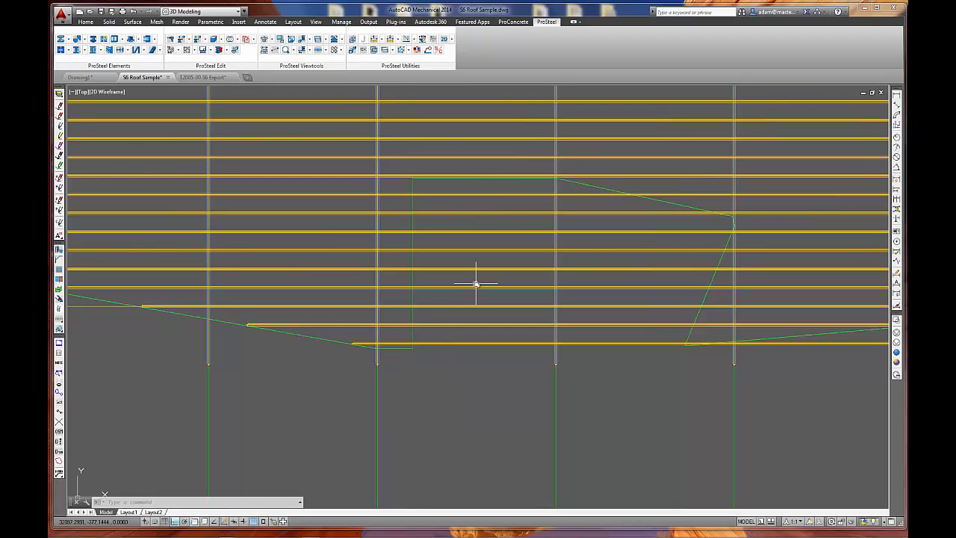
{"action": "left_click", "coordinate": [490, 188]}
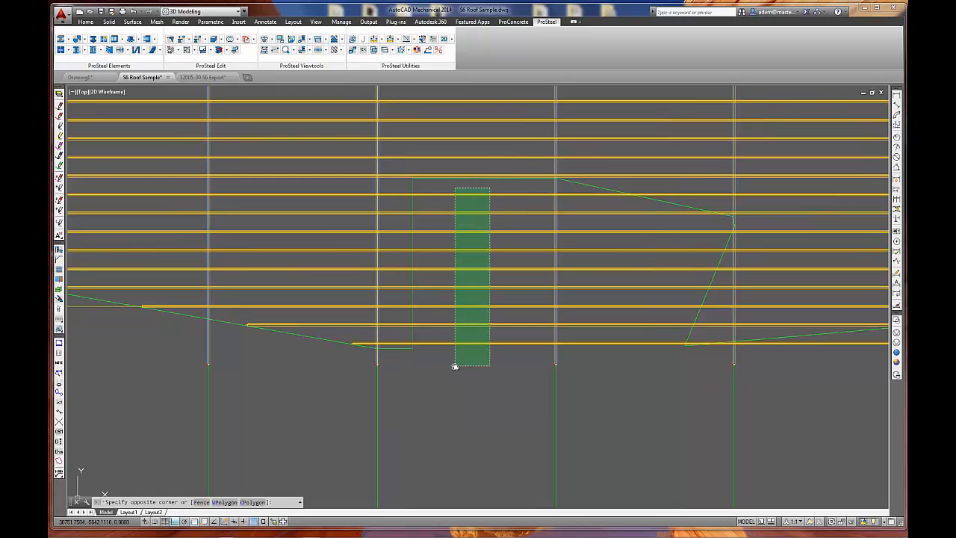
{"action": "key", "text": "Escape"}
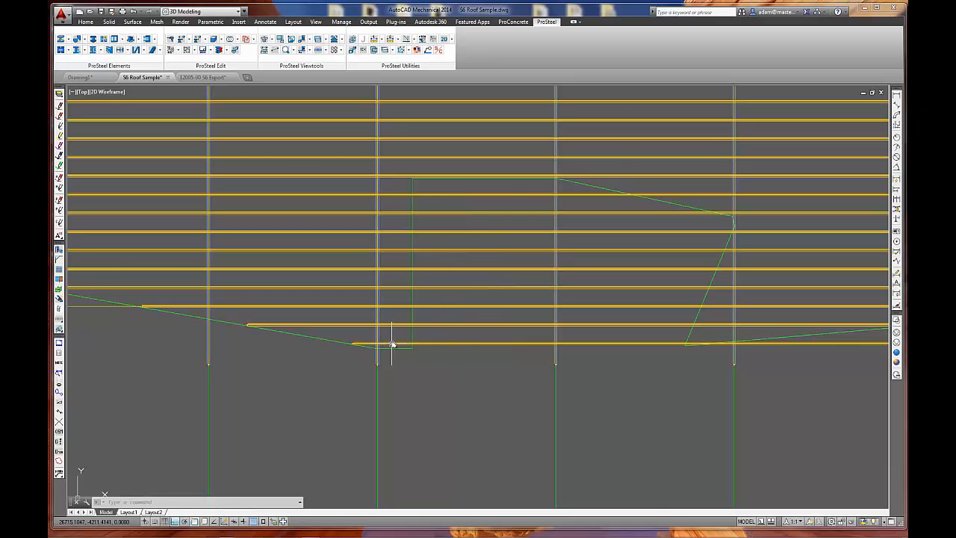
{"action": "middle_click_drag", "start_coordinate": [587, 373], "coordinate": [266, 345]}
{"action": "mouse_move", "coordinate": [389, 343]}
{"action": "middle_mouse_down"}
{"action": "mouse_move", "coordinate": [529, 334]}
{"action": "mouse_move", "coordinate": [542, 350]}
{"action": "middle_mouse_up"}
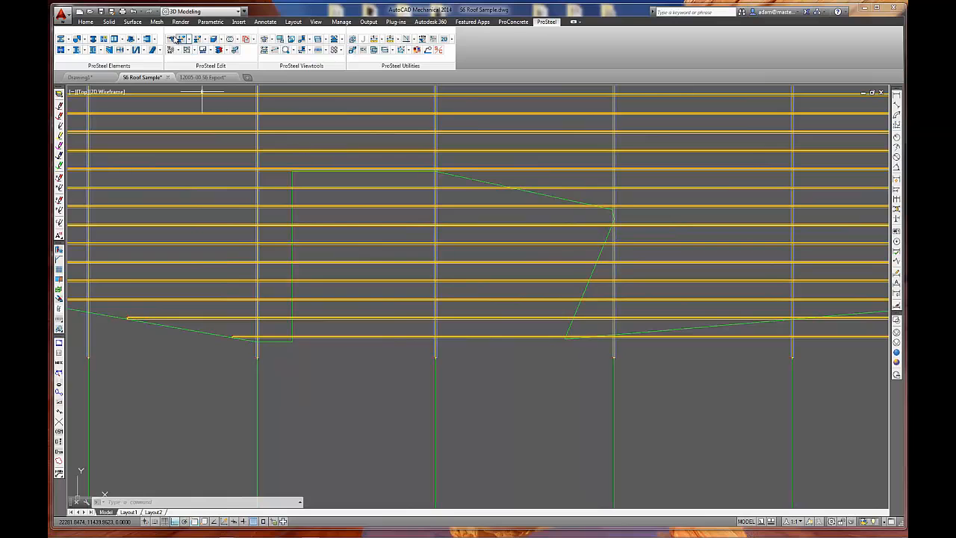
{"action": "left_click", "coordinate": [185, 50]}
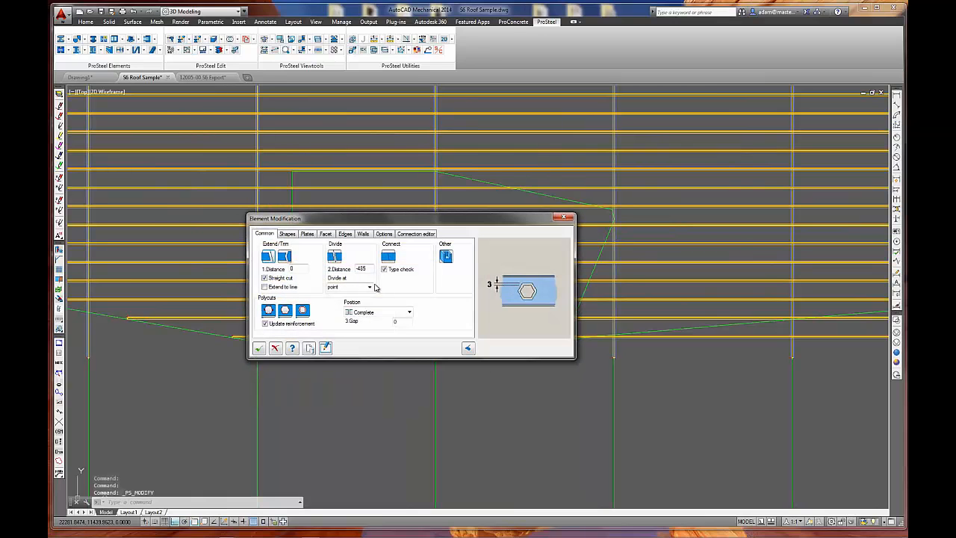
{"action": "double_click", "coordinate": [362, 269]}
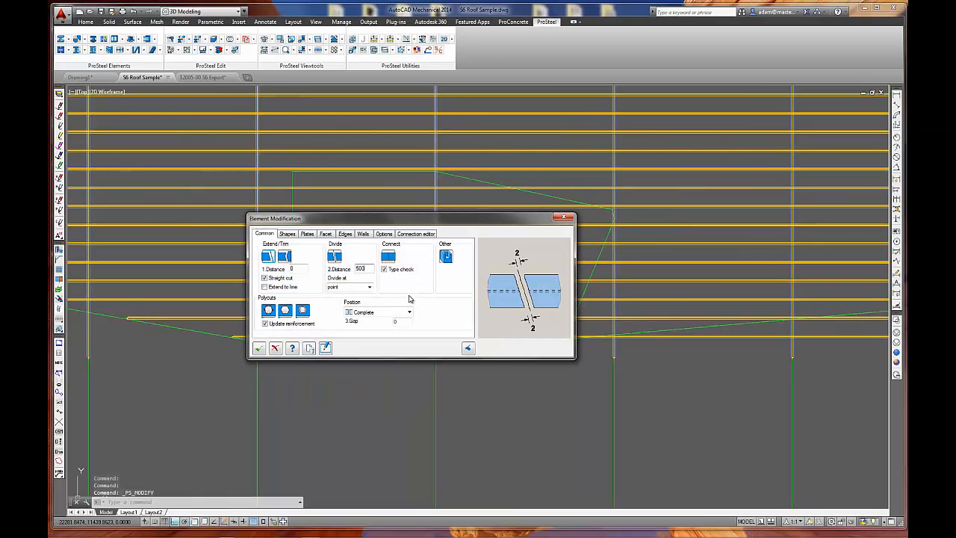
{"action": "left_click", "coordinate": [335, 257]}
{"action": "left_click", "coordinate": [381, 180]}
{"action": "left_click", "coordinate": [359, 411]}
{"action": "key", "text": "Return"}
{"action": "left_click", "coordinate": [275, 349]}
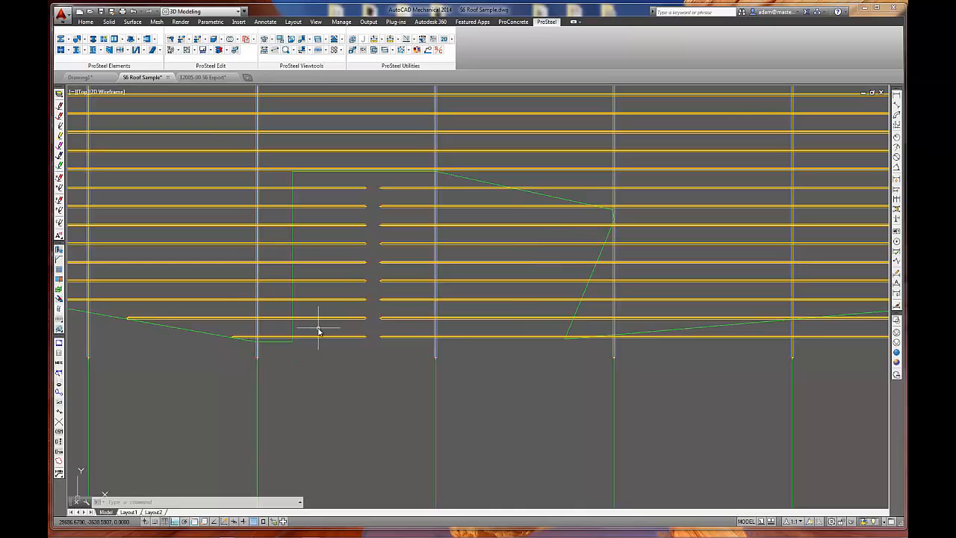
{"action": "left_click", "coordinate": [294, 330]}
{"action": "left_click", "coordinate": [373, 351]}
{"action": "left_click", "coordinate": [204, 327]}
{"action": "left_click", "coordinate": [316, 358]}
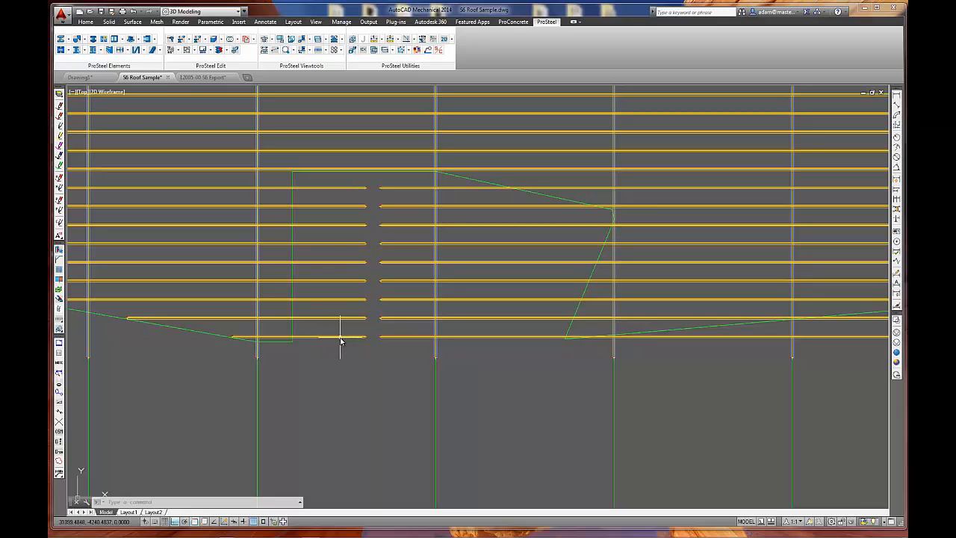
{"action": "left_click", "coordinate": [289, 329]}
{"action": "left_click", "coordinate": [371, 350]}
Stretch the nine divided purlin ends back to just short of the opening's vertical edge, keeping them inside the opening.
{"action": "type", "text": "s"}
{"action": "key", "text": "Return"}
{"action": "left_click", "coordinate": [369, 345]}
{"action": "left_click", "coordinate": [349, 184]}
{"action": "key", "text": "Return"}
{"action": "left_click", "coordinate": [378, 351]}
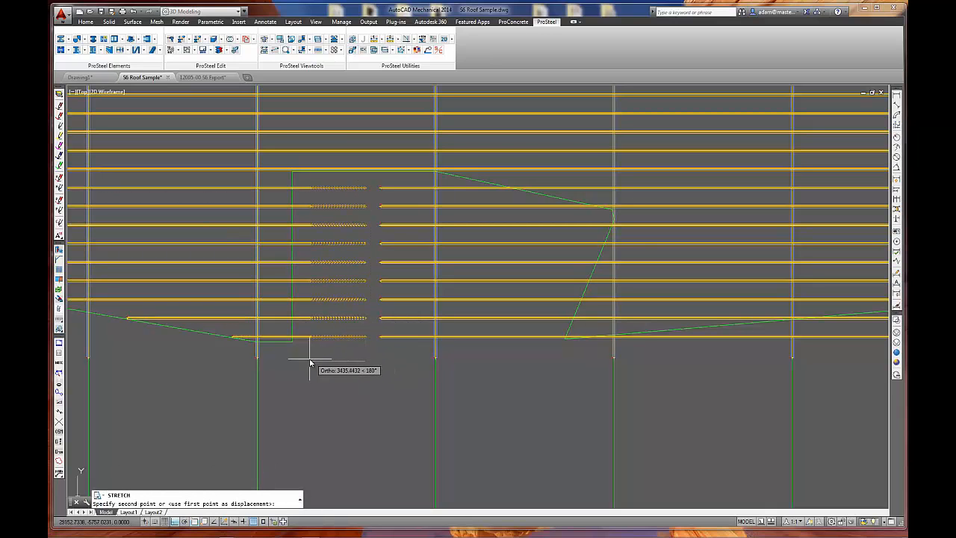
{"action": "left_click", "coordinate": [312, 363]}
Stretch the nine opposite purlin ends away from the split, toward the opening's slanted side.
{"action": "key", "text": "Return"}
{"action": "left_click", "coordinate": [390, 179]}
{"action": "left_click", "coordinate": [364, 356]}
{"action": "key", "text": "Return"}
{"action": "left_click", "coordinate": [382, 345]}
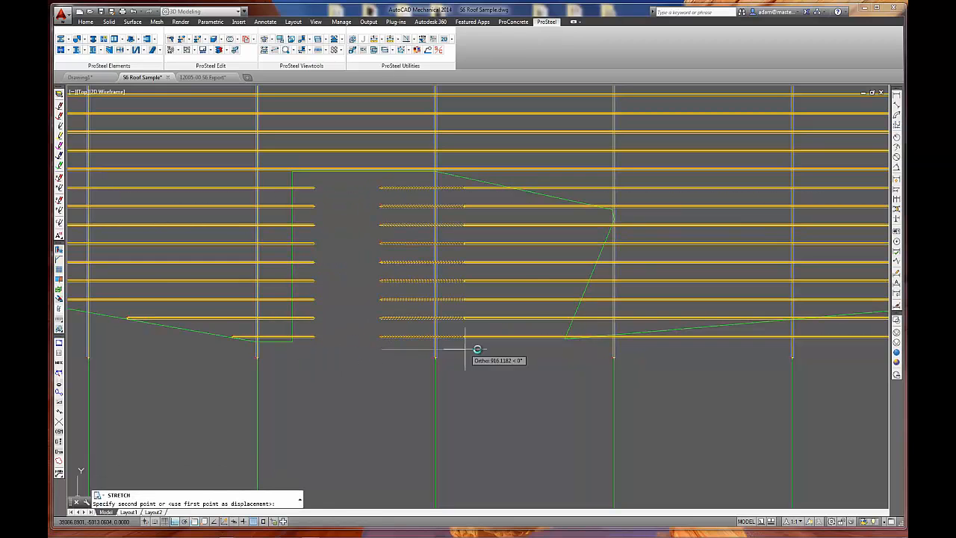
{"action": "left_click", "coordinate": [487, 346]}
Stretch the lower eight of those purlin ends further, close to the opening's slanted edge.
{"action": "key", "text": "Return"}
{"action": "left_click", "coordinate": [500, 359]}
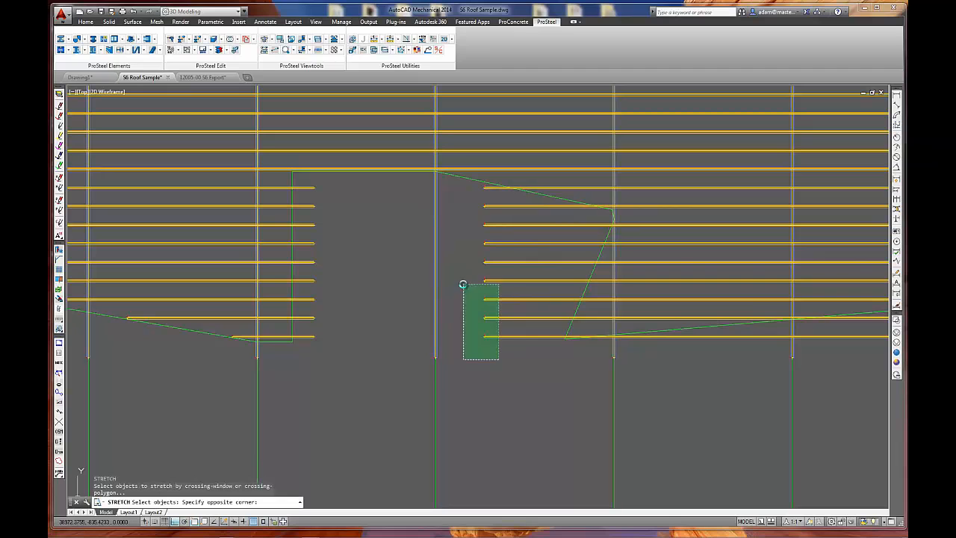
{"action": "left_click", "coordinate": [461, 198]}
{"action": "key", "text": "Return"}
{"action": "left_click", "coordinate": [505, 316]}
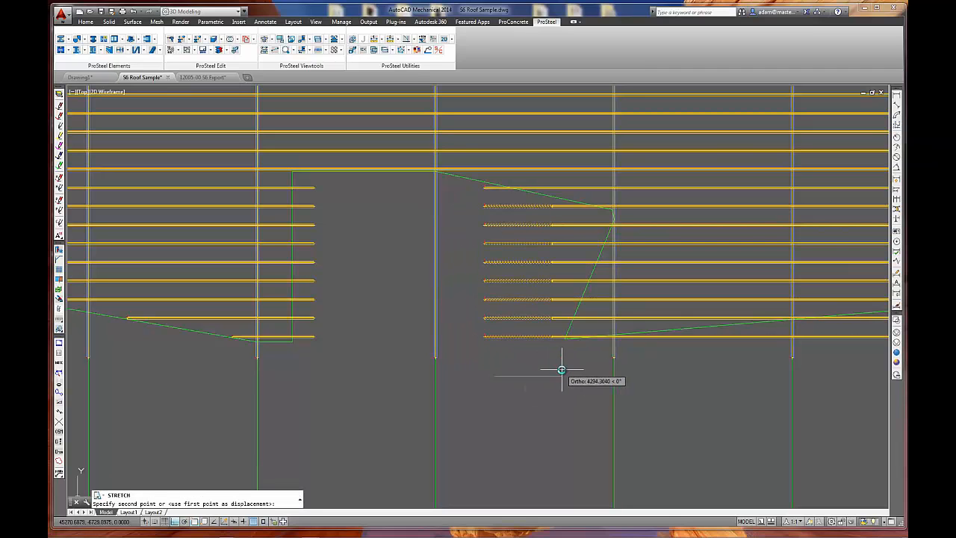
{"action": "left_click", "coordinate": [561, 371]}
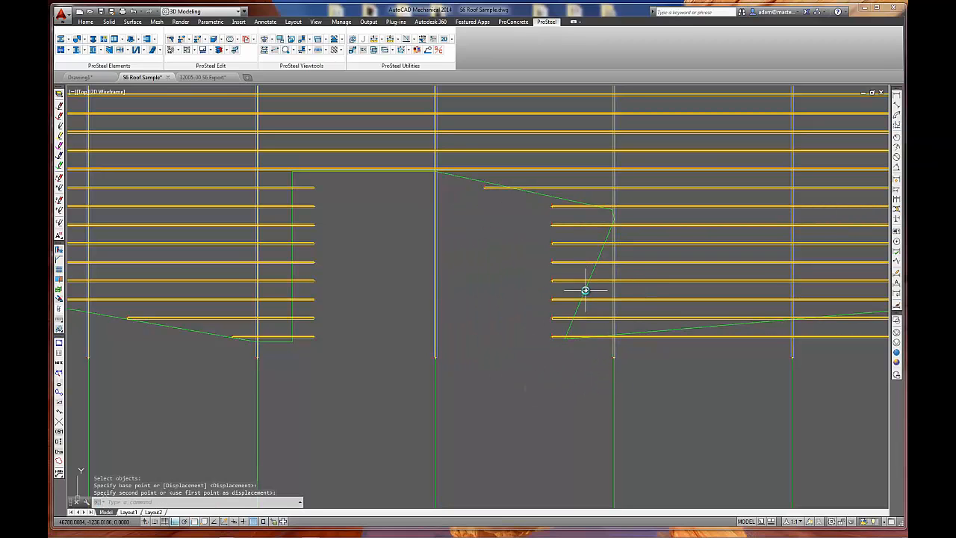
{"action": "middle_click_drag", "start_coordinate": [331, 351], "coordinate": [373, 354]}
{"action": "key", "text": "Escape"}
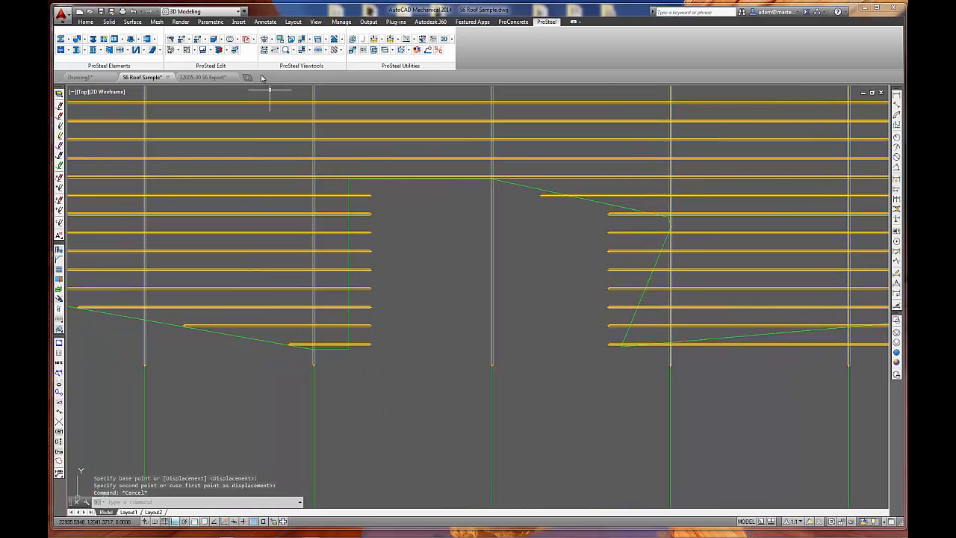
Trim the nine purlins along the opening's vertical edge with a straight two-point cut at distance 0.
{"action": "left_click", "coordinate": [180, 40]}
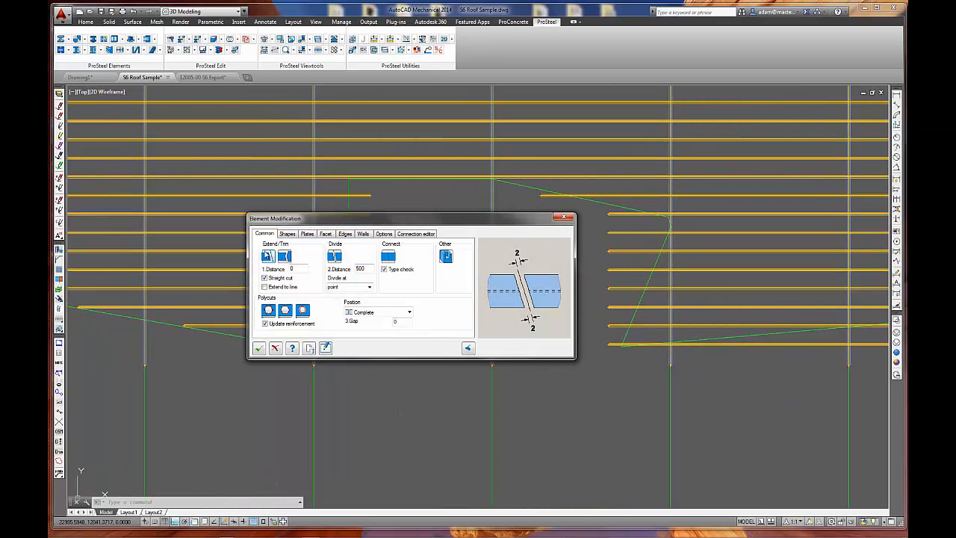
{"action": "left_click", "coordinate": [389, 188]}
{"action": "left_click", "coordinate": [352, 365]}
{"action": "key", "text": "Return"}
{"action": "key", "text": "Return"}
{"action": "left_click", "coordinate": [350, 184]}
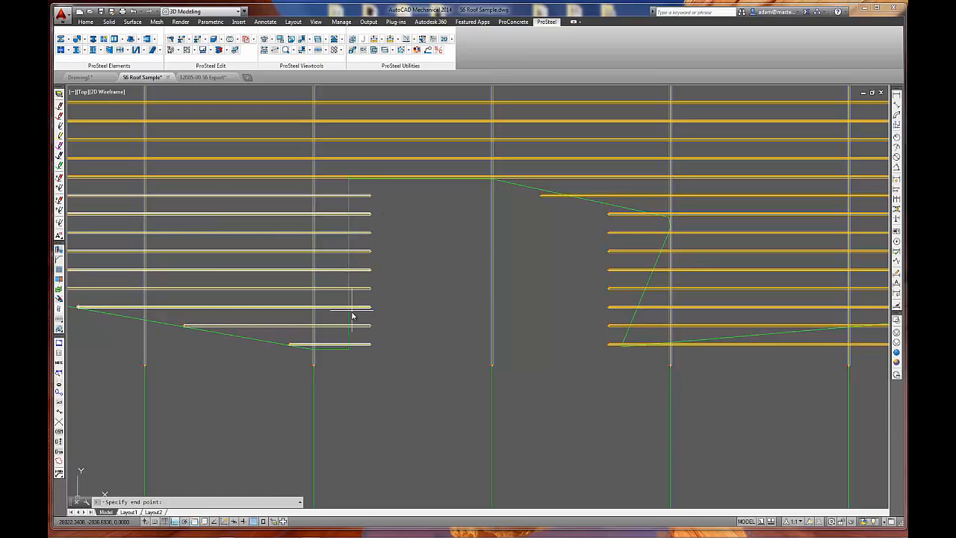
{"action": "left_click", "coordinate": [348, 349]}
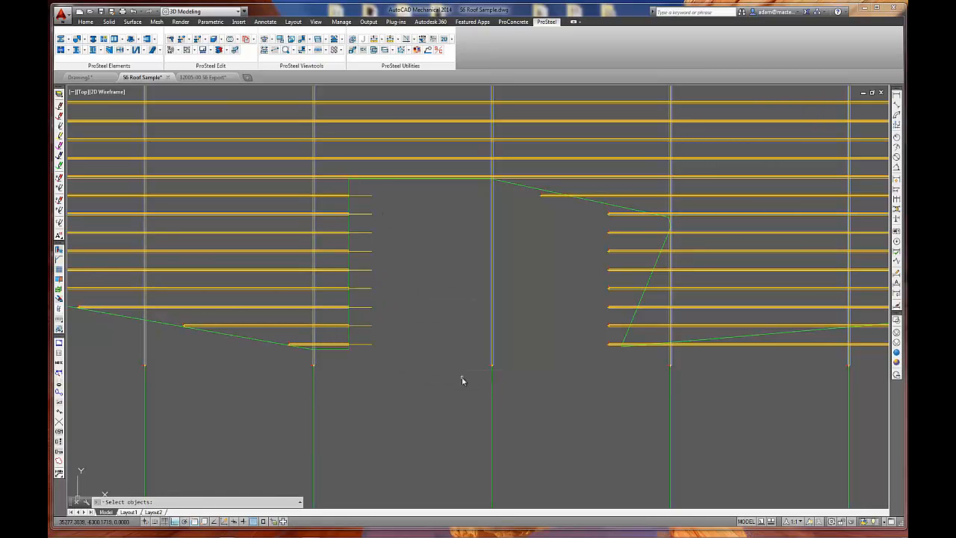
{"action": "key", "text": "Return"}
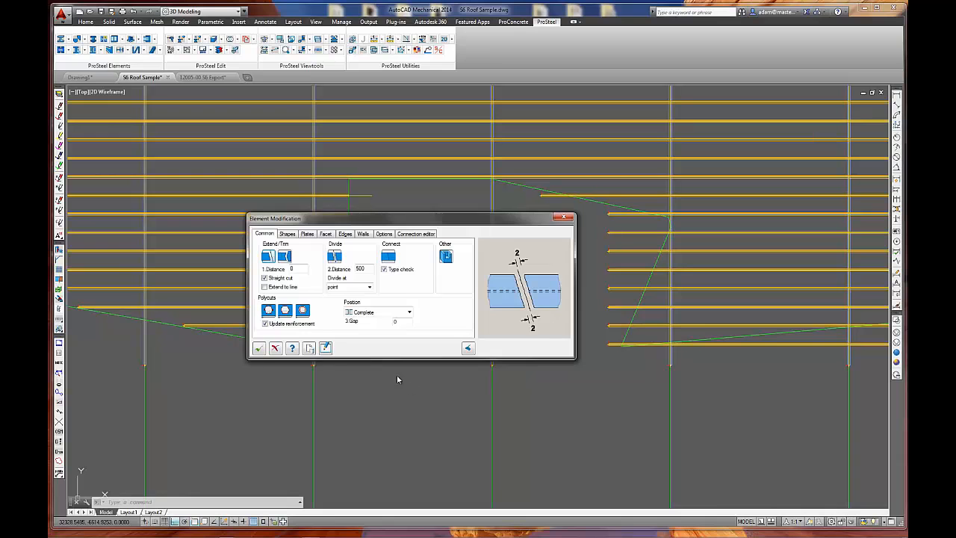
{"action": "left_click", "coordinate": [259, 348]}
Trim the seven lowest purlins along the opening's slanted edge with a straight two-point cut at distance 0.
{"action": "middle_click_drag", "start_coordinate": [650, 358], "coordinate": [400, 345]}
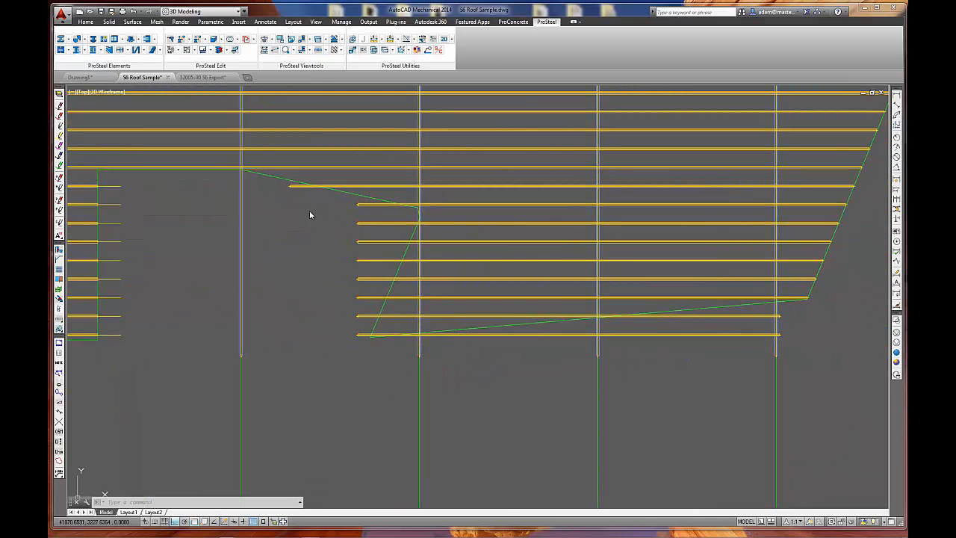
{"action": "key", "text": "Return"}
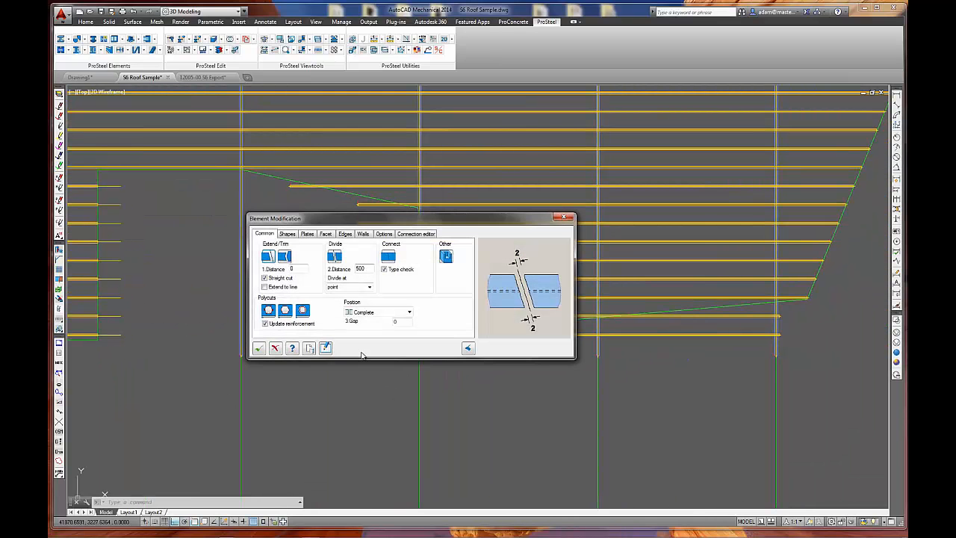
{"action": "left_click", "coordinate": [269, 257]}
{"action": "left_click", "coordinate": [371, 223]}
{"action": "left_click_drag", "start_coordinate": [368, 237], "coordinate": [326, 348]}
{"action": "key", "text": "Return"}
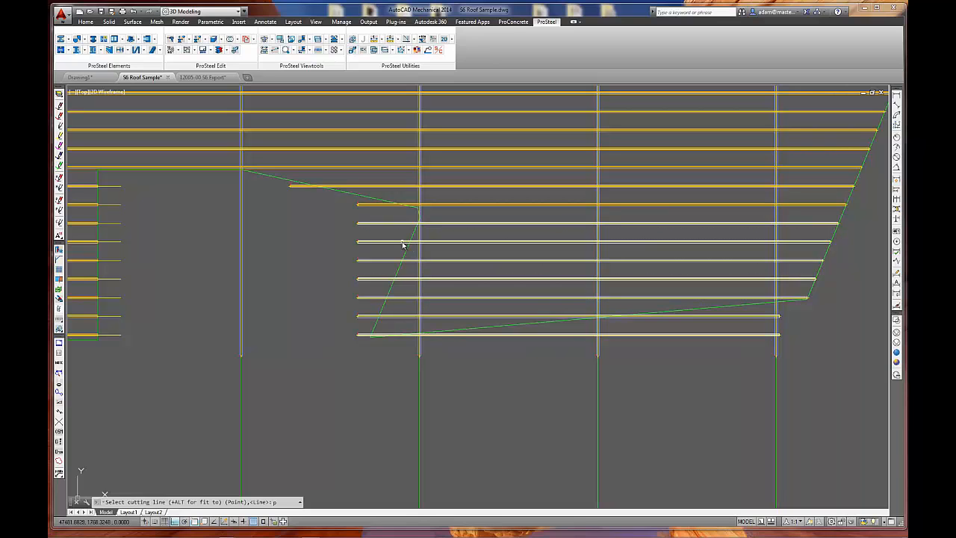
{"action": "left_click", "coordinate": [375, 329]}
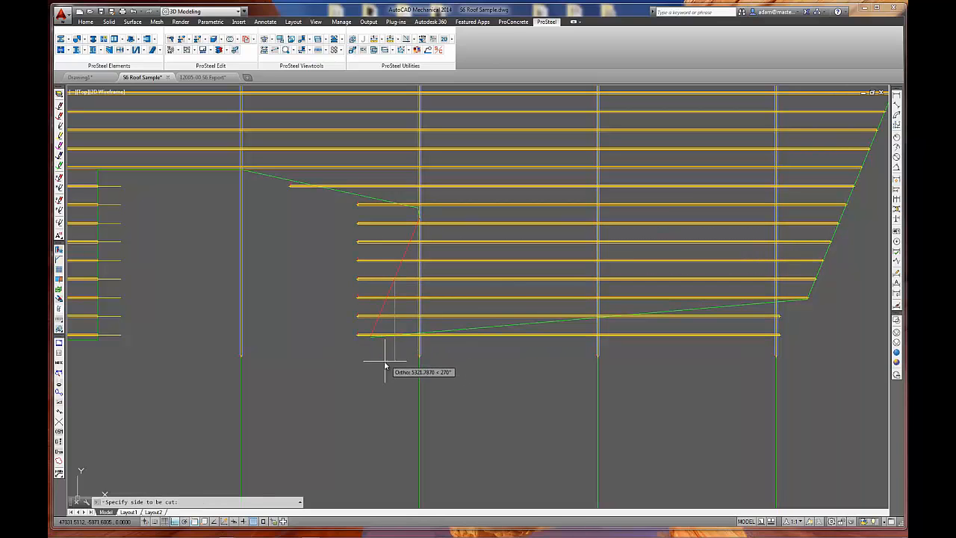
{"action": "left_click", "coordinate": [277, 298]}
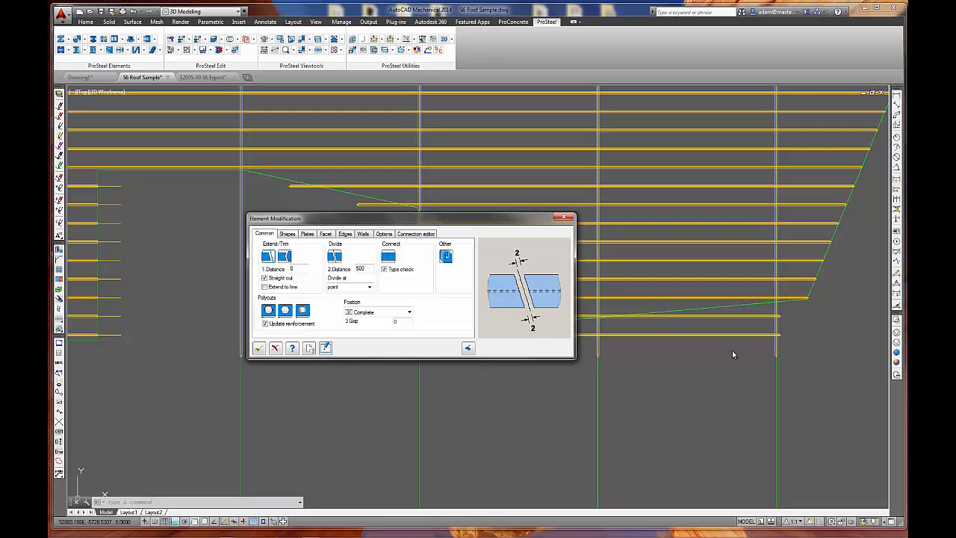
{"action": "left_click", "coordinate": [258, 348]}
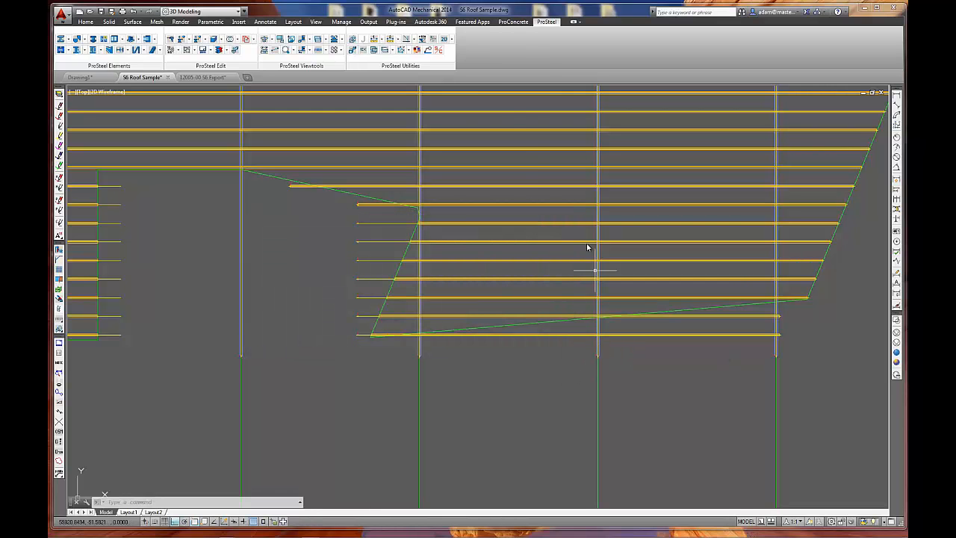
Examine the trimmed purlin ends in isometric view along the roof outline and the opening, ending in the top view.
{"action": "left_click", "coordinate": [266, 40]}
{"action": "mouse_move", "coordinate": [441, 283]}
{"action": "middle_mouse_down"}
{"action": "mouse_move", "coordinate": [517, 289]}
{"action": "mouse_move", "coordinate": [559, 310]}
{"action": "middle_mouse_up"}
{"action": "scroll", "coordinate": [458, 283], "scroll_direction": "up", "scroll_amount": 6}
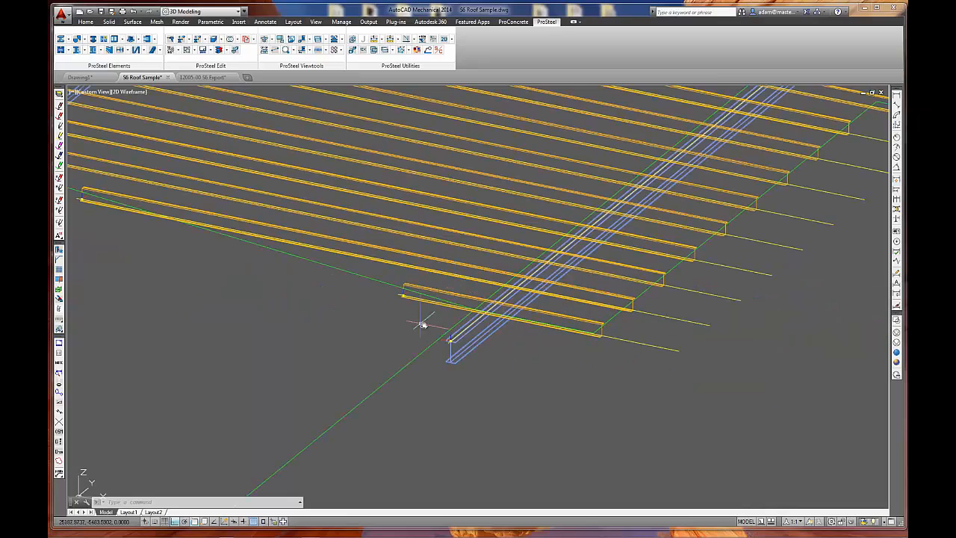
{"action": "scroll", "coordinate": [521, 339], "scroll_direction": "down", "scroll_amount": 4}
{"action": "middle_click_drag", "start_coordinate": [655, 333], "coordinate": [673, 365]}
{"action": "middle_click_drag", "start_coordinate": [311, 241], "coordinate": [549, 349]}
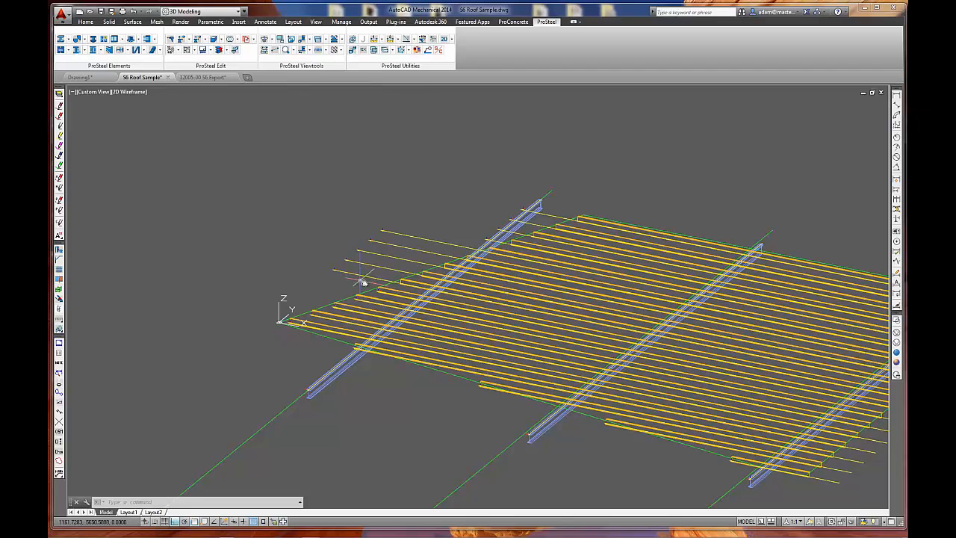
{"action": "left_click", "coordinate": [265, 41]}
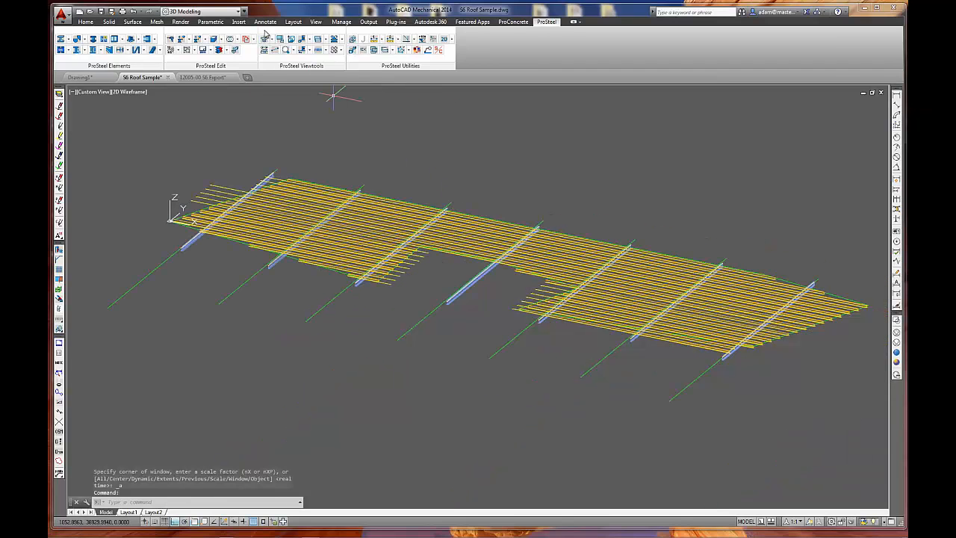
{"action": "left_click", "coordinate": [291, 41]}
{"action": "scroll", "coordinate": [419, 224], "scroll_direction": "up", "scroll_amount": 3}
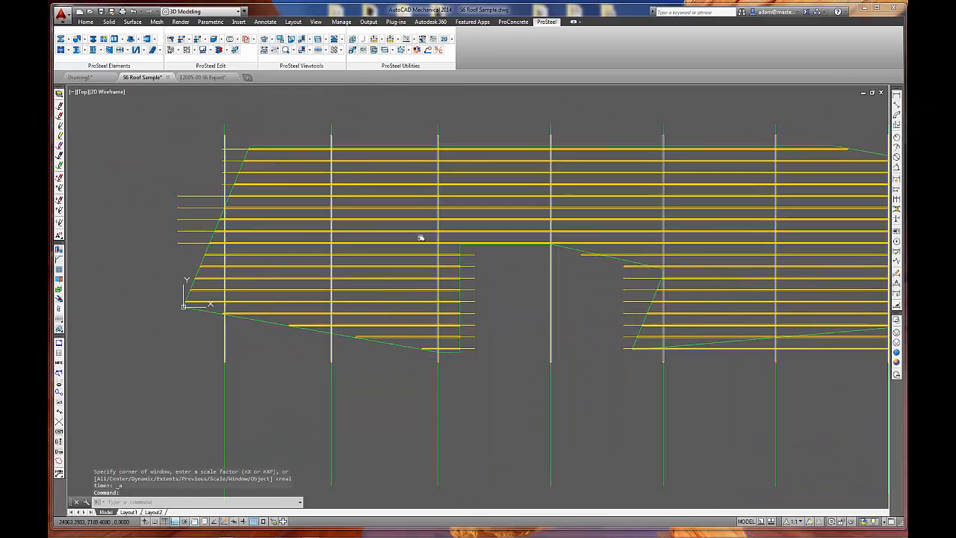
{"action": "middle_click_drag", "start_coordinate": [617, 273], "coordinate": [363, 256]}
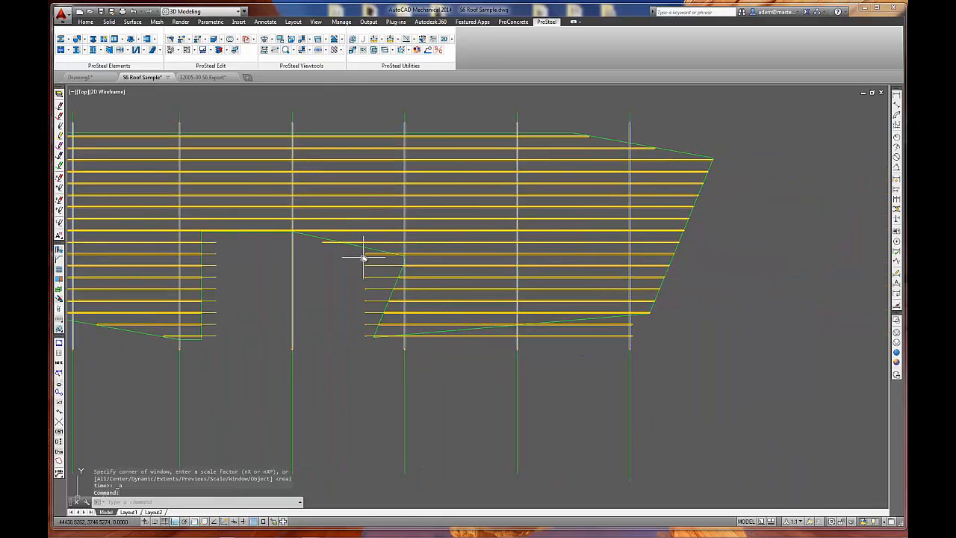
Shorten the two lowest purlins beyond the opening's slanted side so they end just past the sloping lower roof edge.
{"action": "left_click", "coordinate": [631, 336]}
{"action": "left_click", "coordinate": [632, 335]}
{"action": "key", "text": "Escape"}
{"action": "key", "text": "Escape"}
{"action": "left_click", "coordinate": [586, 324]}
{"action": "left_click", "coordinate": [631, 325]}
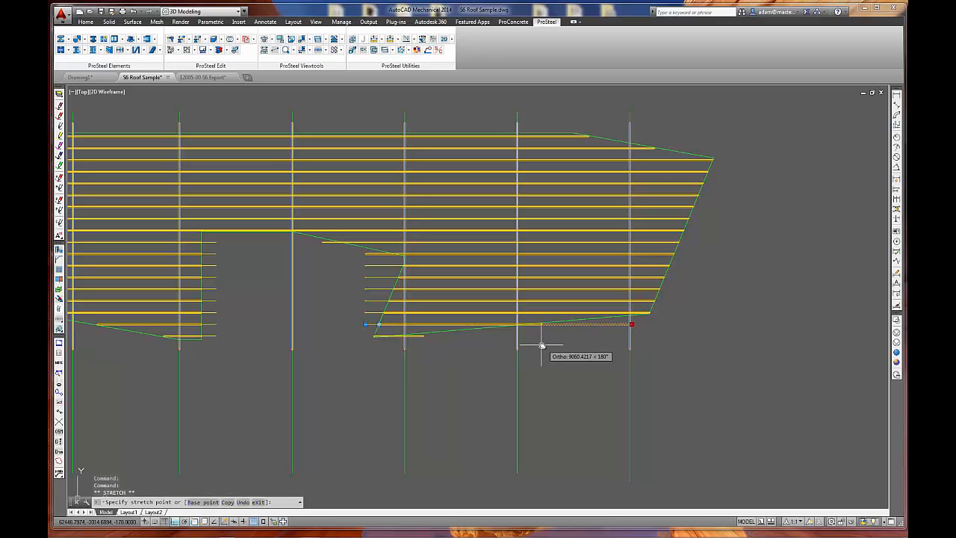
{"action": "left_click", "coordinate": [530, 346]}
{"action": "key", "text": "Escape"}
Open the Purlin Lap tool, review its bridging and bolt settings, and choose the 4.6S Purlin bolt style with bolts enabled.
{"action": "middle_click_drag", "start_coordinate": [405, 371], "coordinate": [708, 296]}
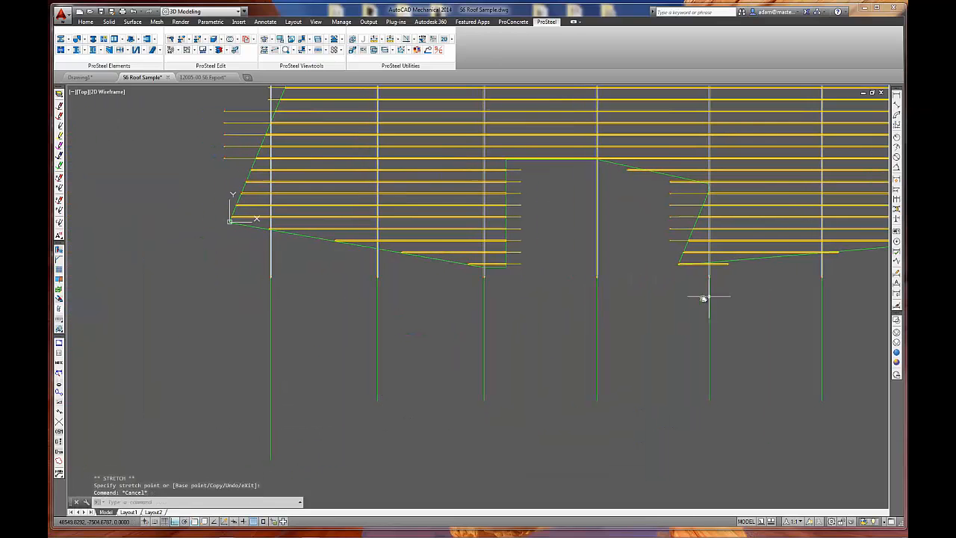
{"action": "middle_click_drag", "start_coordinate": [336, 348], "coordinate": [421, 362]}
{"action": "middle_click_drag", "start_coordinate": [489, 323], "coordinate": [476, 389]}
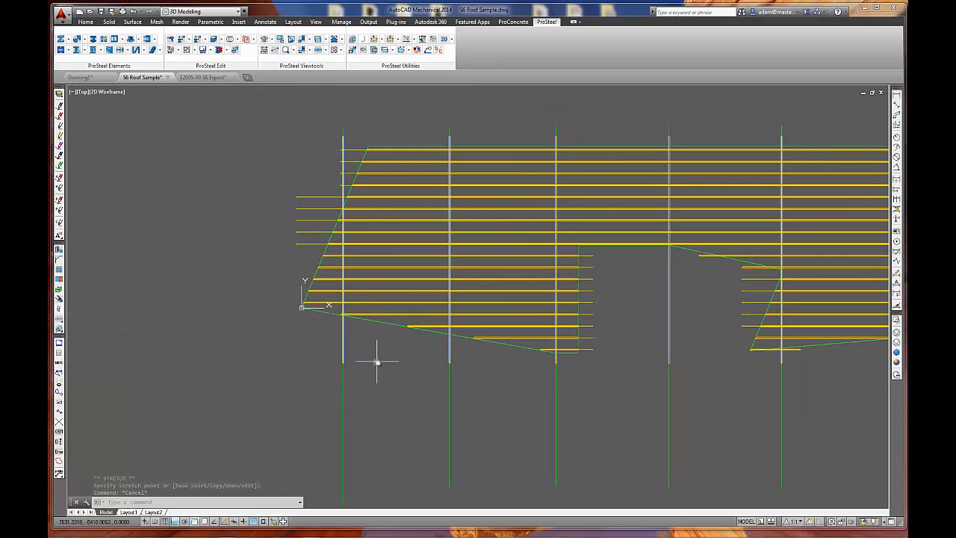
{"action": "left_click", "coordinate": [59, 331]}
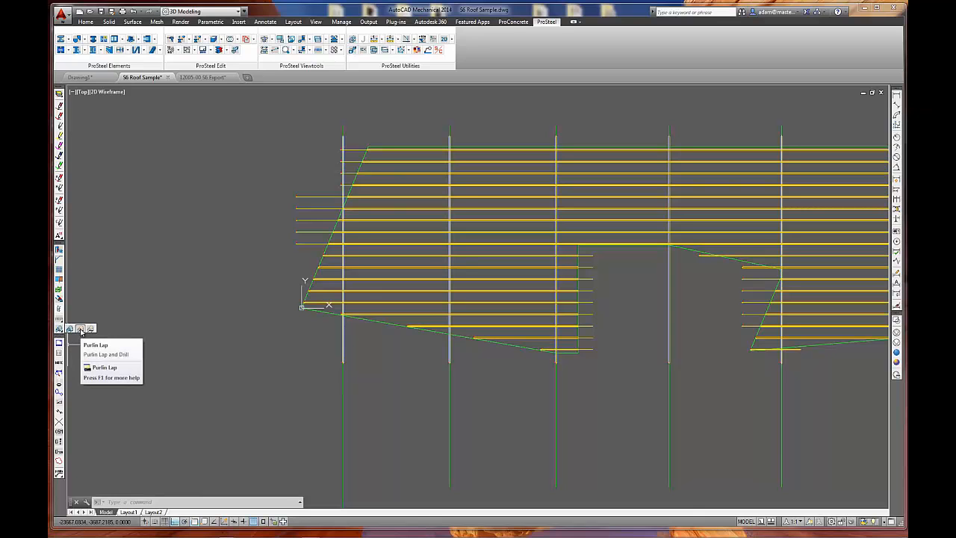
{"action": "left_click", "coordinate": [81, 329]}
{"action": "left_click_drag", "start_coordinate": [405, 185], "coordinate": [493, 208]}
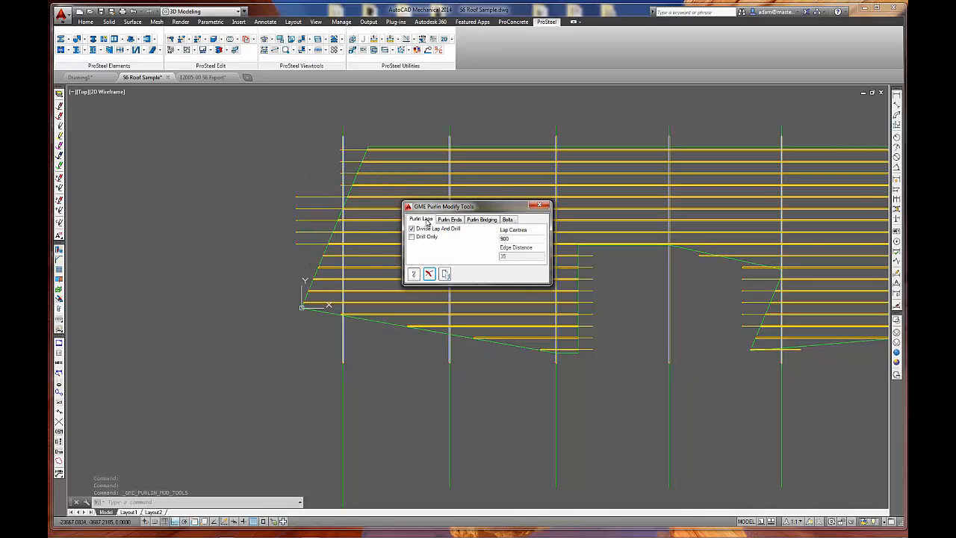
{"action": "left_click", "coordinate": [481, 220]}
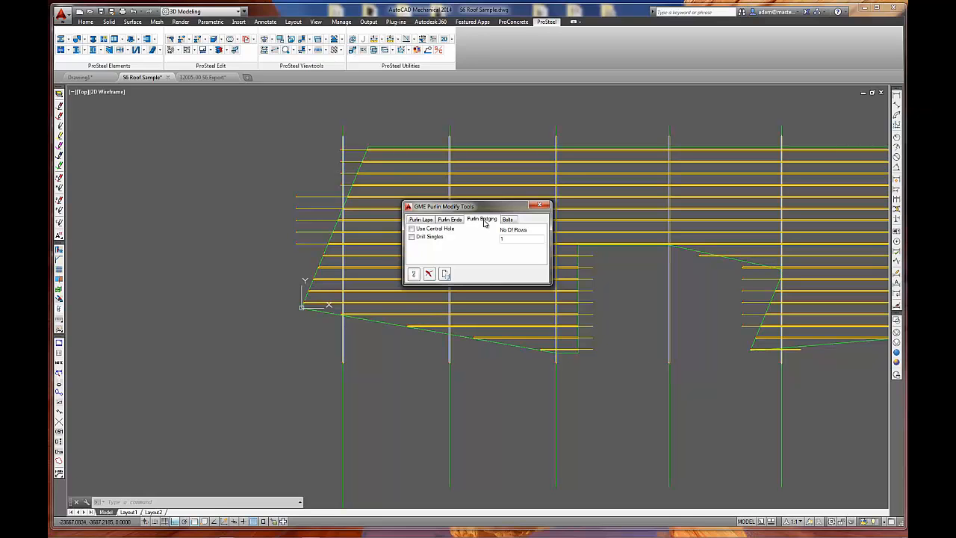
{"action": "left_click", "coordinate": [420, 219]}
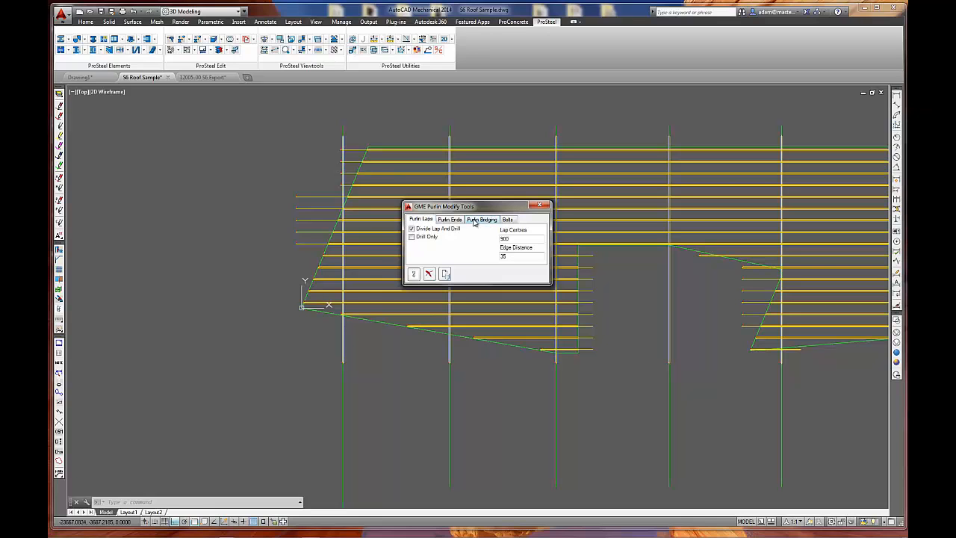
{"action": "left_click", "coordinate": [508, 221]}
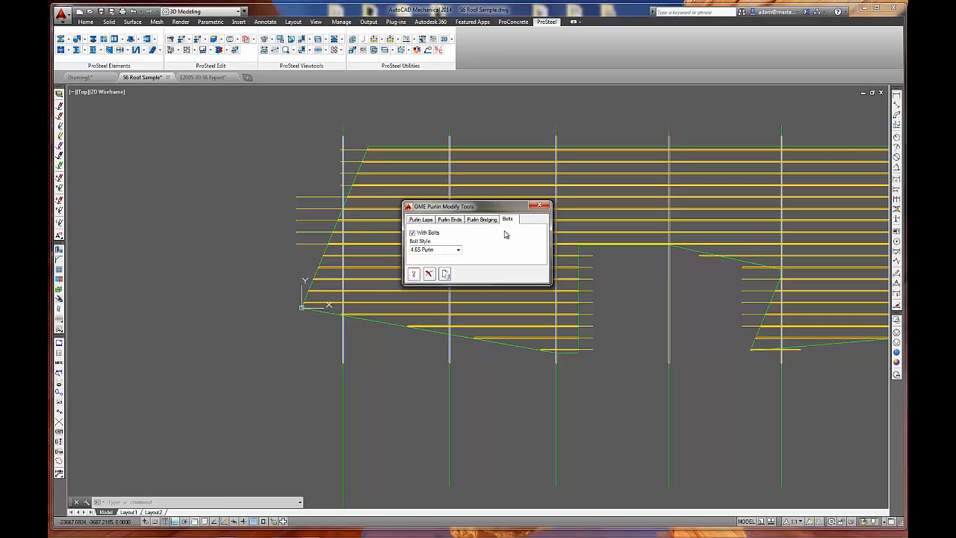
{"action": "left_click", "coordinate": [458, 252]}
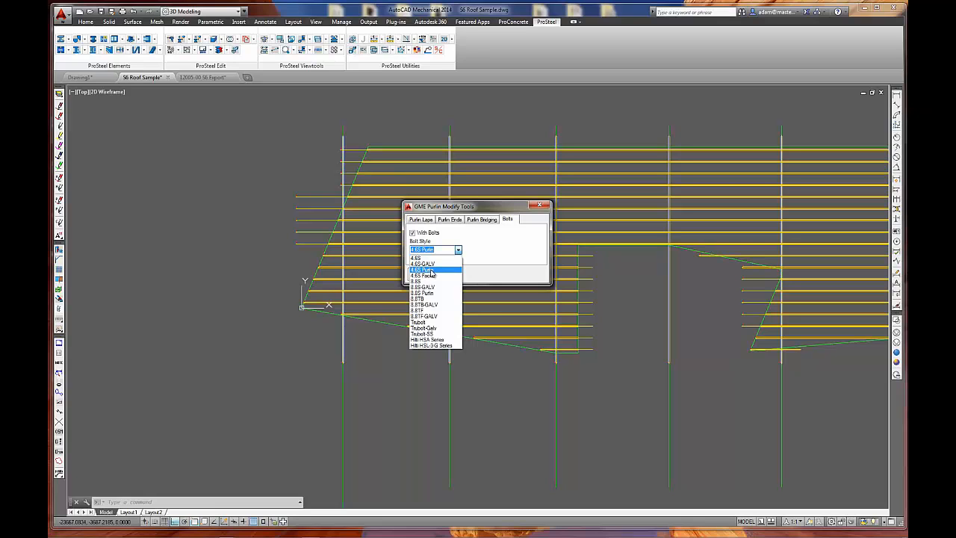
{"action": "left_click", "coordinate": [432, 270]}
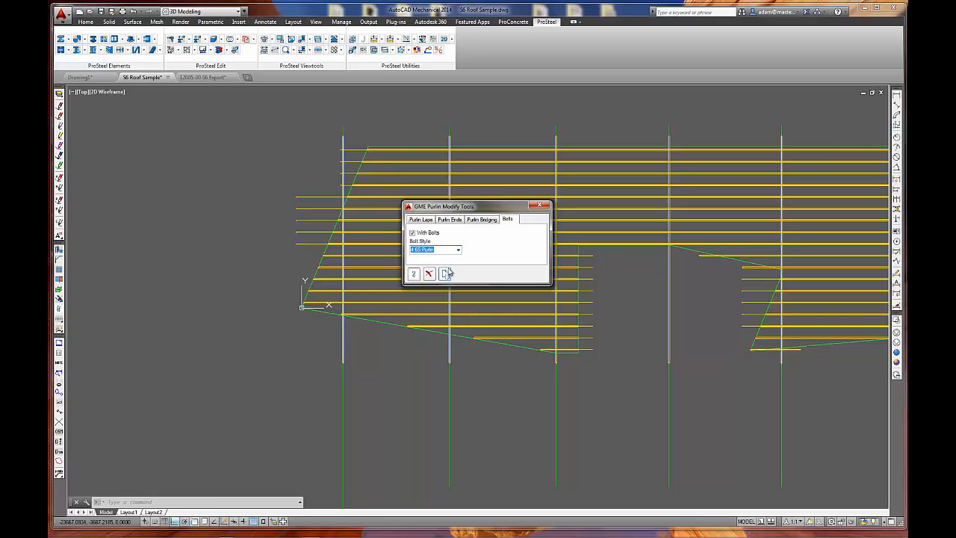
Divide, lap and drill the purlins crossing the second rafter, with lap centres of 900 and edge distance 35.
{"action": "left_click", "coordinate": [422, 220]}
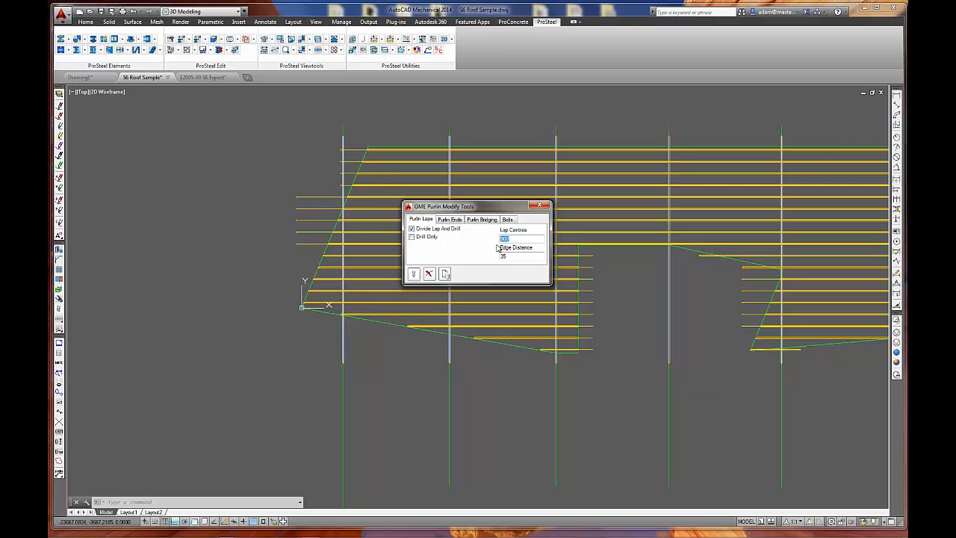
{"action": "double_click", "coordinate": [515, 256]}
{"action": "left_click", "coordinate": [413, 274]}
{"action": "left_click", "coordinate": [465, 139]}
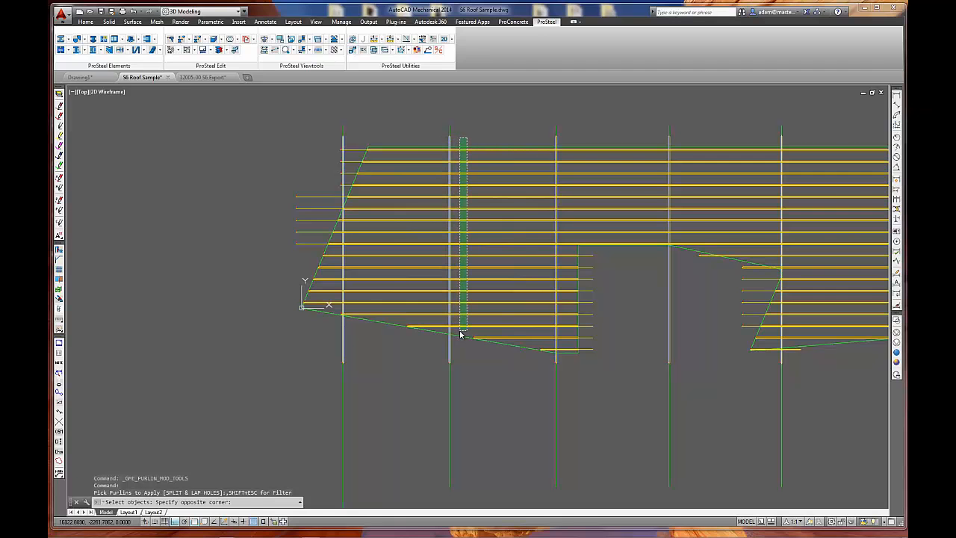
{"action": "left_click", "coordinate": [461, 334]}
{"action": "key", "text": "Return"}
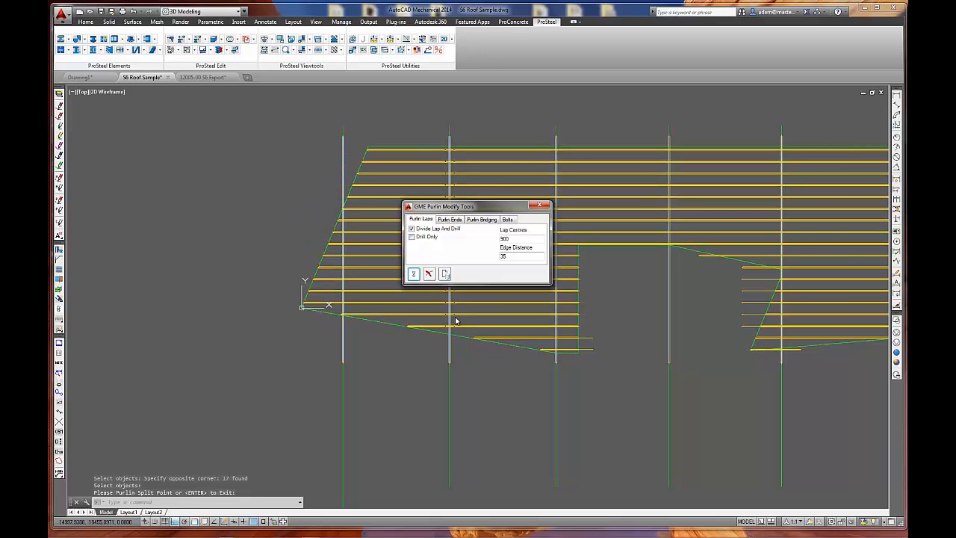
{"action": "left_click", "coordinate": [413, 274]}
Examine the bolted purlin laps over the second rafter close up in isometric view.
{"action": "scroll", "coordinate": [443, 322], "scroll_direction": "up", "scroll_amount": 5}
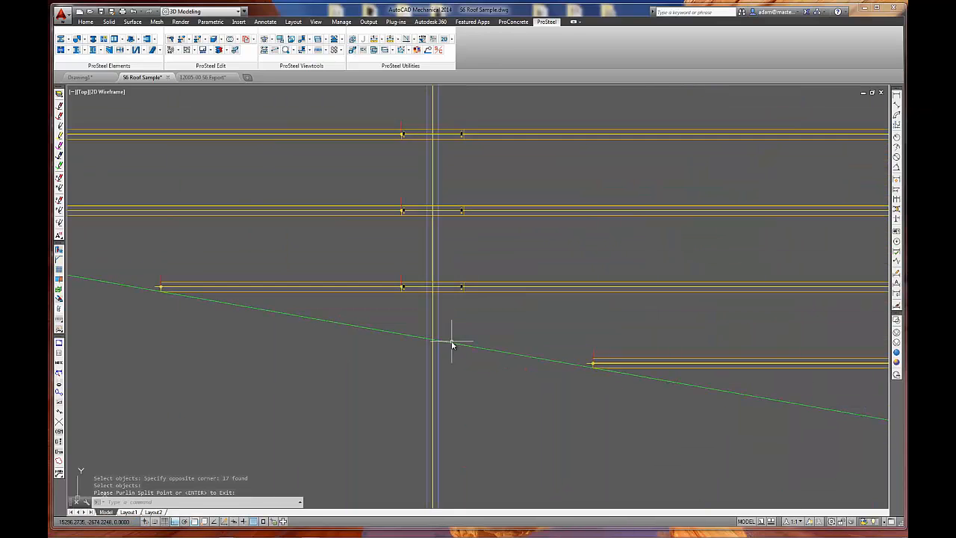
{"action": "left_click", "coordinate": [263, 40]}
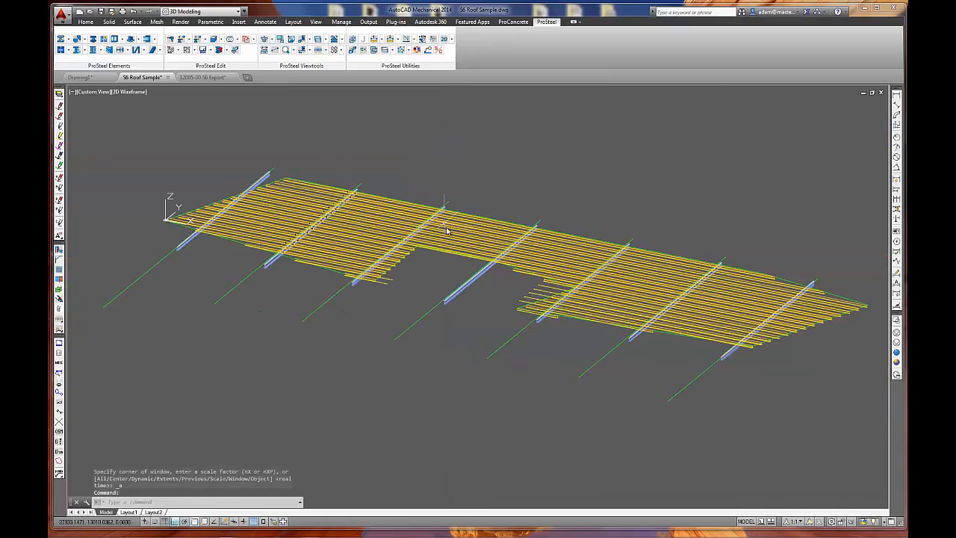
{"action": "scroll", "coordinate": [346, 286], "scroll_direction": "up", "scroll_amount": 6}
{"action": "scroll", "coordinate": [346, 286], "scroll_direction": "up", "scroll_amount": 8}
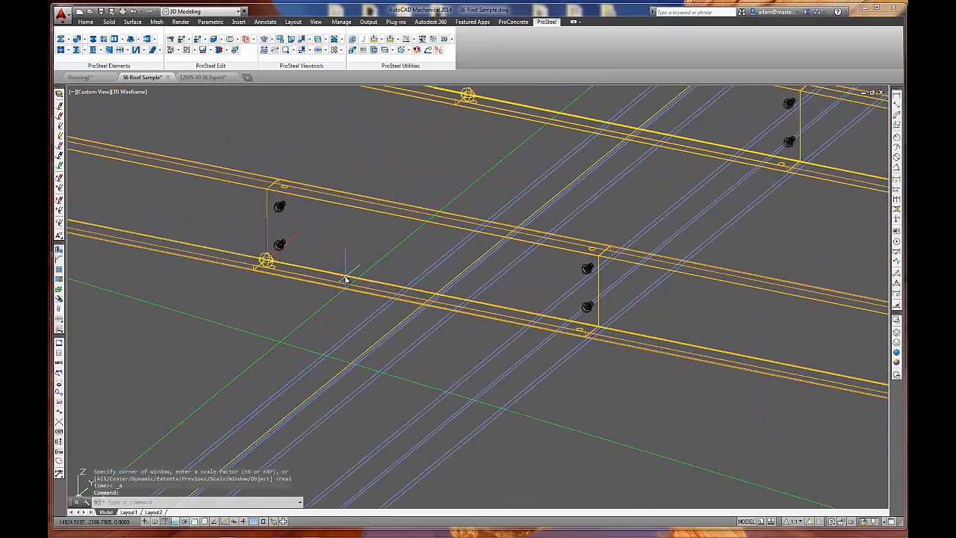
{"action": "scroll", "coordinate": [396, 238], "scroll_direction": "down", "scroll_amount": 2}
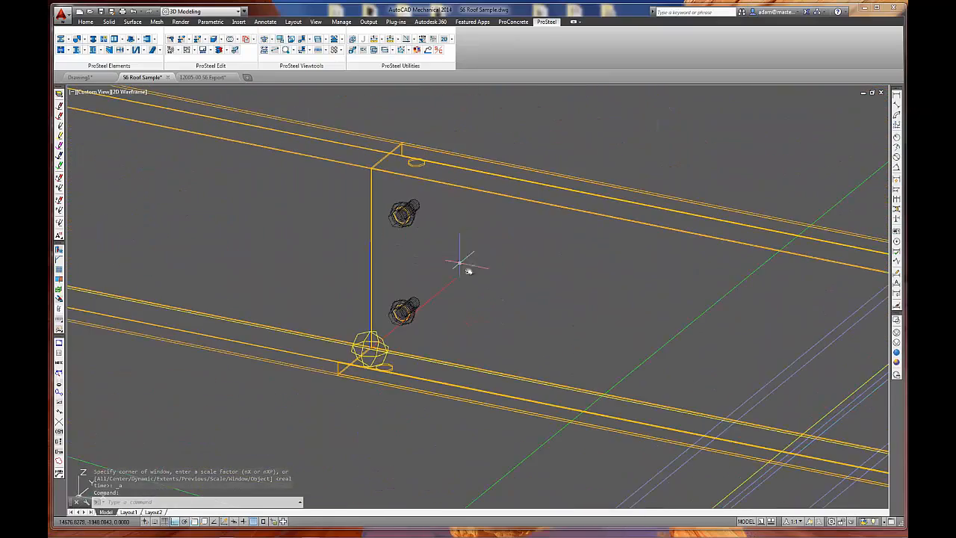
{"action": "scroll", "coordinate": [481, 290], "scroll_direction": "down", "scroll_amount": 2}
{"action": "mouse_move", "coordinate": [619, 303]}
{"action": "middle_mouse_down"}
{"action": "mouse_move", "coordinate": [303, 248]}
{"action": "mouse_move", "coordinate": [428, 308]}
{"action": "middle_mouse_up"}
{"action": "scroll", "coordinate": [303, 248], "scroll_direction": "down", "scroll_amount": 2}
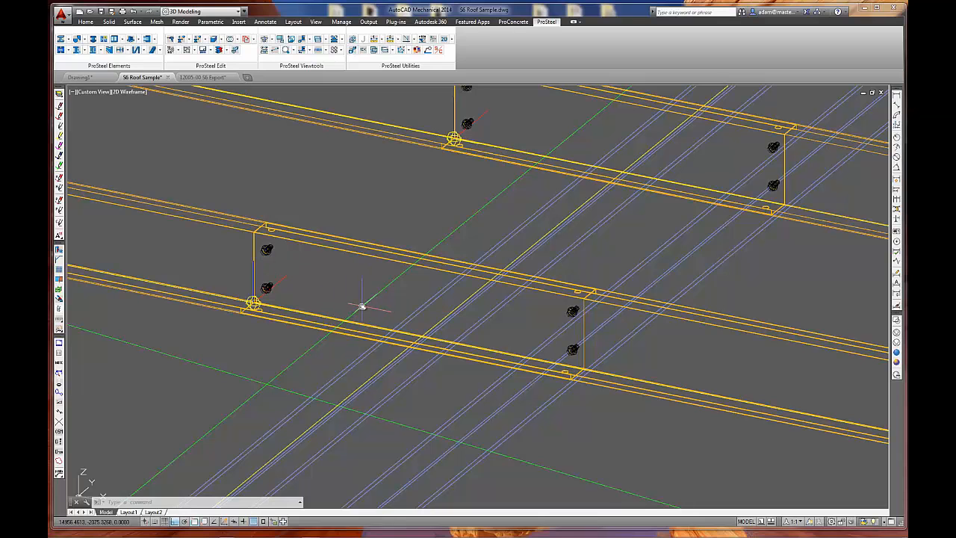
Divide, lap and drill the seven lower purlins crossing the first rafter, using lap centres of 900.
{"action": "left_click", "coordinate": [291, 40]}
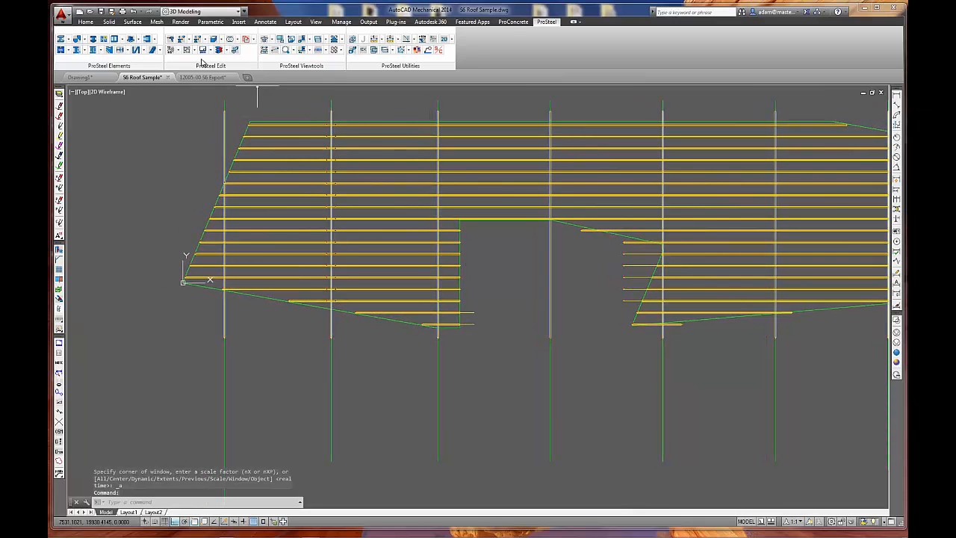
{"action": "middle_click_drag", "start_coordinate": [247, 211], "coordinate": [309, 224]}
{"action": "scroll", "coordinate": [288, 222], "scroll_direction": "up", "scroll_amount": 2}
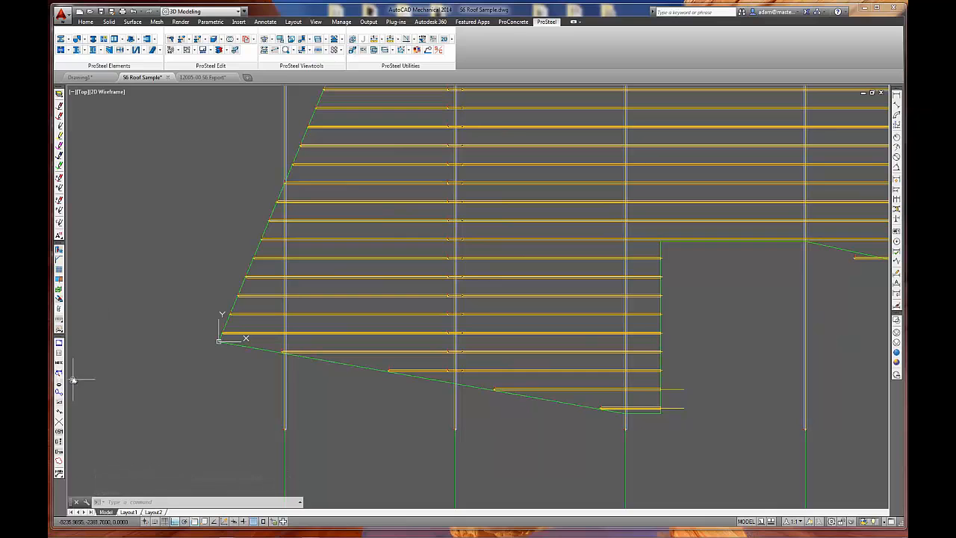
{"action": "left_click", "coordinate": [59, 331]}
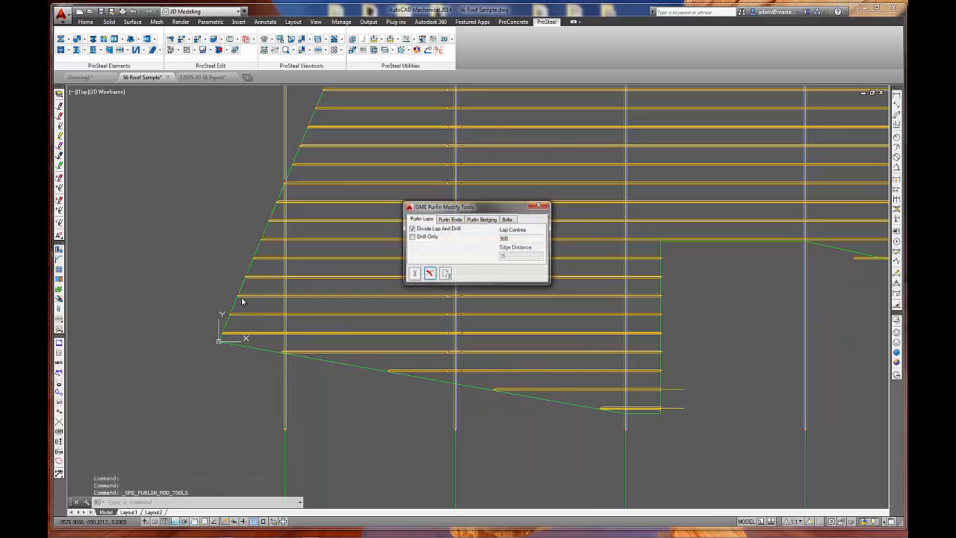
{"action": "left_click", "coordinate": [415, 274]}
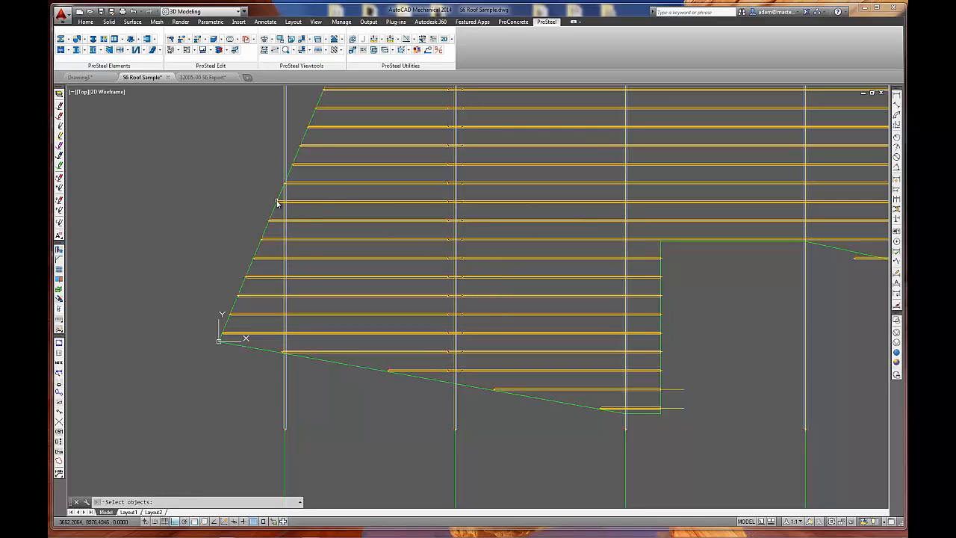
{"action": "left_click", "coordinate": [310, 218]}
{"action": "left_click", "coordinate": [297, 340]}
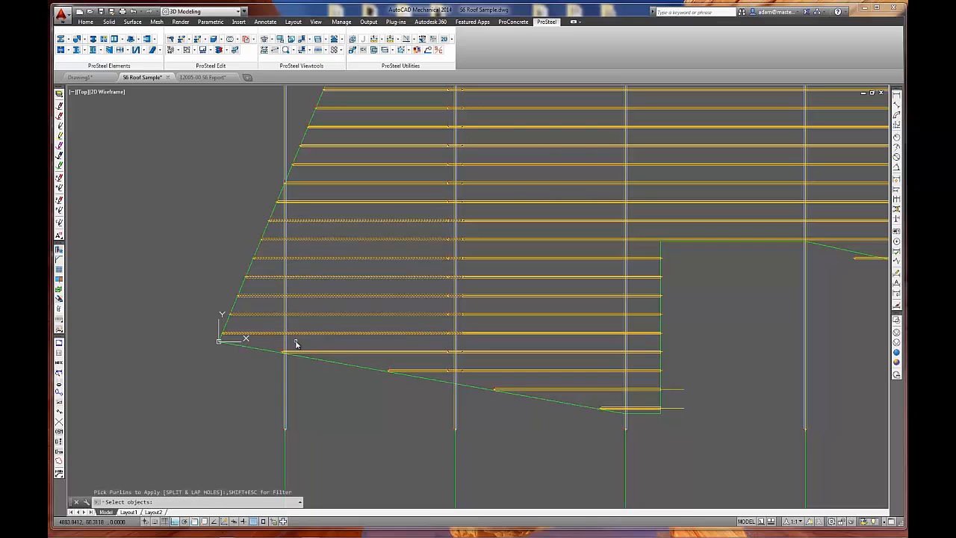
{"action": "key", "text": "Return"}
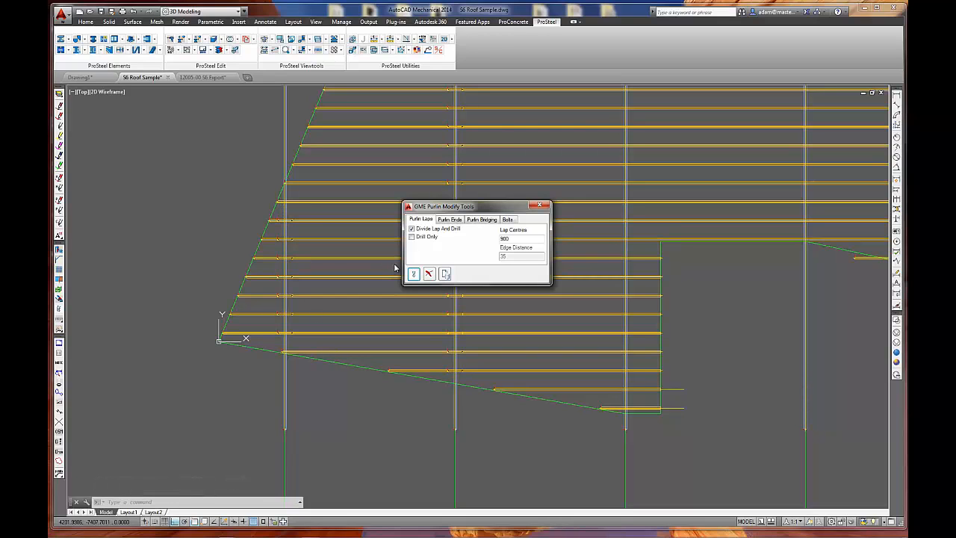
Divide, lap and drill the purlins crossing the third rafter, using lap centres of 900.
{"action": "left_click", "coordinate": [413, 276]}
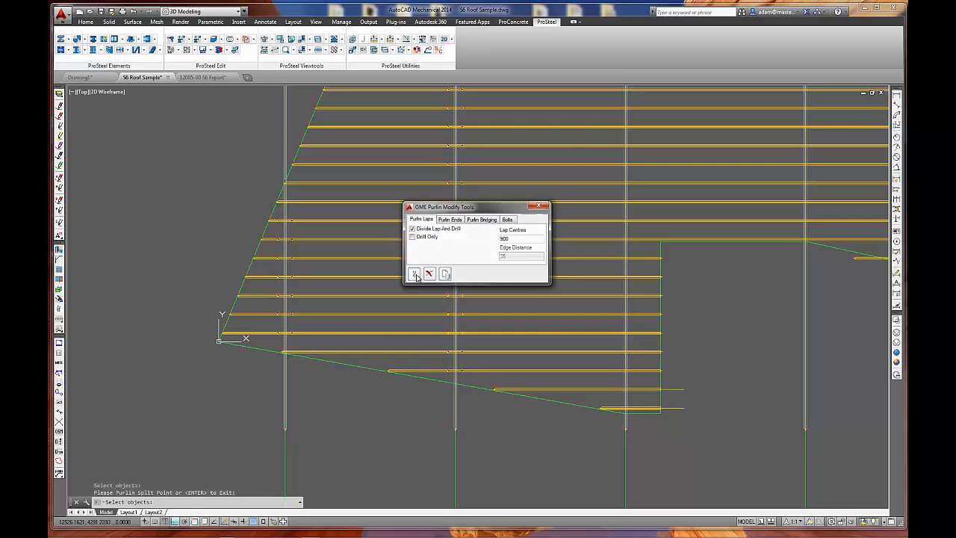
{"action": "scroll", "coordinate": [420, 275], "scroll_direction": "down", "scroll_amount": 2}
{"action": "middle_click_drag", "start_coordinate": [480, 303], "coordinate": [354, 297]}
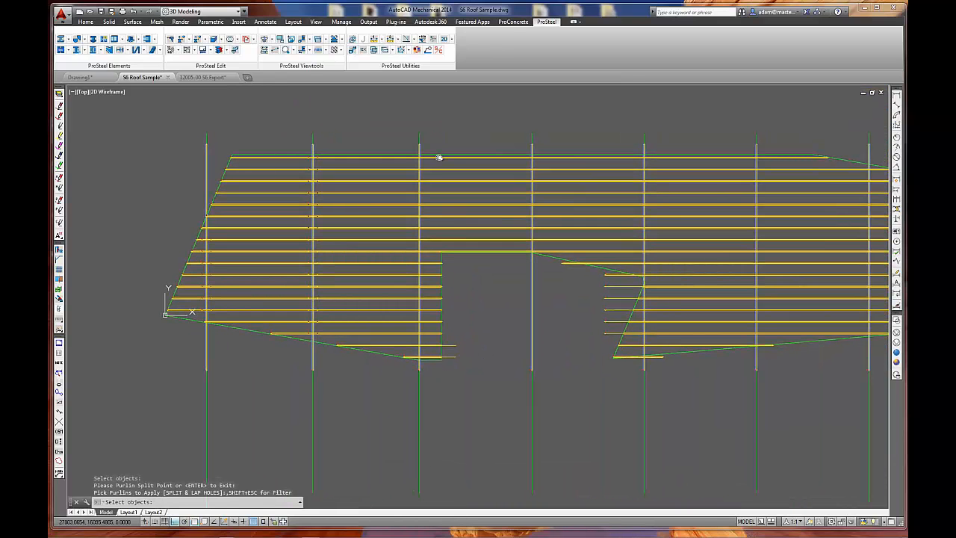
{"action": "left_click", "coordinate": [415, 147]}
{"action": "left_click", "coordinate": [376, 368]}
{"action": "key", "text": "Return"}
{"action": "left_click", "coordinate": [422, 138]}
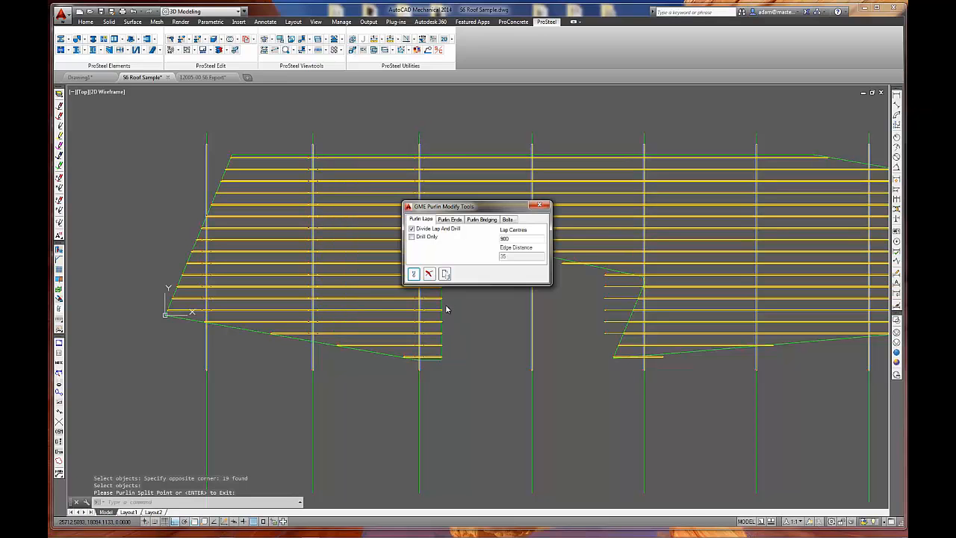
Divide, lap and drill the nine purlins crossing the fourth rafter above the opening.
{"action": "left_click", "coordinate": [413, 273]}
{"action": "left_click", "coordinate": [545, 145]}
{"action": "left_click", "coordinate": [542, 262]}
{"action": "key", "text": "Return"}
{"action": "left_click", "coordinate": [535, 142]}
Divide, lap and drill the upper and lower groups of purlins crossing the fifth rafter, using lap centres of 900.
{"action": "left_click", "coordinate": [413, 274]}
{"action": "left_click", "coordinate": [672, 140]}
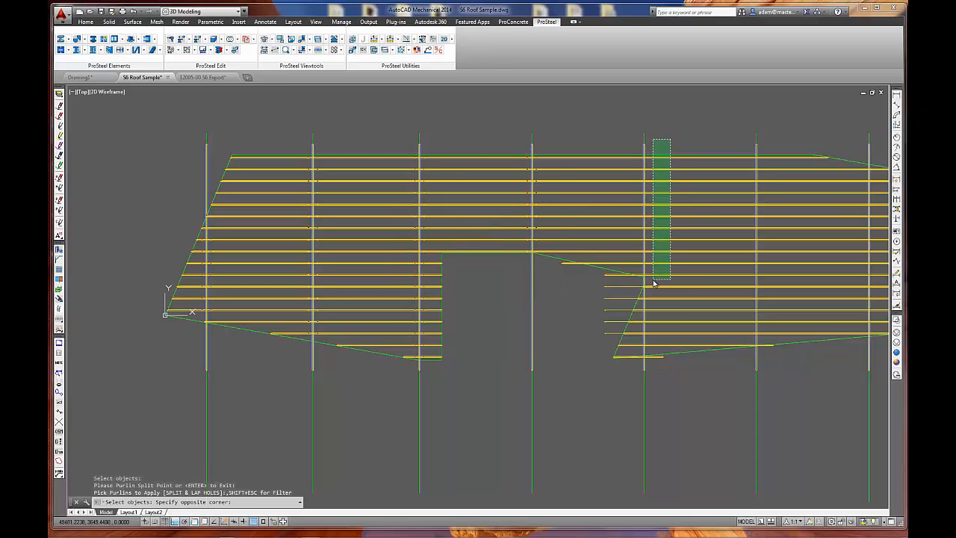
{"action": "left_click", "coordinate": [653, 282]}
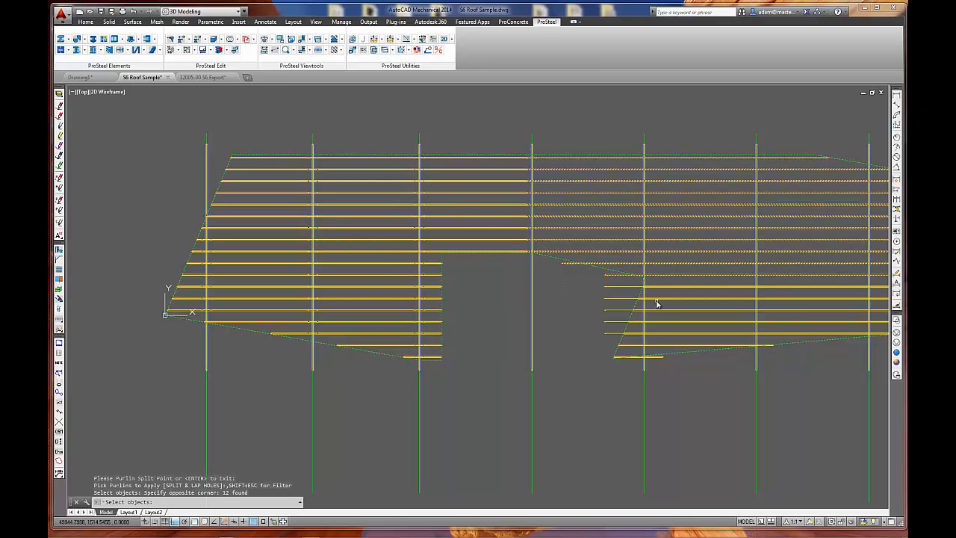
{"action": "left_click", "coordinate": [656, 302]}
{"action": "left_click", "coordinate": [651, 351]}
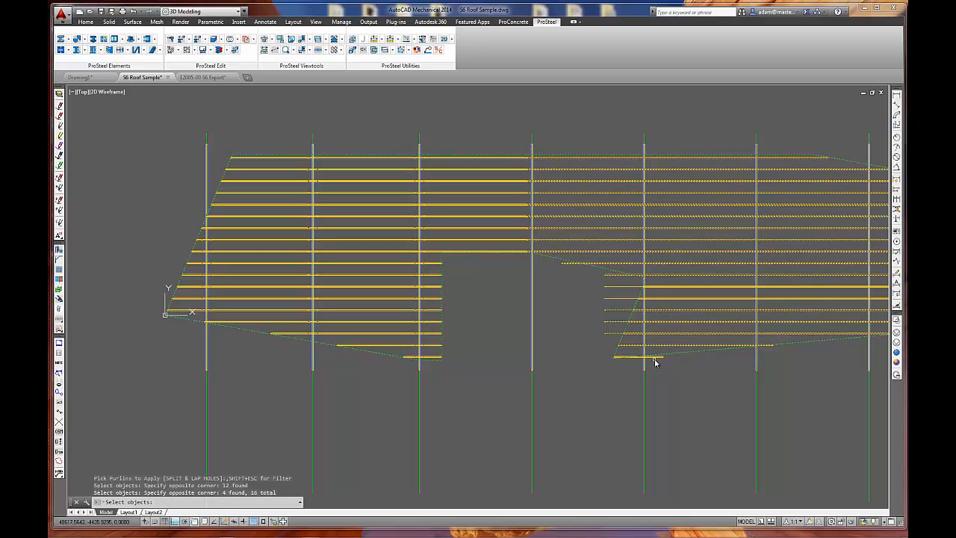
{"action": "key", "text": "Return"}
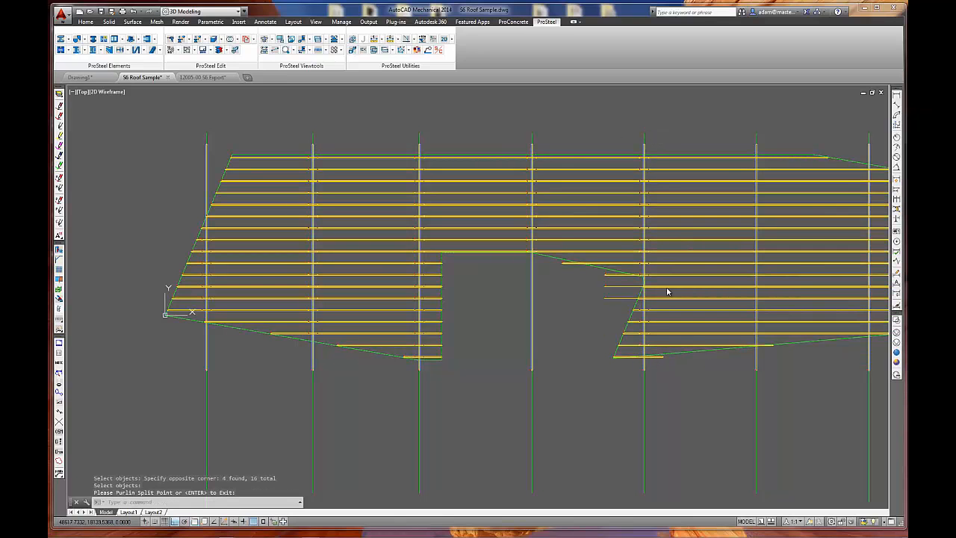
Divide, lap and drill all purlins crossing the sixth rafter, using lap centres of 900.
{"action": "left_click", "coordinate": [413, 273]}
{"action": "left_click", "coordinate": [772, 143]}
{"action": "left_click", "coordinate": [759, 357]}
{"action": "key", "text": "Return"}
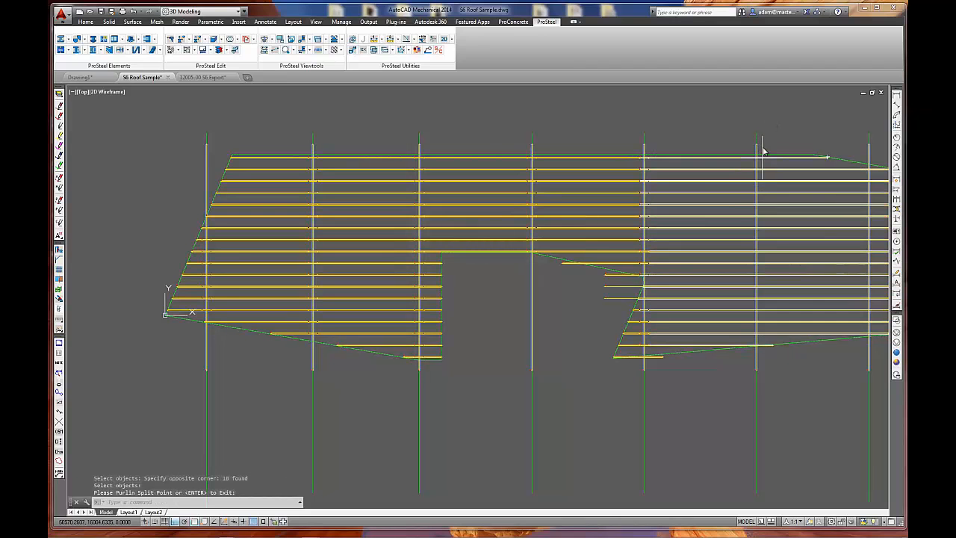
{"action": "left_click", "coordinate": [757, 140]}
Divide, lap and drill the purlins crossing the seventh rafter with lap centres of 900, and close the purlin modify tool.
{"action": "left_click", "coordinate": [418, 275]}
{"action": "middle_click_drag", "start_coordinate": [766, 338], "coordinate": [543, 326]}
{"action": "left_click", "coordinate": [635, 147]}
{"action": "left_click", "coordinate": [615, 344]}
{"action": "key", "text": "Return"}
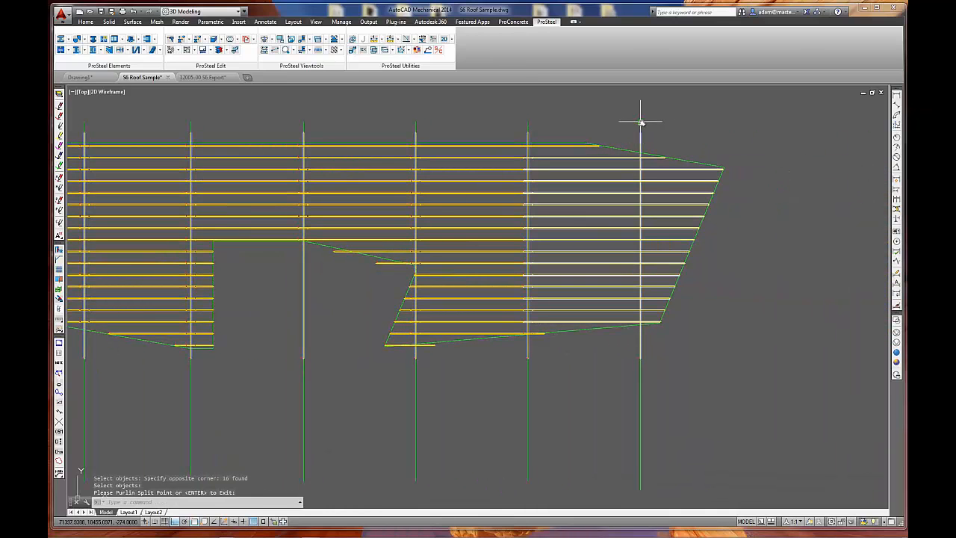
{"action": "left_click", "coordinate": [640, 122]}
{"action": "left_click", "coordinate": [413, 274]}
{"action": "middle_click_drag", "start_coordinate": [486, 260], "coordinate": [538, 254]}
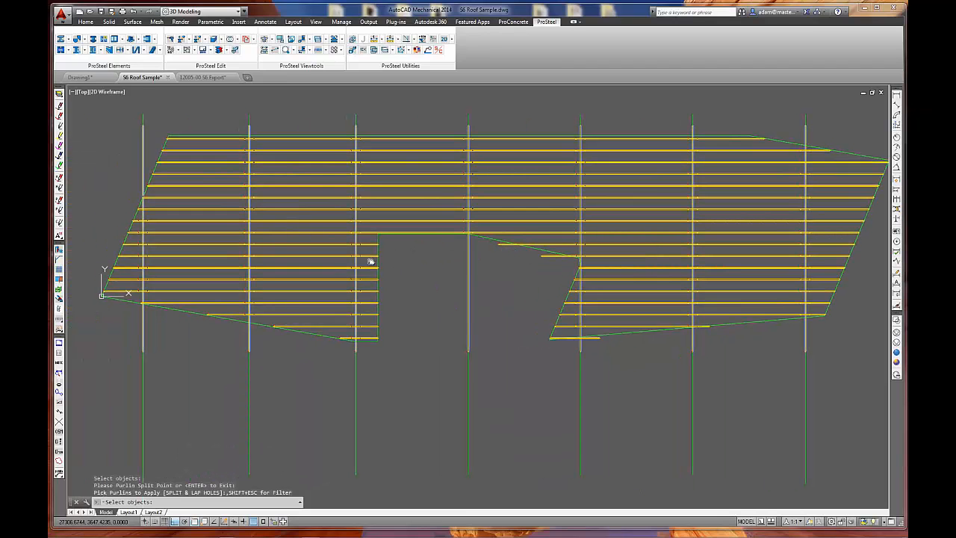
{"action": "key", "text": "Return"}
{"action": "left_click", "coordinate": [430, 275]}
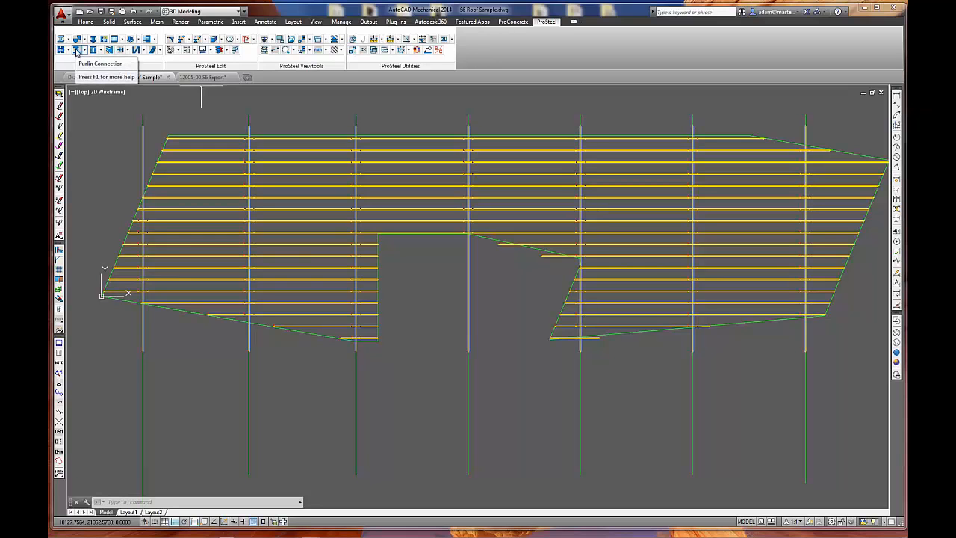
Start a Purlin Connection and select all the roof purlins as the members to connect.
{"action": "left_click", "coordinate": [76, 50]}
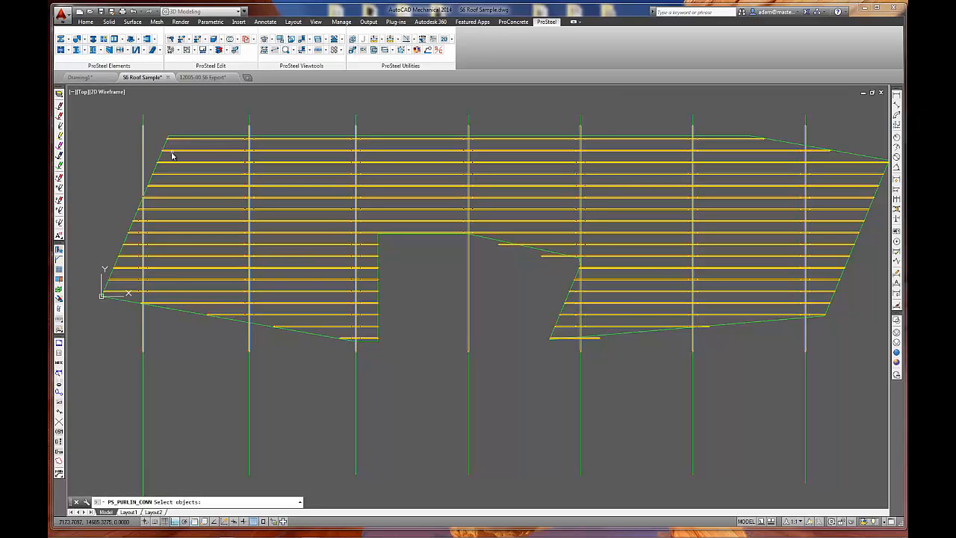
{"action": "left_click", "coordinate": [85, 109]}
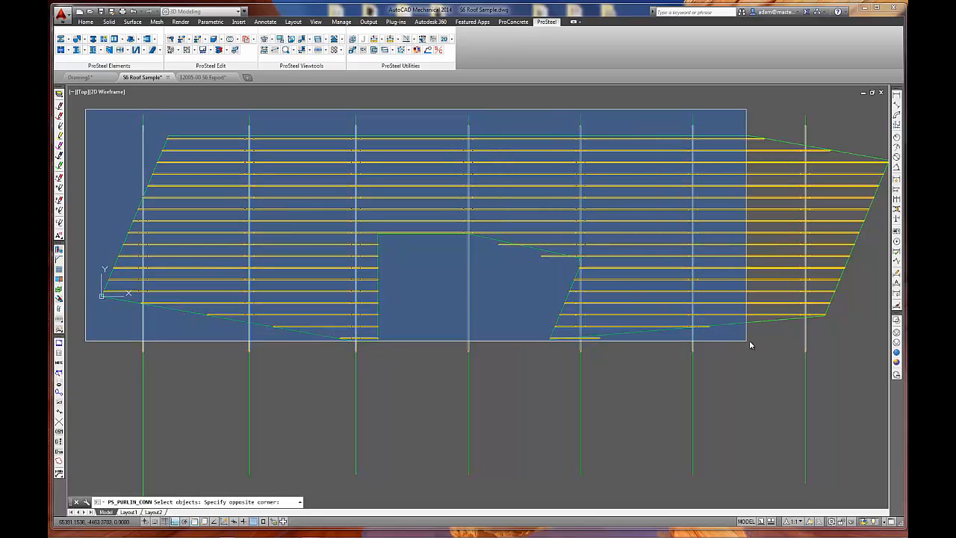
{"action": "left_click", "coordinate": [878, 342]}
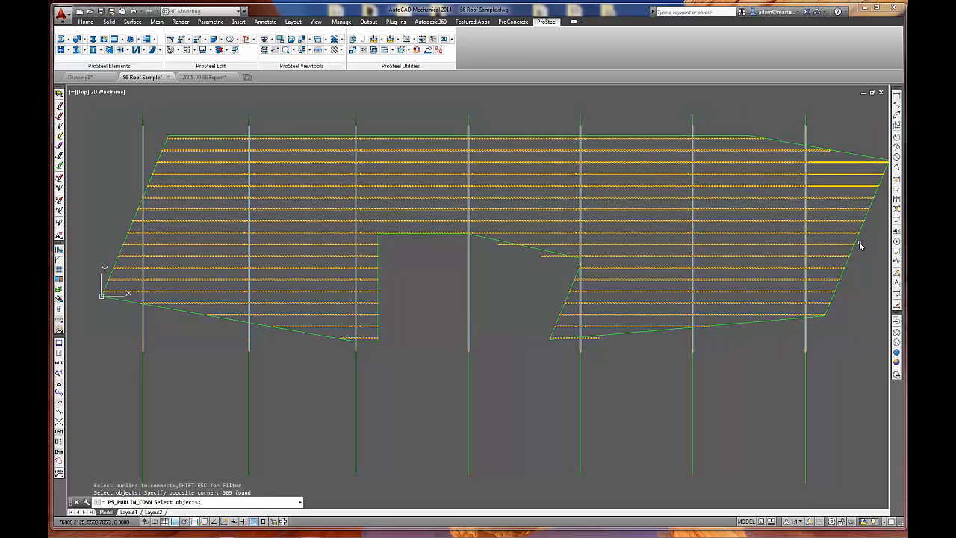
{"action": "left_click", "coordinate": [858, 141]}
{"action": "left_click", "coordinate": [814, 191]}
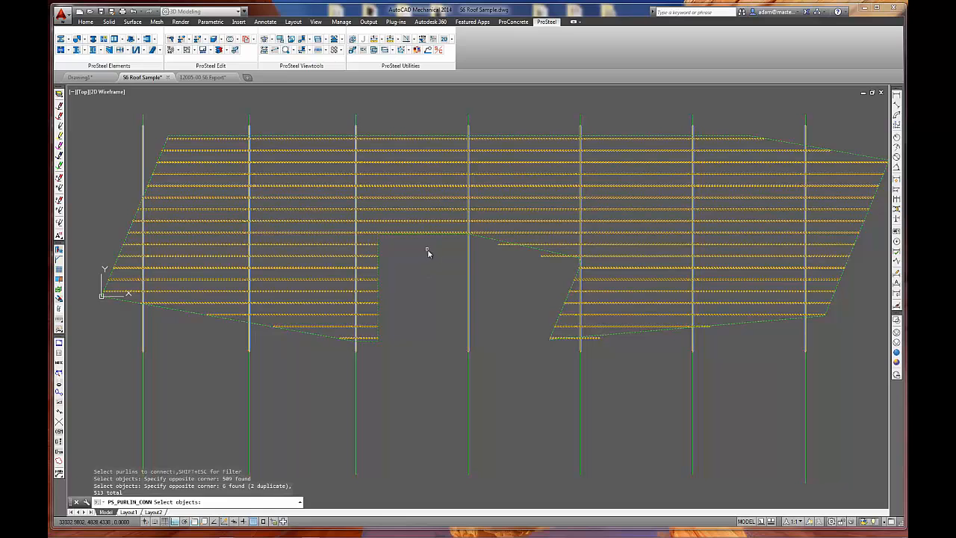
{"action": "left_click", "coordinate": [831, 113]}
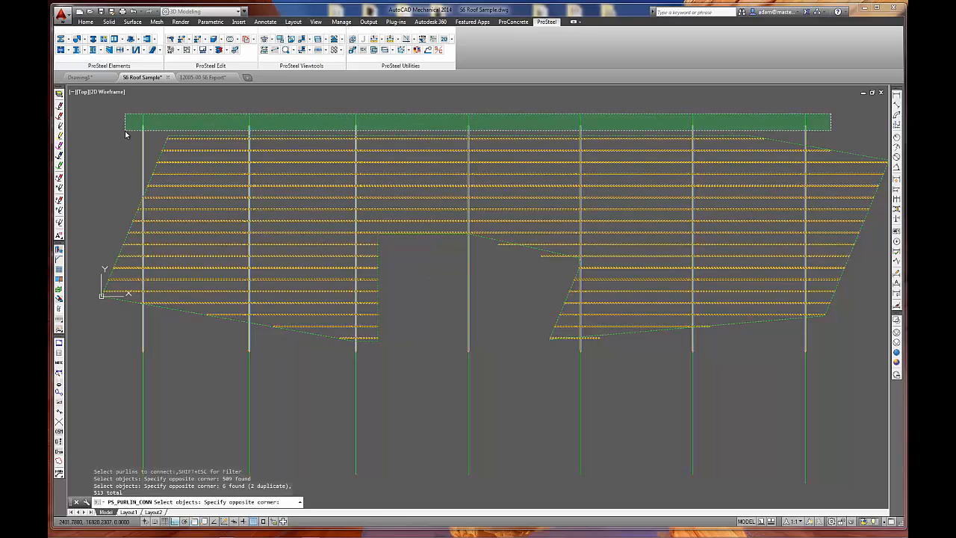
{"action": "left_click", "coordinate": [124, 133]}
{"action": "key", "text": "Return"}
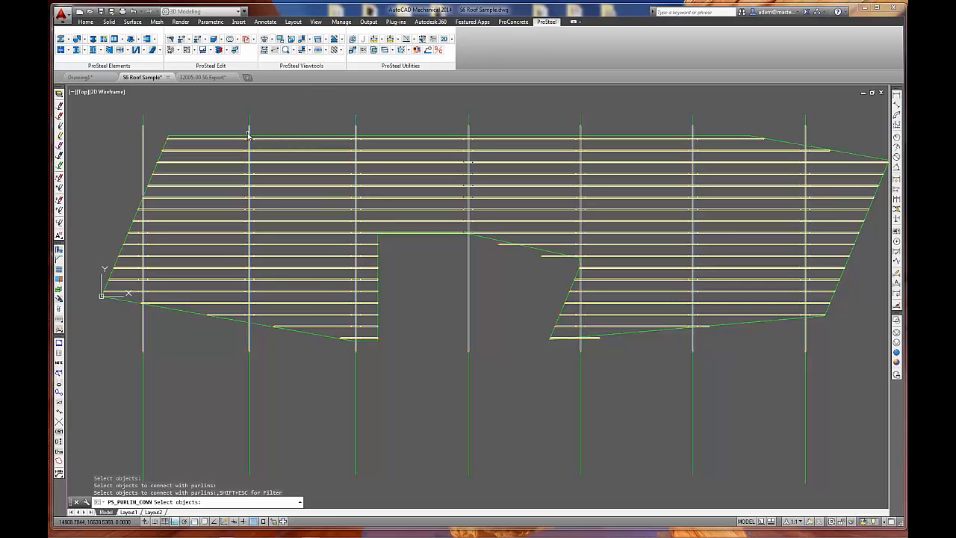
Pick the seven rafters as supports, check the cleat templates, and create purlin cleats with length 75, thickness 8 and height 195.
{"action": "left_click", "coordinate": [844, 100]}
{"action": "left_click", "coordinate": [123, 137]}
{"action": "key", "text": "Return"}
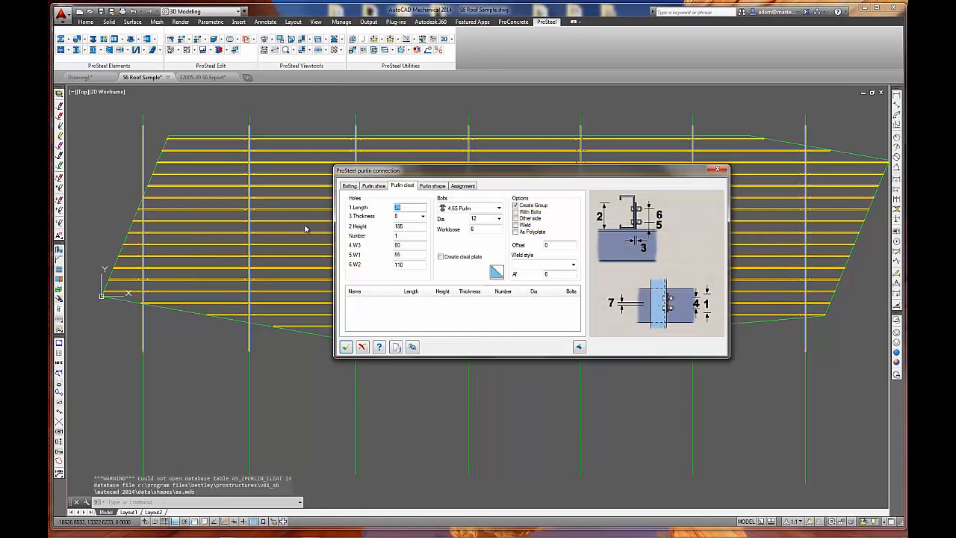
{"action": "left_click", "coordinate": [411, 347]}
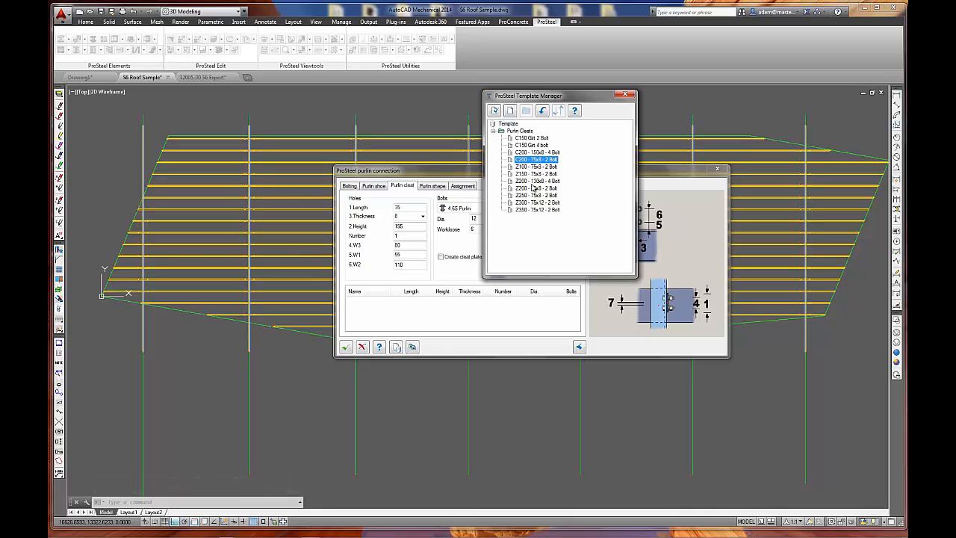
{"action": "left_click", "coordinate": [625, 95]}
{"action": "left_click", "coordinate": [345, 347]}
Examine the new cleats at the rafters and the purlin ends along the roof's slanted left edge in an isometric view.
{"action": "scroll", "coordinate": [248, 259], "scroll_direction": "up", "scroll_amount": 2}
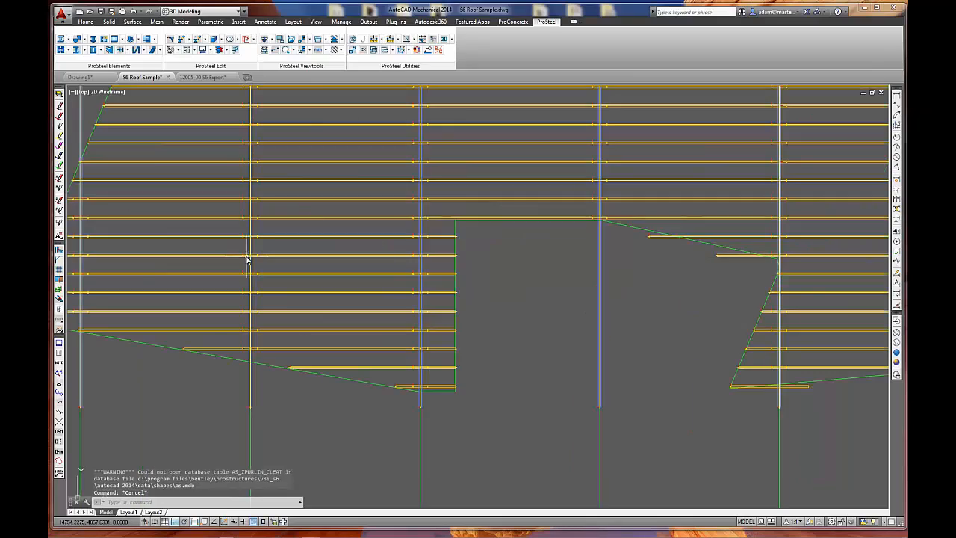
{"action": "left_click", "coordinate": [265, 40]}
{"action": "scroll", "coordinate": [281, 233], "scroll_direction": "up", "scroll_amount": 10}
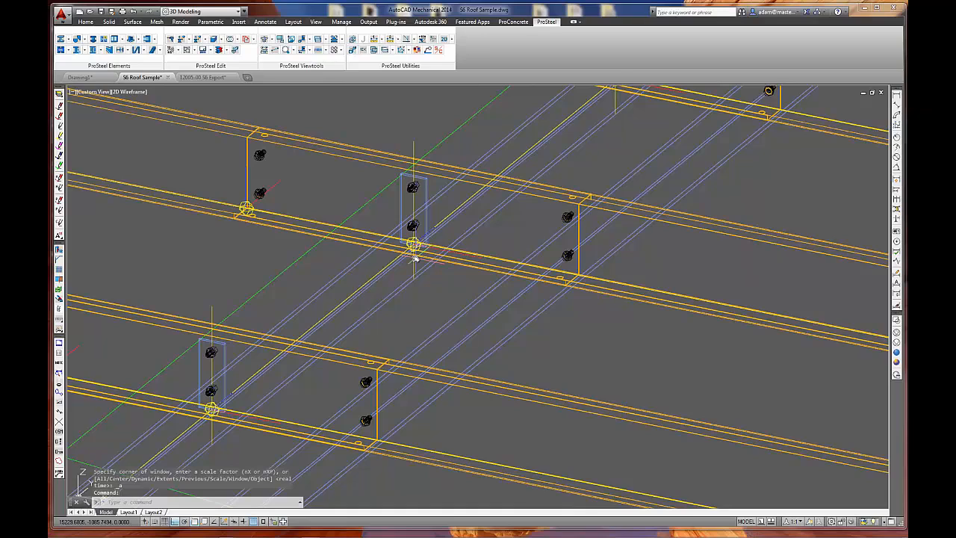
{"action": "scroll", "coordinate": [415, 258], "scroll_direction": "down", "scroll_amount": 6}
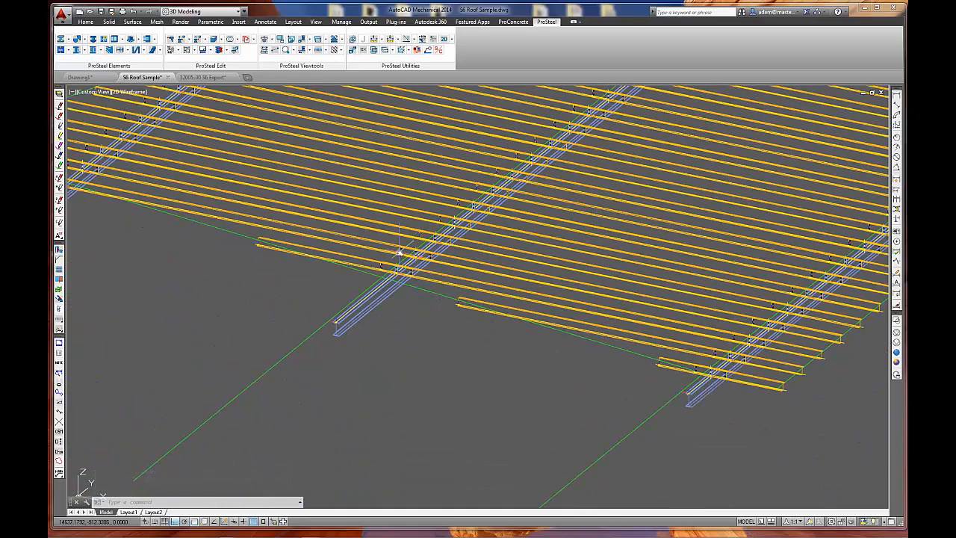
{"action": "scroll", "coordinate": [415, 256], "scroll_direction": "down", "scroll_amount": 4}
{"action": "scroll", "coordinate": [444, 380], "scroll_direction": "up", "scroll_amount": 5}
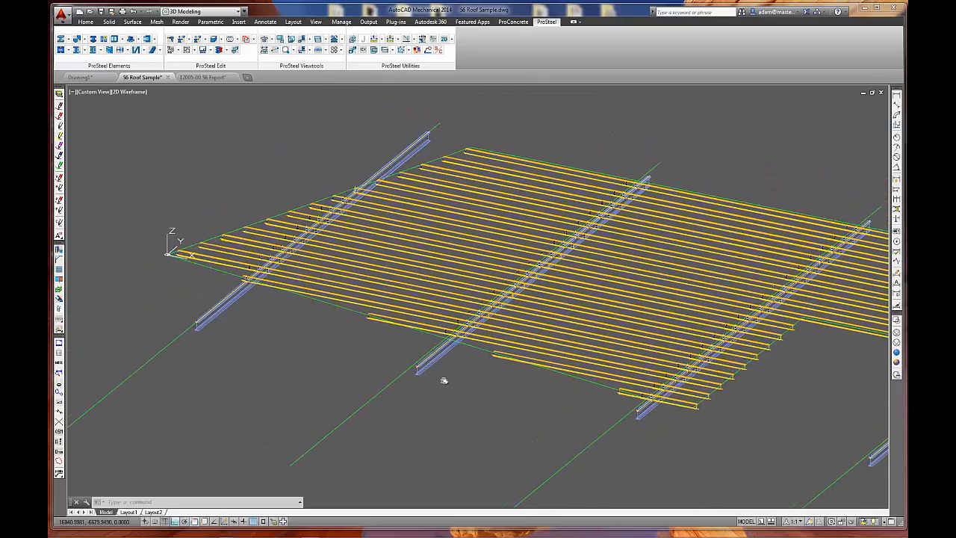
{"action": "scroll", "coordinate": [440, 198], "scroll_direction": "up", "scroll_amount": 3}
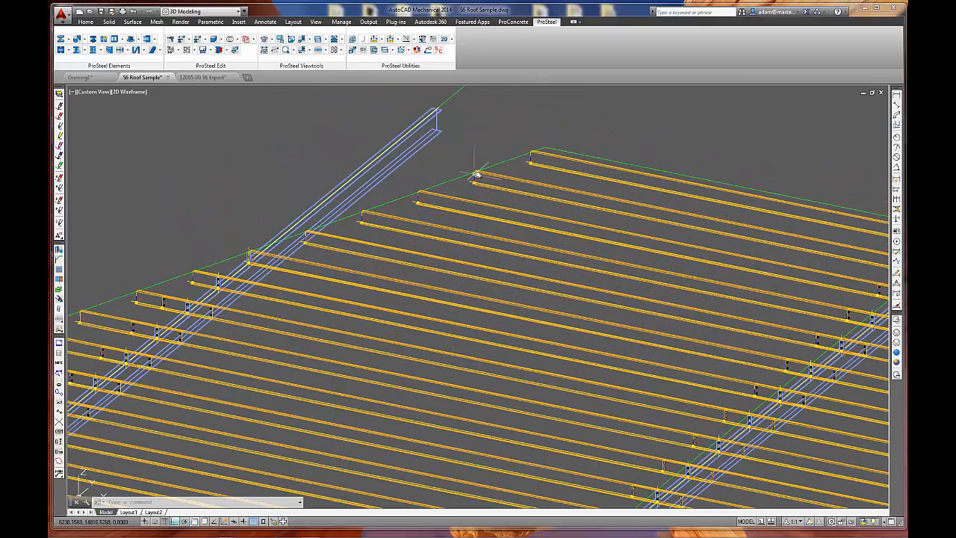
{"action": "scroll", "coordinate": [478, 176], "scroll_direction": "up", "scroll_amount": 3}
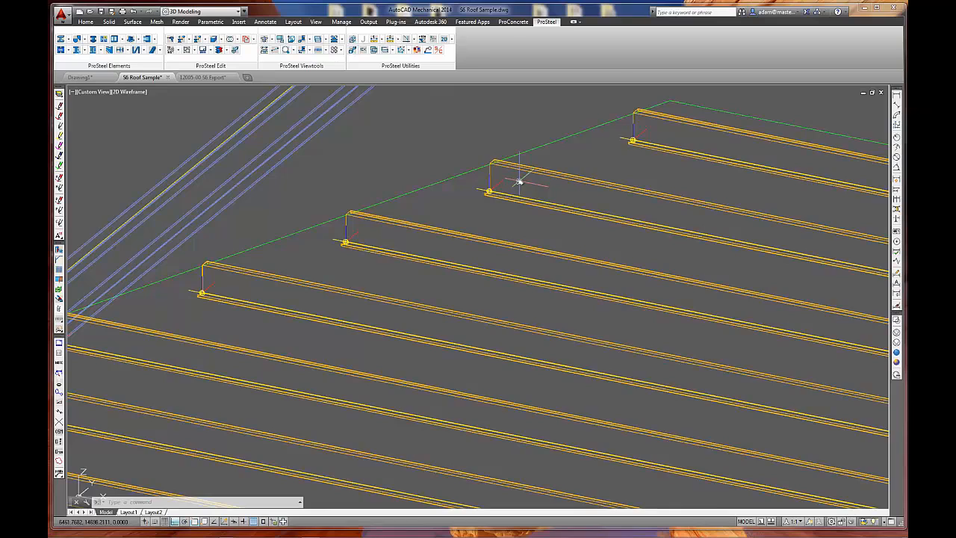
{"action": "scroll", "coordinate": [518, 179], "scroll_direction": "down", "scroll_amount": 3}
{"action": "middle_click_drag", "start_coordinate": [308, 206], "coordinate": [398, 207]}
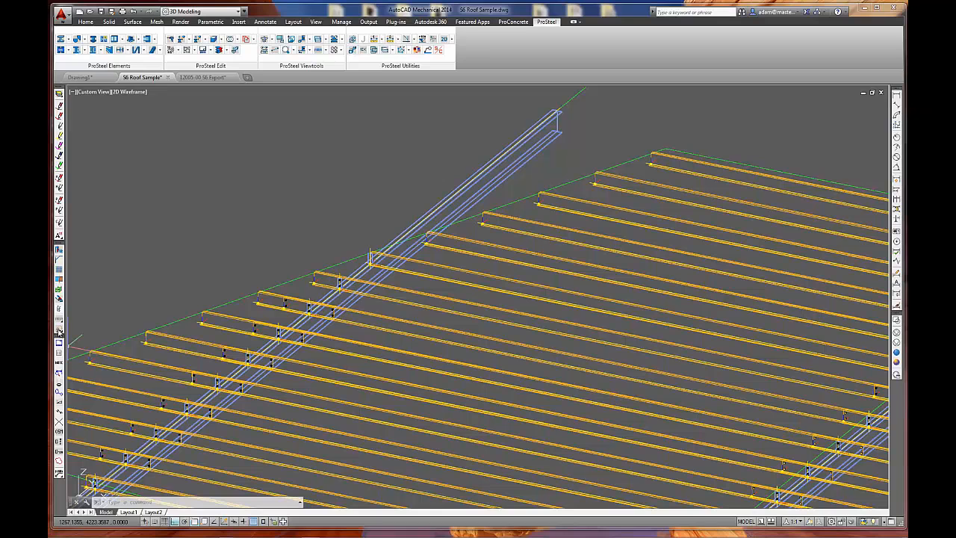
Drill web and flange holes in the nearest ends of the five uppermost purlins along the roof's slanted left edge.
{"action": "left_click_drag", "start_coordinate": [59, 331], "coordinate": [80, 332]}
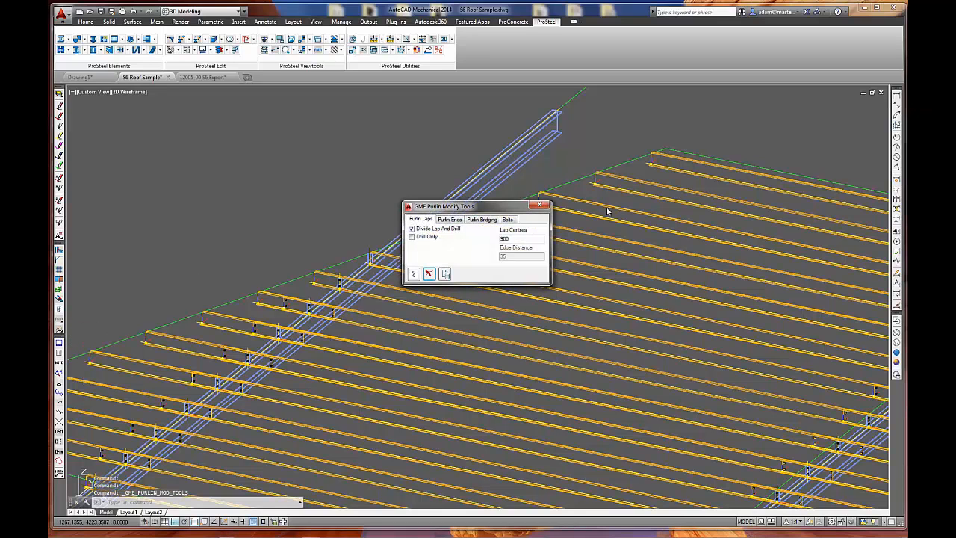
{"action": "left_click", "coordinate": [451, 219]}
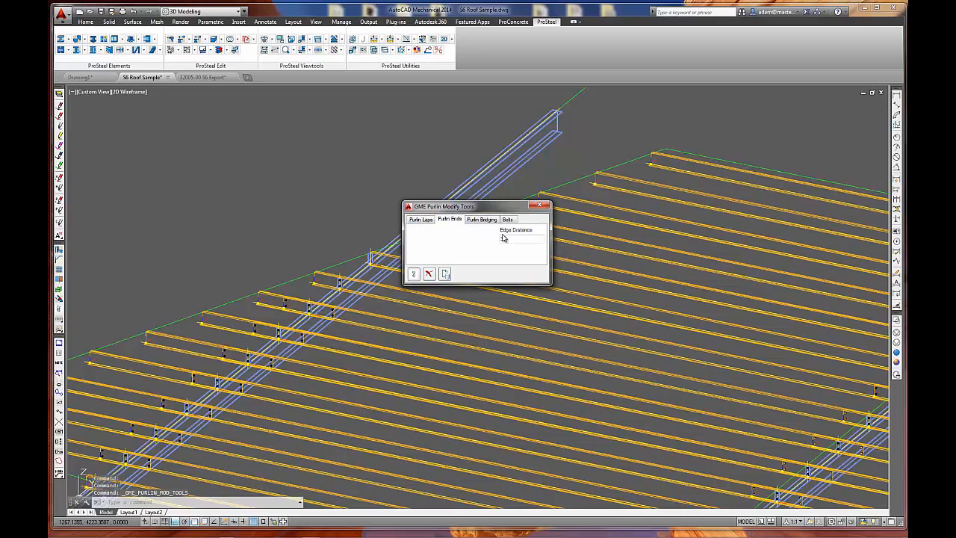
{"action": "left_click", "coordinate": [413, 274]}
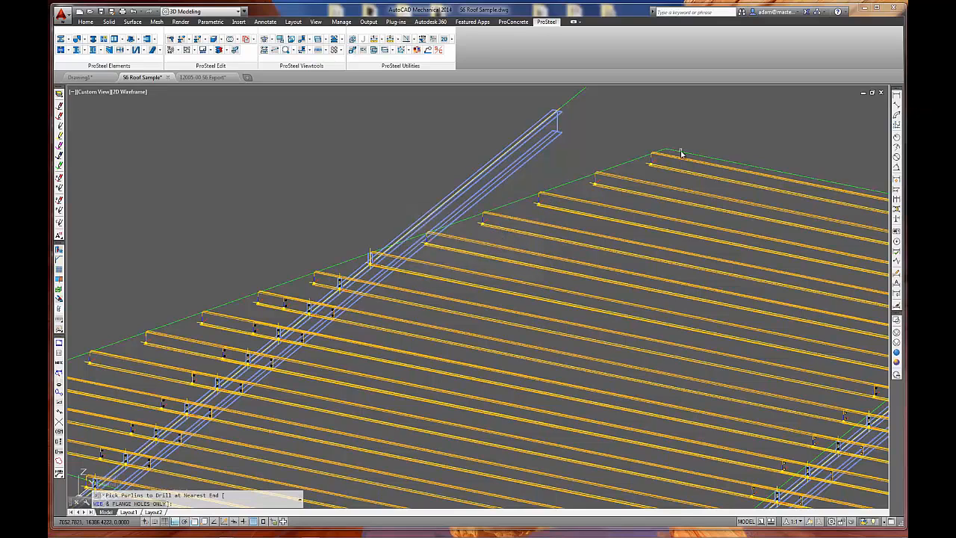
{"action": "left_click", "coordinate": [650, 164]}
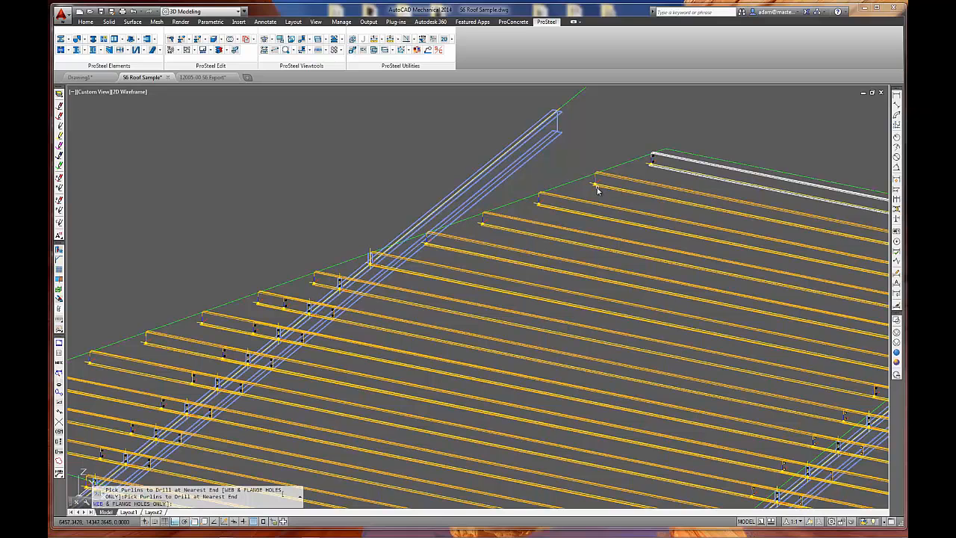
{"action": "left_click", "coordinate": [596, 185]}
{"action": "left_click", "coordinate": [537, 208]}
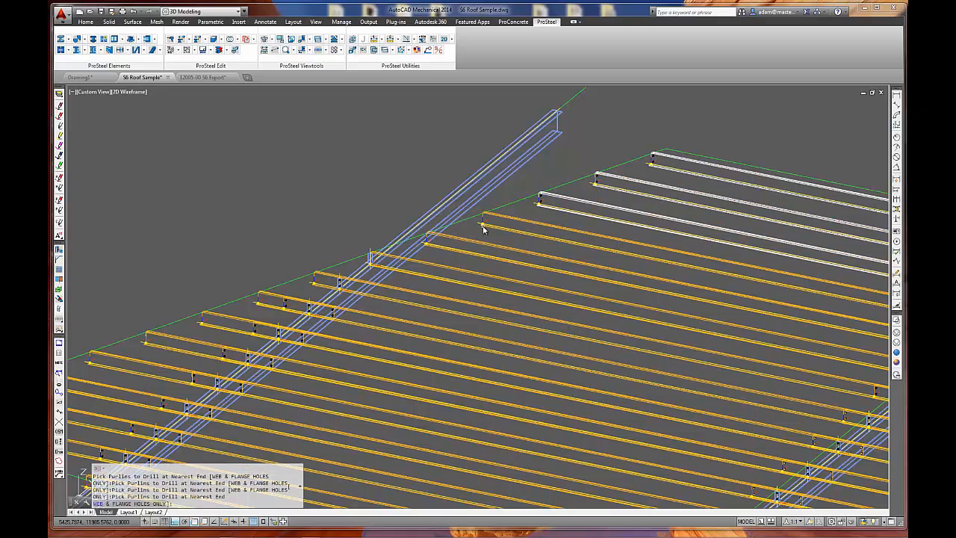
{"action": "left_click", "coordinate": [483, 229]}
{"action": "left_click", "coordinate": [430, 248]}
{"action": "middle_click_drag", "start_coordinate": [375, 259], "coordinate": [621, 150]}
{"action": "scroll", "coordinate": [253, 270], "scroll_direction": "up", "scroll_amount": 3}
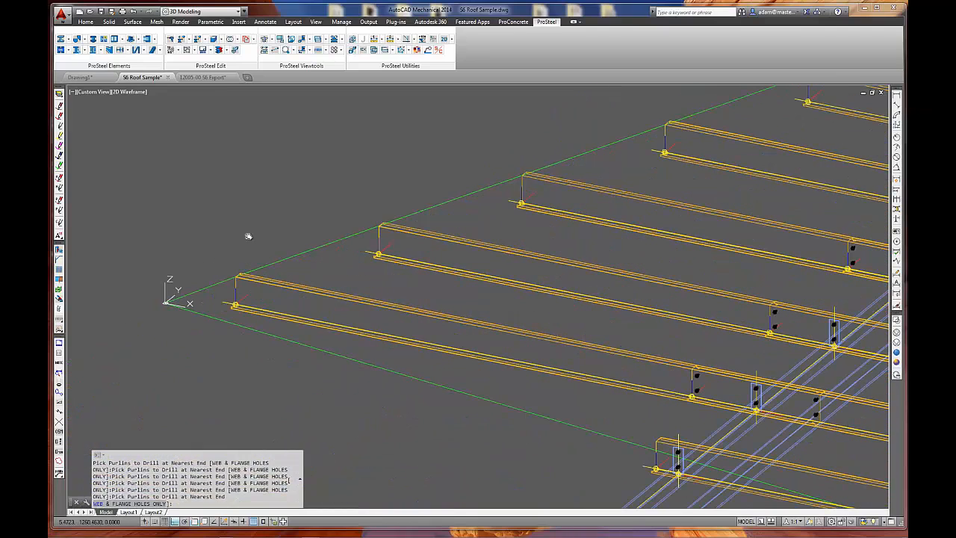
{"action": "key", "text": "Return"}
Drill web and flange holes in the nearest ends of the six lower purlins along the roof's slanted left edge.
{"action": "left_click", "coordinate": [505, 221]}
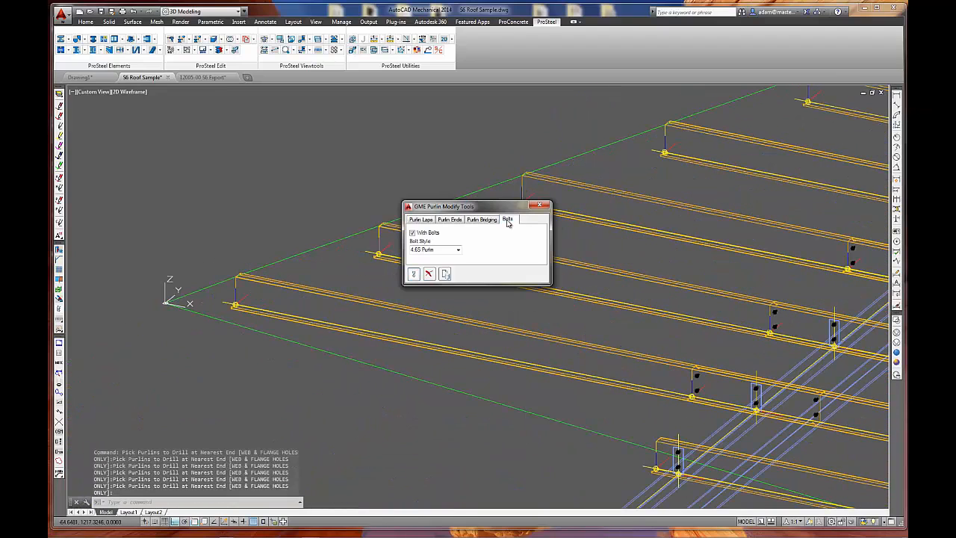
{"action": "left_click", "coordinate": [450, 220]}
{"action": "left_click", "coordinate": [414, 274]}
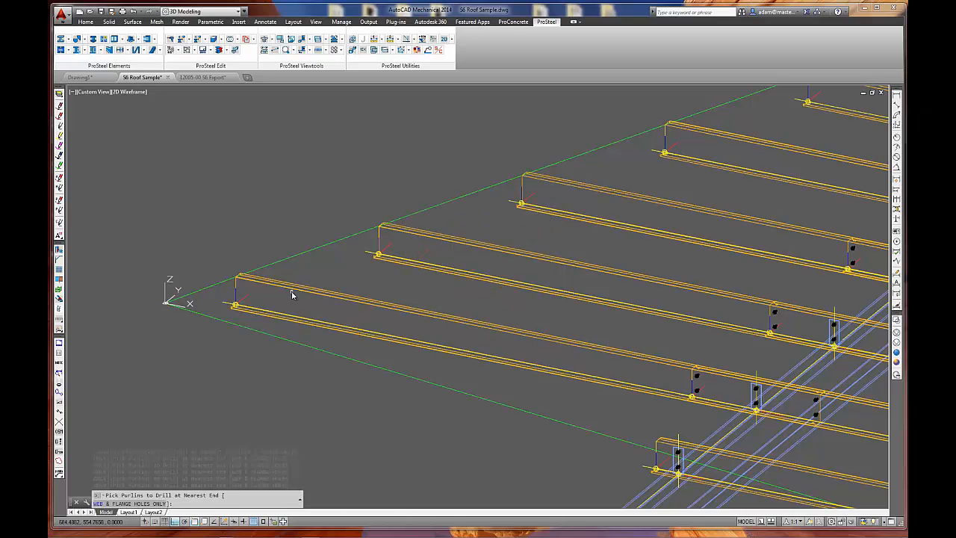
{"action": "left_click", "coordinate": [242, 280]}
{"action": "left_click", "coordinate": [400, 230]}
{"action": "left_click", "coordinate": [528, 178]}
{"action": "middle_click_drag", "start_coordinate": [623, 171], "coordinate": [445, 237]}
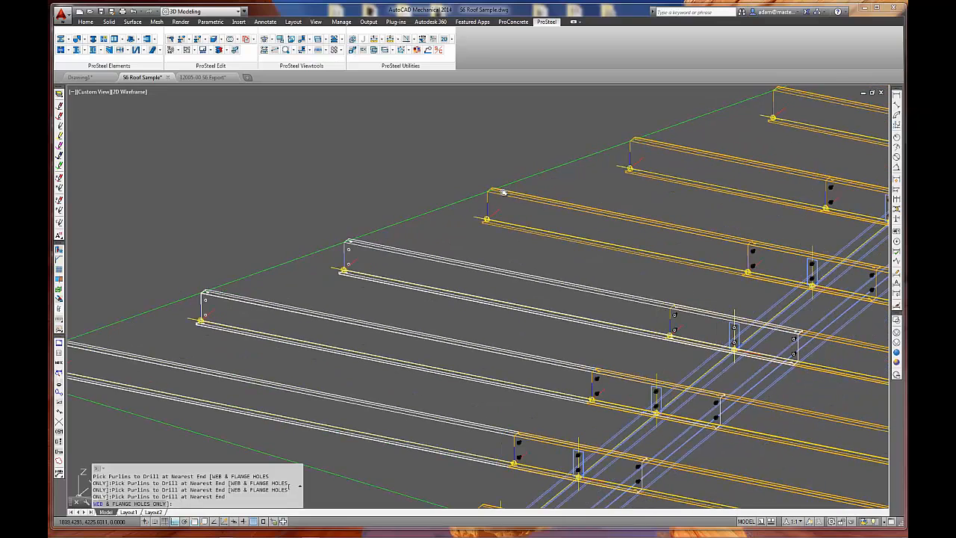
{"action": "left_click", "coordinate": [504, 193]}
{"action": "middle_click_drag", "start_coordinate": [674, 152], "coordinate": [493, 193]}
{"action": "left_click", "coordinate": [464, 183]}
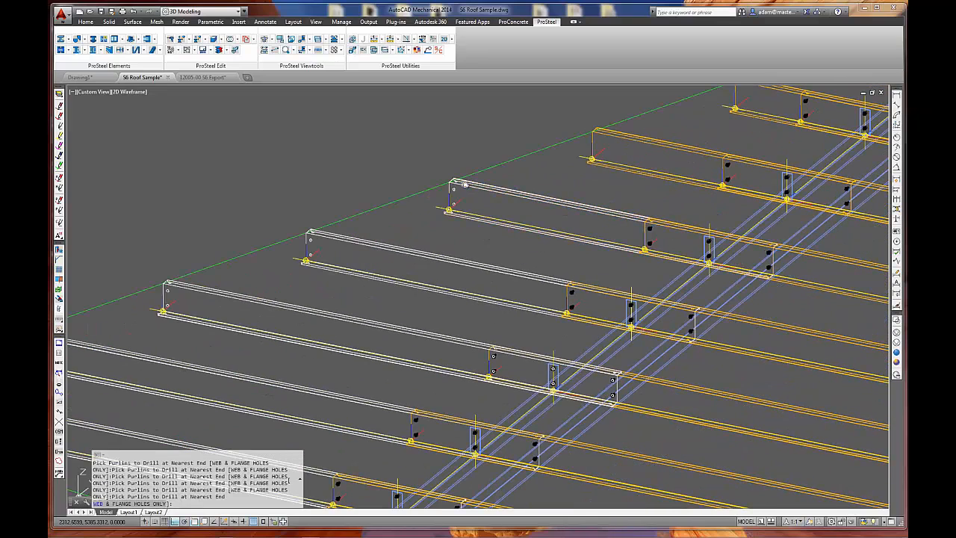
{"action": "middle_click_drag", "start_coordinate": [565, 165], "coordinate": [450, 174]}
{"action": "scroll", "coordinate": [439, 177], "scroll_direction": "up", "scroll_amount": 3}
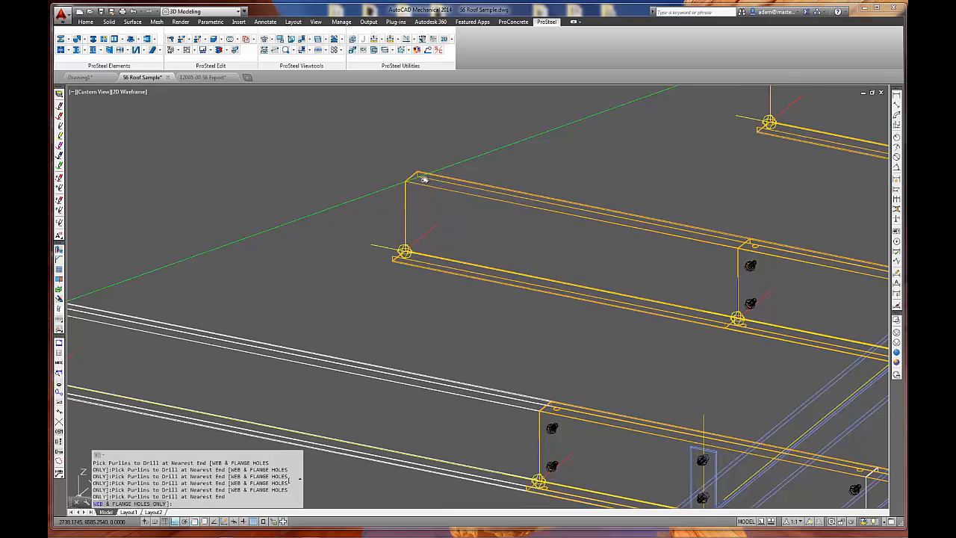
{"action": "left_click", "coordinate": [424, 179]}
{"action": "scroll", "coordinate": [430, 231], "scroll_direction": "down", "scroll_amount": 3}
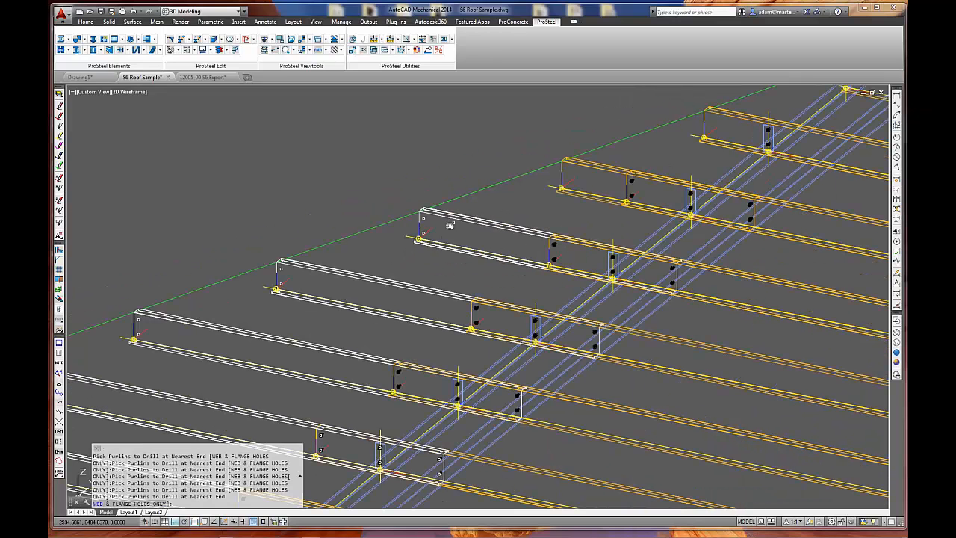
{"action": "key", "text": "Return"}
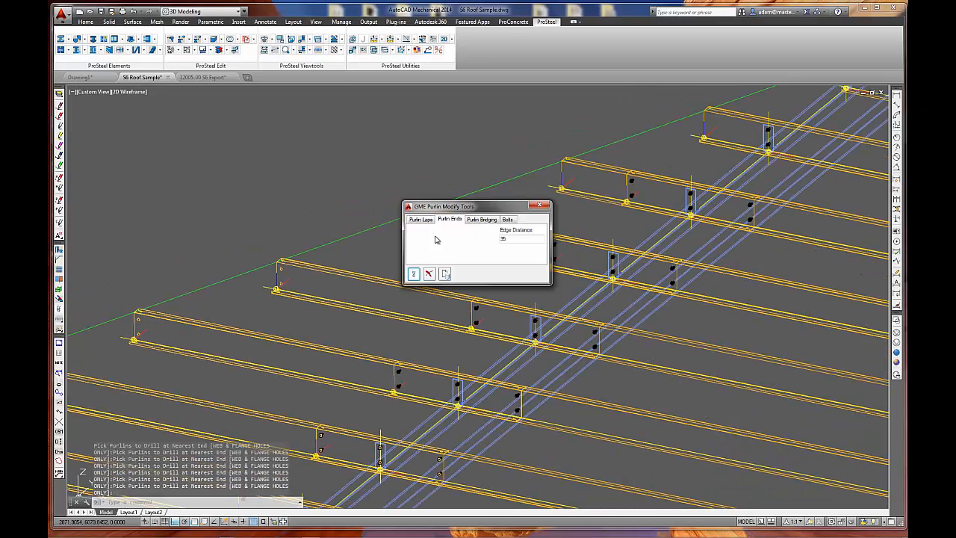
{"action": "left_click", "coordinate": [429, 275]}
Examine the drilled web and flange holes at a purlin end up close, and look over the whole roof.
{"action": "scroll", "coordinate": [440, 224], "scroll_direction": "up", "scroll_amount": 6}
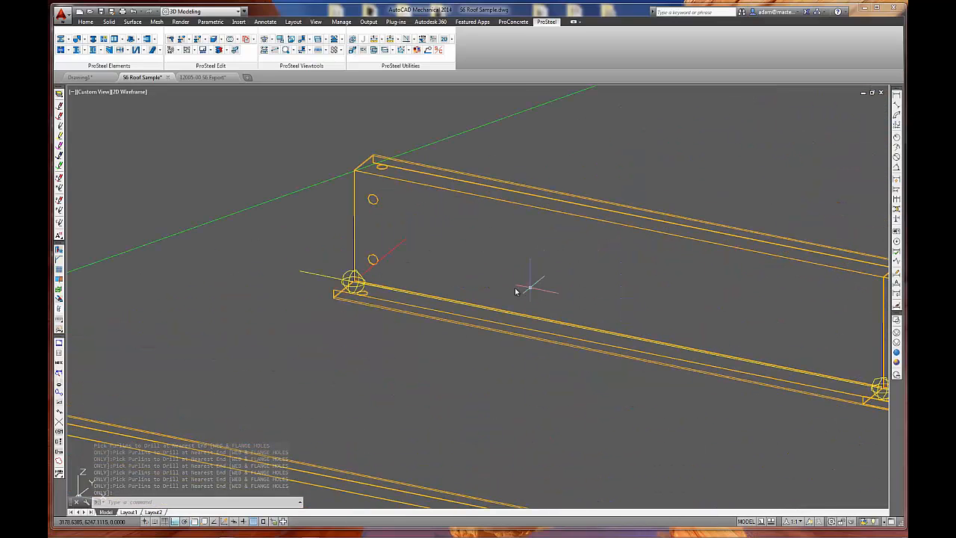
{"action": "scroll", "coordinate": [374, 196], "scroll_direction": "up", "scroll_amount": 2}
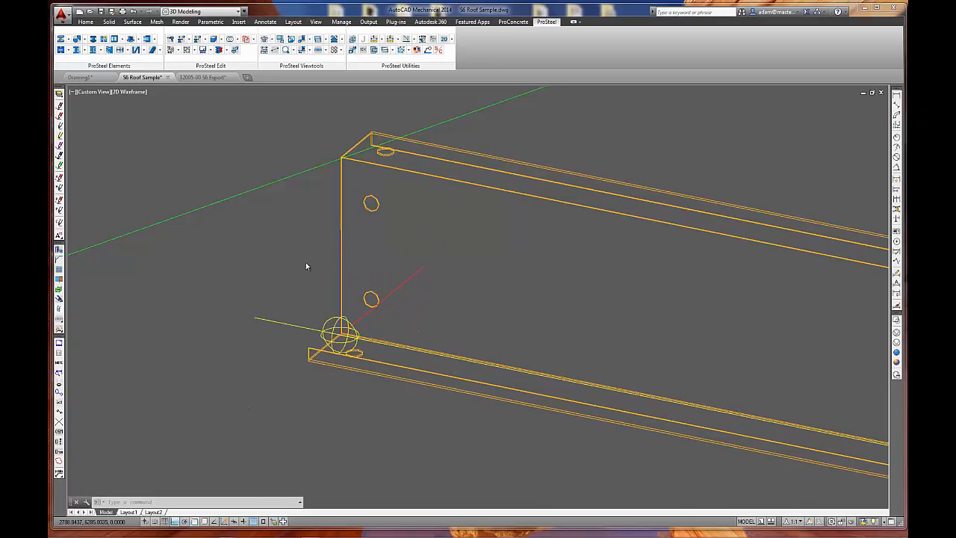
{"action": "scroll", "coordinate": [320, 252], "scroll_direction": "down", "scroll_amount": 8}
{"action": "scroll", "coordinate": [386, 276], "scroll_direction": "down", "scroll_amount": 5}
{"action": "middle_click_drag", "start_coordinate": [452, 301], "coordinate": [402, 243]}
{"action": "scroll", "coordinate": [683, 310], "scroll_direction": "down", "scroll_amount": 4}
{"action": "middle_click_drag", "start_coordinate": [714, 321], "coordinate": [528, 272]}
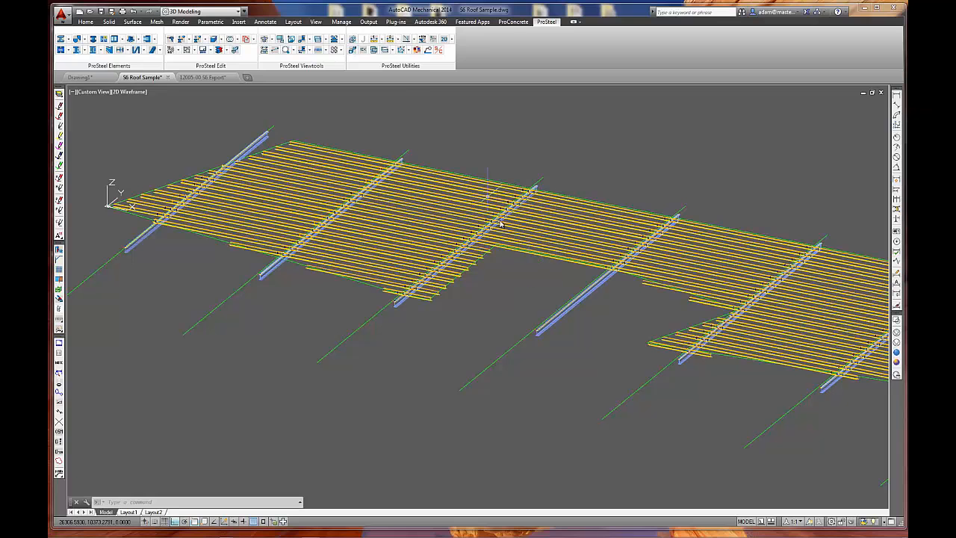
Show the roof in plan view and examine the available shape sizes in the BHP BRIDGING class of user shapes.
{"action": "left_click", "coordinate": [291, 40]}
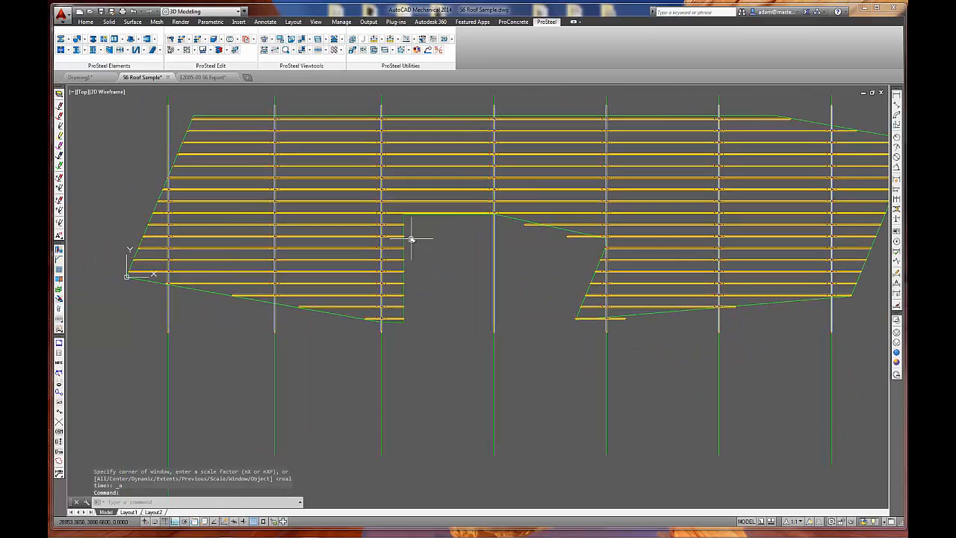
{"action": "left_click", "coordinate": [61, 40]}
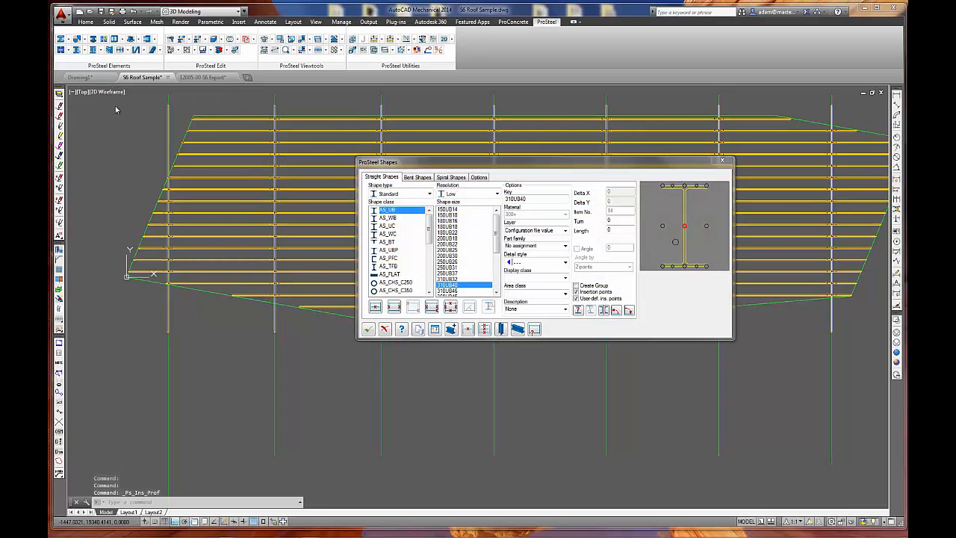
{"action": "left_click", "coordinate": [385, 195]}
{"action": "left_click", "coordinate": [398, 215]}
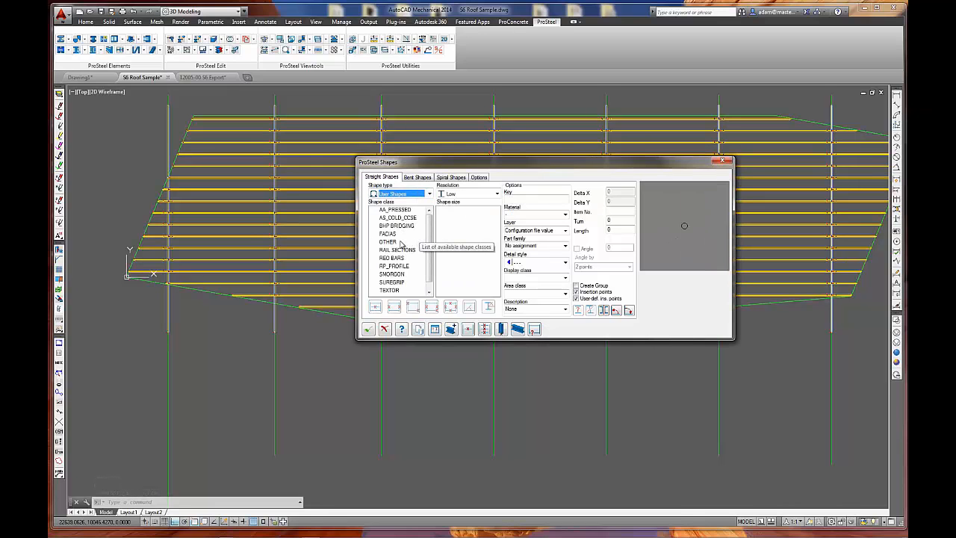
{"action": "left_click", "coordinate": [397, 226]}
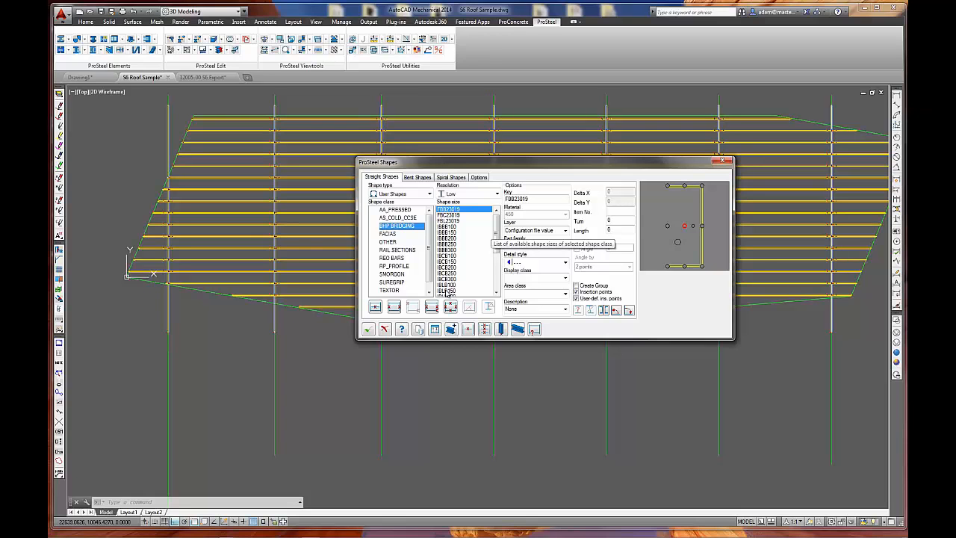
{"action": "left_click", "coordinate": [383, 329]}
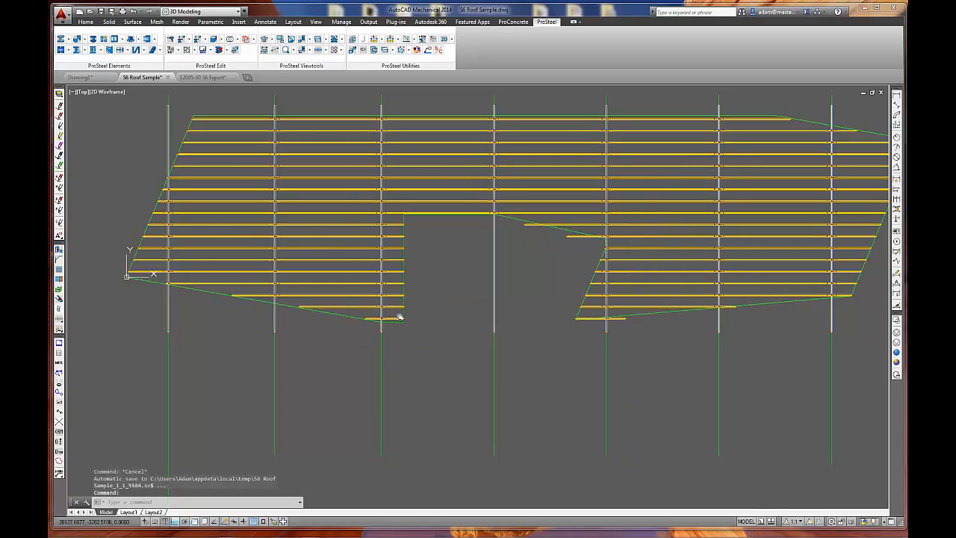
Start the Bridging tool for the roof purlins and choose Standard Roof Bridging as the bridge type.
{"action": "middle_click_drag", "start_coordinate": [400, 317], "coordinate": [381, 336]}
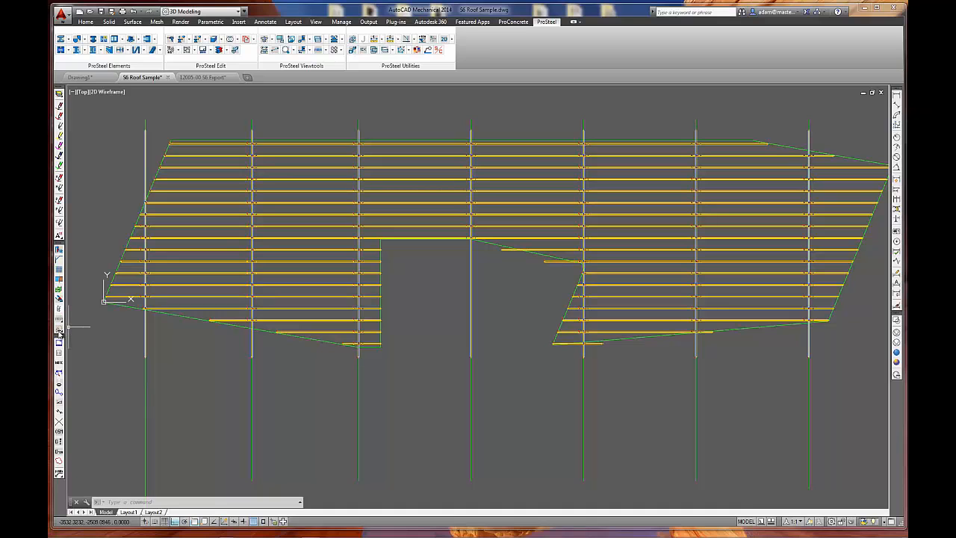
{"action": "left_click_drag", "start_coordinate": [59, 334], "coordinate": [90, 329]}
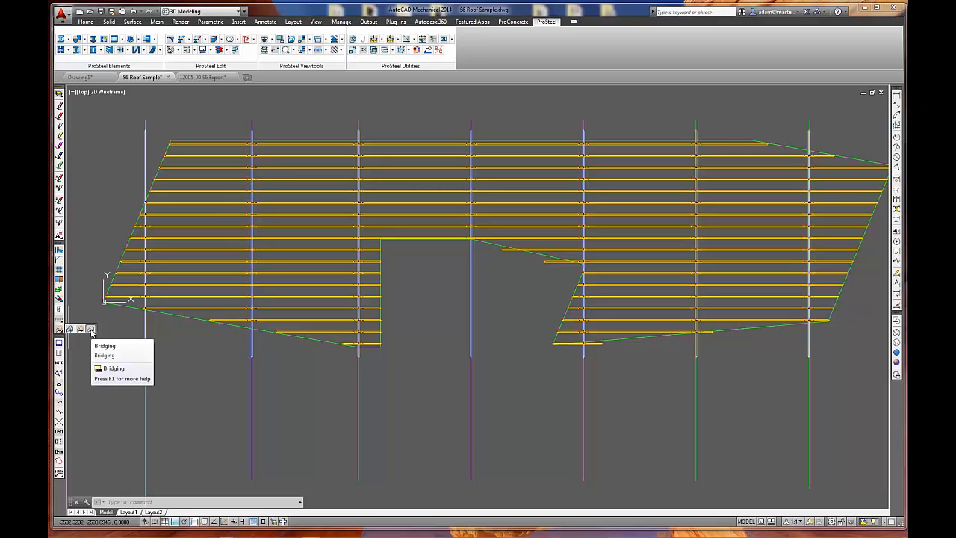
{"action": "left_click", "coordinate": [92, 329]}
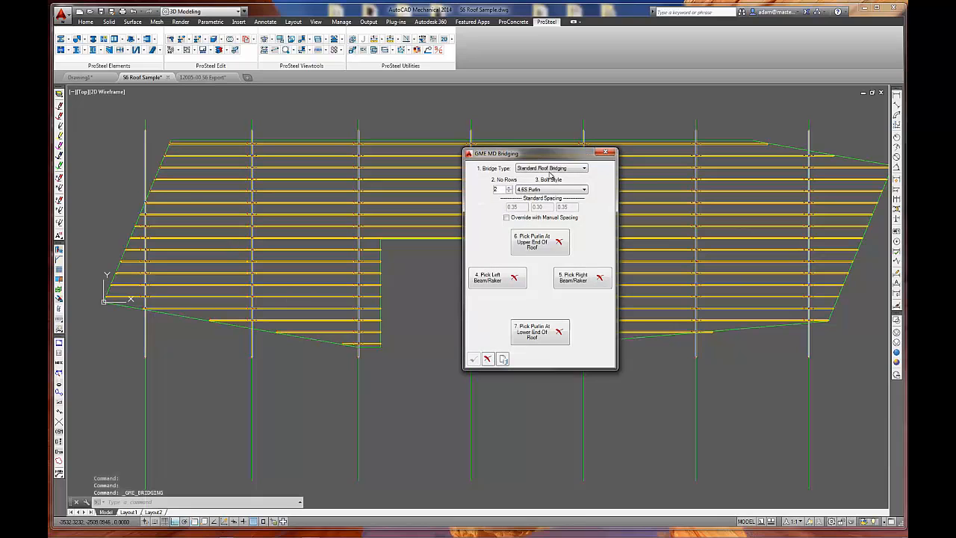
{"action": "left_click", "coordinate": [583, 168]}
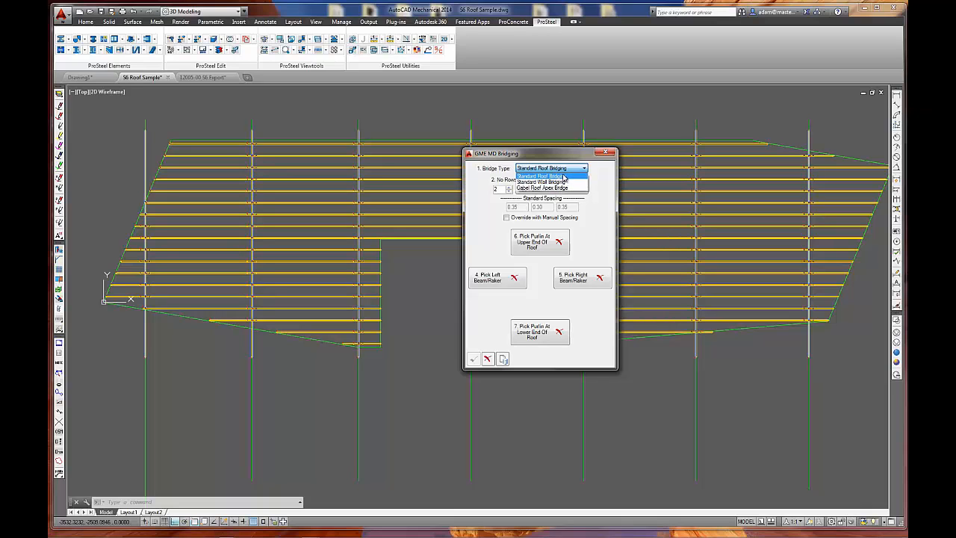
{"action": "left_click", "coordinate": [563, 176]}
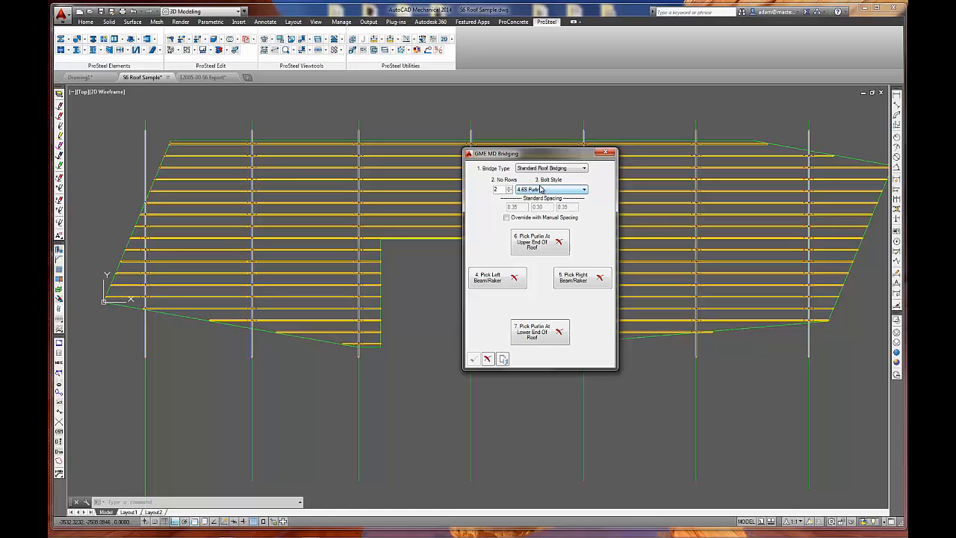
Set the number of bridging rows to 3, switch the manual spacing override on, and return to standard spacing.
{"action": "left_click", "coordinate": [508, 189]}
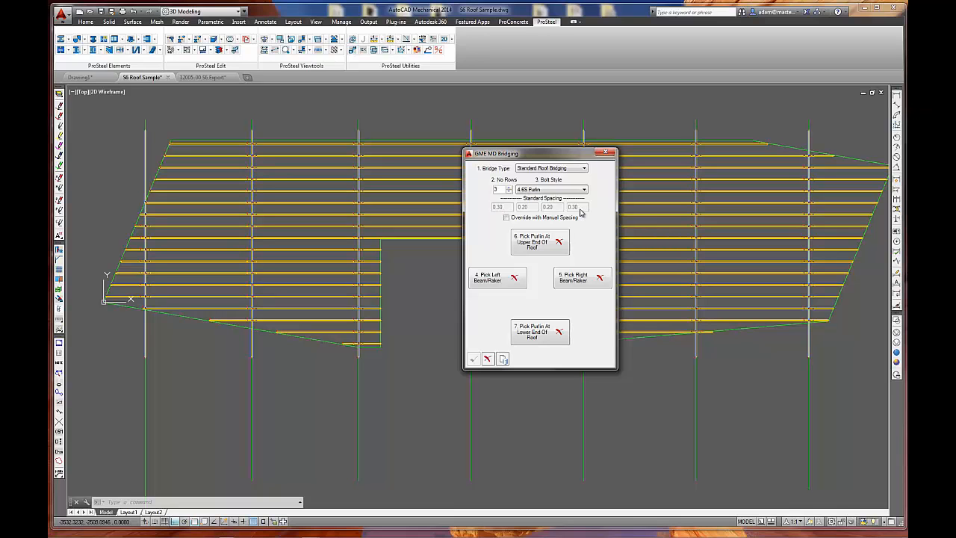
{"action": "left_click", "coordinate": [506, 217]}
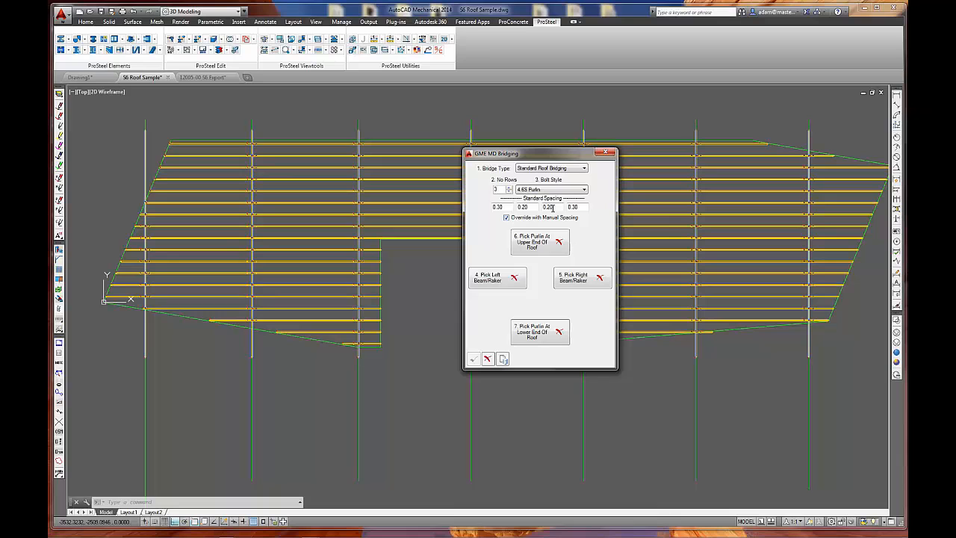
{"action": "left_click", "coordinate": [507, 218]}
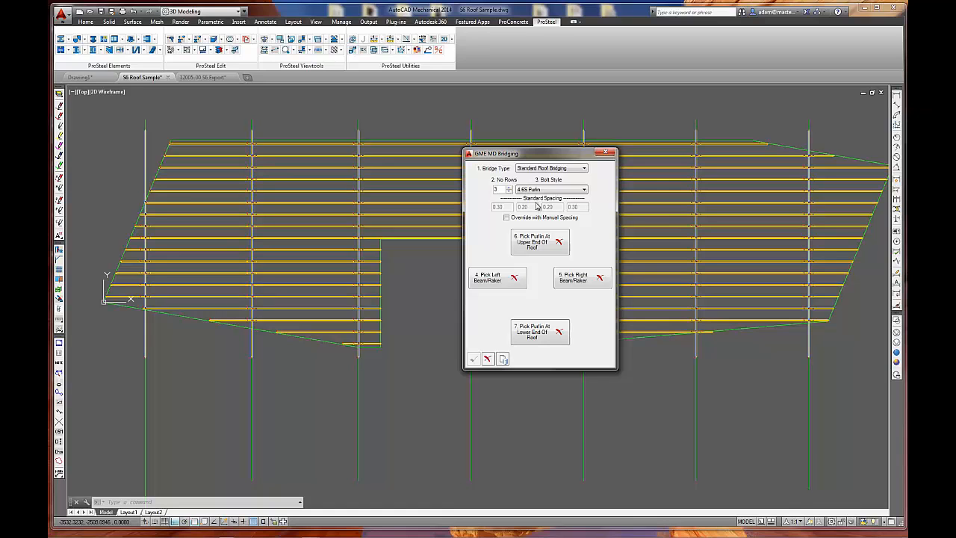
Choose the topmost purlin as the upper end and the purlin beside the slanted lower roof edge as the lower end.
{"action": "left_click", "coordinate": [540, 244]}
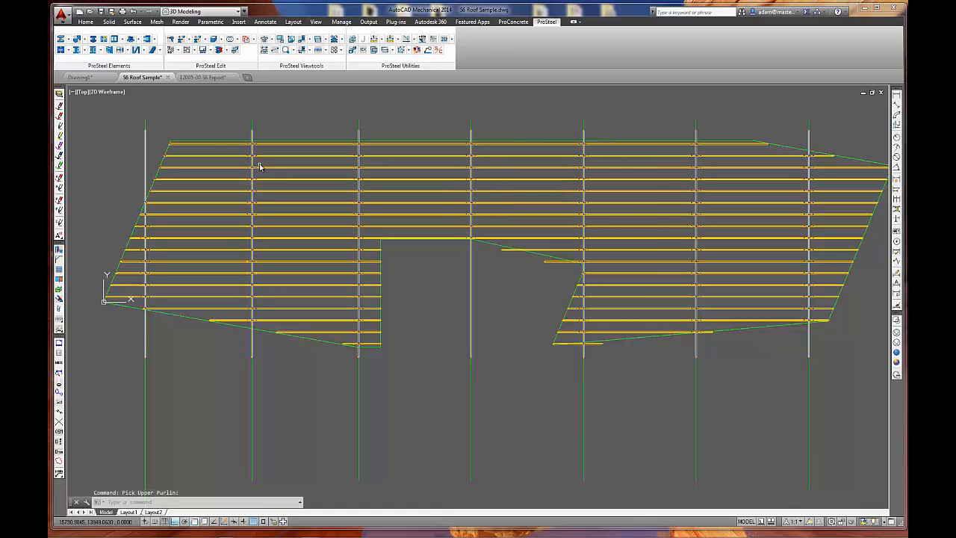
{"action": "left_click", "coordinate": [214, 144]}
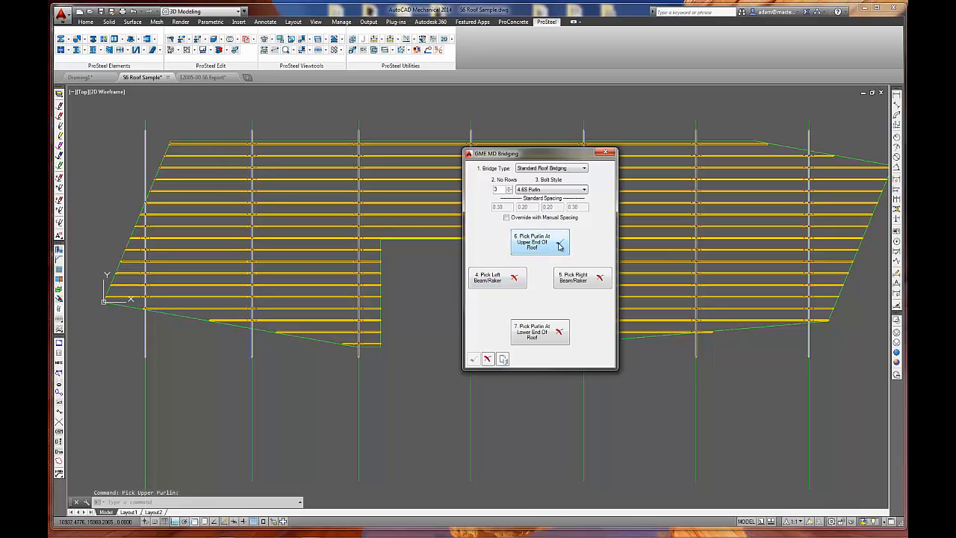
{"action": "left_click", "coordinate": [539, 332]}
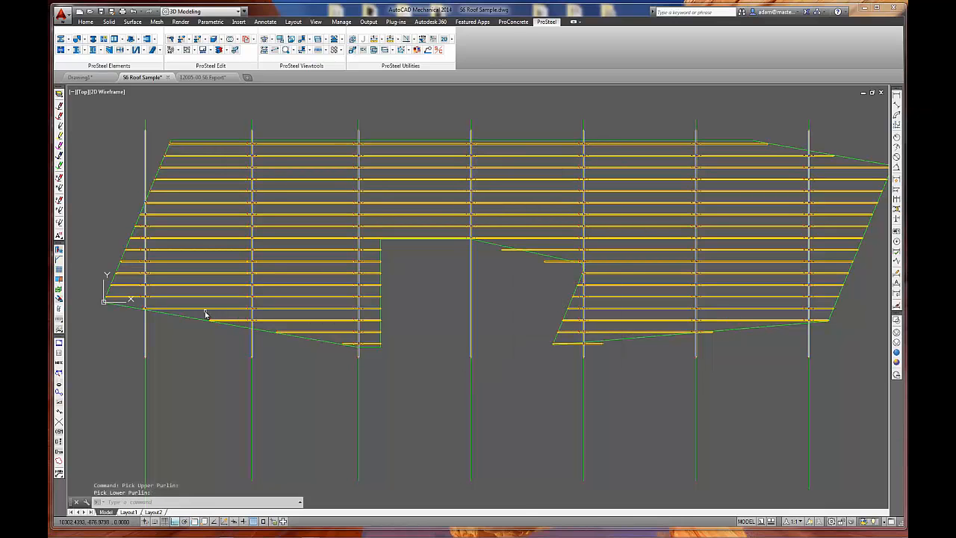
{"action": "left_click", "coordinate": [201, 312]}
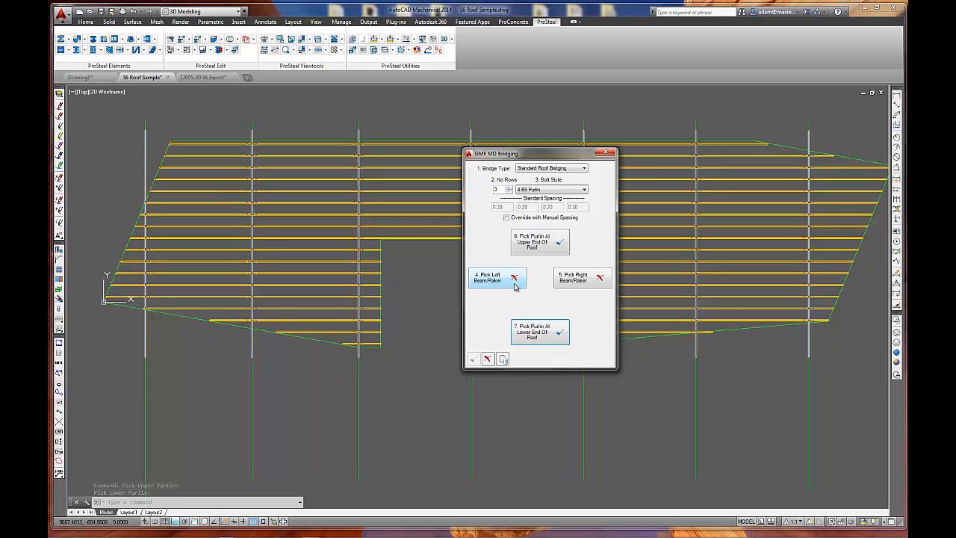
Set the topmost purlin as the bridging's upper end and the third purlin down as its lower end.
{"action": "left_click", "coordinate": [543, 244]}
{"action": "left_click", "coordinate": [215, 144]}
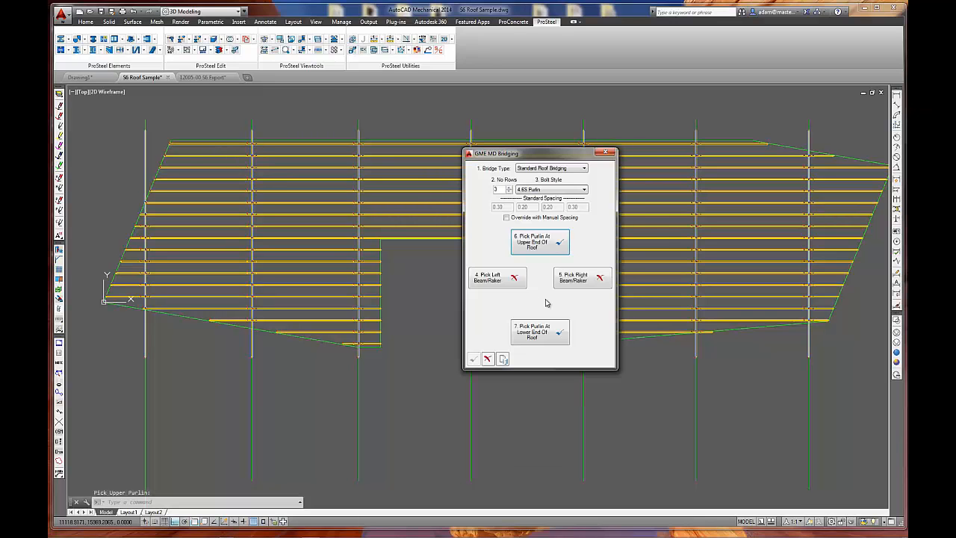
{"action": "left_click", "coordinate": [544, 332]}
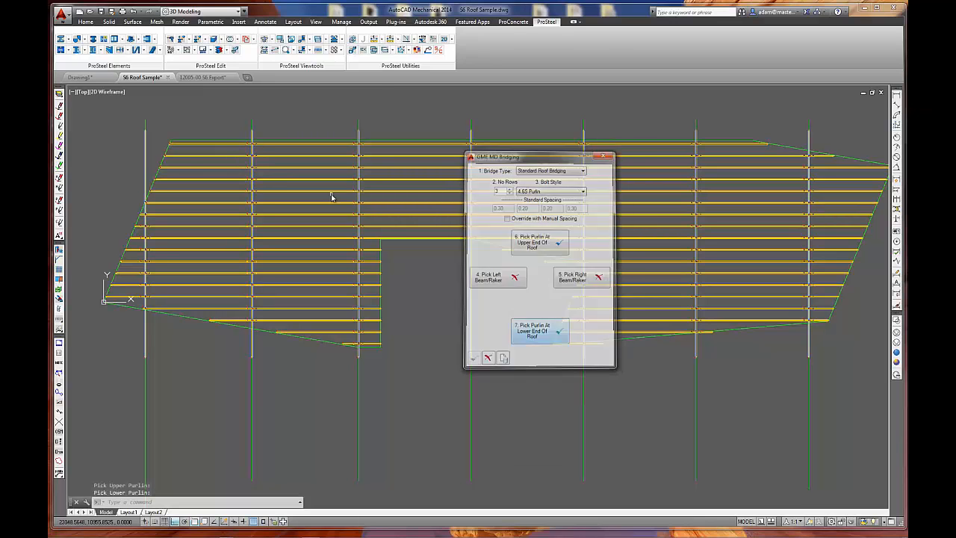
{"action": "left_click", "coordinate": [221, 169]}
Assign the first and second rafters as the left and right boundary beams and create the bridging between them.
{"action": "left_click", "coordinate": [511, 278]}
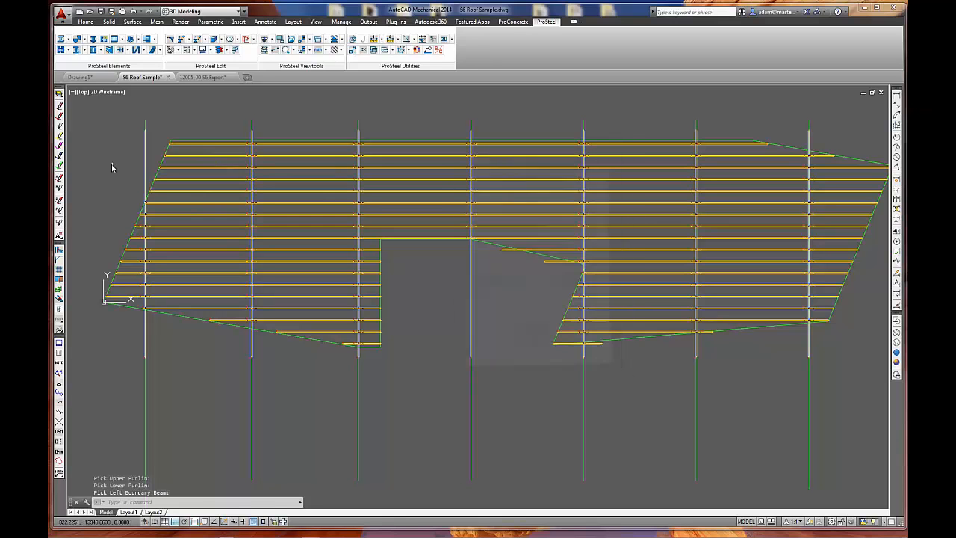
{"action": "left_click", "coordinate": [145, 163]}
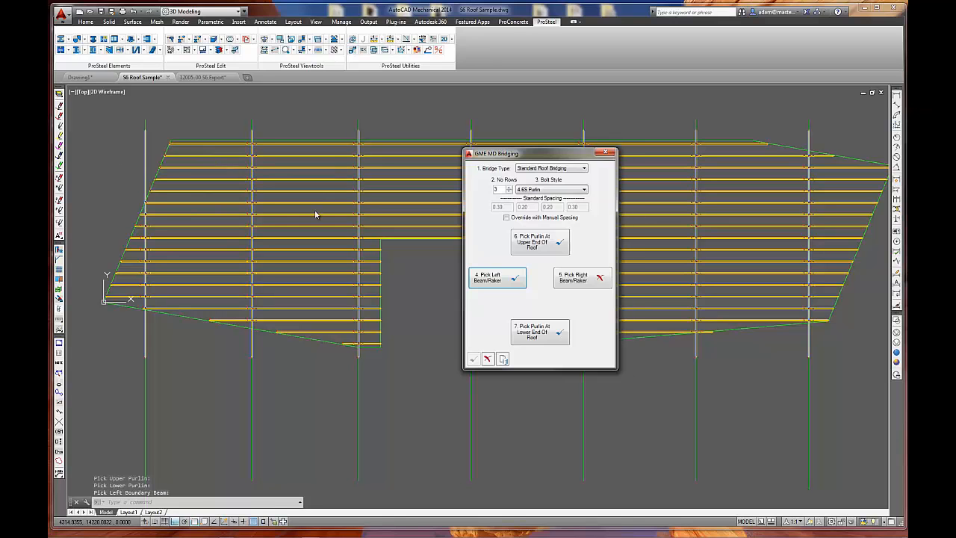
{"action": "left_click", "coordinate": [582, 278]}
{"action": "left_click", "coordinate": [252, 165]}
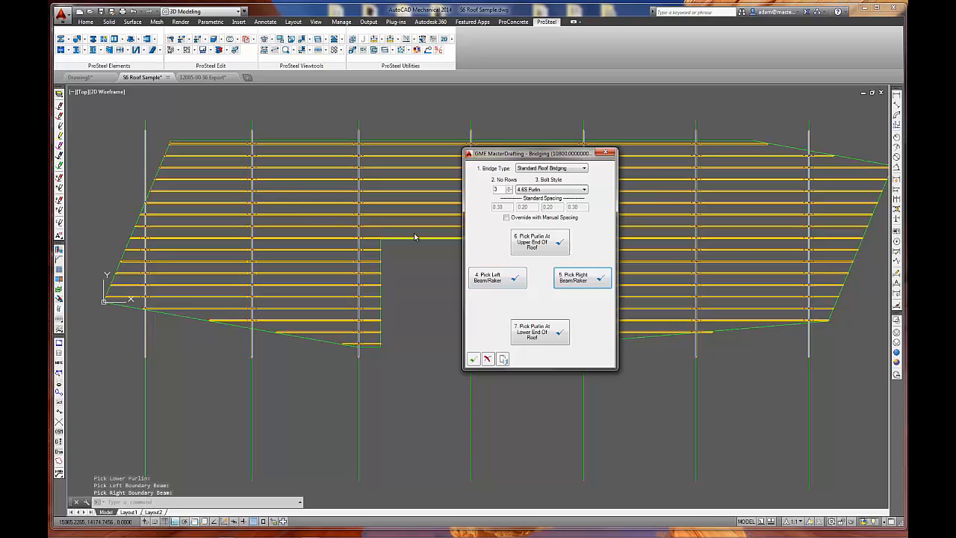
{"action": "left_click", "coordinate": [474, 359]}
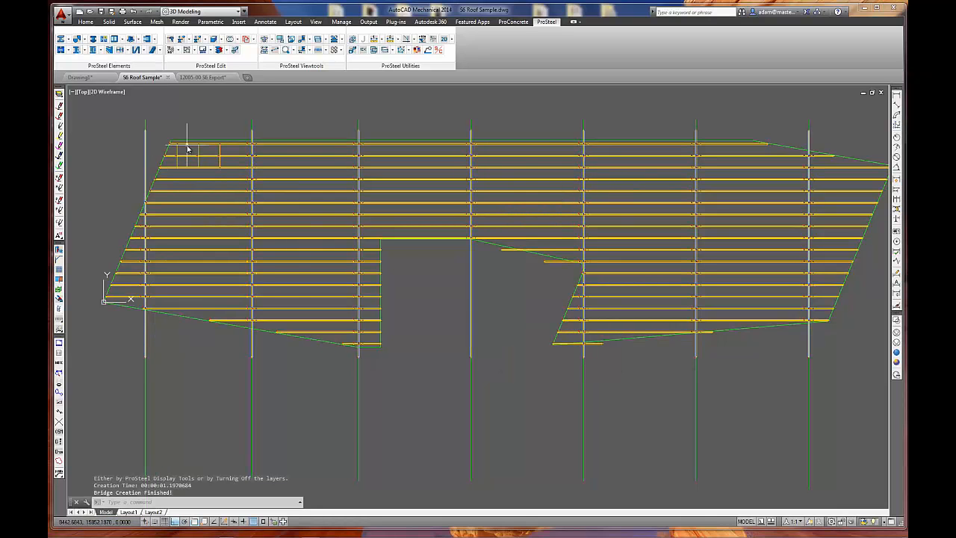
Examine the bolt connection at a bridging end up close, and look over the bridging between the top three purlins.
{"action": "scroll", "coordinate": [180, 152], "scroll_direction": "up", "scroll_amount": 10}
{"action": "scroll", "coordinate": [216, 341], "scroll_direction": "up", "scroll_amount": 10}
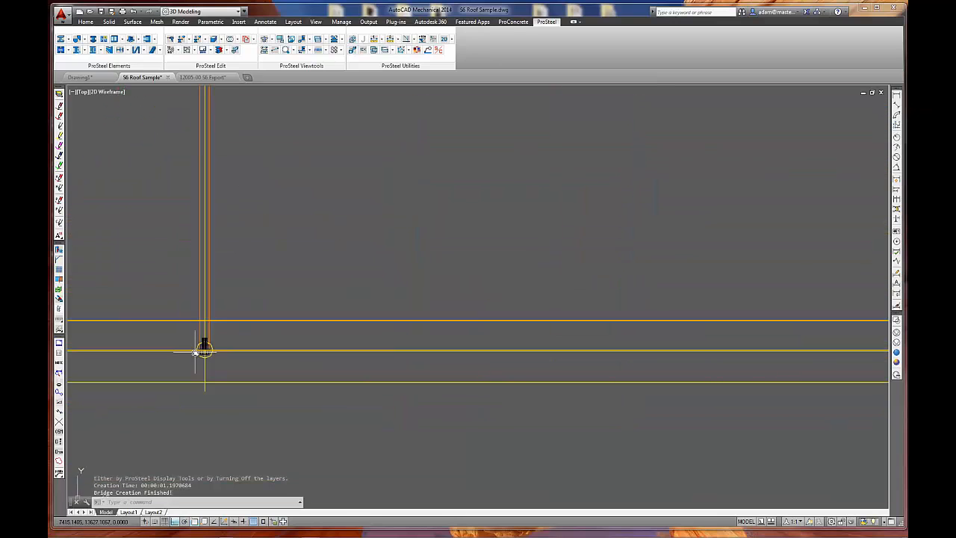
{"action": "scroll", "coordinate": [220, 356], "scroll_direction": "up", "scroll_amount": 5}
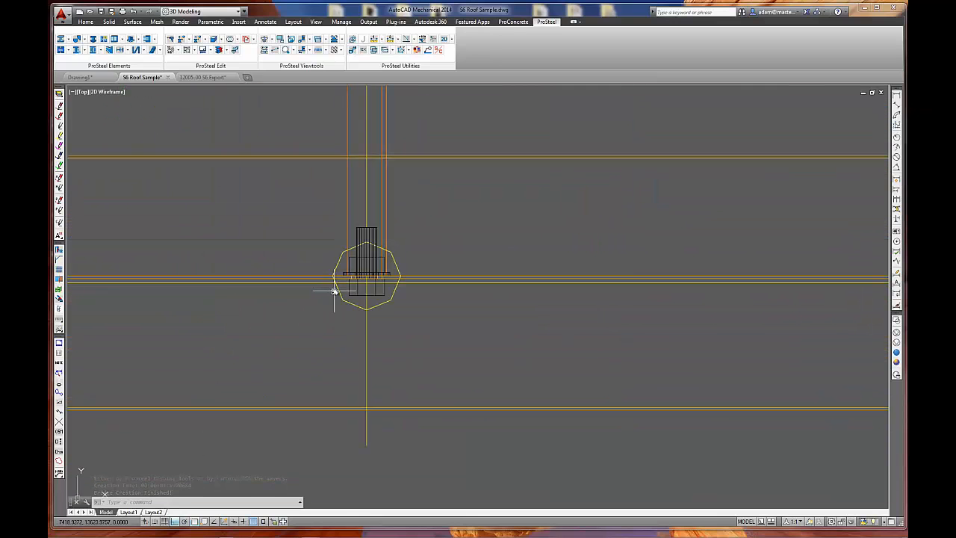
{"action": "scroll", "coordinate": [371, 316], "scroll_direction": "down", "scroll_amount": 10}
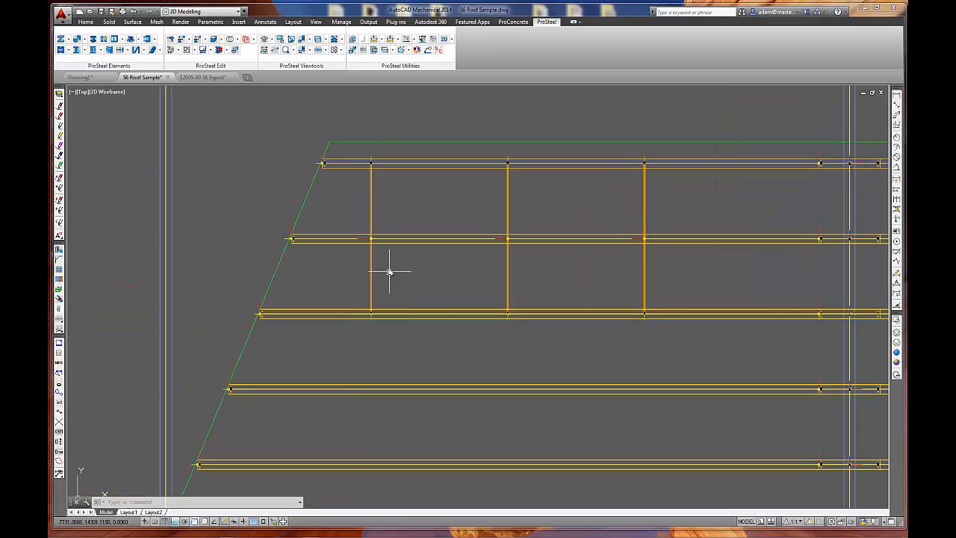
{"action": "middle_click_drag", "start_coordinate": [390, 271], "coordinate": [301, 264]}
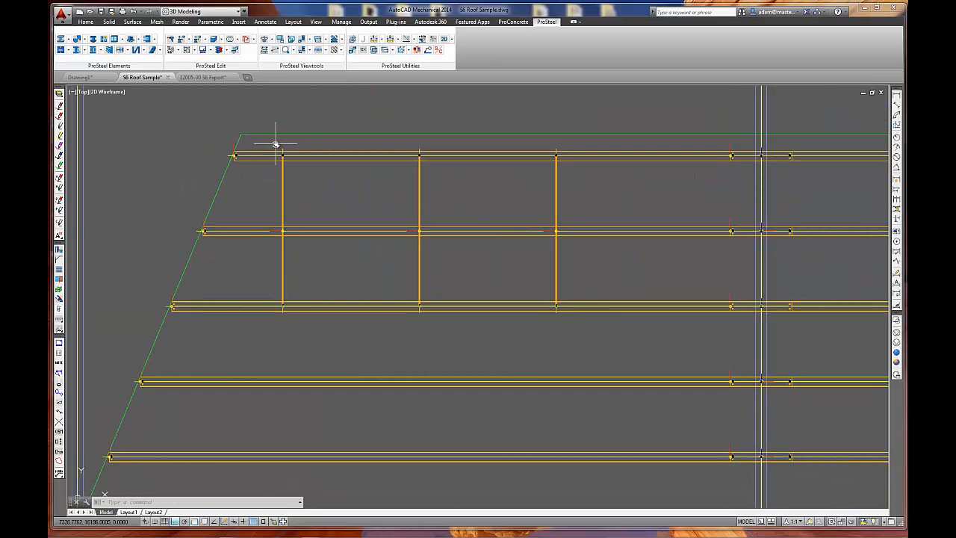
{"action": "left_click", "coordinate": [276, 143]}
{"action": "left_click", "coordinate": [303, 163]}
{"action": "left_click", "coordinate": [269, 214]}
{"action": "left_click", "coordinate": [294, 246]}
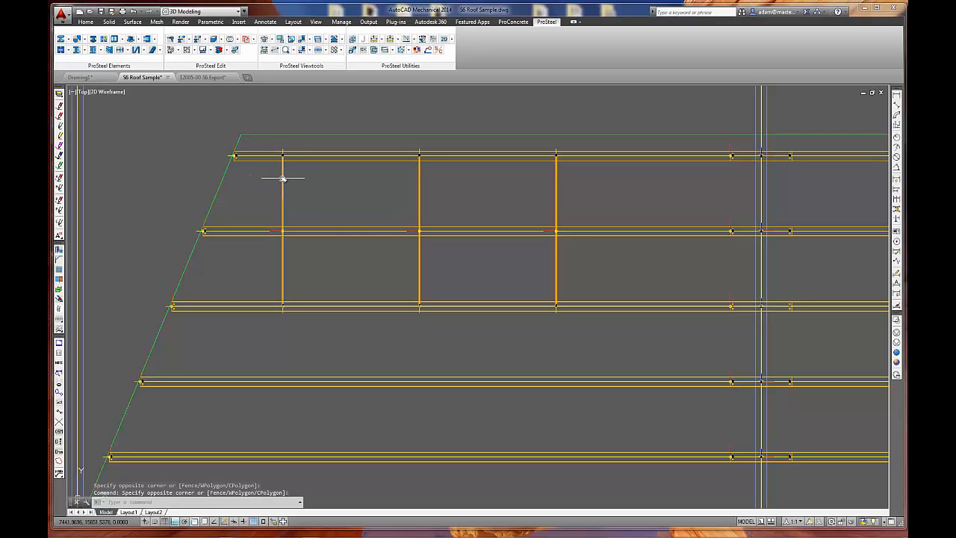
Check the partlist data of the upper and lower bridging pieces in the leftmost row.
{"action": "double_click", "coordinate": [282, 177]}
{"action": "left_click", "coordinate": [524, 254]}
{"action": "double_click", "coordinate": [660, 246]}
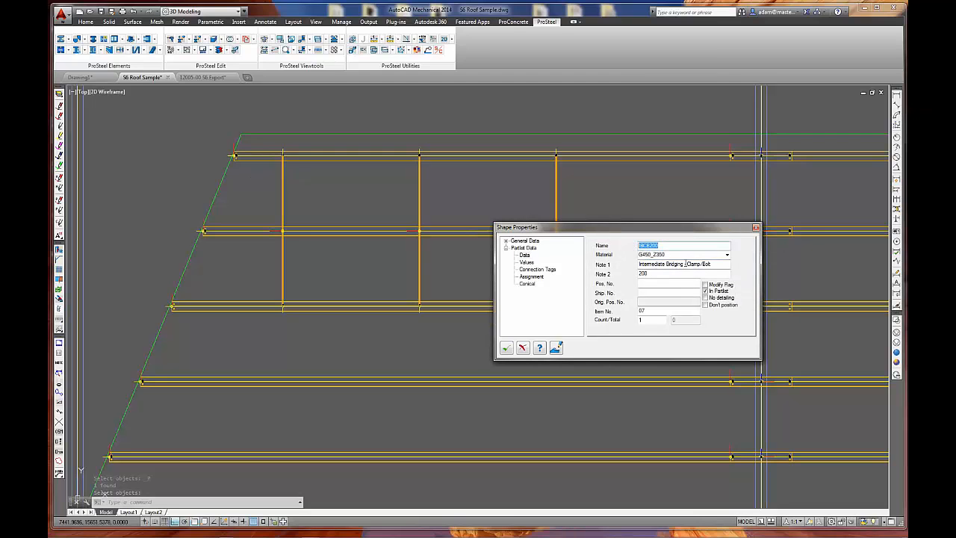
{"action": "left_click", "coordinate": [506, 348]}
{"action": "double_click", "coordinate": [283, 276]}
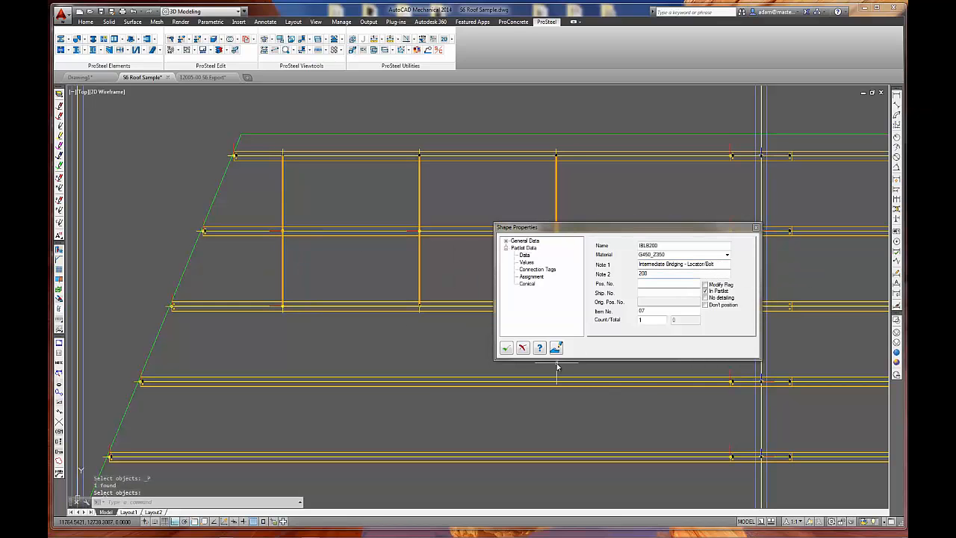
{"action": "left_click", "coordinate": [507, 348]}
Start another Bridging run, with the purlin at the roof's lower-left corner as upper end and the next purlin below as lower end.
{"action": "scroll", "coordinate": [464, 319], "scroll_direction": "down", "scroll_amount": 3}
{"action": "mouse_move", "coordinate": [464, 320]}
{"action": "middle_mouse_down"}
{"action": "mouse_move", "coordinate": [371, 298]}
{"action": "mouse_move", "coordinate": [422, 329]}
{"action": "middle_mouse_up"}
{"action": "scroll", "coordinate": [372, 299], "scroll_direction": "up", "scroll_amount": 1}
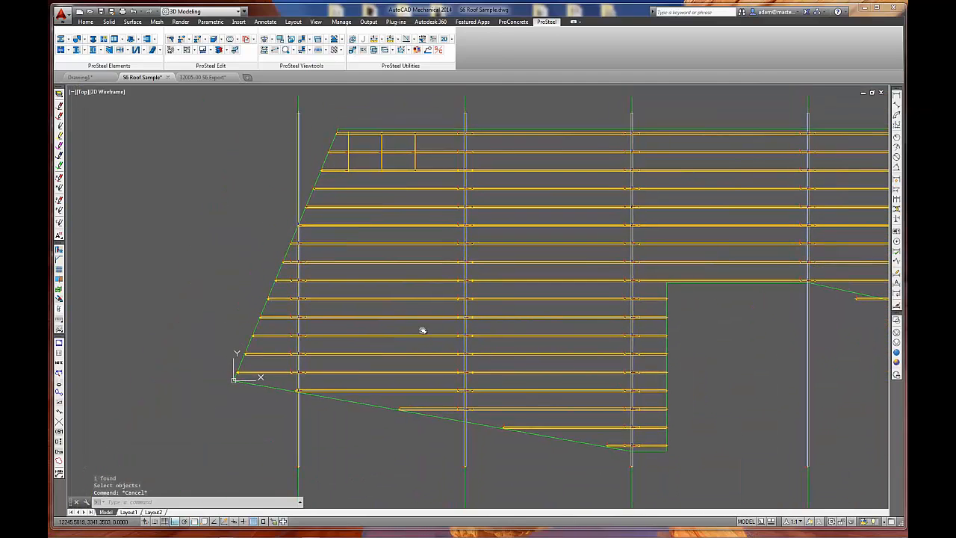
{"action": "left_click", "coordinate": [59, 331]}
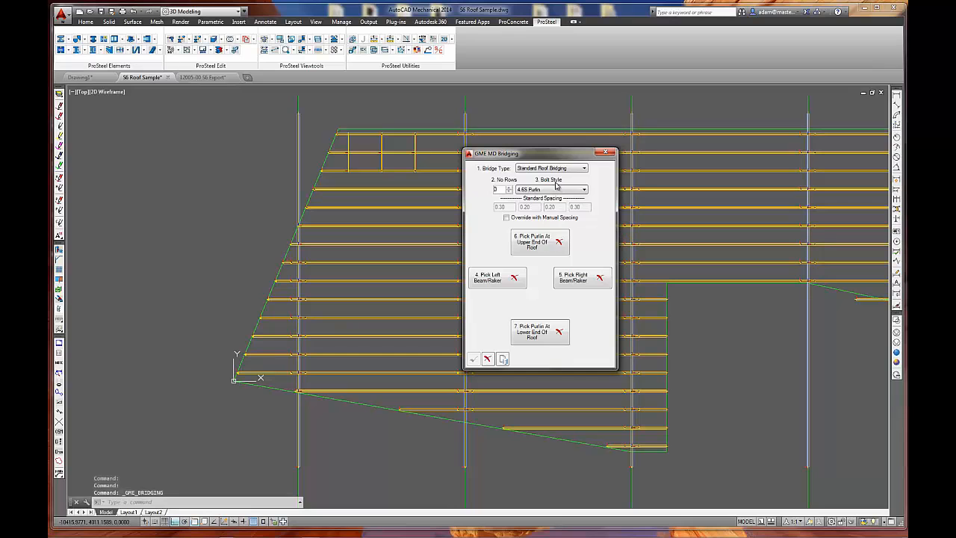
{"action": "left_click", "coordinate": [524, 239]}
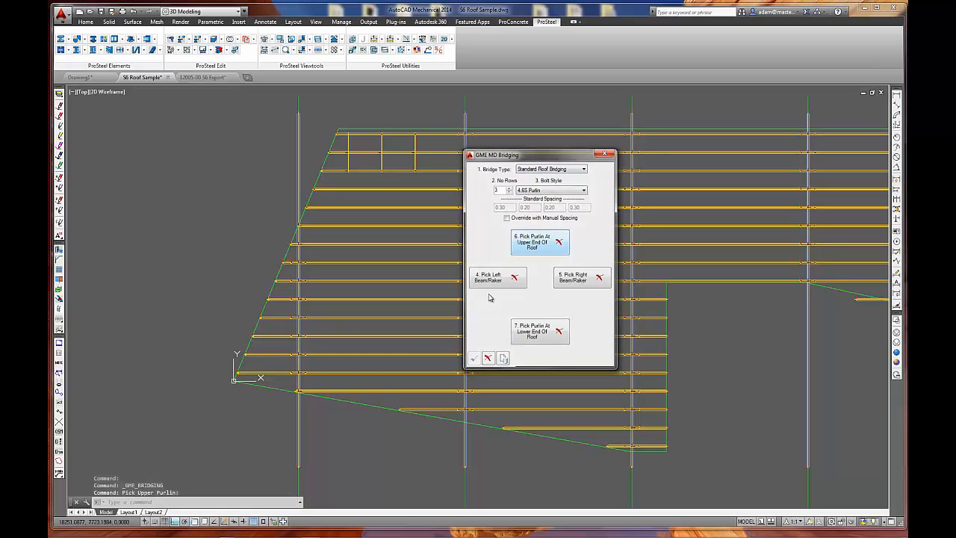
{"action": "left_click", "coordinate": [379, 375]}
{"action": "left_click", "coordinate": [382, 392]}
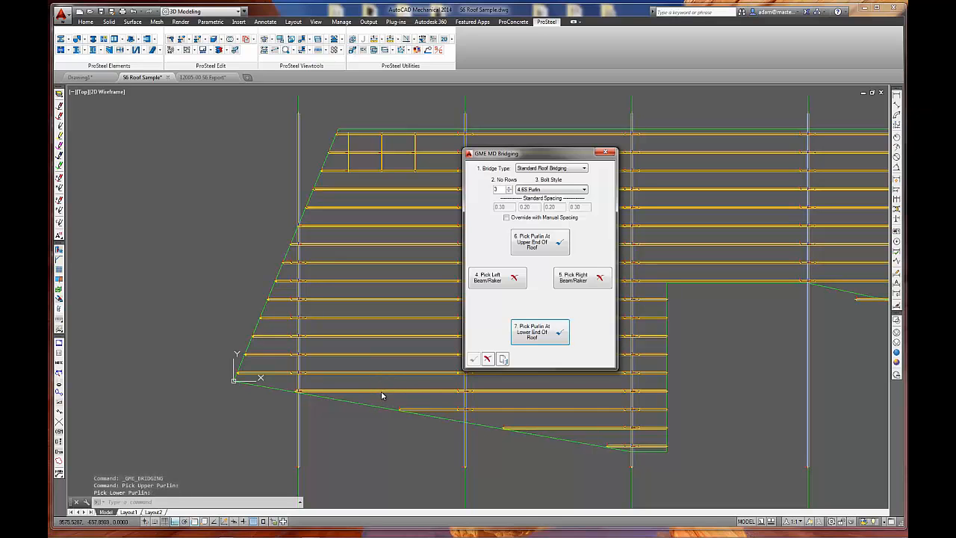
Bound the lower bridging by the first and second rafters and create its three rows with standard spacing.
{"action": "left_click", "coordinate": [496, 278]}
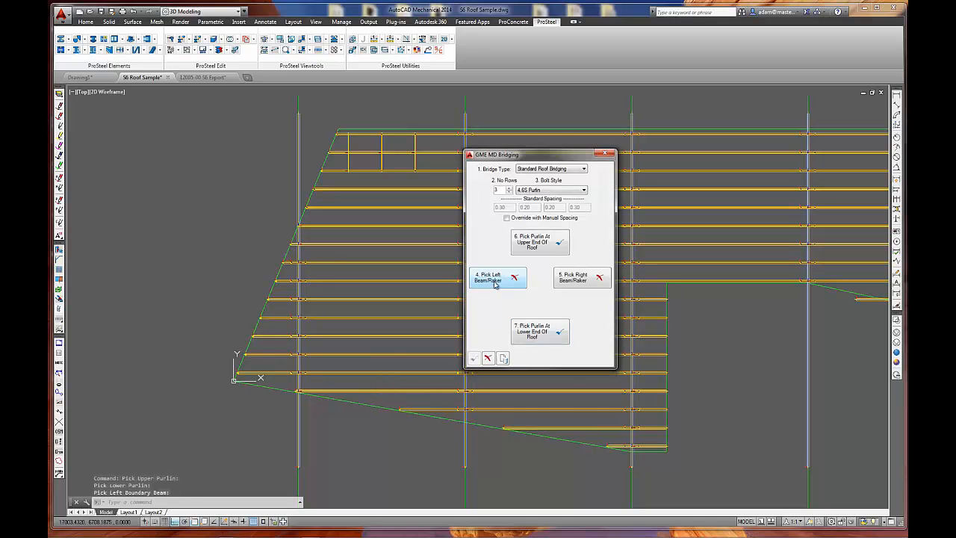
{"action": "left_click", "coordinate": [300, 364]}
{"action": "left_click", "coordinate": [582, 278]}
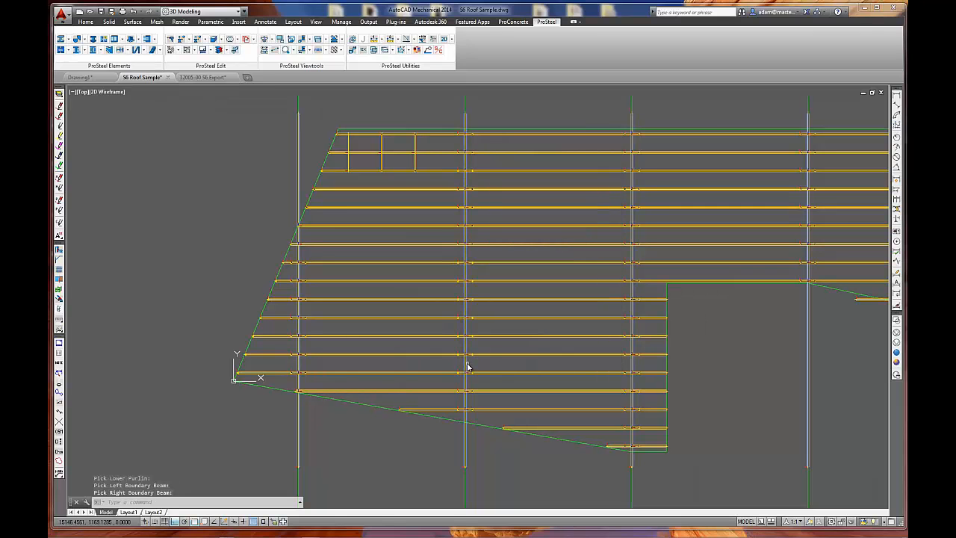
{"action": "left_click", "coordinate": [466, 366]}
{"action": "left_click", "coordinate": [472, 360]}
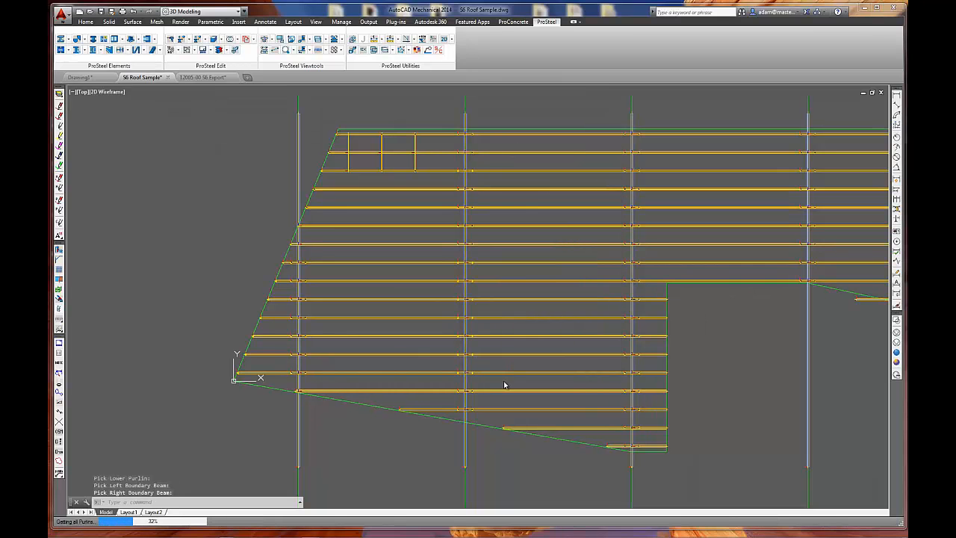
Start a two-row bridging run from the third purlin down to the purlin at the roof's lower-left corner.
{"action": "key", "text": "Return"}
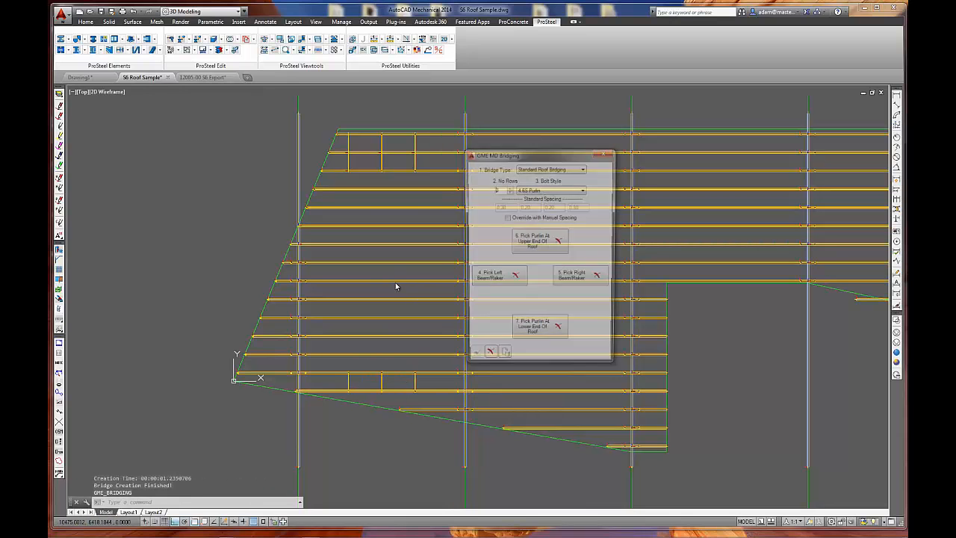
{"action": "left_click", "coordinate": [508, 188]}
{"action": "left_click", "coordinate": [507, 188]}
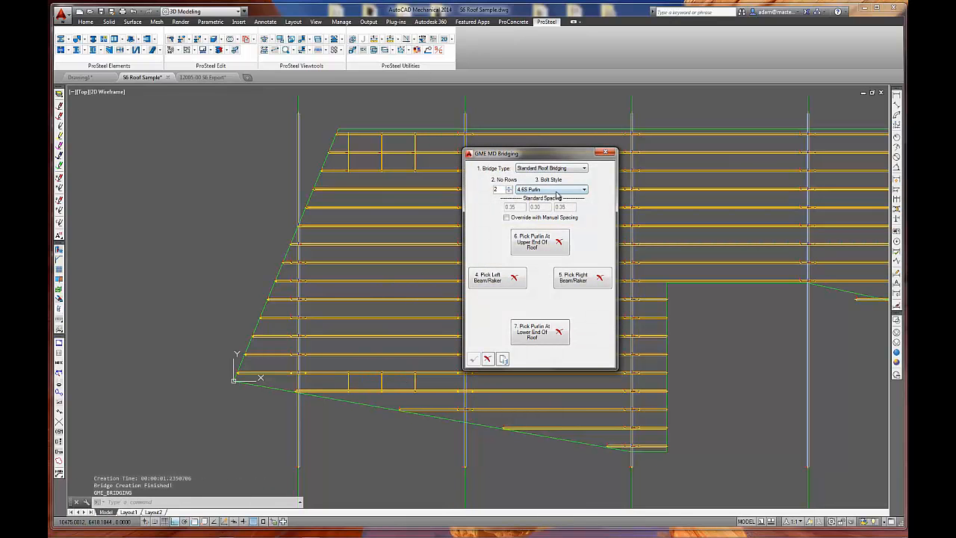
{"action": "left_click", "coordinate": [539, 249]}
{"action": "left_click", "coordinate": [403, 173]}
{"action": "left_click", "coordinate": [539, 331]}
{"action": "left_click", "coordinate": [361, 376]}
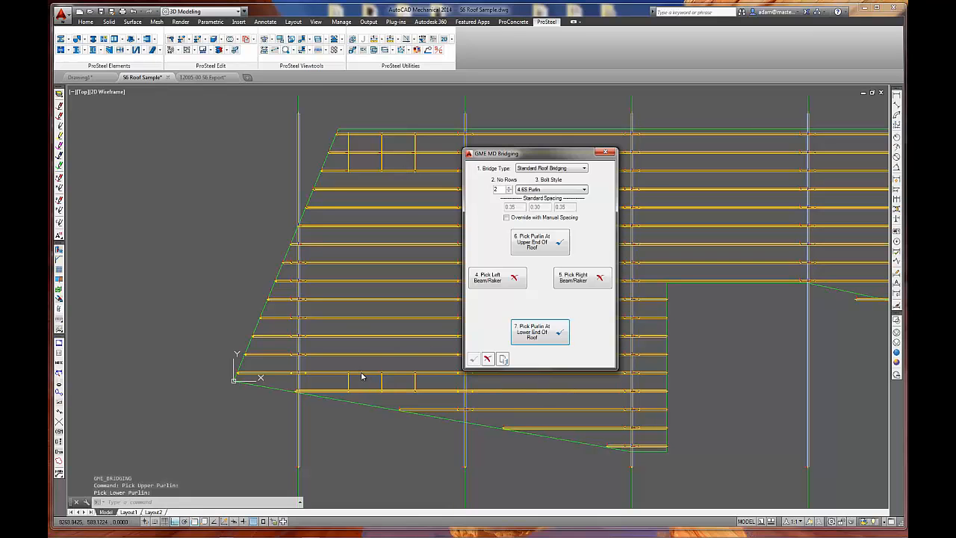
Bound the two-row bridging by the first and second rafters and create it.
{"action": "left_click", "coordinate": [493, 276]}
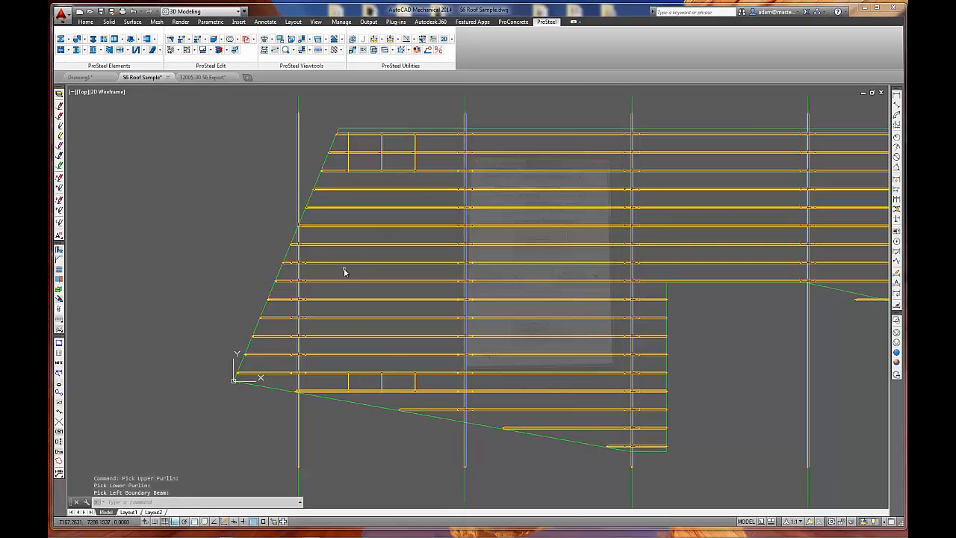
{"action": "left_click", "coordinate": [297, 291]}
{"action": "left_click", "coordinate": [585, 278]}
{"action": "left_click", "coordinate": [466, 294]}
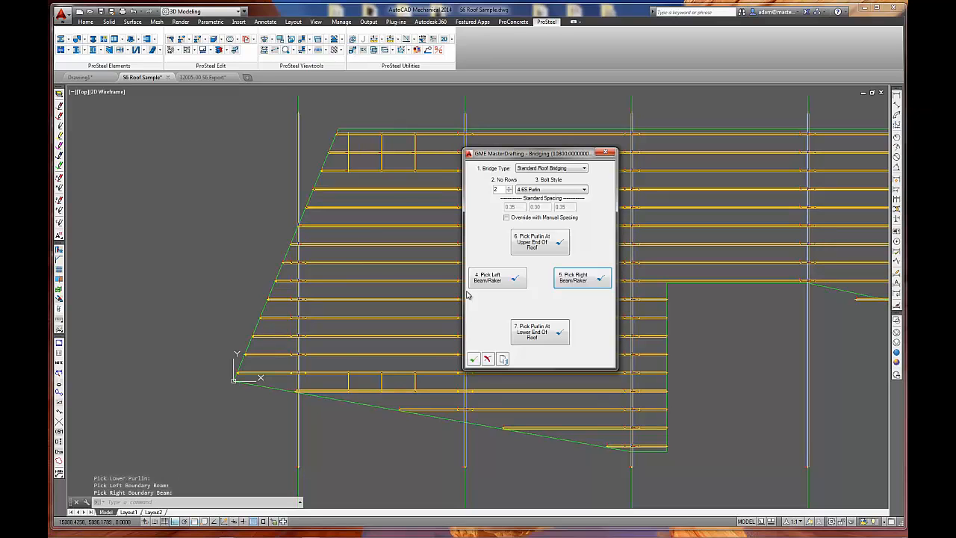
{"action": "left_click", "coordinate": [472, 358]}
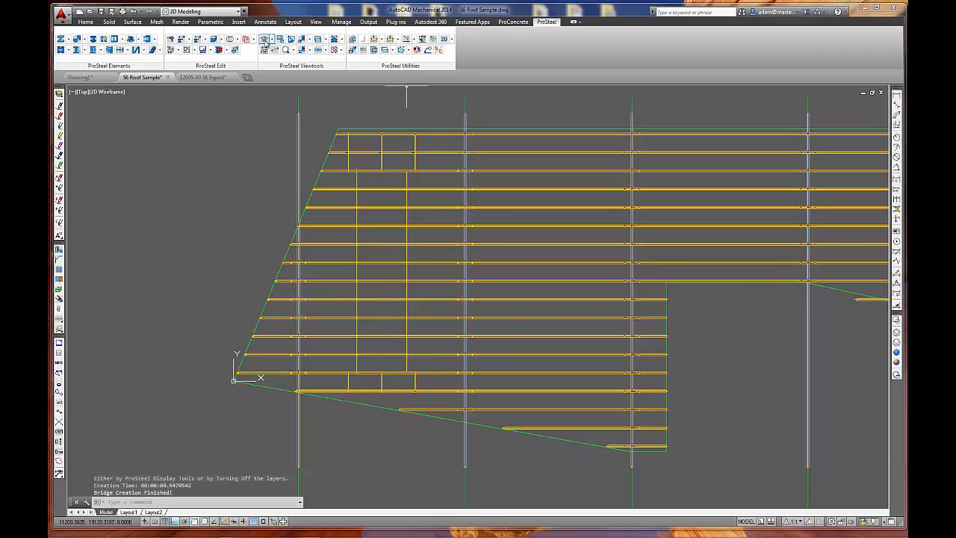
Show the roof in a 3D view and examine the bridging rows between the purlins up close.
{"action": "left_click", "coordinate": [265, 40]}
{"action": "scroll", "coordinate": [320, 192], "scroll_direction": "up", "scroll_amount": 6}
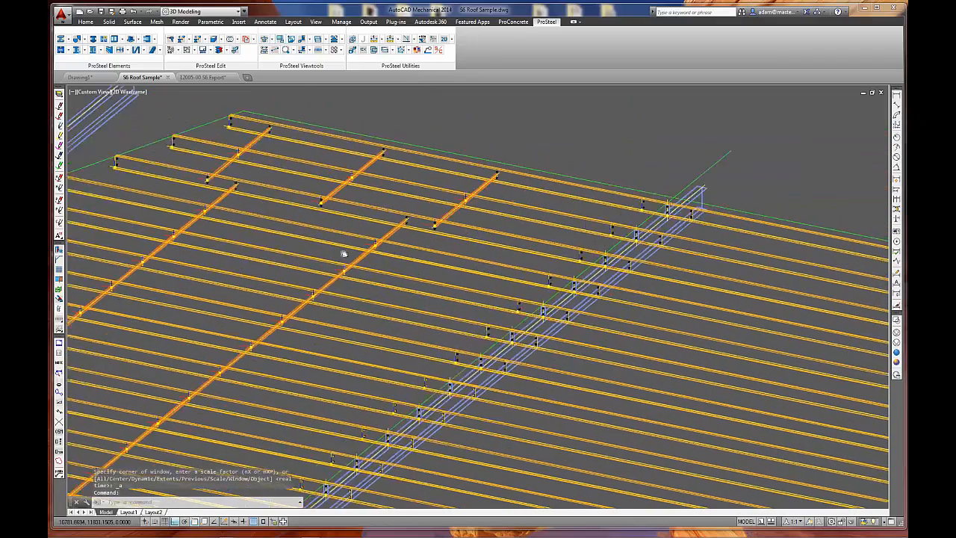
{"action": "scroll", "coordinate": [260, 227], "scroll_direction": "up", "scroll_amount": 3}
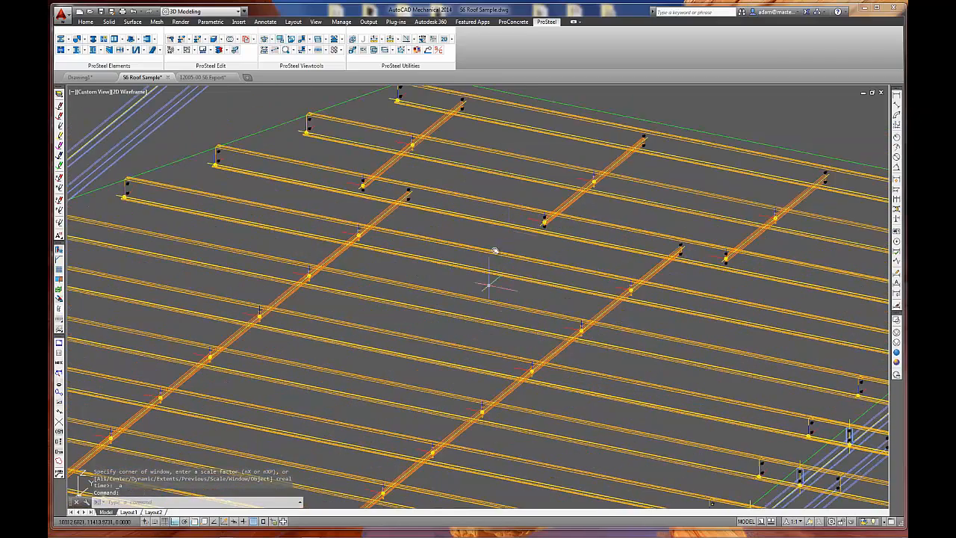
{"action": "scroll", "coordinate": [515, 239], "scroll_direction": "down", "scroll_amount": 3}
{"action": "scroll", "coordinate": [473, 277], "scroll_direction": "up", "scroll_amount": 2}
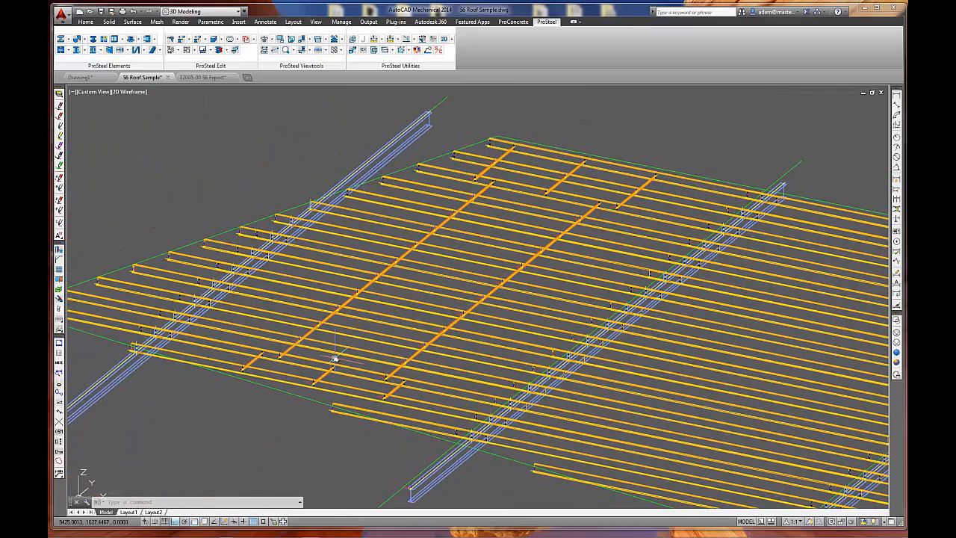
{"action": "scroll", "coordinate": [394, 400], "scroll_direction": "up", "scroll_amount": 4}
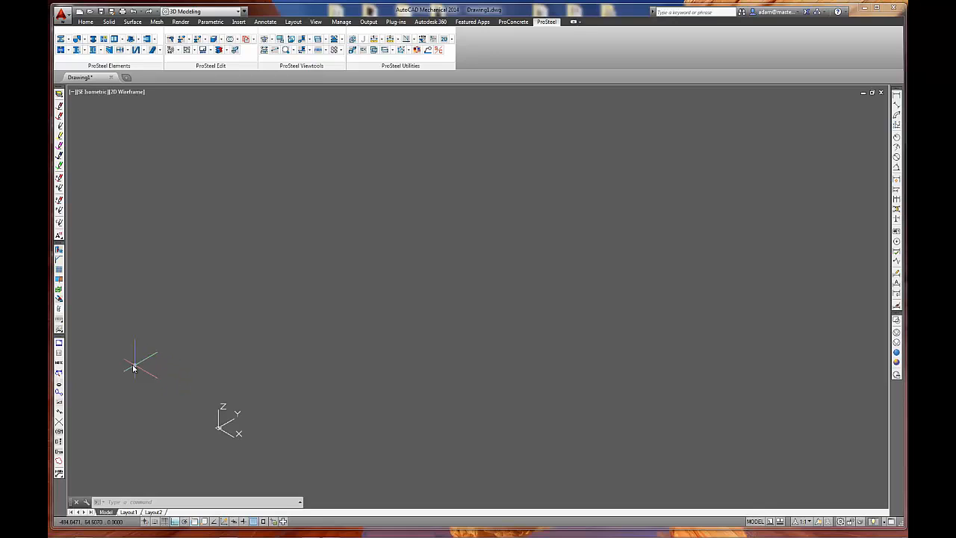
Open the Document Centre and look through the revision choices for the first revision history row.
{"action": "left_click", "coordinate": [60, 343]}
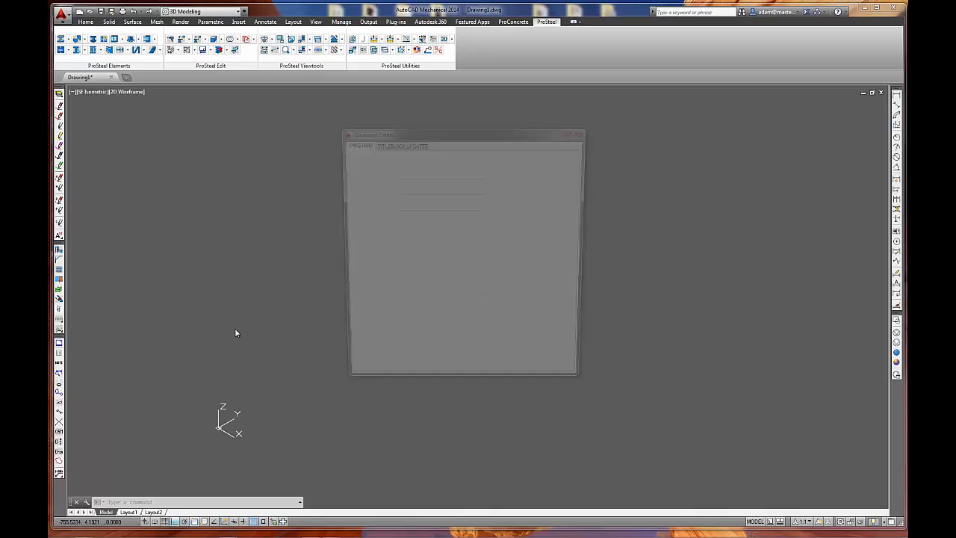
{"action": "left_click", "coordinate": [362, 307]}
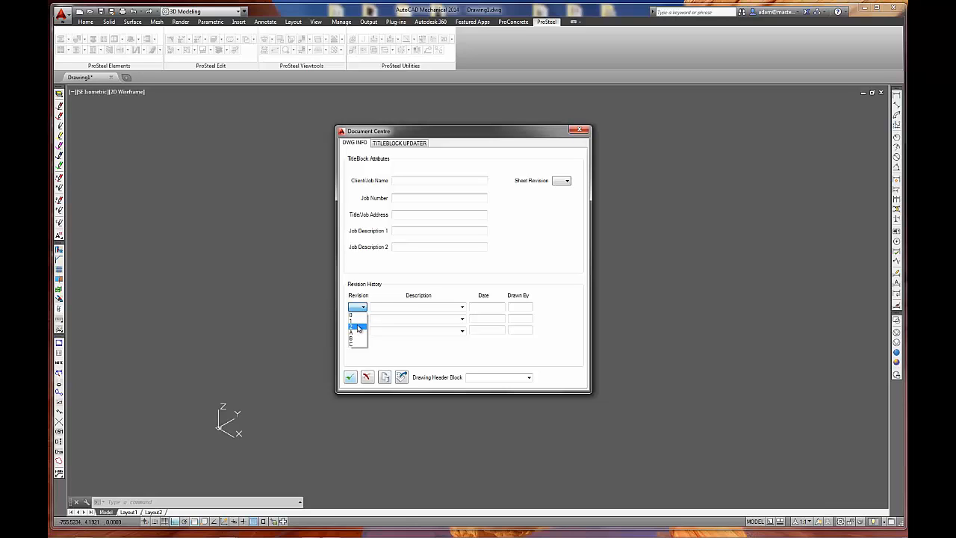
{"action": "left_click", "coordinate": [537, 252]}
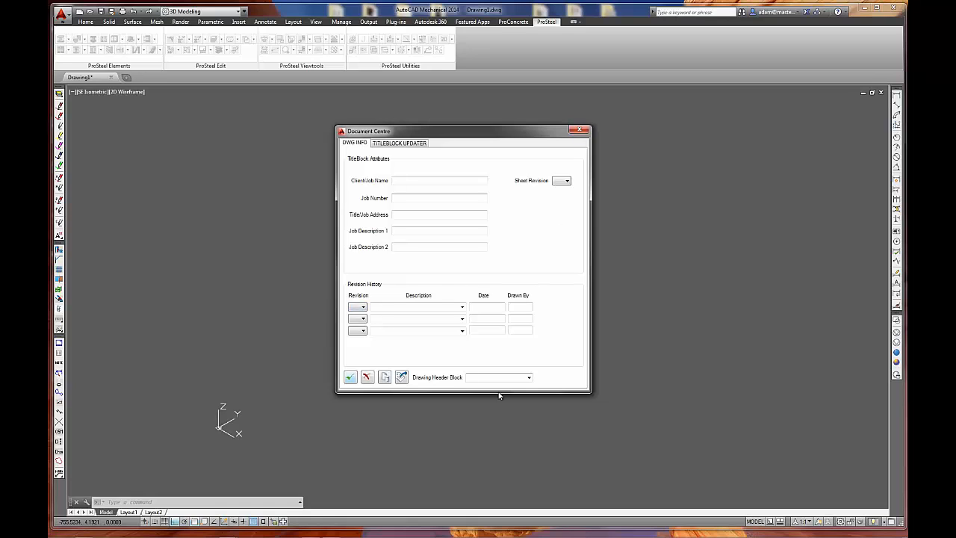
Examine the template manager's commands for the Template root and the Doc Centre folder, and close the Document Centre.
{"action": "left_click", "coordinate": [384, 379]}
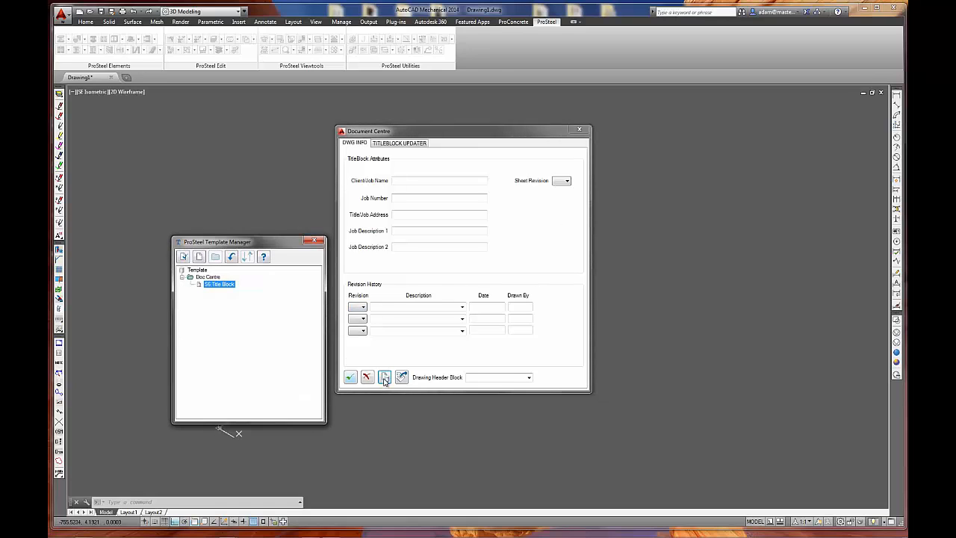
{"action": "right_click", "coordinate": [196, 271]}
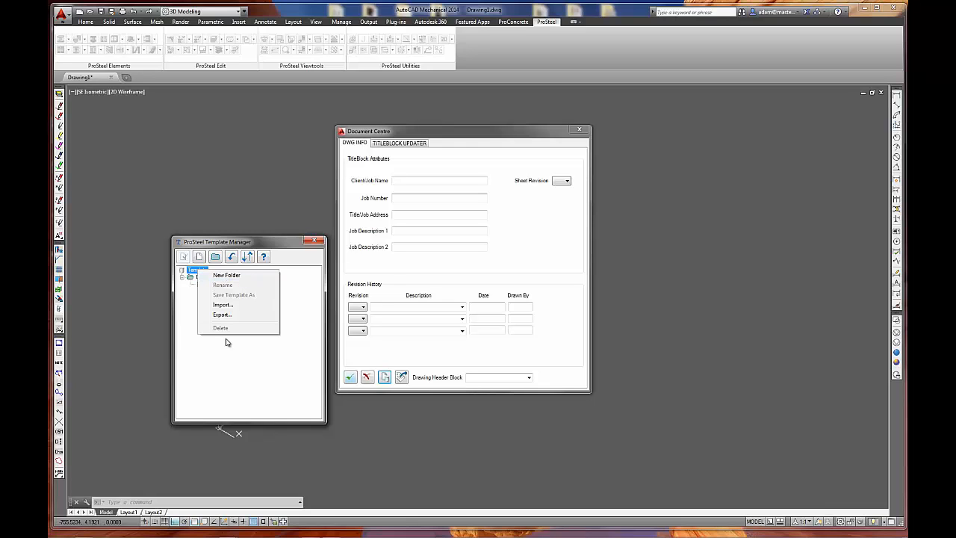
{"action": "left_click", "coordinate": [190, 324]}
{"action": "right_click", "coordinate": [210, 277]}
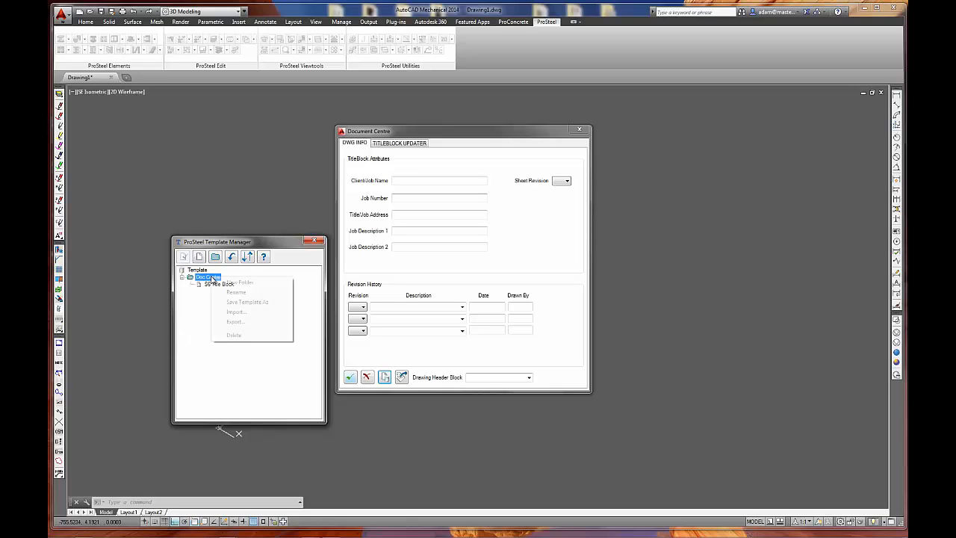
{"action": "left_click", "coordinate": [191, 375]}
{"action": "left_click", "coordinate": [315, 240]}
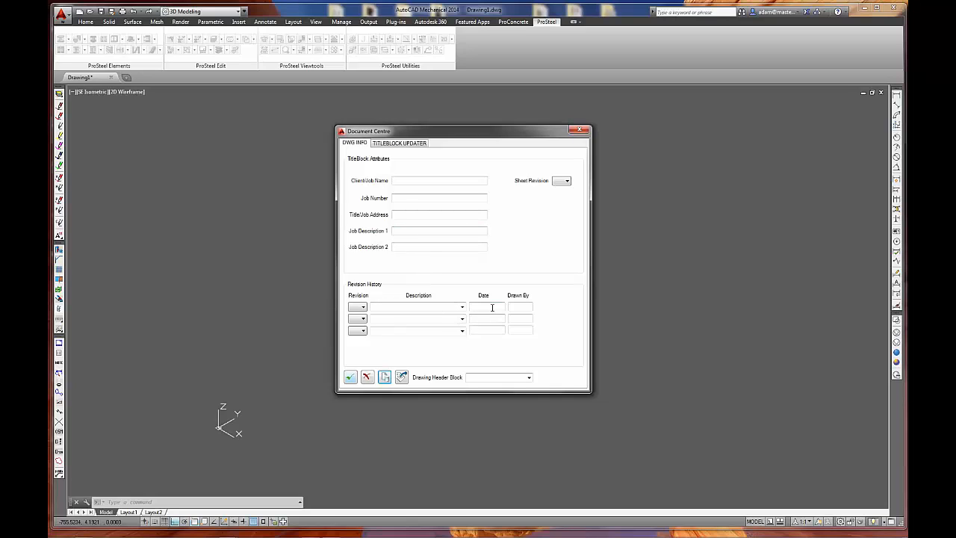
{"action": "left_click", "coordinate": [350, 377]}
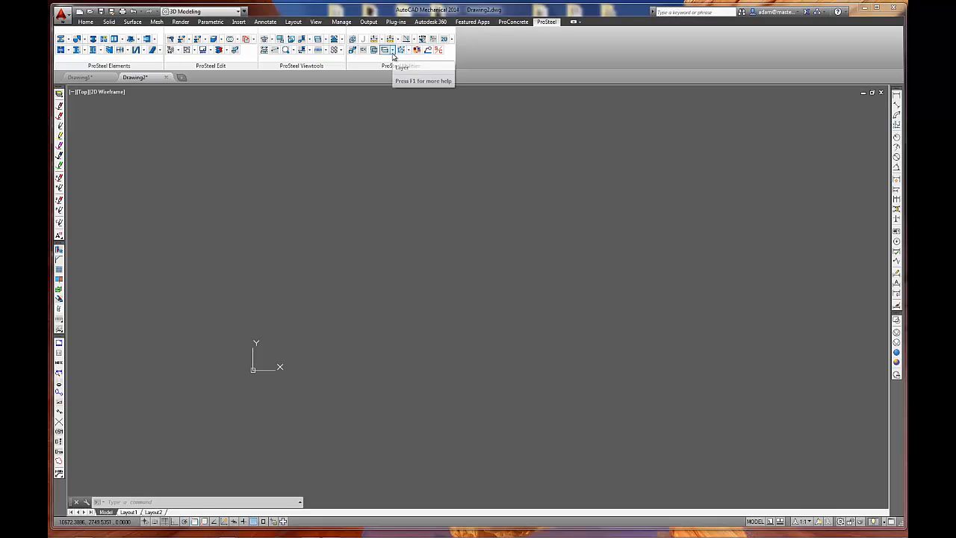
Load the A1 drawing template into model space at a scale of 75.
{"action": "left_click", "coordinate": [452, 41]}
{"action": "left_click", "coordinate": [484, 69]}
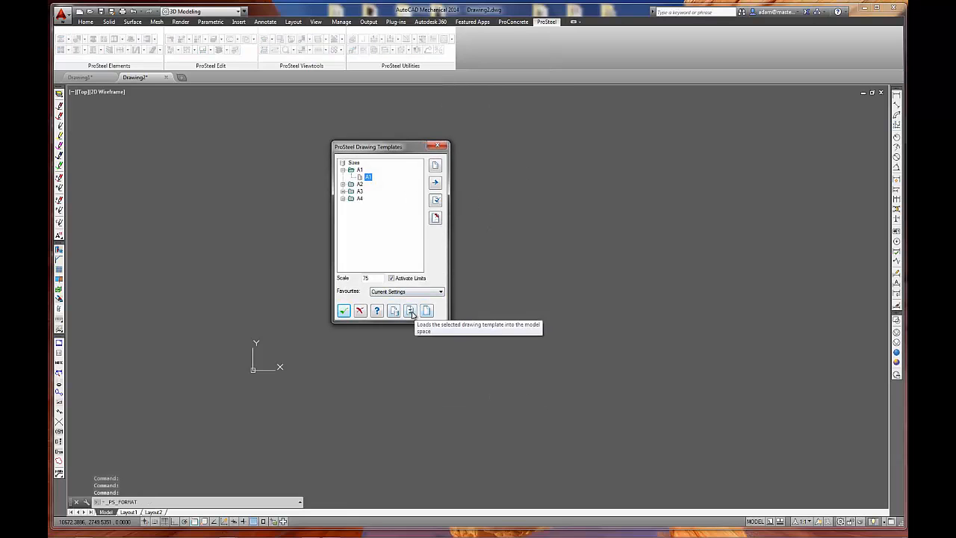
{"action": "left_click", "coordinate": [410, 310]}
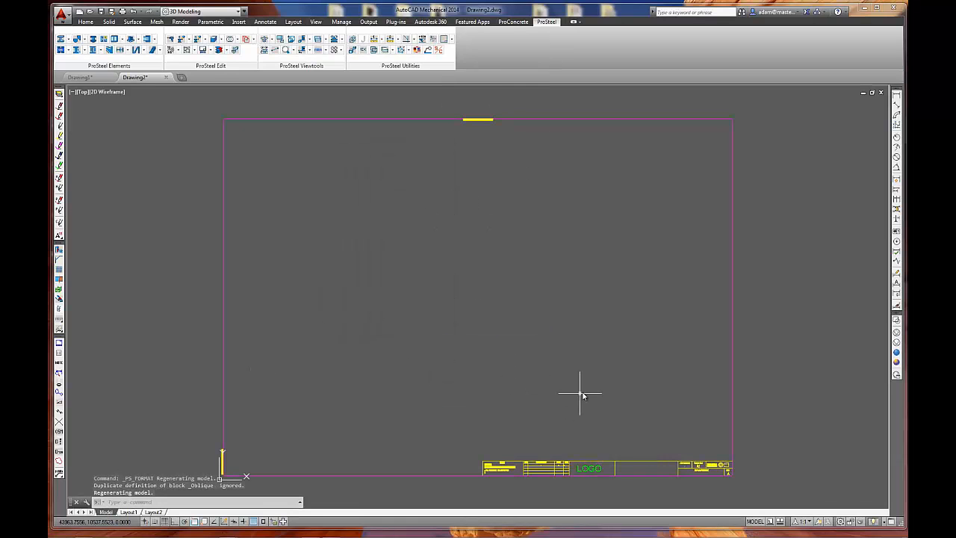
{"action": "middle_click_drag", "start_coordinate": [580, 391], "coordinate": [512, 340]}
{"action": "scroll", "coordinate": [563, 419], "scroll_direction": "up", "scroll_amount": 2}
{"action": "scroll", "coordinate": [563, 420], "scroll_direction": "up", "scroll_amount": 3}
{"action": "middle_click_drag", "start_coordinate": [580, 411], "coordinate": [533, 411]}
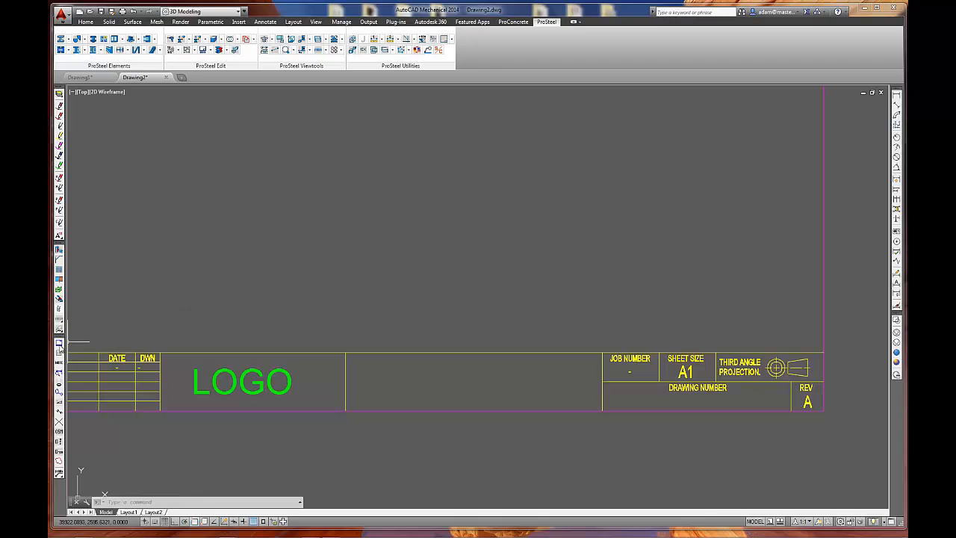
{"action": "left_click", "coordinate": [59, 343]}
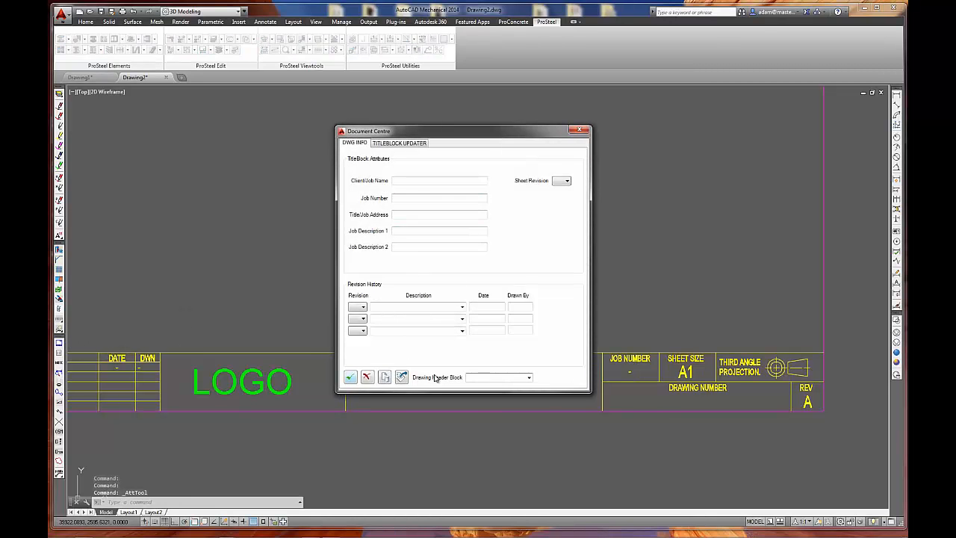
{"action": "left_click", "coordinate": [351, 377]}
{"action": "left_click", "coordinate": [652, 339]}
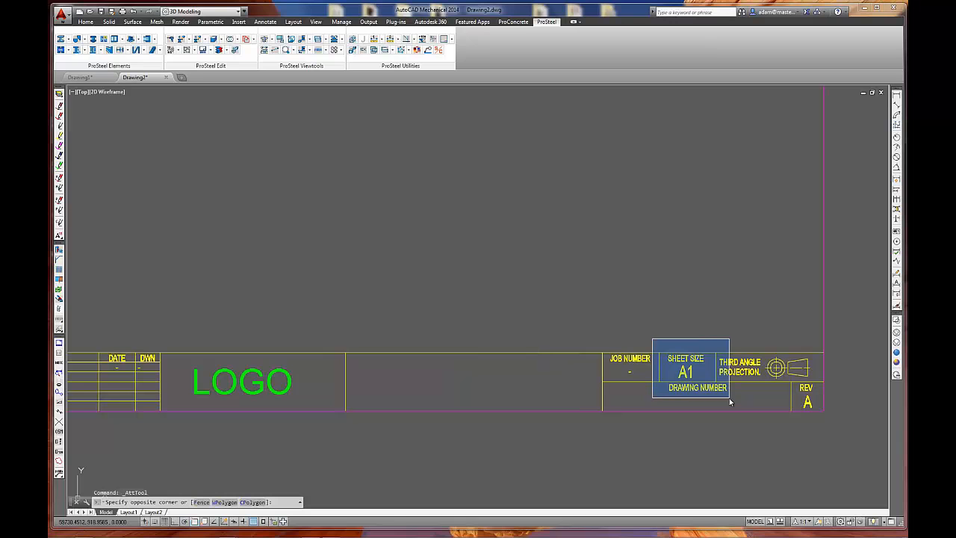
{"action": "key", "text": "Escape"}
{"action": "key", "text": "Escape"}
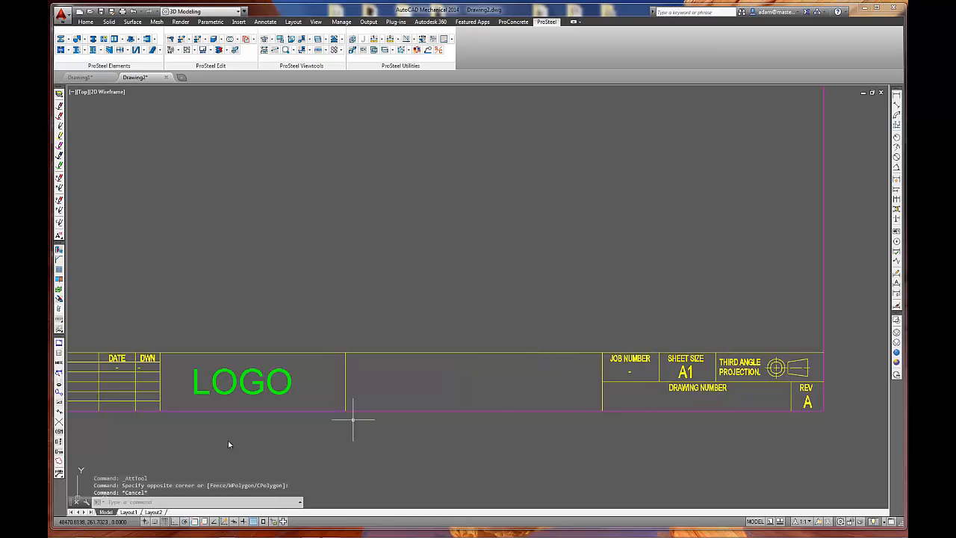
Fill in the A1_1 drawing header block from the saved S6 Title Block template through the Document Centre.
{"action": "left_click", "coordinate": [59, 343]}
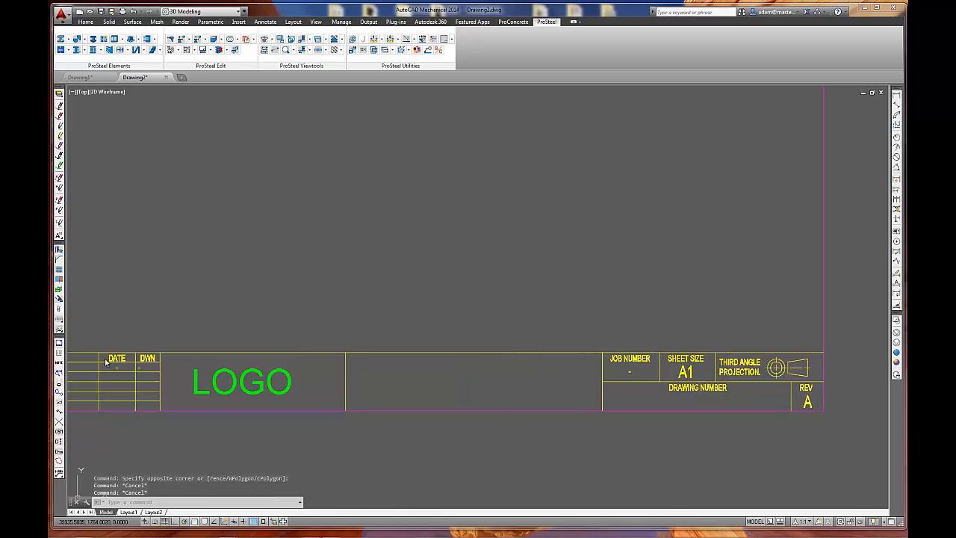
{"action": "left_click", "coordinate": [528, 377]}
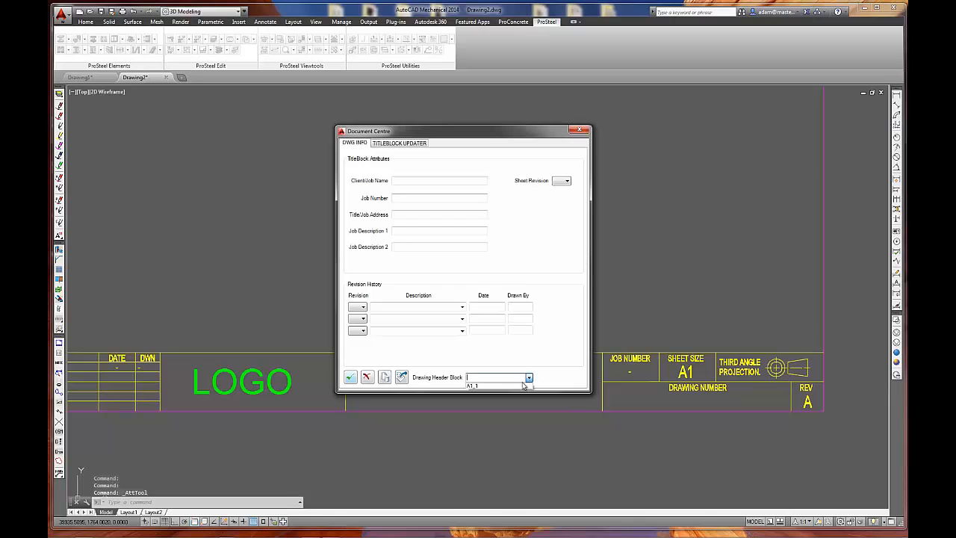
{"action": "left_click", "coordinate": [474, 386]}
{"action": "left_click", "coordinate": [385, 377]}
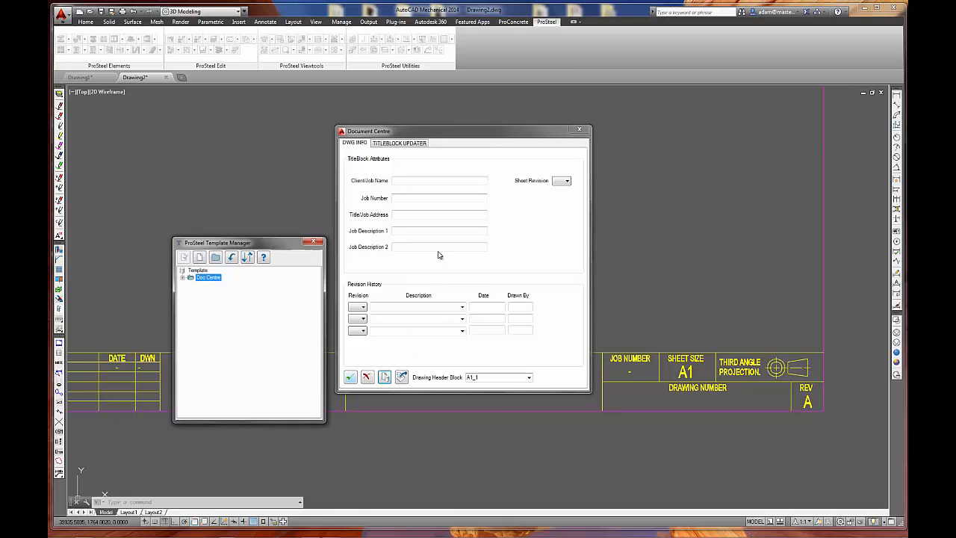
{"action": "left_click", "coordinate": [181, 277]}
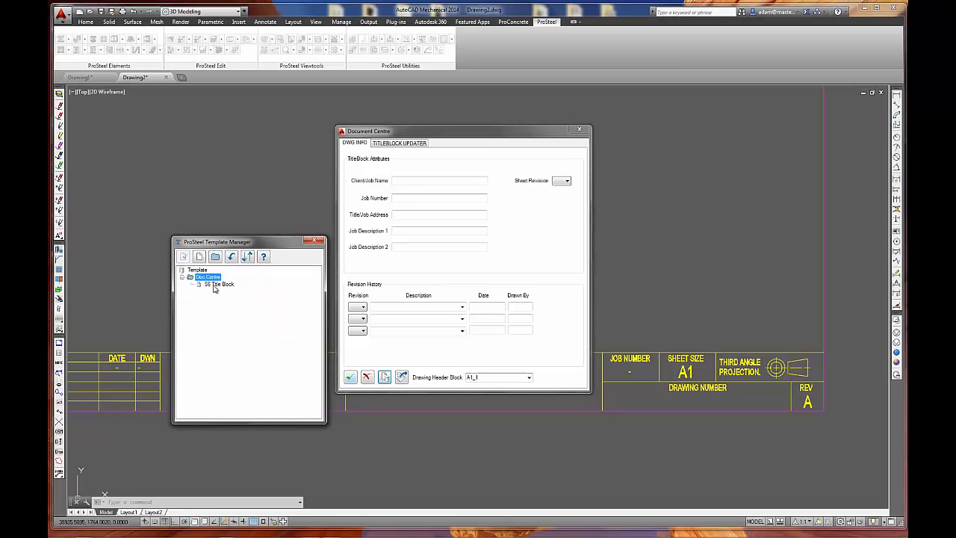
{"action": "double_click", "coordinate": [217, 284]}
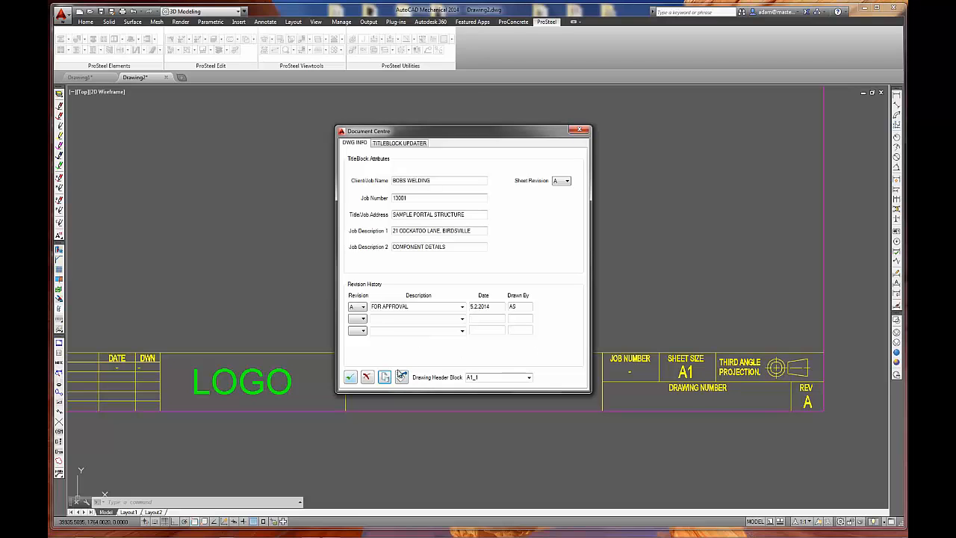
{"action": "left_click", "coordinate": [401, 376]}
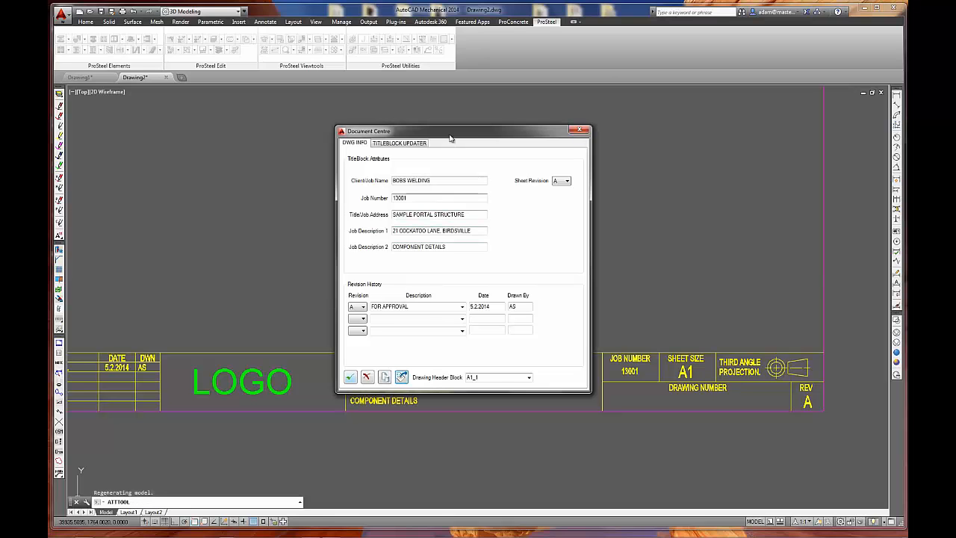
{"action": "left_click_drag", "start_coordinate": [451, 134], "coordinate": [468, 92]}
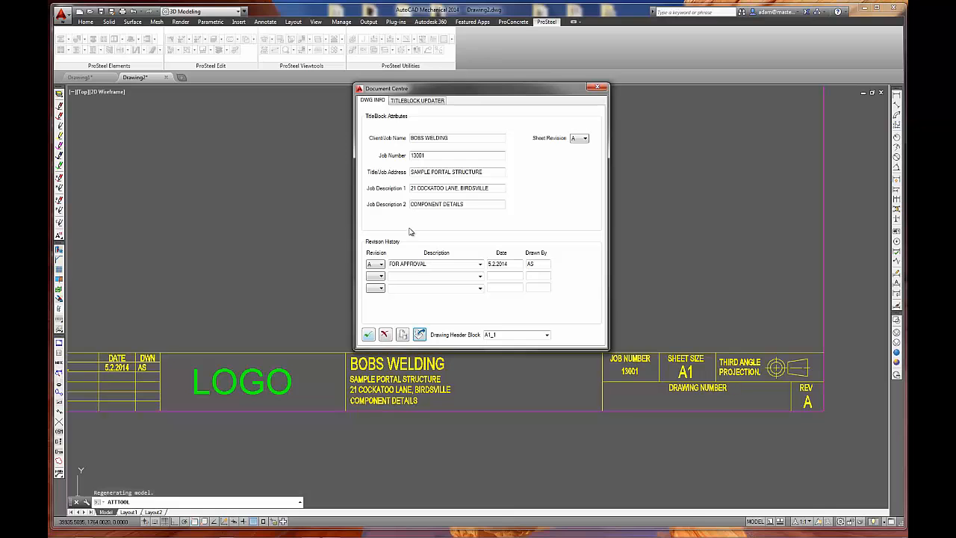
In the titleblock updater, enter revision B in the second history row and choose the sheet revision and the saved copy's revision suffix.
{"action": "left_click", "coordinate": [418, 100]}
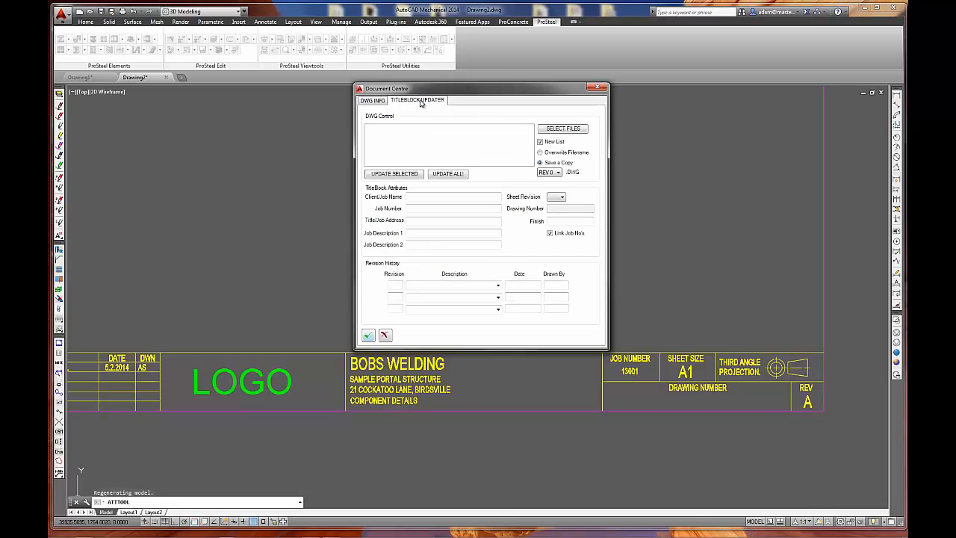
{"action": "left_click_drag", "start_coordinate": [448, 88], "coordinate": [443, 143]}
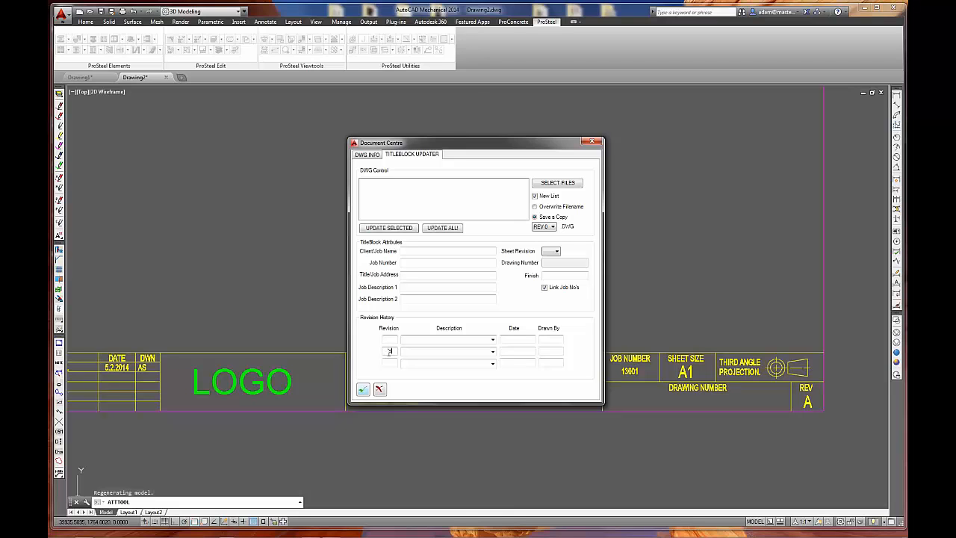
{"action": "left_click", "coordinate": [554, 251]}
{"action": "left_click", "coordinate": [551, 283]}
{"action": "left_click", "coordinate": [550, 227]}
{"action": "left_click", "coordinate": [540, 258]}
Check the revision choices for the first history row in the drawing information and close the Document Centre.
{"action": "left_click", "coordinate": [367, 155]}
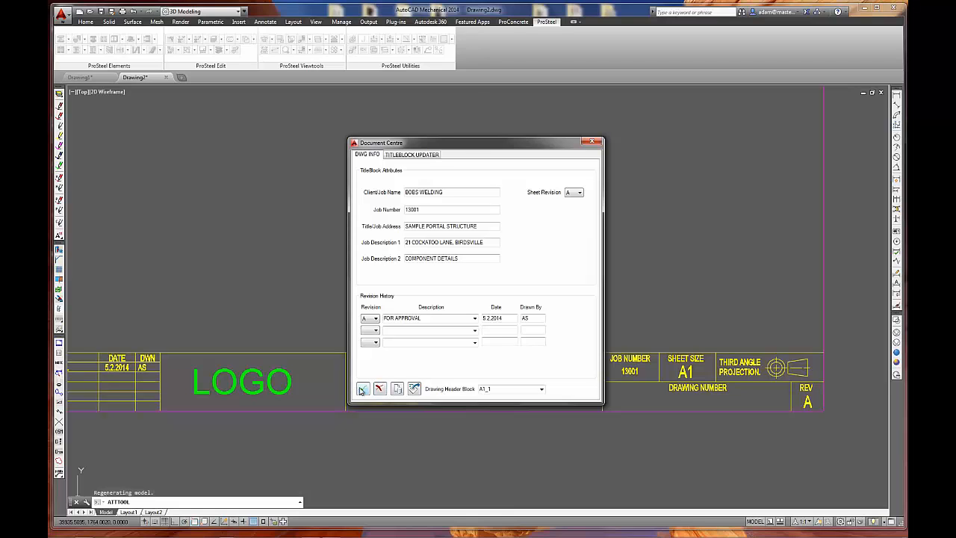
{"action": "left_click", "coordinate": [376, 319]}
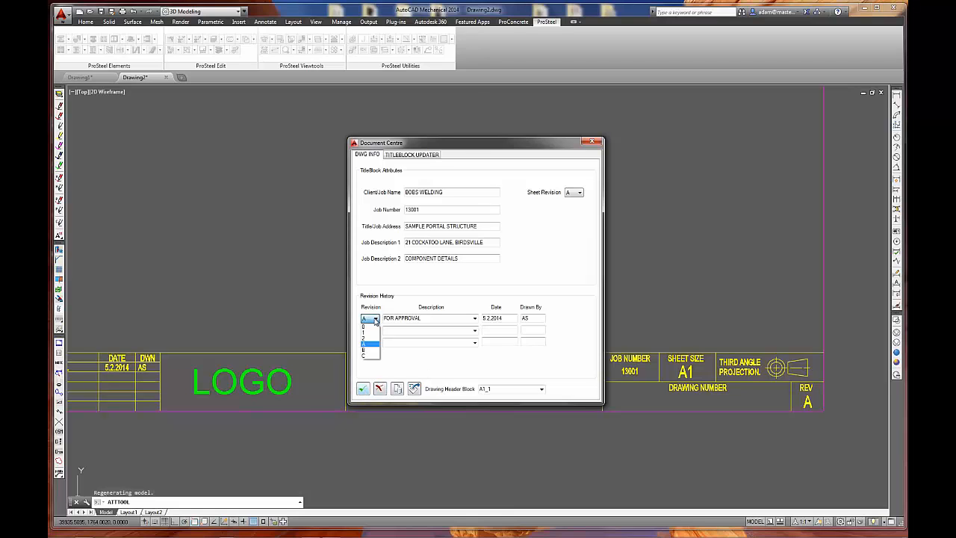
{"action": "left_click", "coordinate": [398, 364]}
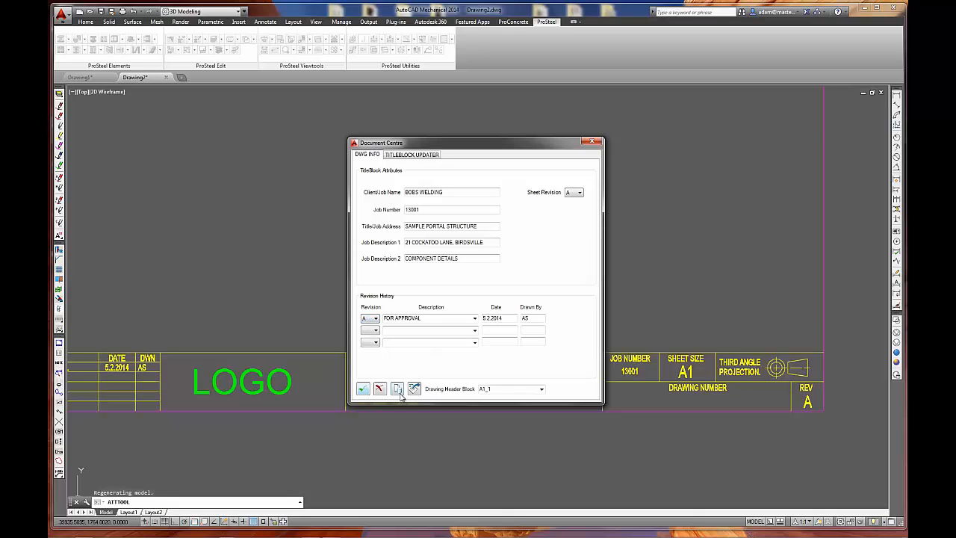
{"action": "left_click", "coordinate": [363, 389]}
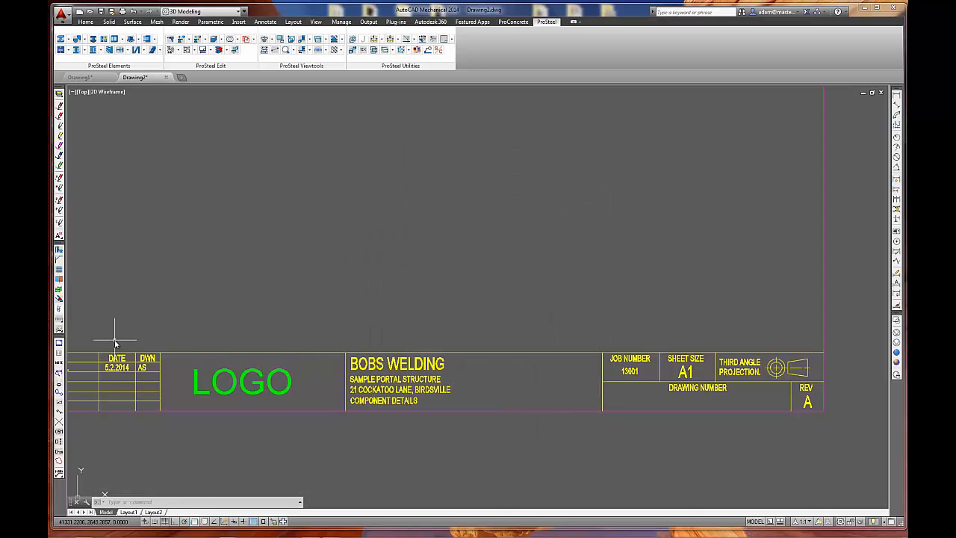
Open Part Lists and examine the list template files and the PDF output path, returning to the list selection.
{"action": "left_click", "coordinate": [59, 355]}
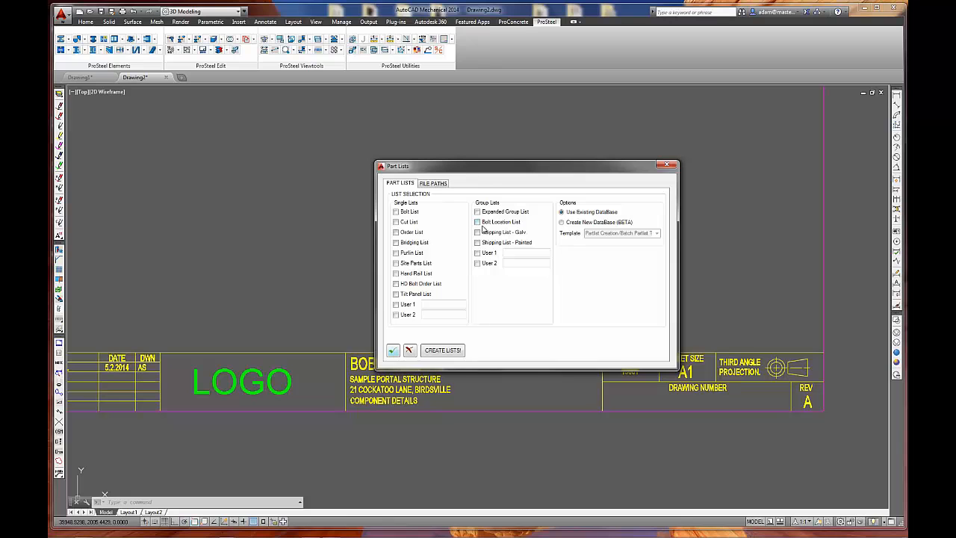
{"action": "left_click", "coordinate": [433, 183]}
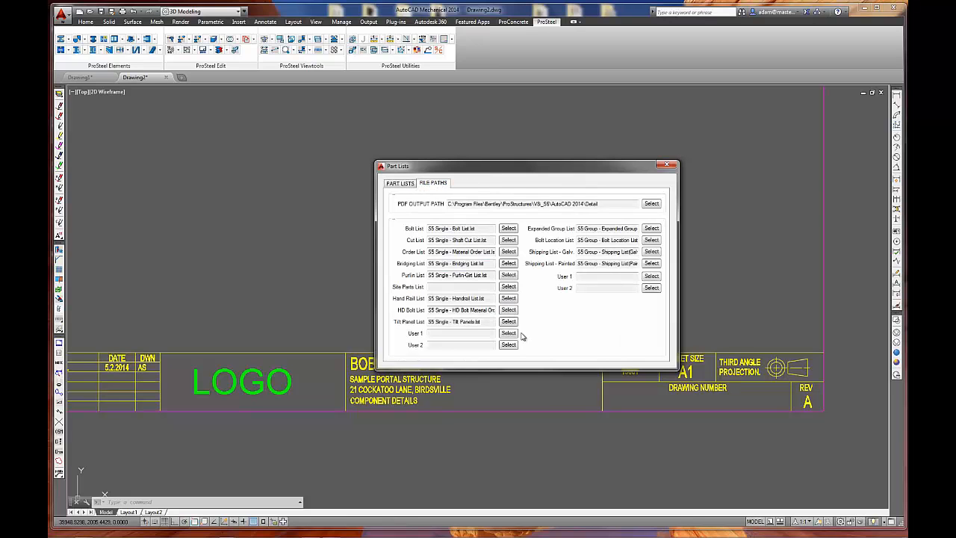
{"action": "double_click", "coordinate": [433, 228]}
{"action": "left_click_drag", "start_coordinate": [491, 266], "coordinate": [387, 272]}
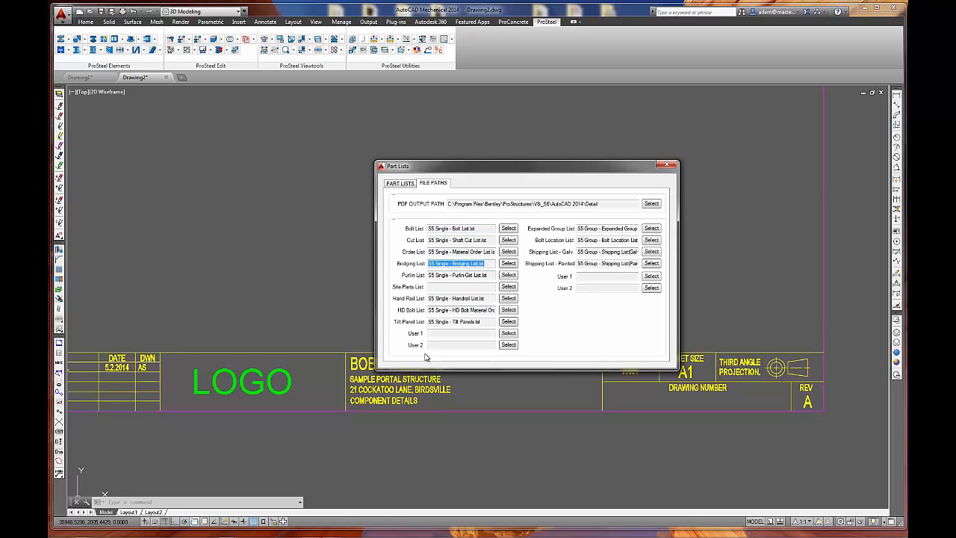
{"action": "left_click", "coordinate": [464, 334]}
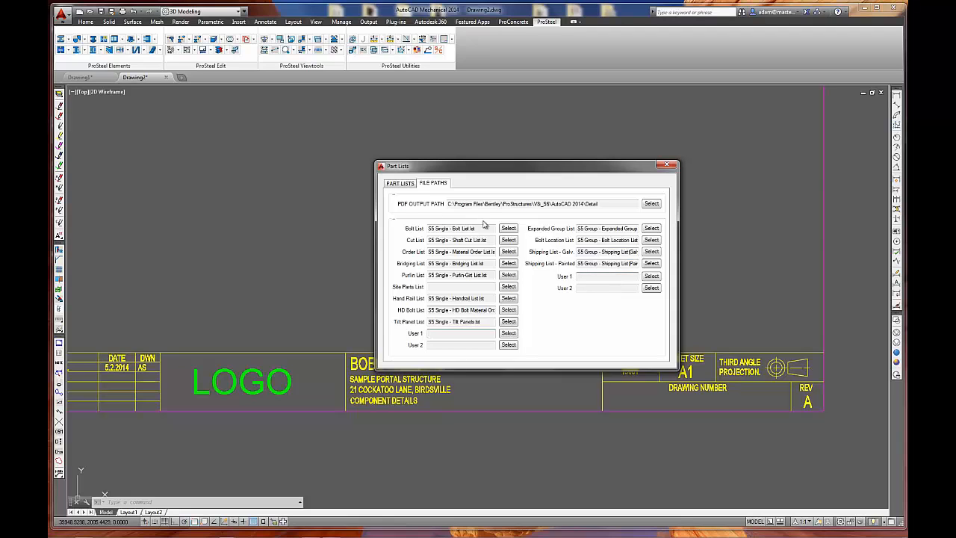
{"action": "left_click", "coordinate": [615, 203]}
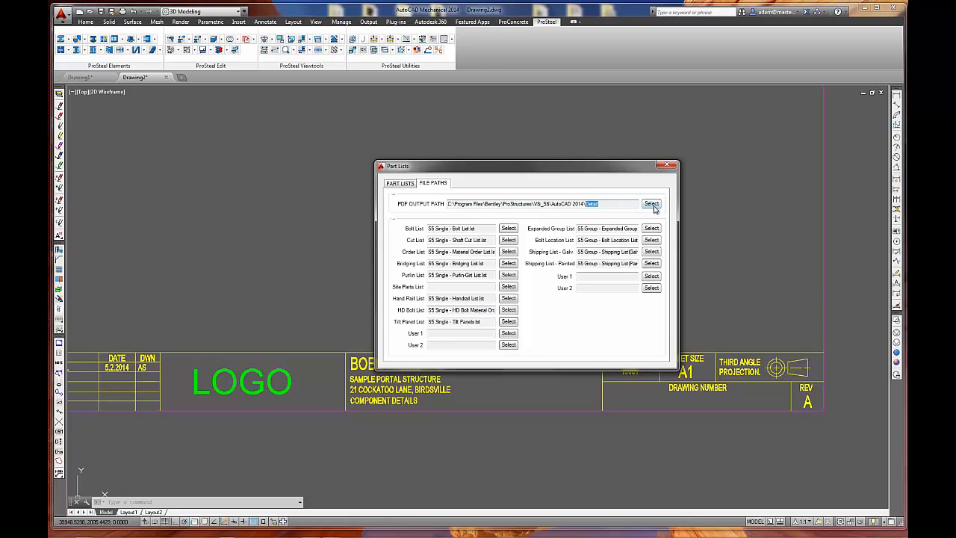
{"action": "left_click", "coordinate": [401, 185]}
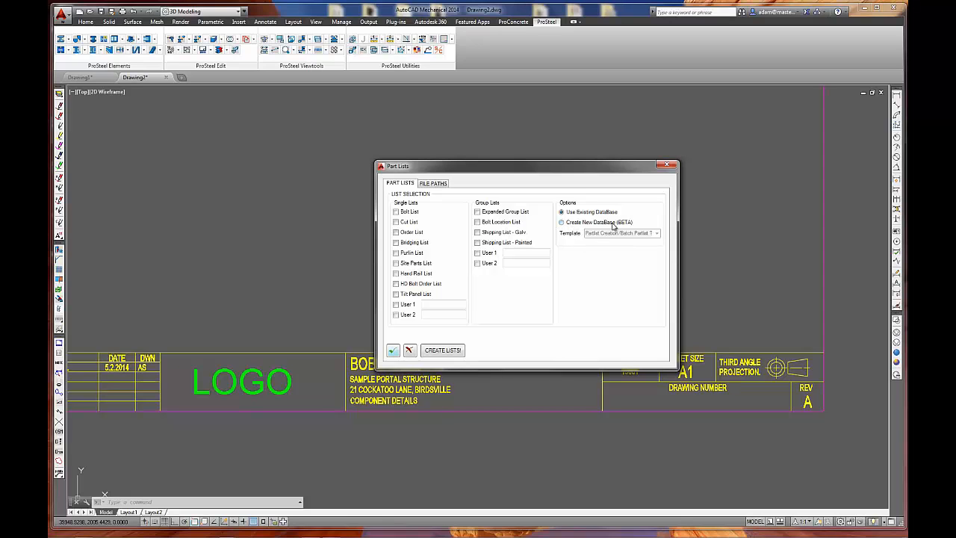
In Part Lists, choose Create New DataBase (BETA), check which database templates are offered, and cancel the dialog.
{"action": "left_click", "coordinate": [564, 223]}
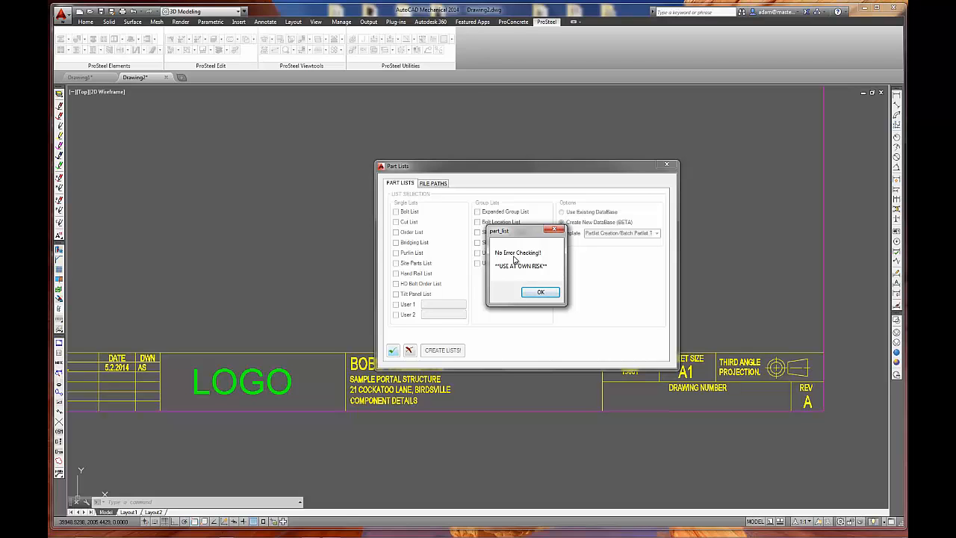
{"action": "left_click", "coordinate": [540, 292]}
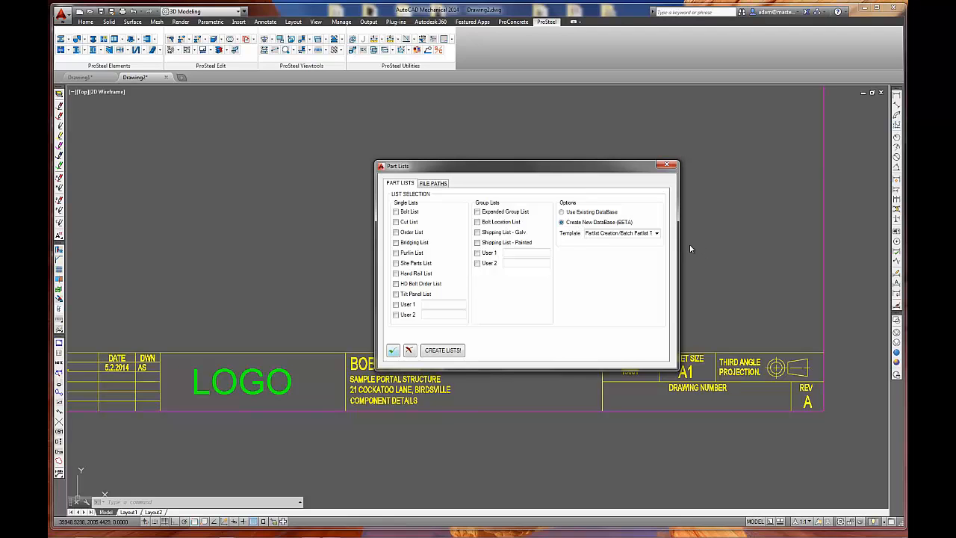
{"action": "left_click", "coordinate": [656, 233]}
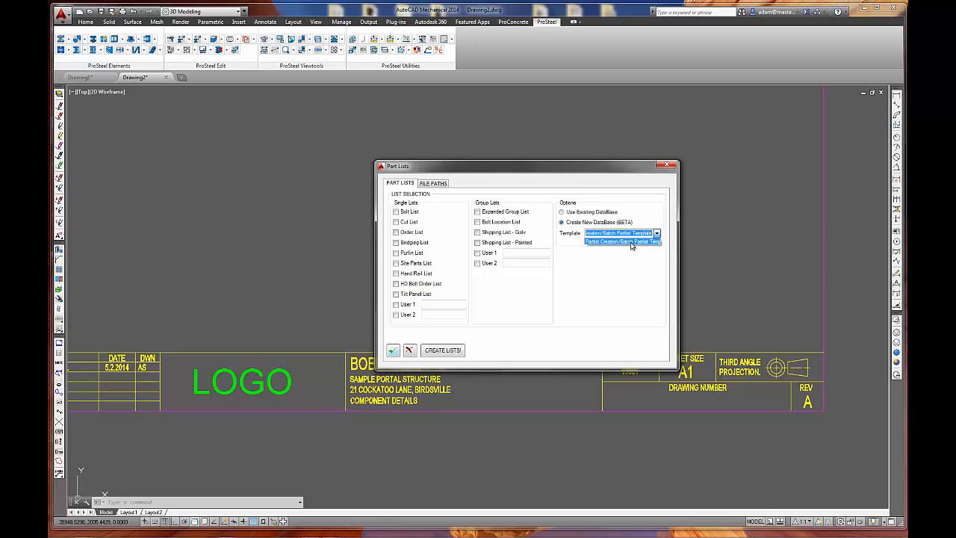
{"action": "left_click", "coordinate": [409, 351]}
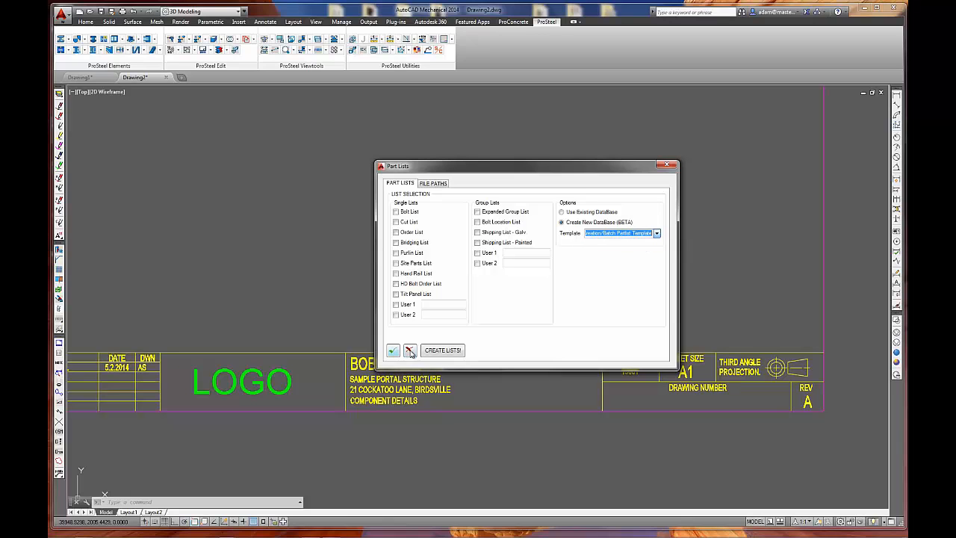
{"action": "left_click", "coordinate": [409, 350]}
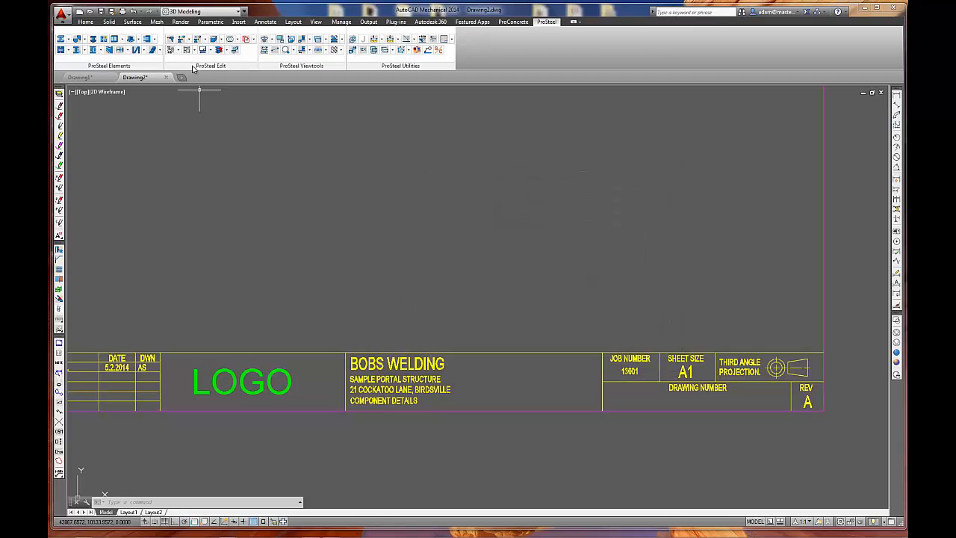
Open Create Partlist Database, examine the Batch Partlist Template under Partlist Creation in the Template Manager, and cancel the partlist creation.
{"action": "left_click", "coordinate": [211, 50]}
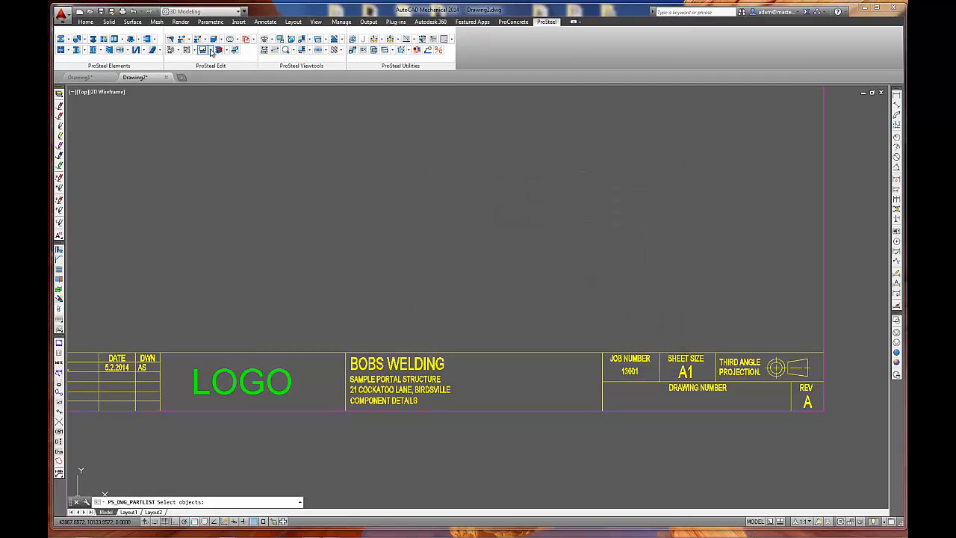
{"action": "left_click", "coordinate": [212, 50]}
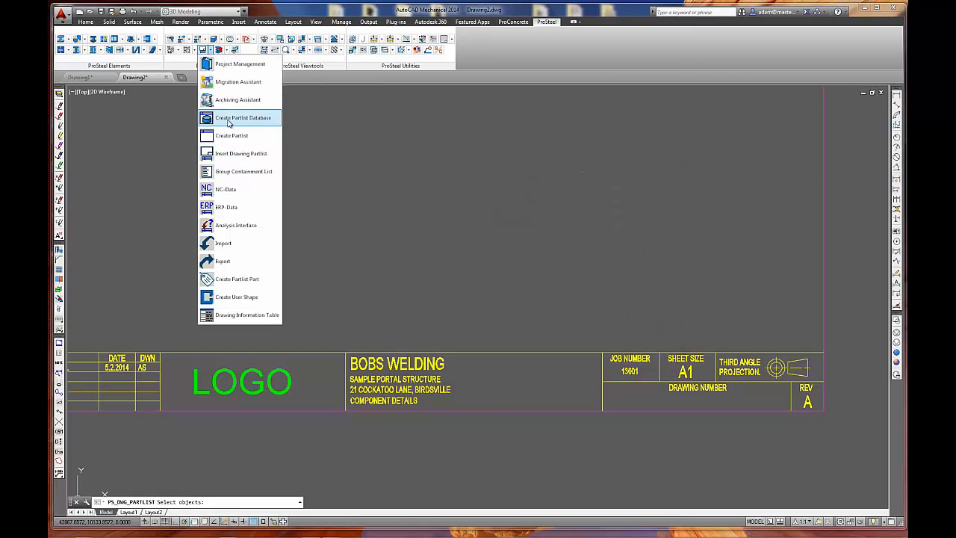
{"action": "left_click", "coordinate": [228, 120]}
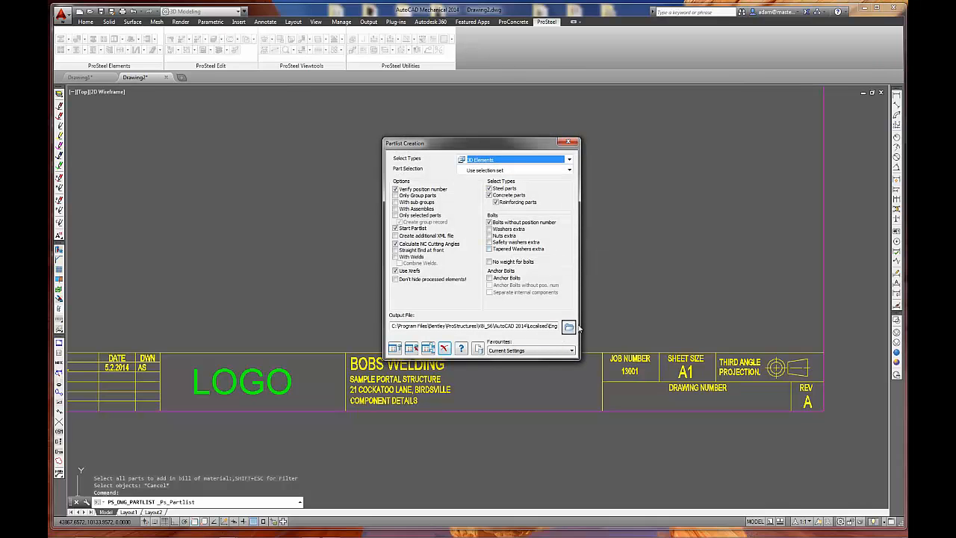
{"action": "left_click", "coordinate": [475, 349]}
{"action": "left_click", "coordinate": [324, 169]}
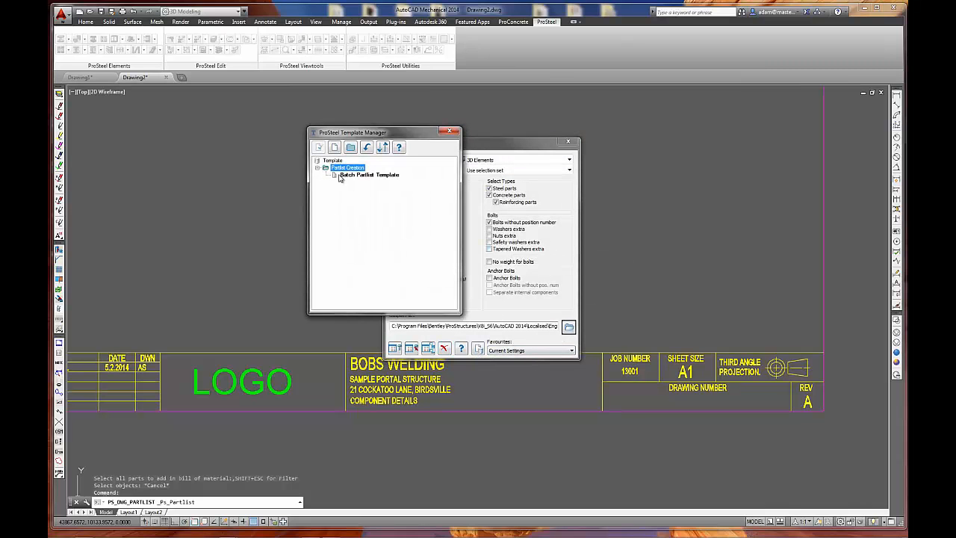
{"action": "left_click", "coordinate": [450, 131]}
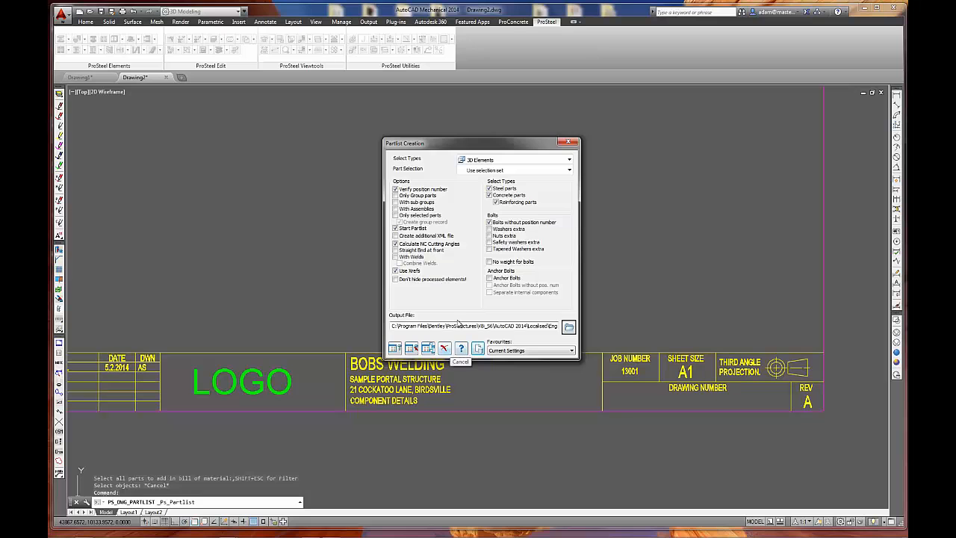
{"action": "left_click", "coordinate": [444, 349]}
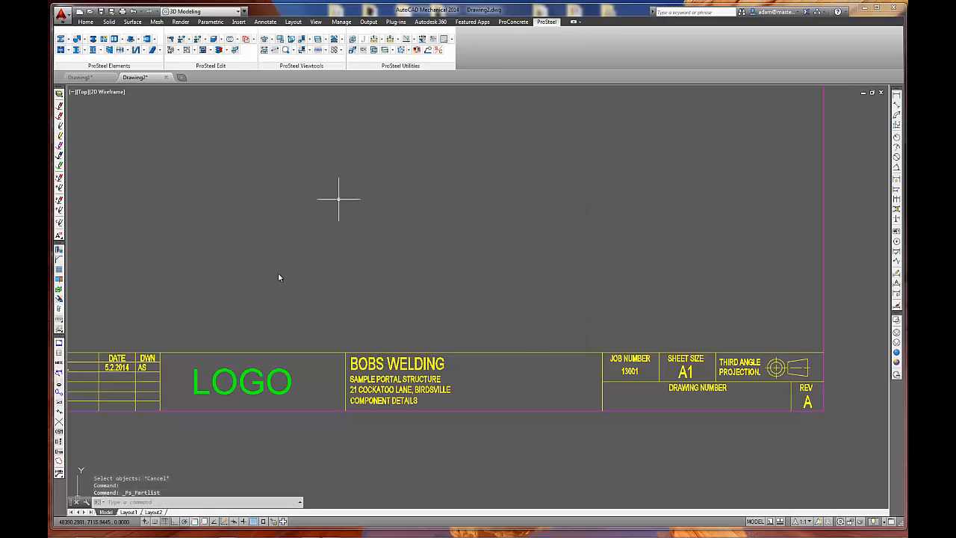
Reopen Part Lists, set it to Create New DataBase (BETA), accept the use-at-own-risk notice and confirm the dialog.
{"action": "left_click", "coordinate": [59, 361]}
{"action": "left_click", "coordinate": [575, 223]}
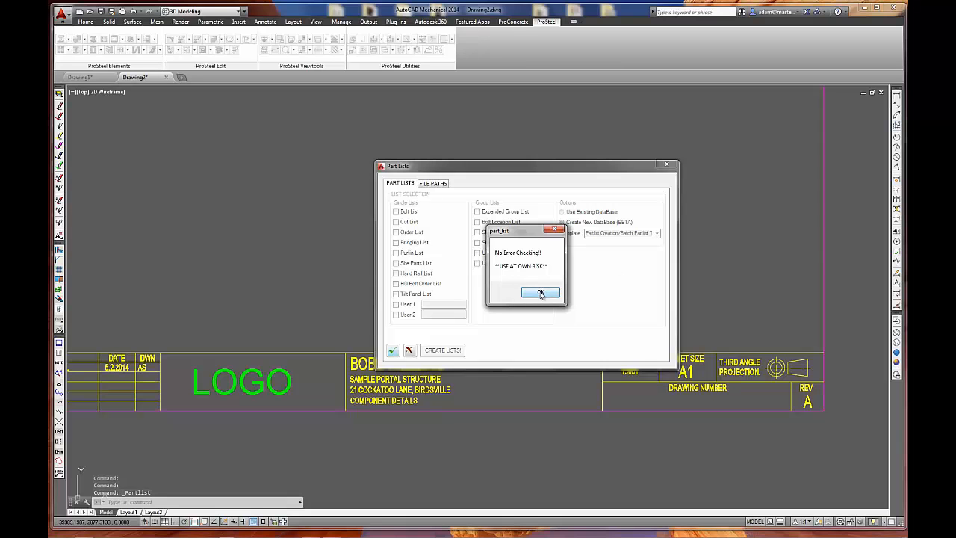
{"action": "left_click", "coordinate": [541, 292]}
{"action": "left_click", "coordinate": [392, 350]}
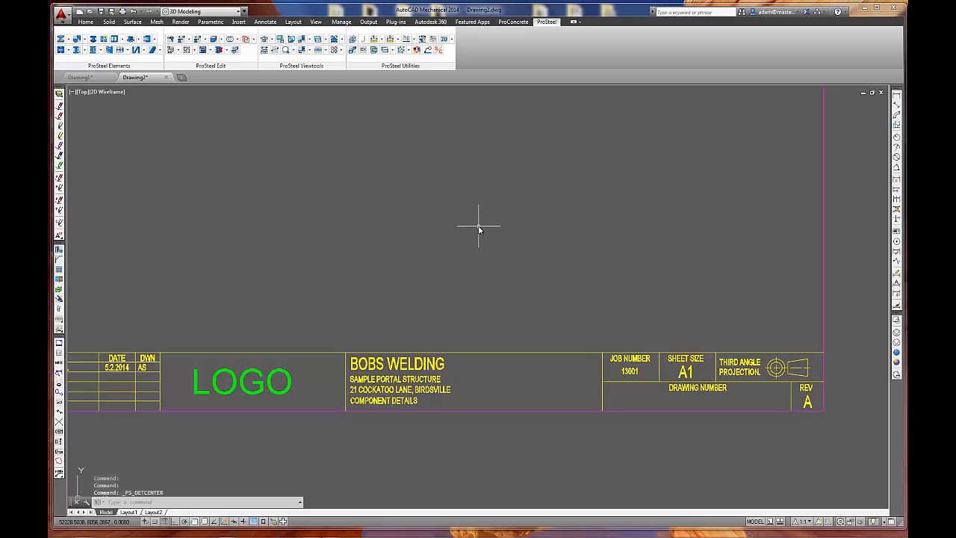
Start the DetailCenter in DetailCenter Standard mode.
{"action": "left_click", "coordinate": [451, 42]}
{"action": "left_click", "coordinate": [471, 52]}
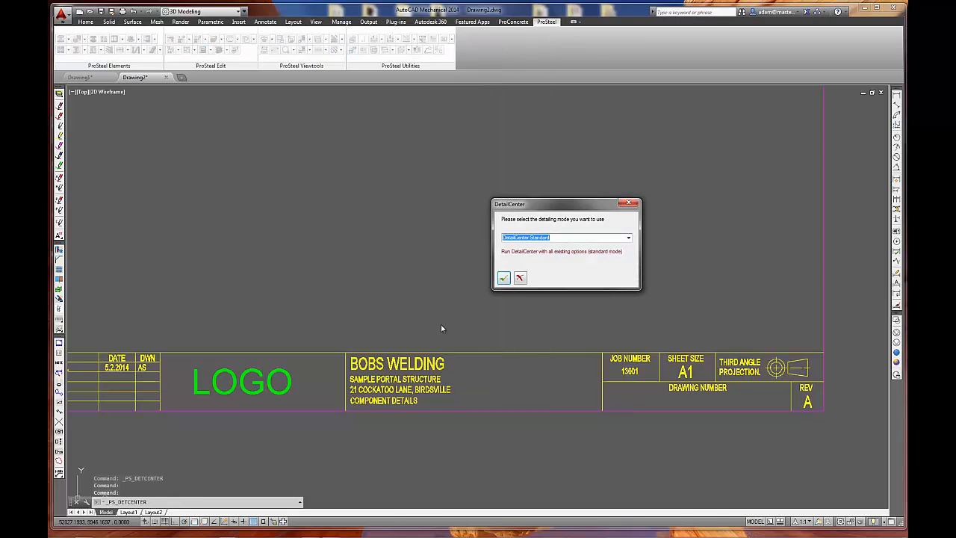
{"action": "left_click", "coordinate": [505, 277]}
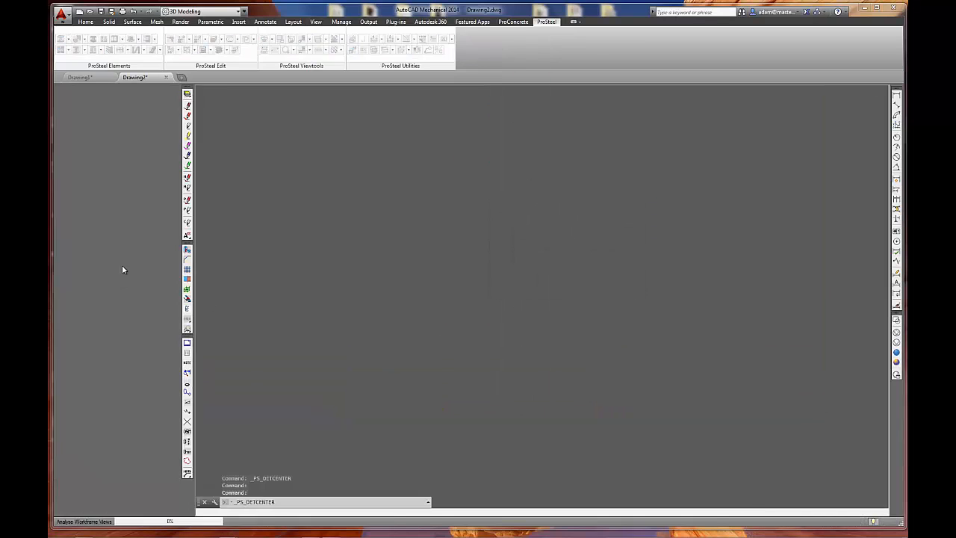
Load the S6 Marking detail styles from Base Plates through Vert Connection, keeping their initial theme, and enlarge the style list.
{"action": "left_click", "coordinate": [106, 152]}
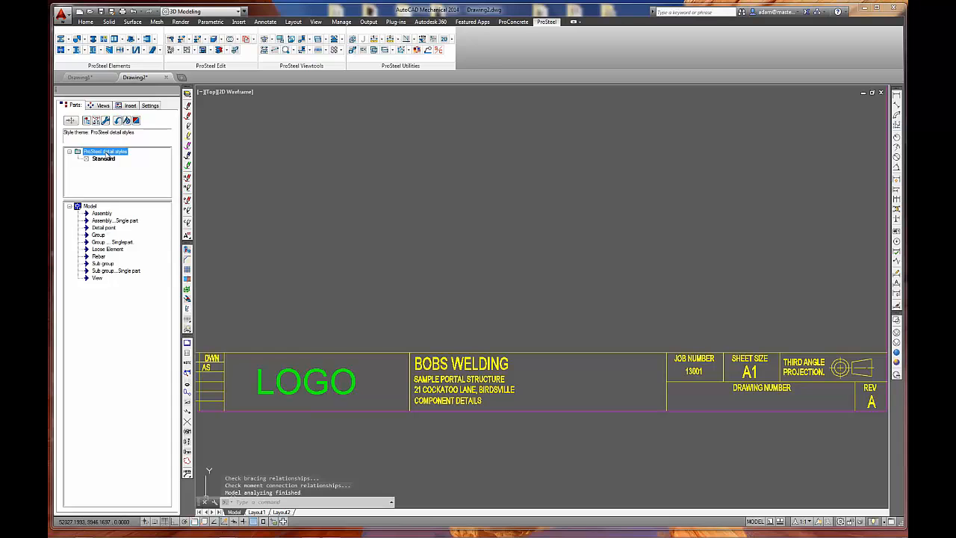
{"action": "right_click", "coordinate": [105, 152]}
{"action": "mouse_move", "coordinate": [157, 239]}
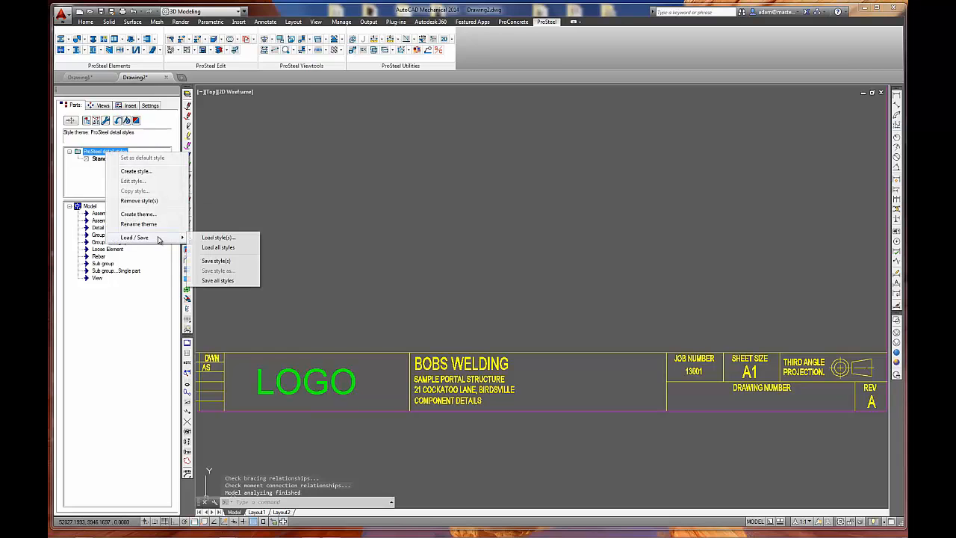
{"action": "left_click", "coordinate": [224, 238]}
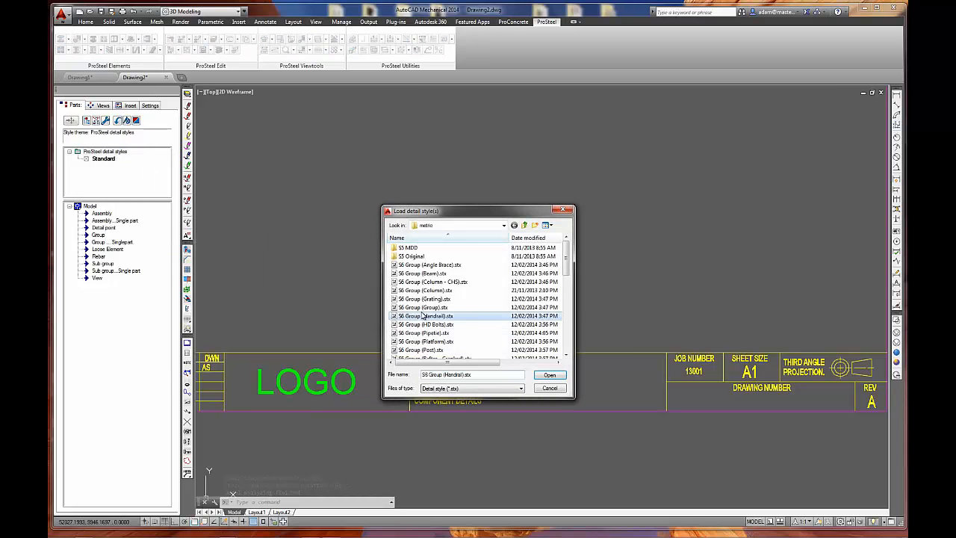
{"action": "scroll", "coordinate": [424, 331], "scroll_direction": "down", "scroll_amount": 3}
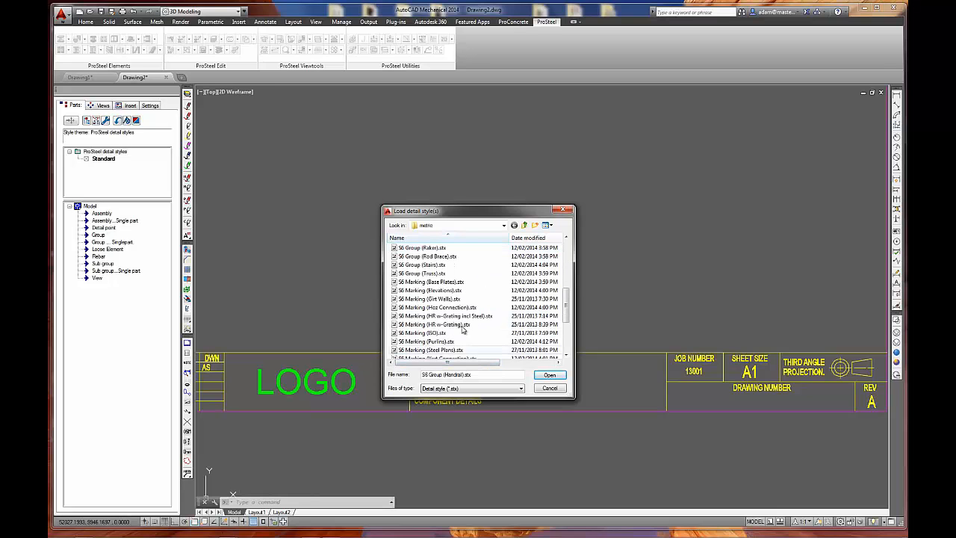
{"action": "left_click", "coordinate": [433, 282]}
{"action": "scroll", "coordinate": [446, 347], "scroll_direction": "down", "scroll_amount": 1}
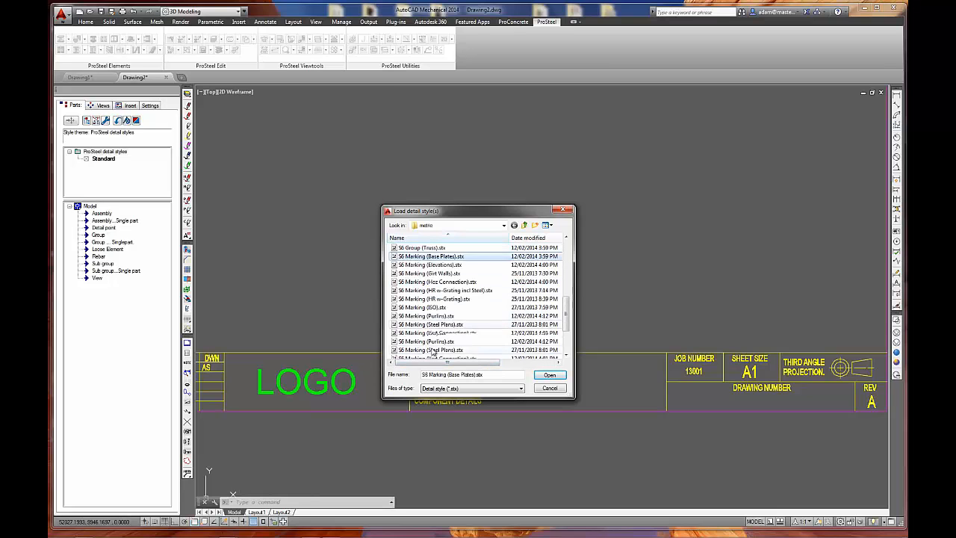
{"action": "left_click", "coordinate": [440, 332], "text": "shift"}
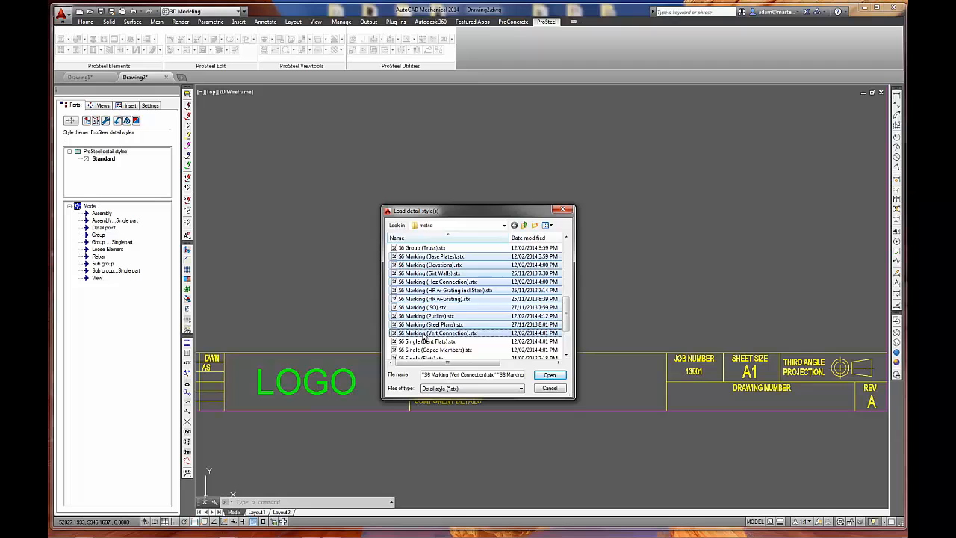
{"action": "left_click", "coordinate": [549, 376]}
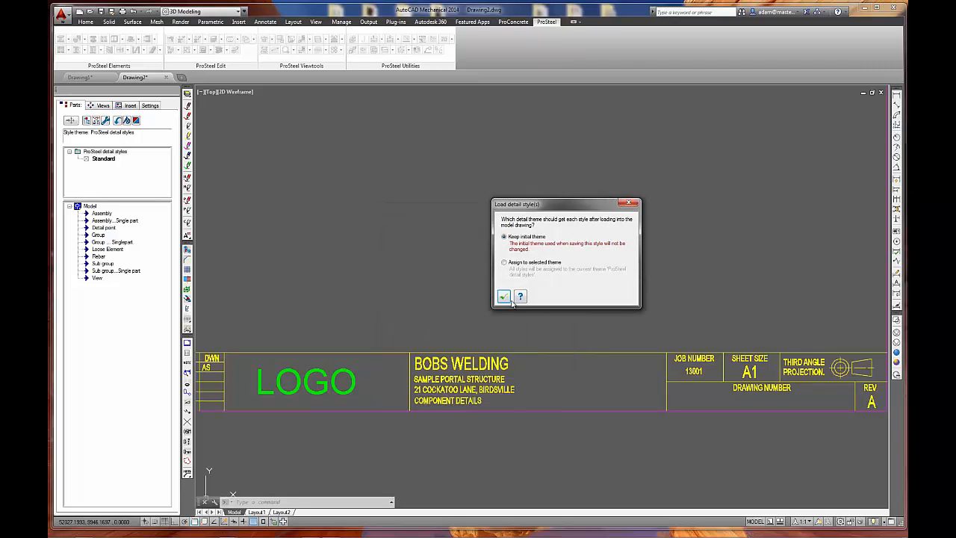
{"action": "left_click", "coordinate": [504, 297]}
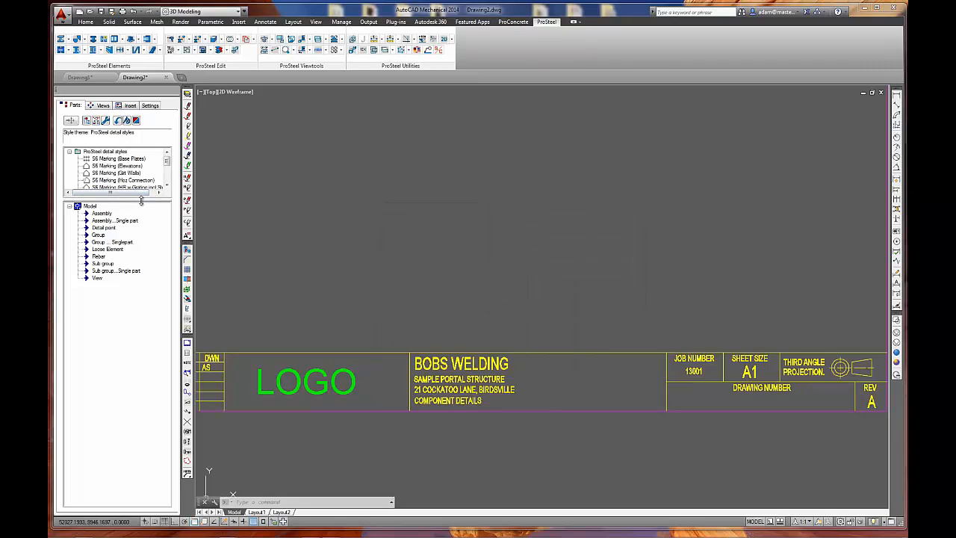
{"action": "left_click_drag", "start_coordinate": [147, 288], "coordinate": [150, 283]}
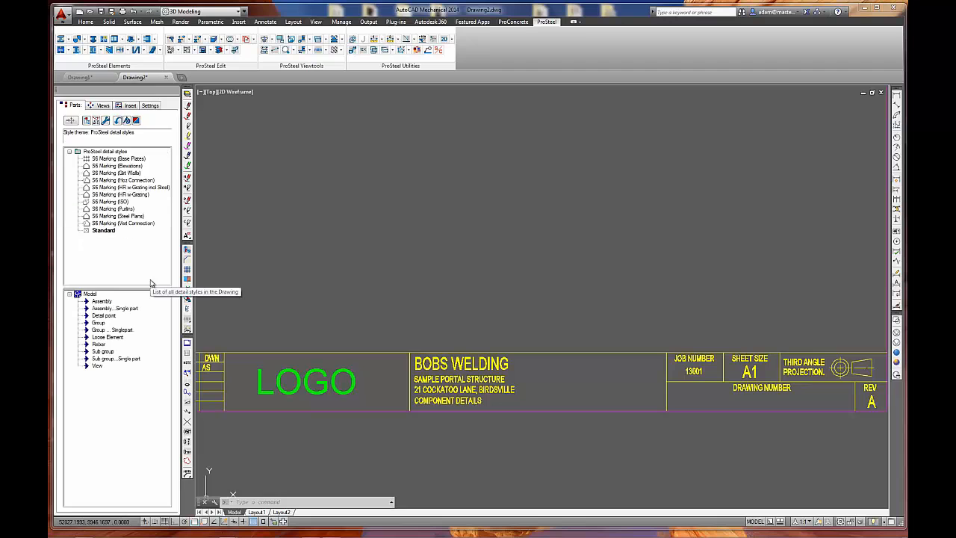
Remove the S6 Marking styles Base Plates, Hoz Connection and Vert Connection from the ProSteel detail styles.
{"action": "left_click", "coordinate": [134, 159]}
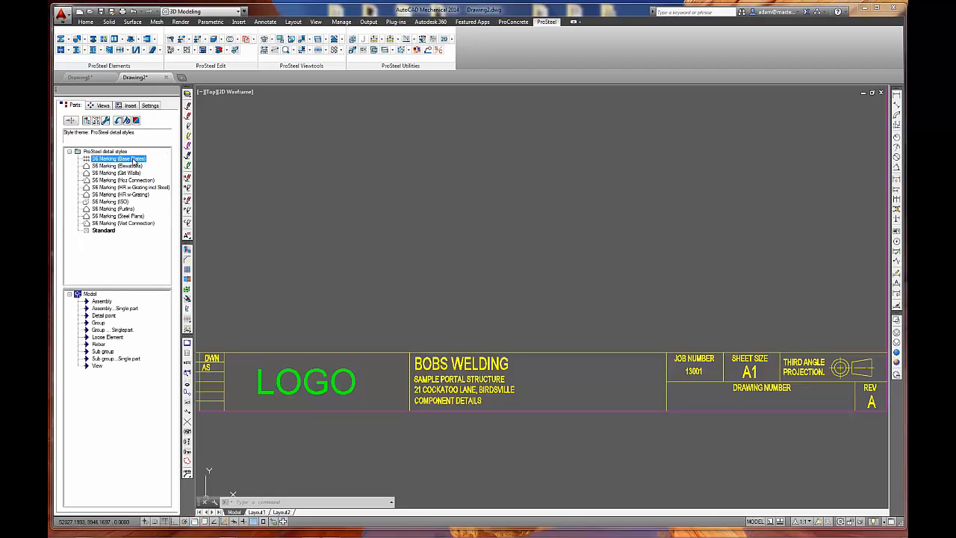
{"action": "left_click", "coordinate": [138, 223], "text": "ctrl"}
{"action": "left_click", "coordinate": [132, 182], "text": "ctrl"}
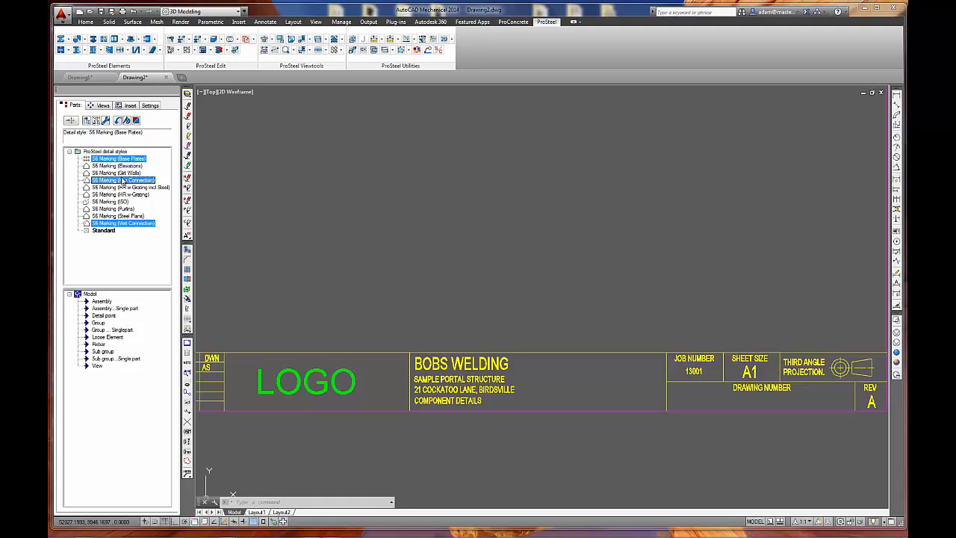
{"action": "right_click", "coordinate": [124, 180]}
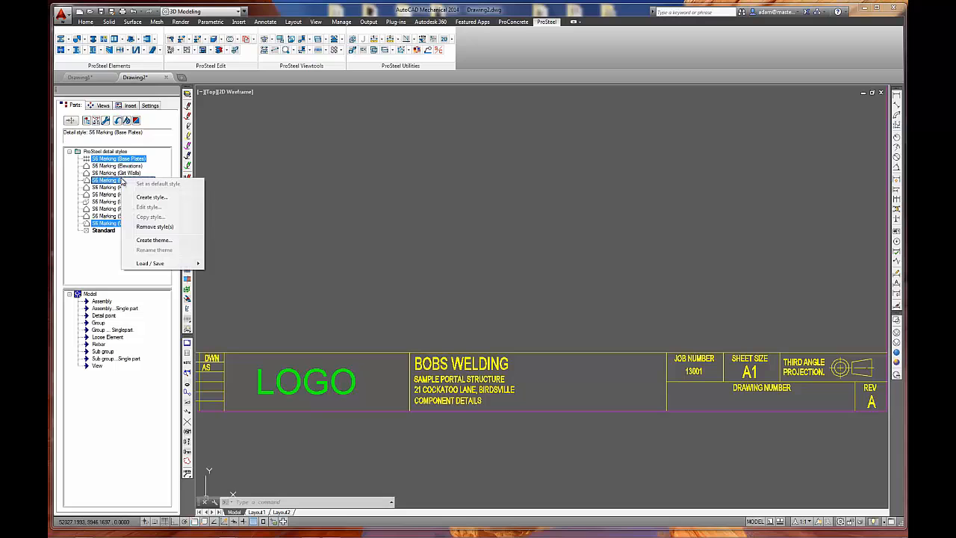
{"action": "left_click", "coordinate": [155, 226]}
{"action": "left_click", "coordinate": [517, 290]}
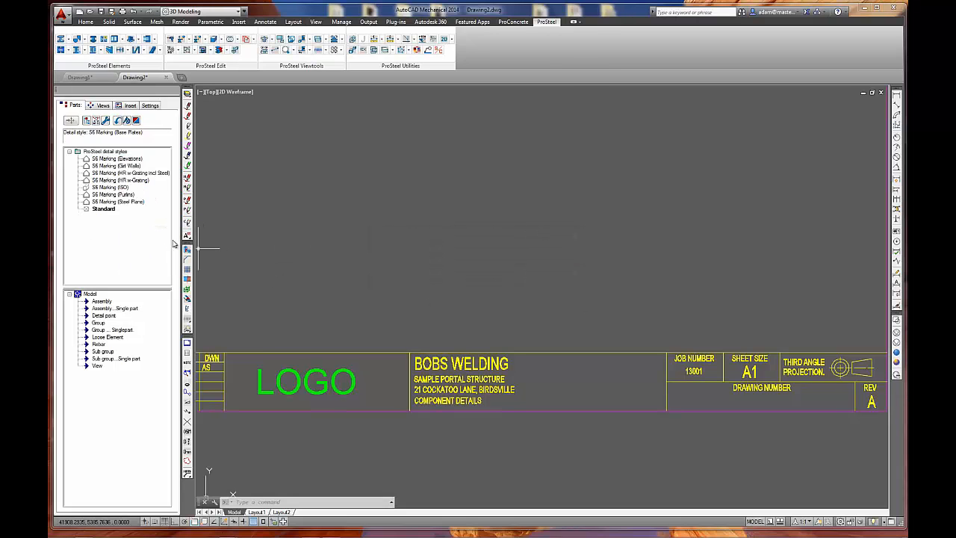
{"action": "left_click", "coordinate": [123, 158]}
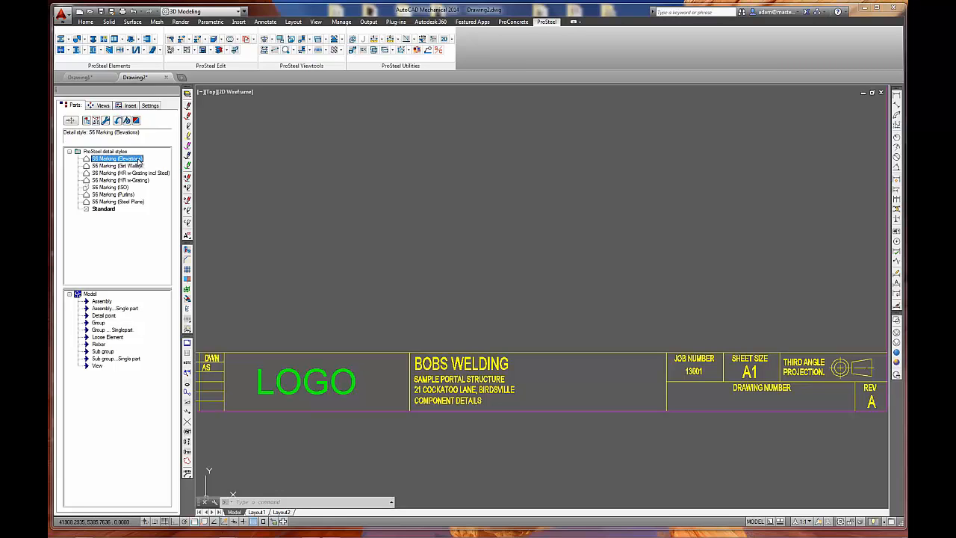
{"action": "left_click", "coordinate": [374, 214]}
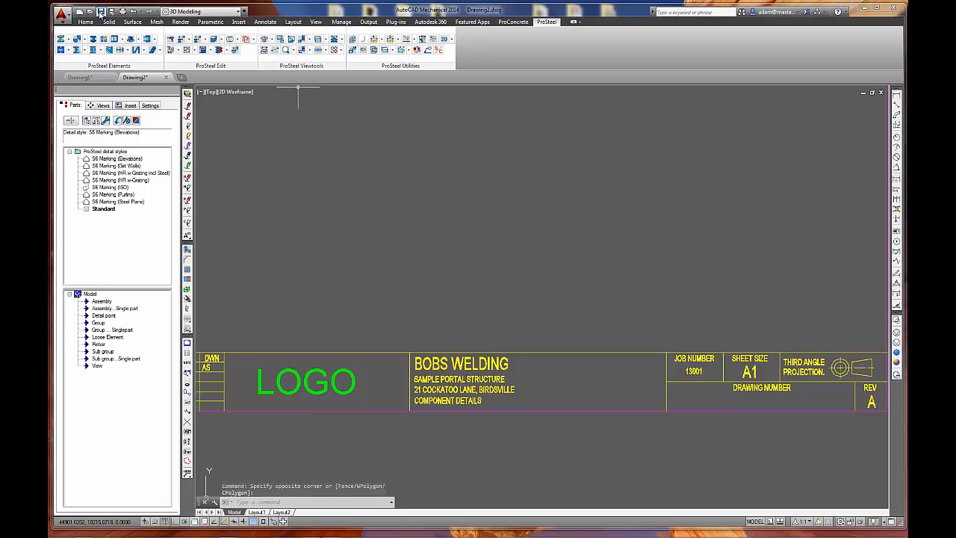
Open the drawing S6 - 11017-00 Rev B.dwg from the Bentley Projectwise folder on the desktop.
{"action": "left_click", "coordinate": [89, 11]}
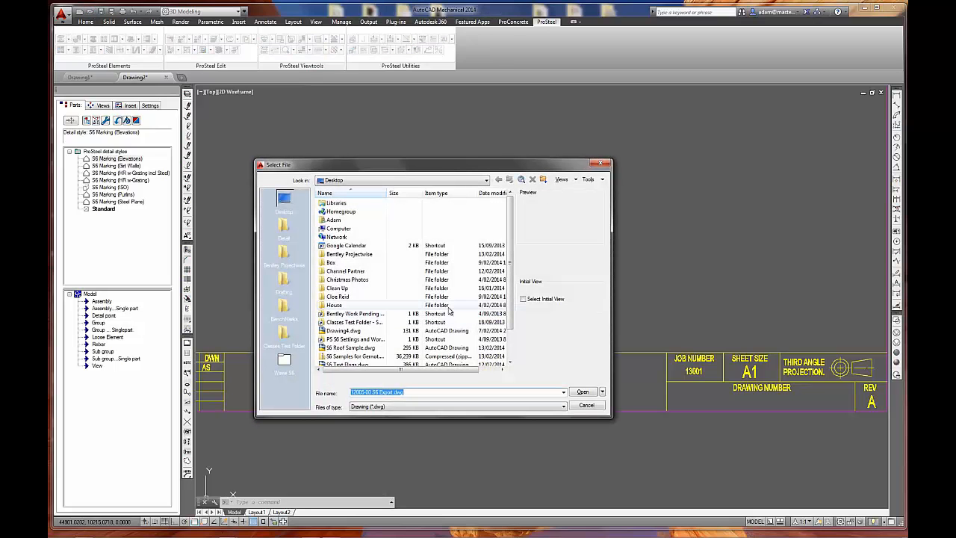
{"action": "double_click", "coordinate": [356, 256]}
{"action": "left_click", "coordinate": [366, 221]}
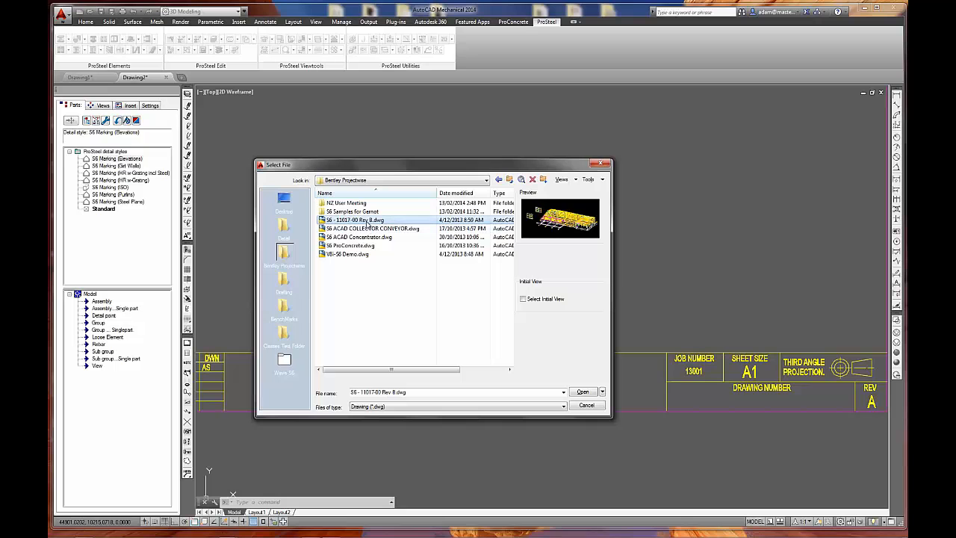
{"action": "left_click", "coordinate": [583, 393]}
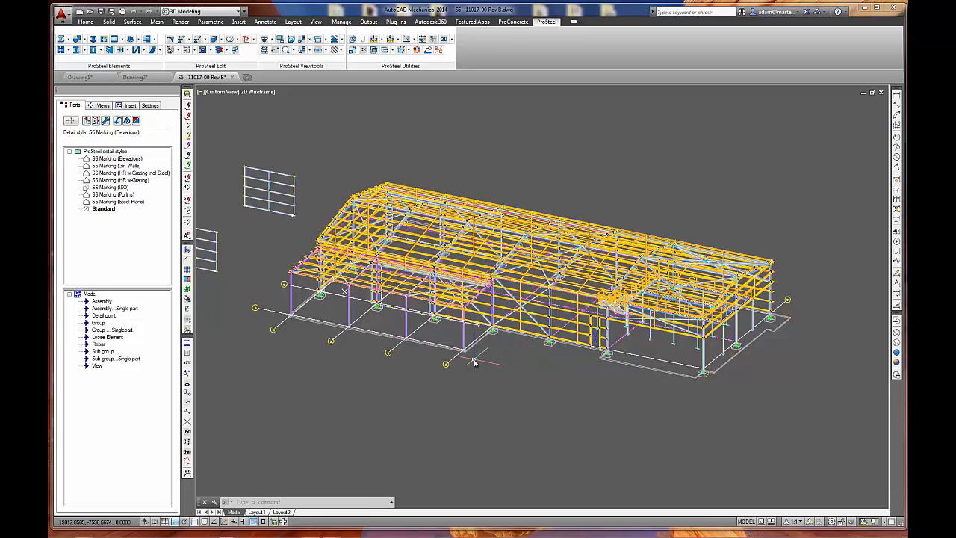
Hide the two separate panel frames standing beside the building model.
{"action": "middle_click_drag", "start_coordinate": [393, 346], "coordinate": [448, 366]}
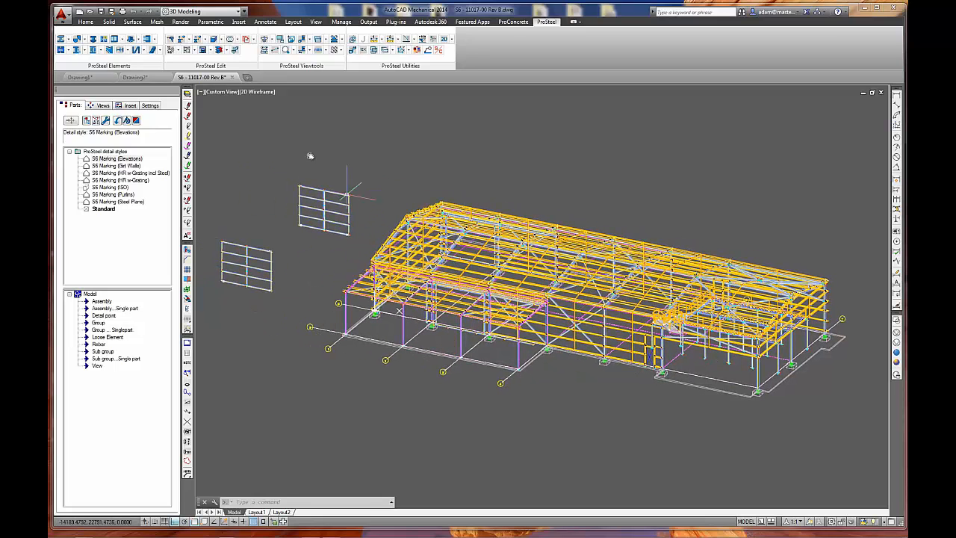
{"action": "left_click", "coordinate": [326, 50]}
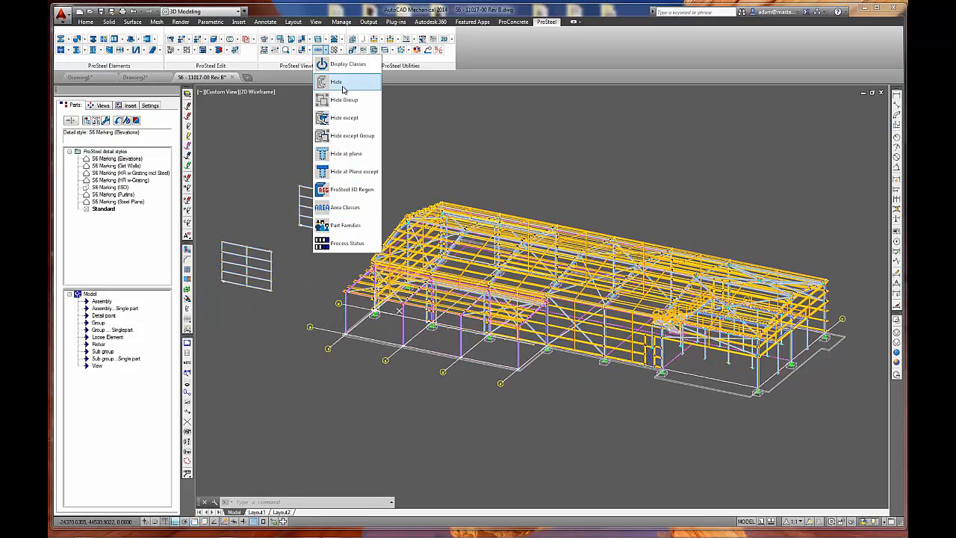
{"action": "left_click", "coordinate": [342, 81]}
{"action": "left_click", "coordinate": [356, 149]}
{"action": "left_click", "coordinate": [272, 257]}
{"action": "left_click", "coordinate": [283, 226]}
{"action": "left_click", "coordinate": [218, 306]}
{"action": "middle_click_drag", "start_coordinate": [424, 284], "coordinate": [329, 244]}
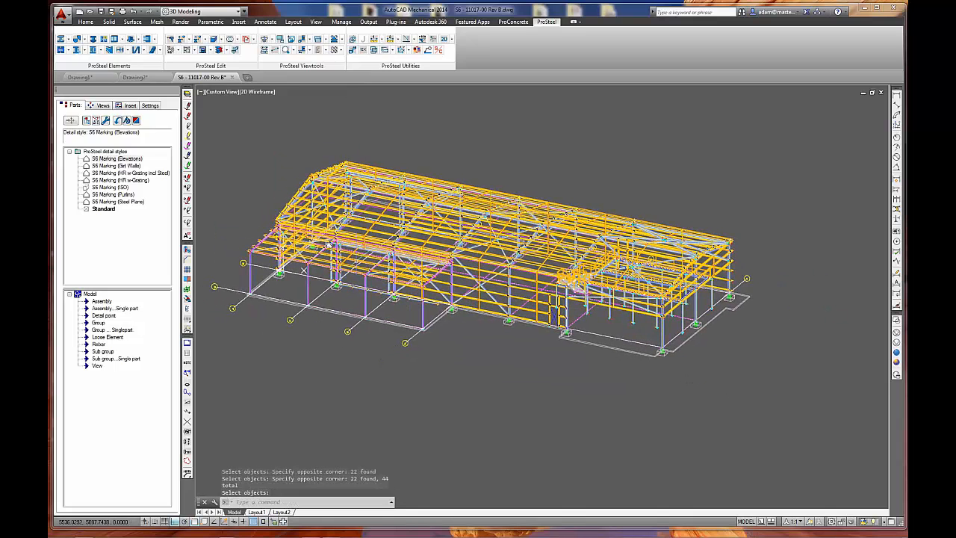
Analyse the model in the DetailCenter and link the S6 Marking (ISO) detail style to Isometric view_1.
{"action": "left_click", "coordinate": [120, 121]}
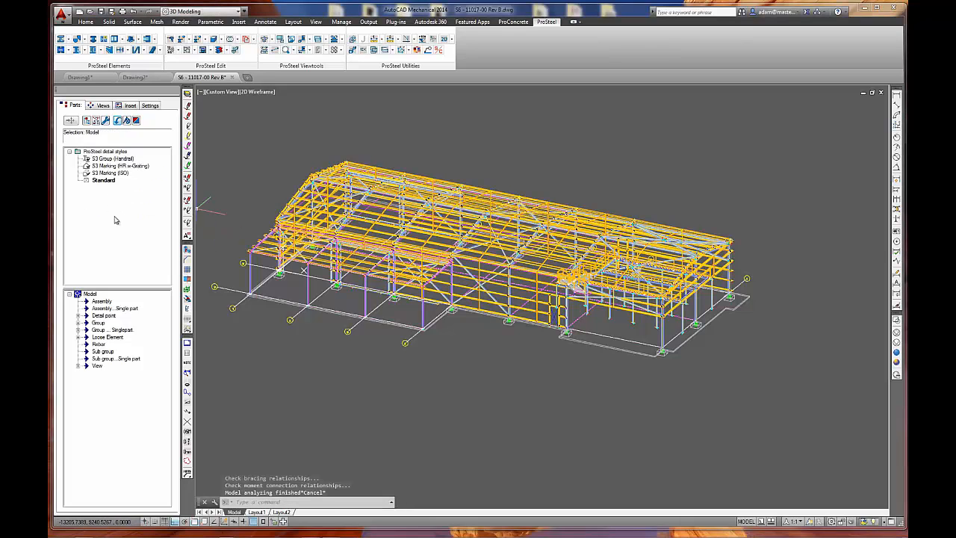
{"action": "left_click", "coordinate": [120, 177]}
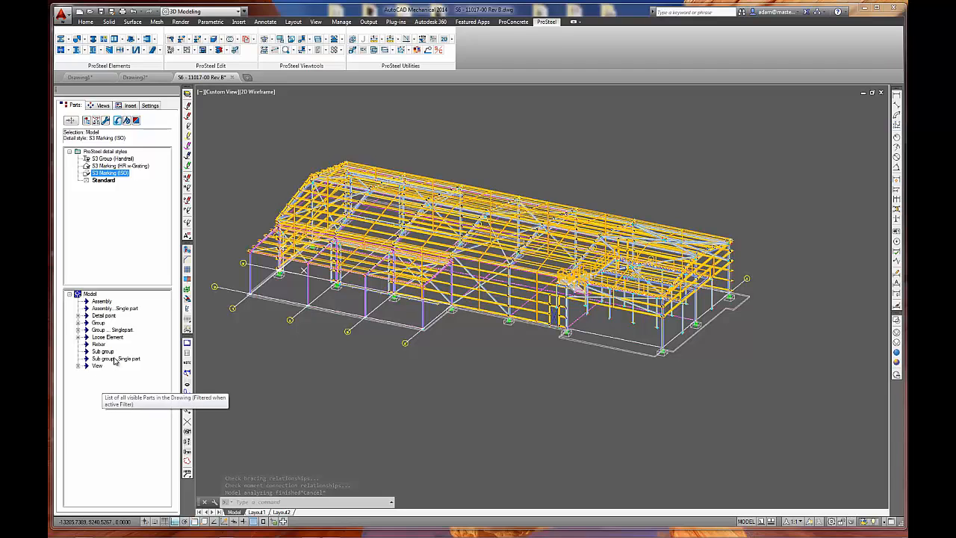
{"action": "left_click", "coordinate": [78, 366]}
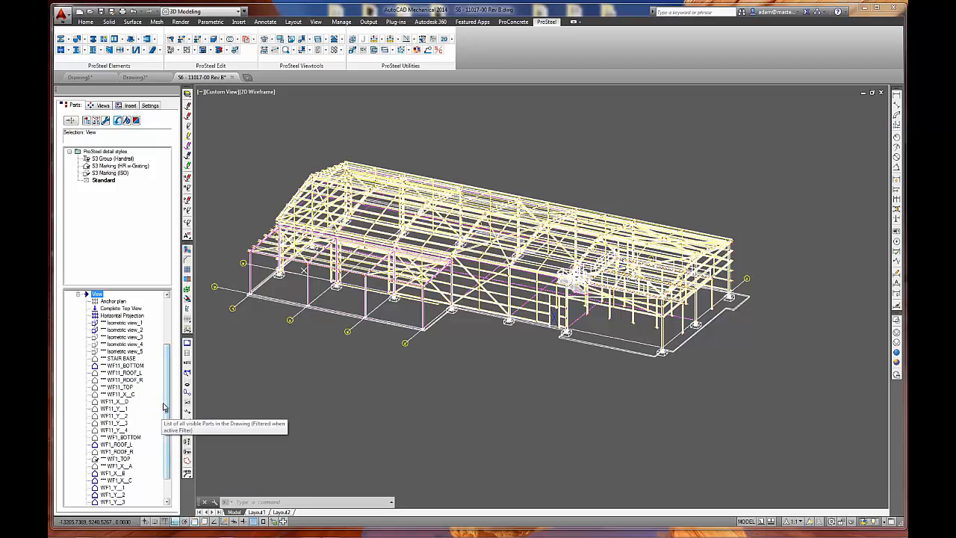
{"action": "scroll", "coordinate": [172, 461], "scroll_direction": "down", "scroll_amount": 2}
{"action": "left_click", "coordinate": [112, 458]}
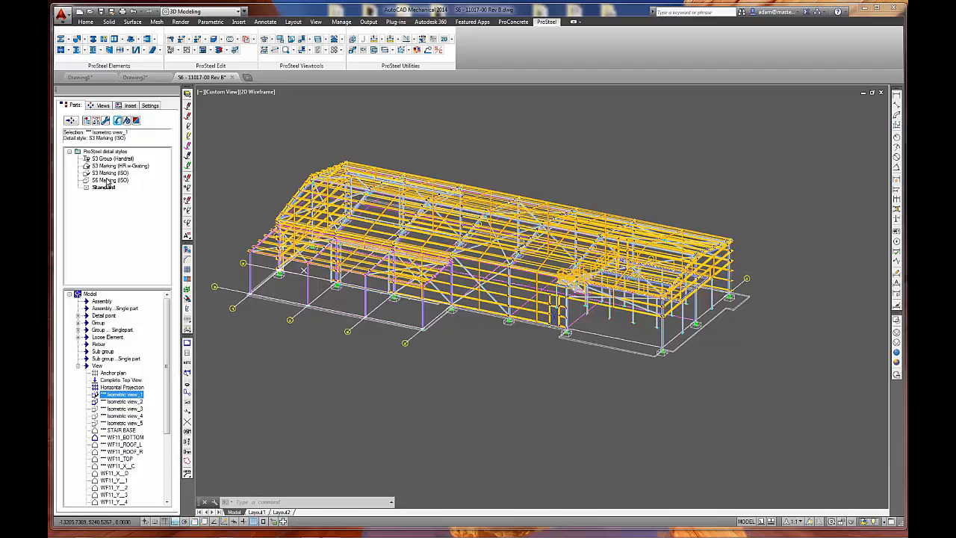
{"action": "left_click", "coordinate": [108, 182]}
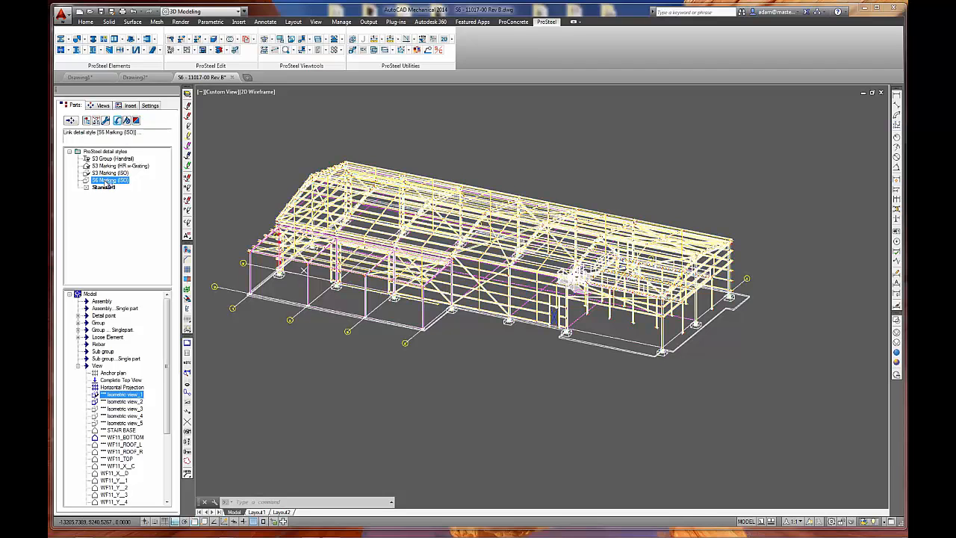
{"action": "left_click_drag", "start_coordinate": [106, 182], "coordinate": [106, 182]}
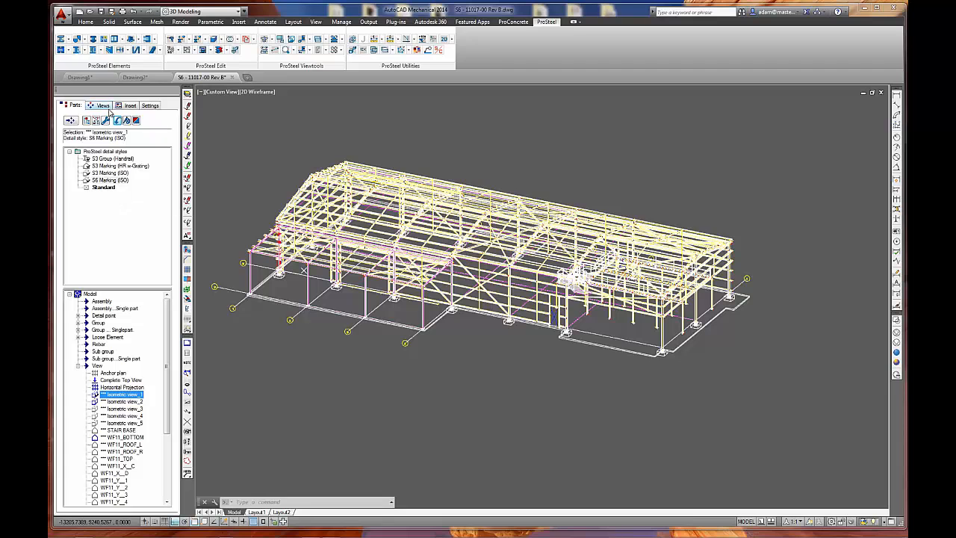
Preview Isometric view_1 from the prepared detail views and maximize the preview window.
{"action": "left_click", "coordinate": [100, 105]}
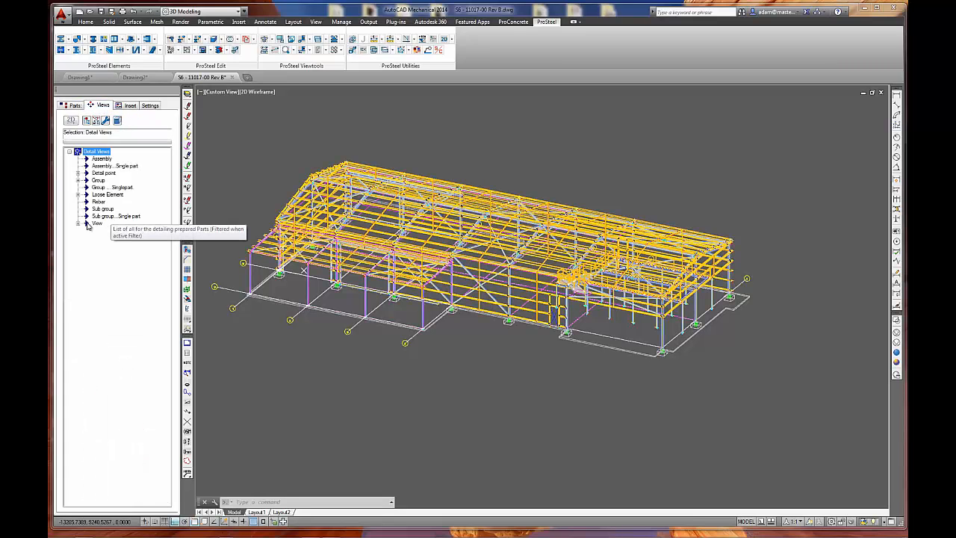
{"action": "left_click", "coordinate": [78, 224]}
{"action": "left_click", "coordinate": [122, 233]}
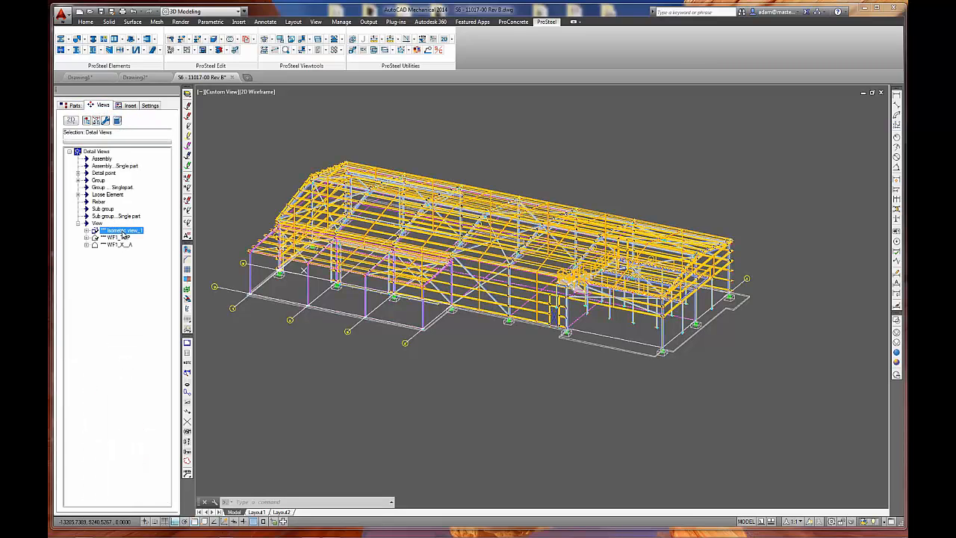
{"action": "right_click", "coordinate": [123, 232]}
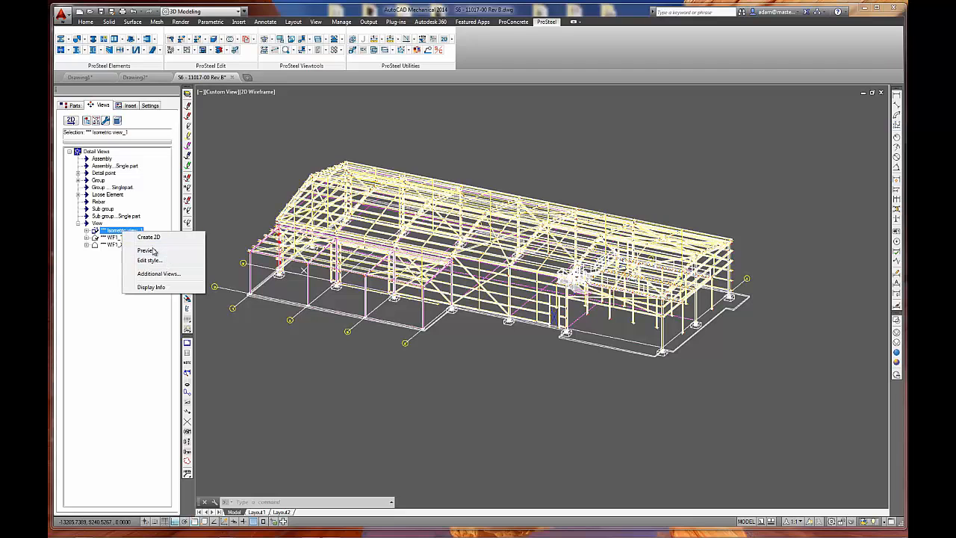
{"action": "left_click", "coordinate": [146, 250]}
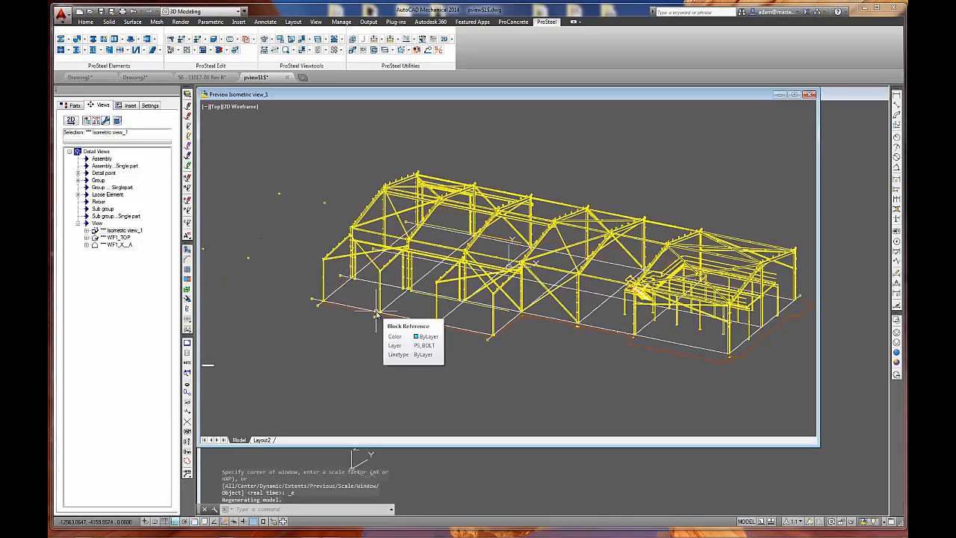
{"action": "double_click", "coordinate": [403, 95]}
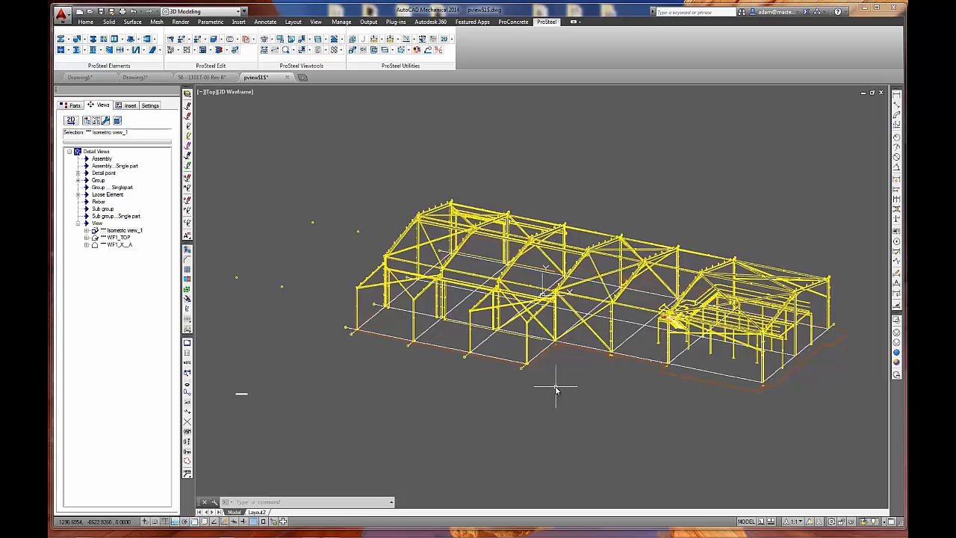
Examine the part marks on the frames, bracing, handrails and stair grating in the isometric preview.
{"action": "scroll", "coordinate": [403, 318], "scroll_direction": "up", "scroll_amount": 4}
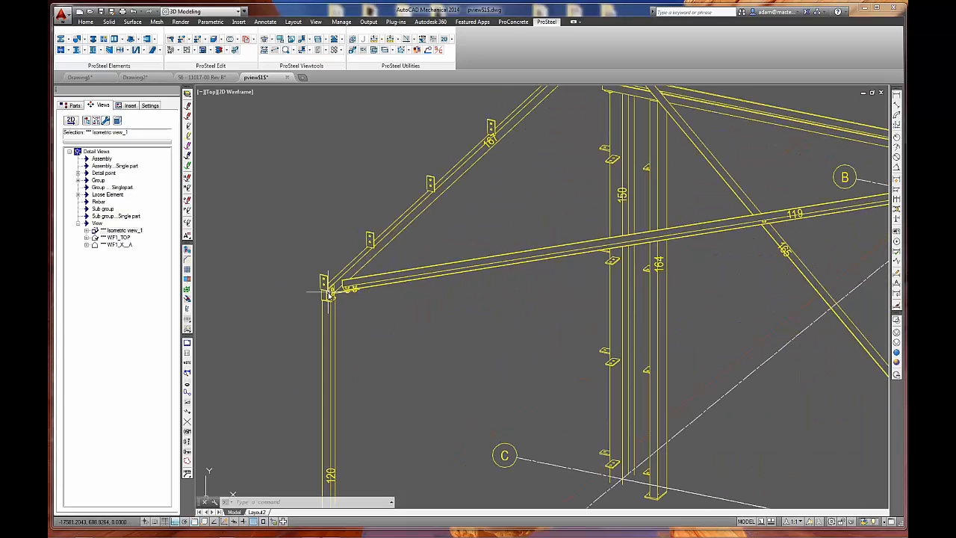
{"action": "scroll", "coordinate": [383, 331], "scroll_direction": "down", "scroll_amount": 4}
{"action": "scroll", "coordinate": [629, 401], "scroll_direction": "down", "scroll_amount": 2}
{"action": "middle_click_drag", "start_coordinate": [630, 401], "coordinate": [403, 344]}
{"action": "middle_click_drag", "start_coordinate": [800, 301], "coordinate": [406, 260]}
{"action": "middle_click_drag", "start_coordinate": [672, 324], "coordinate": [501, 269]}
{"action": "scroll", "coordinate": [384, 261], "scroll_direction": "up", "scroll_amount": 4}
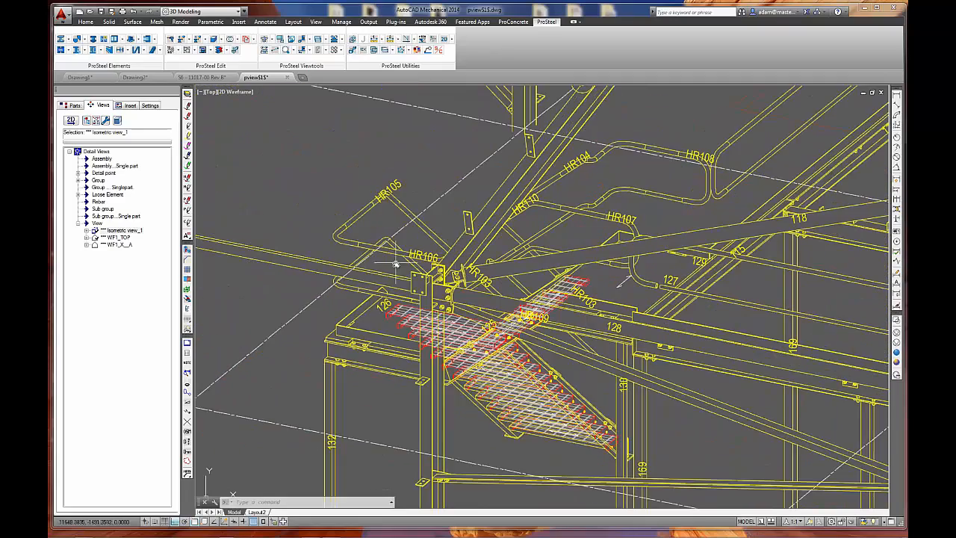
{"action": "scroll", "coordinate": [393, 265], "scroll_direction": "down", "scroll_amount": 2}
{"action": "scroll", "coordinate": [395, 269], "scroll_direction": "down", "scroll_amount": 2}
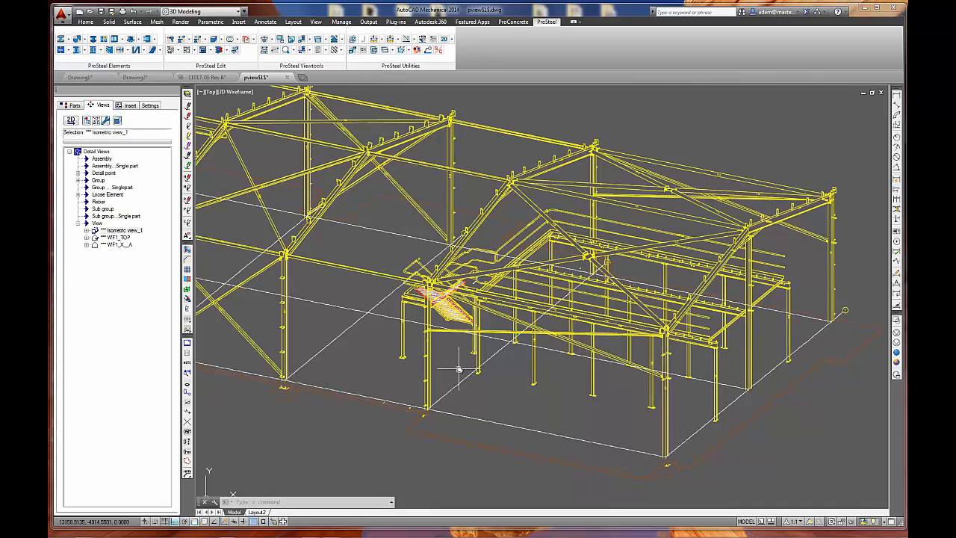
{"action": "scroll", "coordinate": [455, 366], "scroll_direction": "down", "scroll_amount": 3}
{"action": "scroll", "coordinate": [399, 365], "scroll_direction": "up", "scroll_amount": 1}
{"action": "scroll", "coordinate": [399, 365], "scroll_direction": "down", "scroll_amount": 2}
{"action": "scroll", "coordinate": [530, 382], "scroll_direction": "down", "scroll_amount": 1}
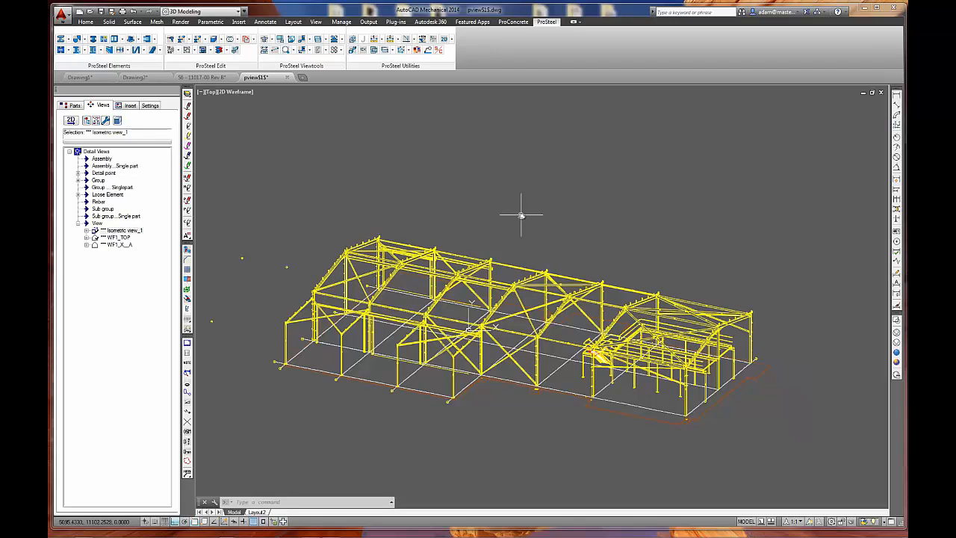
Close the isometric preview drawing without saving and return to the full building model.
{"action": "left_click", "coordinate": [881, 92]}
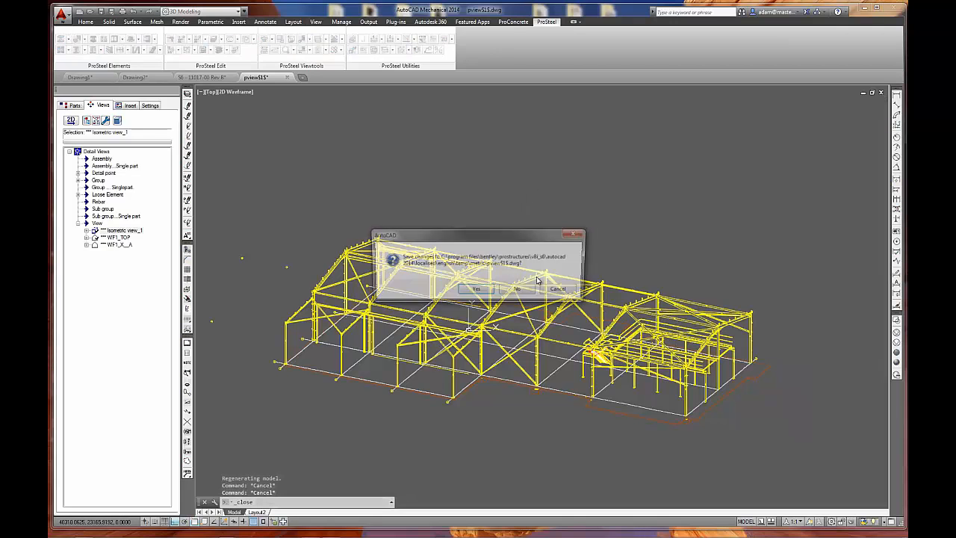
{"action": "left_click", "coordinate": [517, 290]}
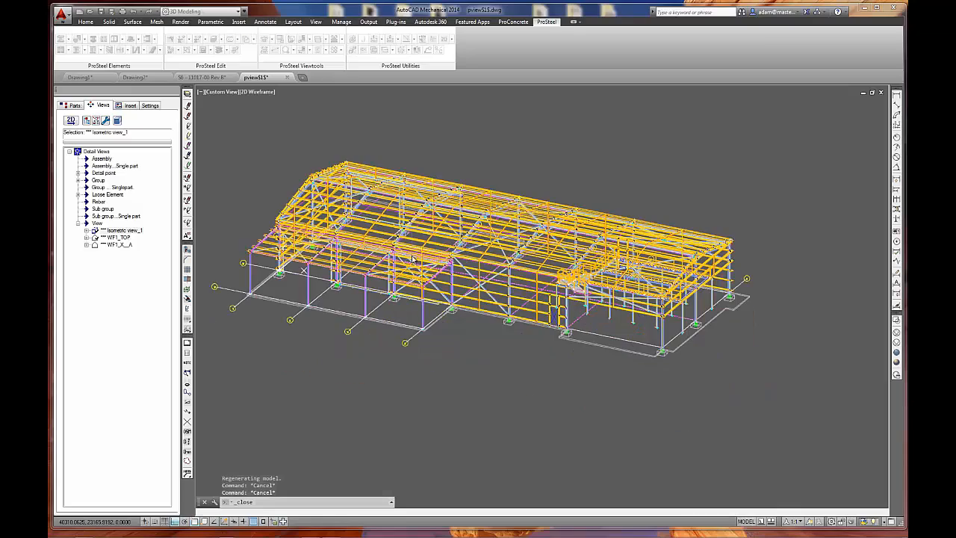
{"action": "scroll", "coordinate": [752, 299], "scroll_direction": "up", "scroll_amount": 6}
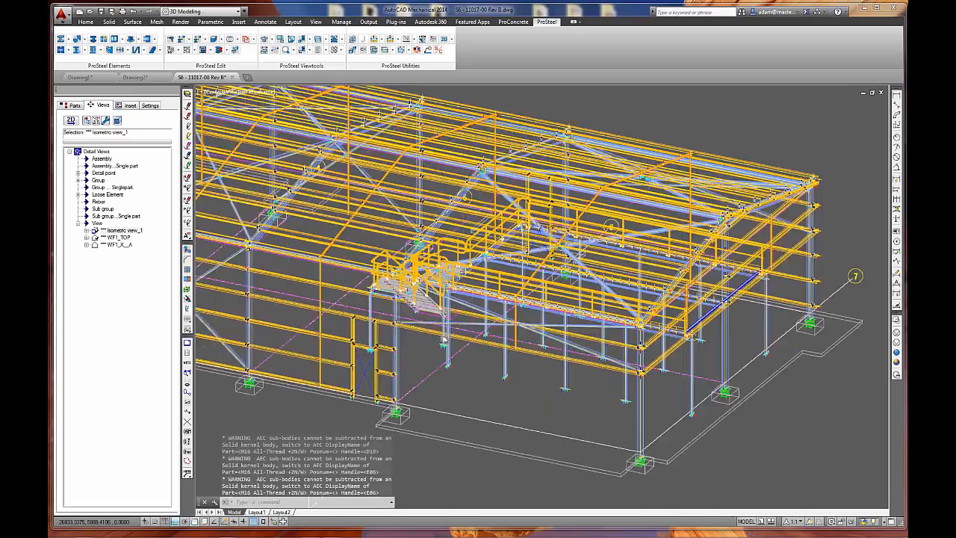
{"action": "scroll", "coordinate": [561, 398], "scroll_direction": "up", "scroll_amount": 8}
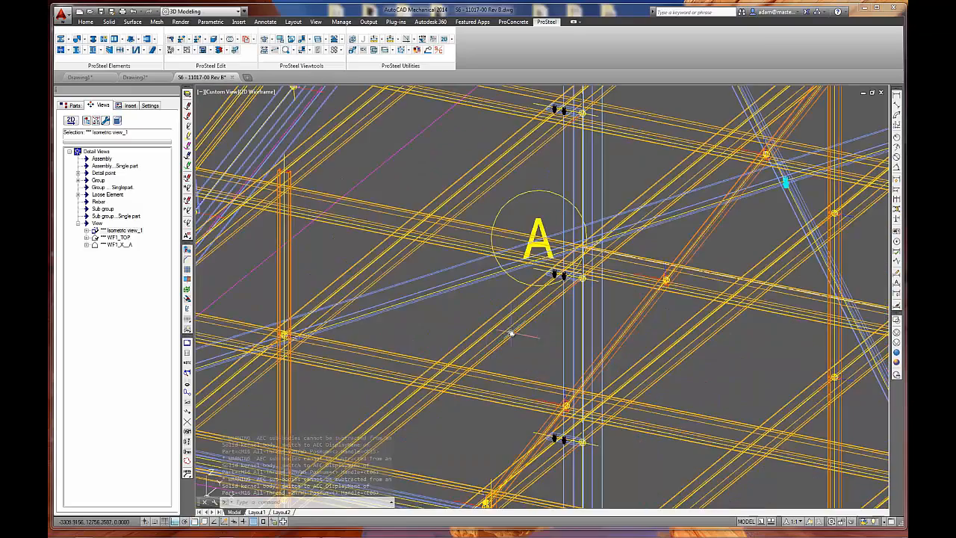
{"action": "scroll", "coordinate": [462, 297], "scroll_direction": "down", "scroll_amount": 10}
{"action": "scroll", "coordinate": [463, 298], "scroll_direction": "up", "scroll_amount": 5}
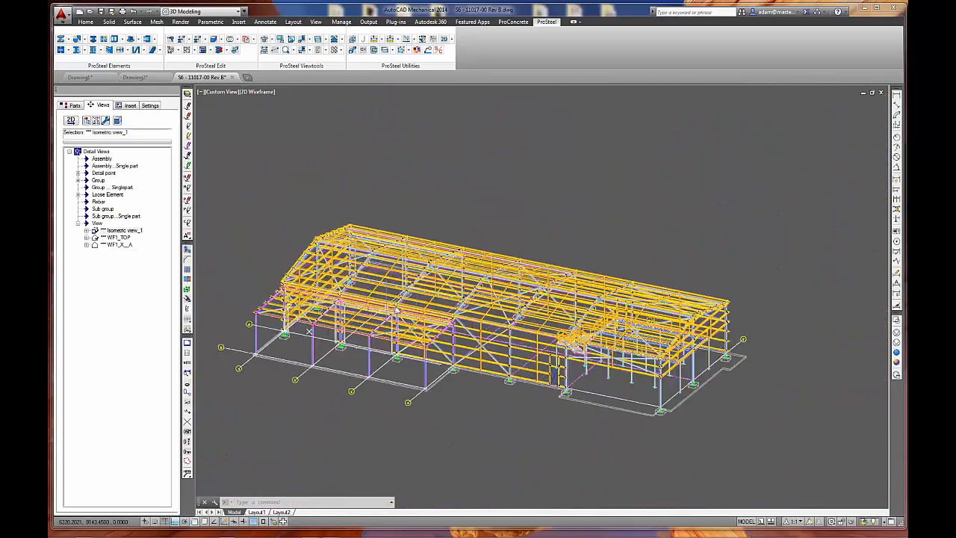
Load the S6 Marking (Girt Walls) style into the ProSteel detail styles.
{"action": "left_click", "coordinate": [73, 105]}
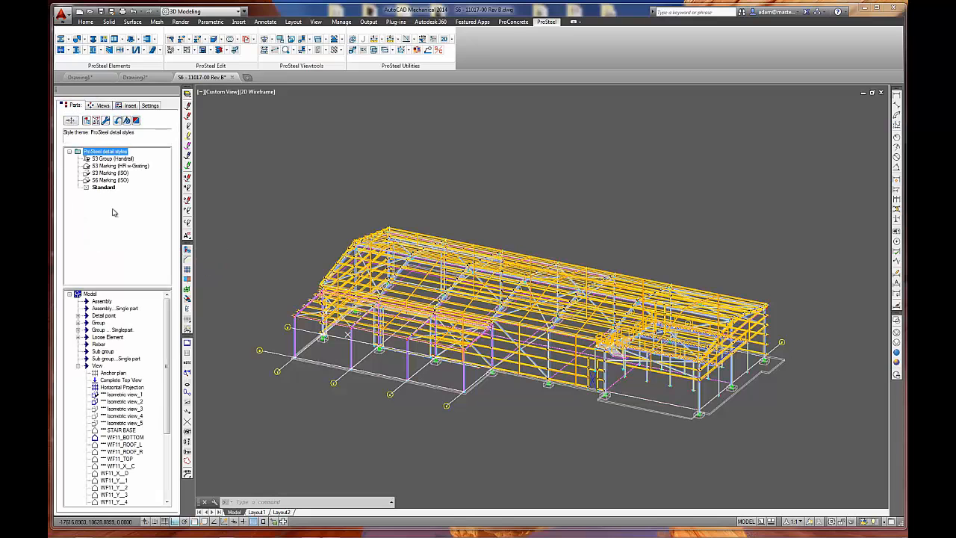
{"action": "left_click", "coordinate": [127, 493]}
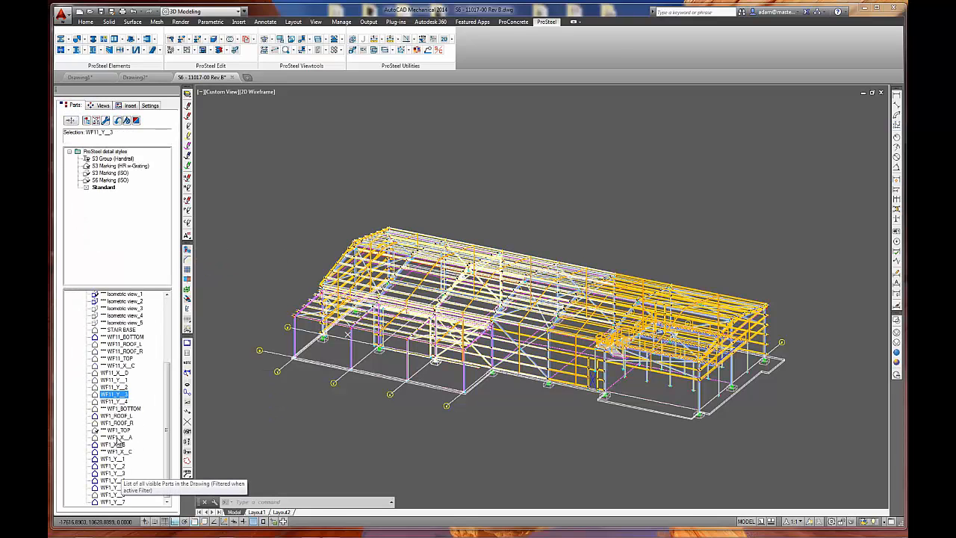
{"action": "left_click", "coordinate": [117, 437]}
{"action": "right_click", "coordinate": [111, 151]}
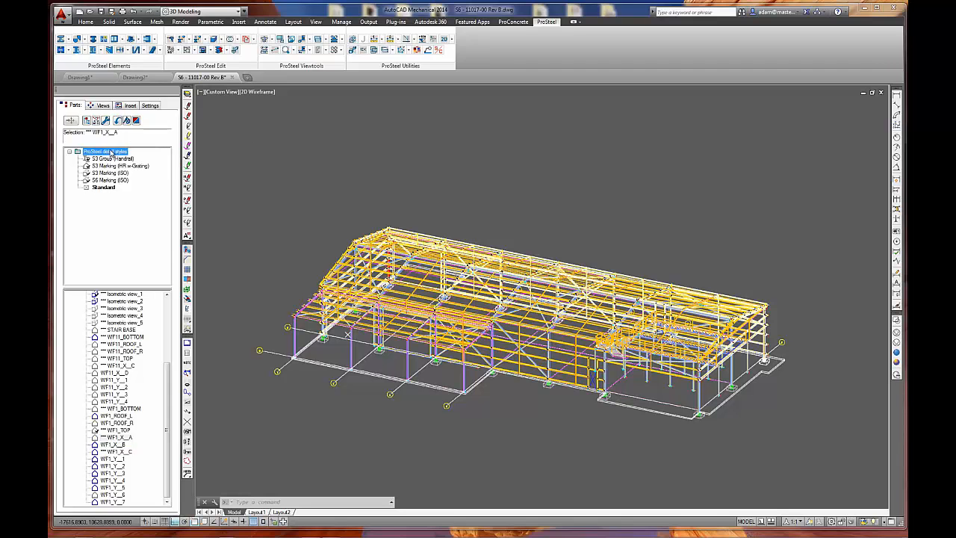
{"action": "mouse_move", "coordinate": [157, 236]}
{"action": "left_click", "coordinate": [218, 240]}
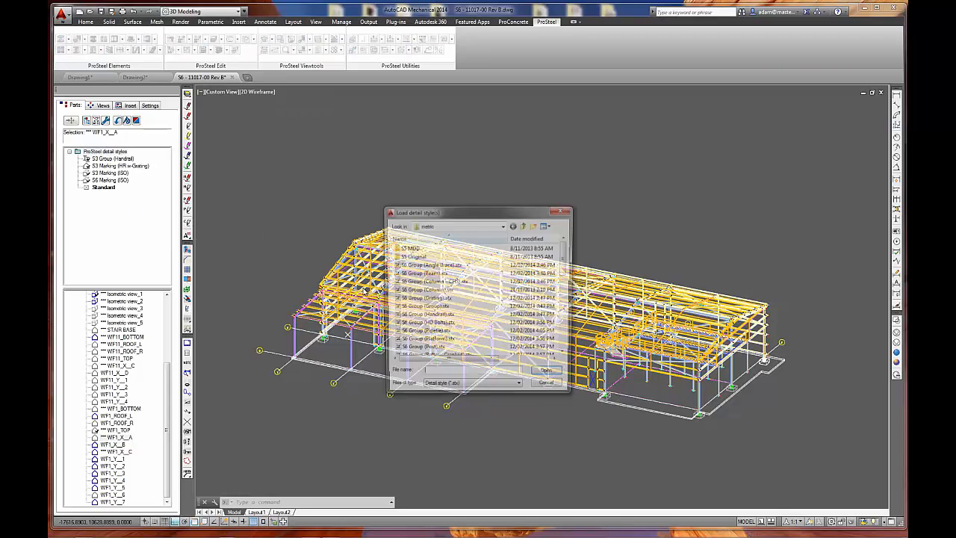
{"action": "left_click", "coordinate": [430, 335]}
{"action": "scroll", "coordinate": [430, 336], "scroll_direction": "down", "scroll_amount": 7}
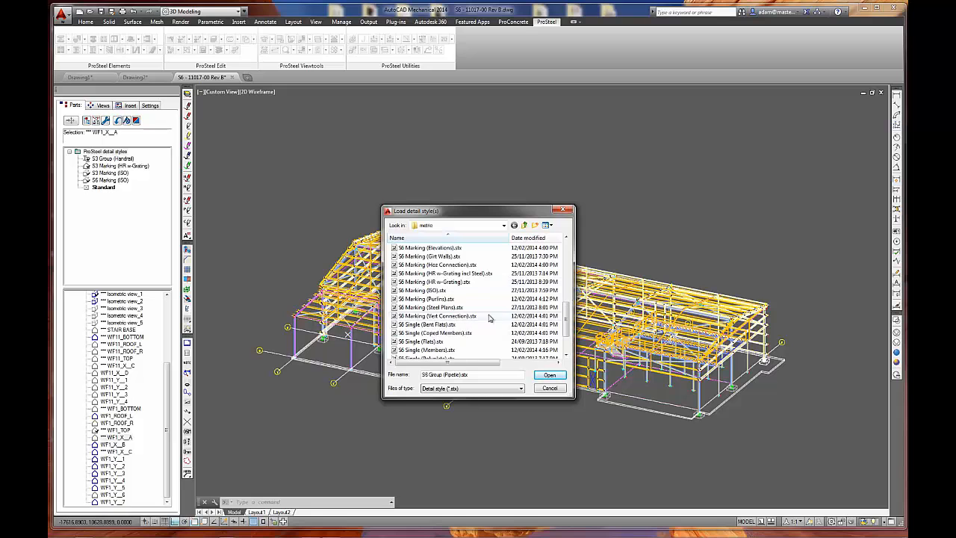
{"action": "left_click", "coordinate": [440, 256]}
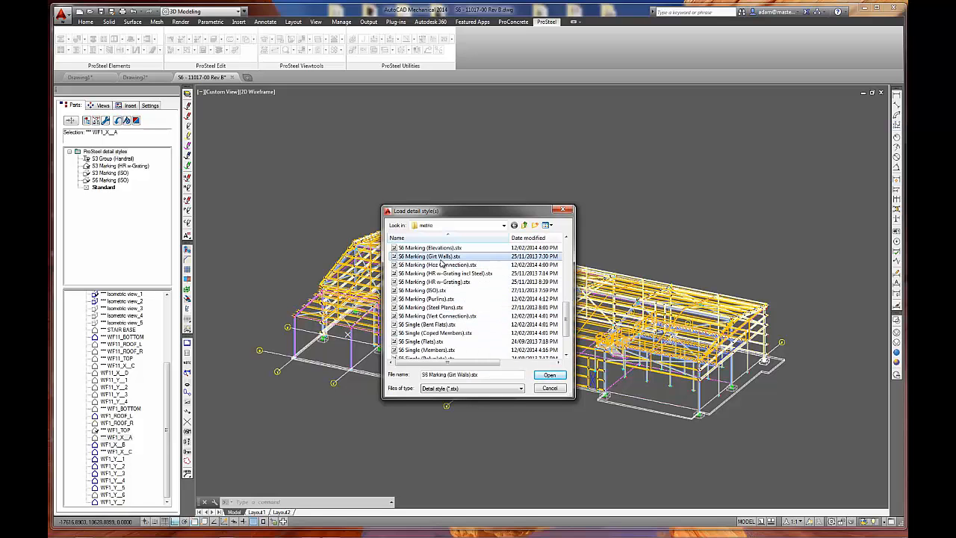
{"action": "left_click", "coordinate": [549, 374]}
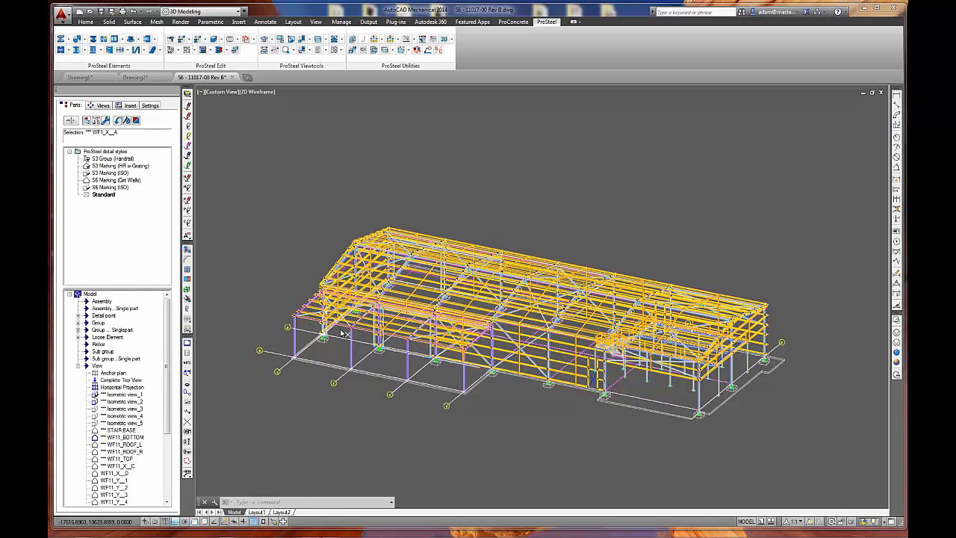
Link the S6 Marking (Girt Walls) detail style to the view WF1_X__A.
{"action": "scroll", "coordinate": [131, 363], "scroll_direction": "down", "scroll_amount": 3}
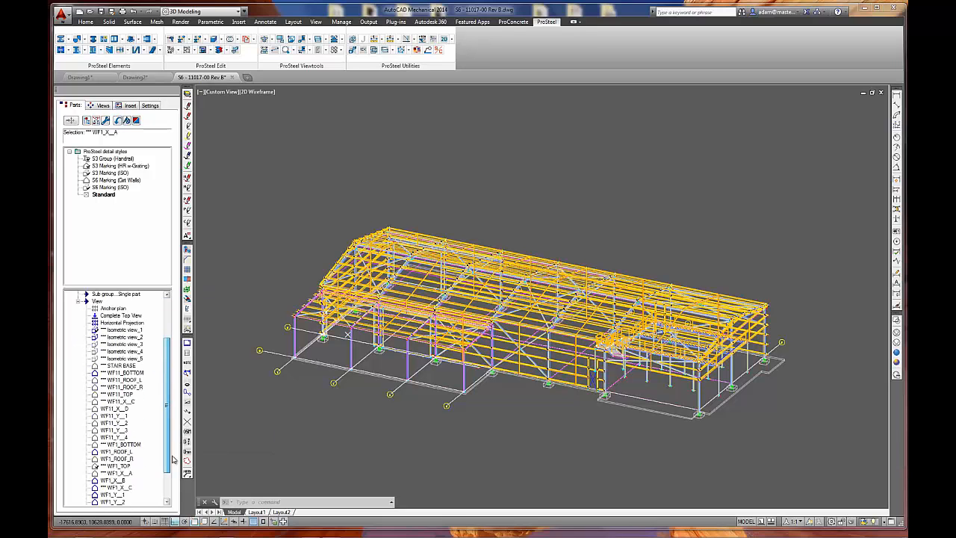
{"action": "left_click", "coordinate": [115, 474]}
{"action": "left_click", "coordinate": [116, 181]}
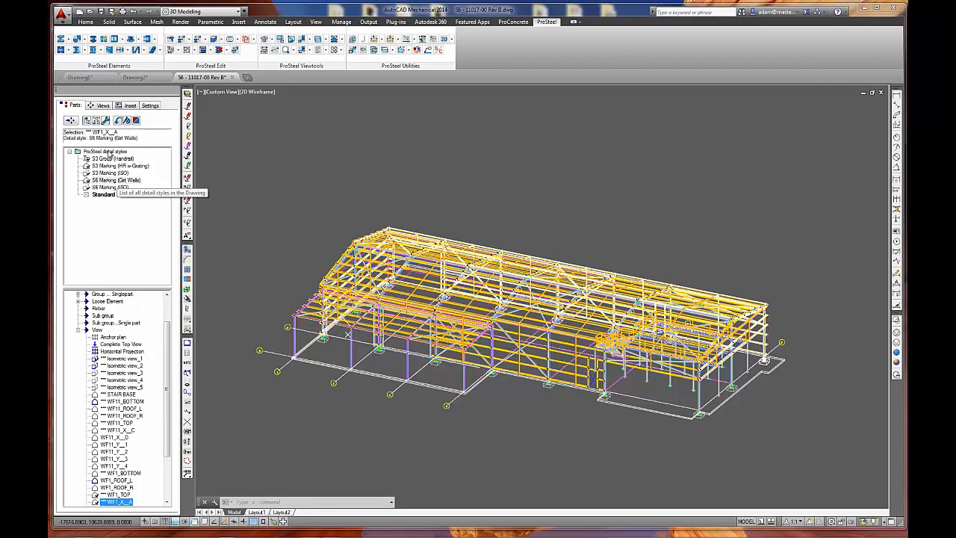
Generate the 2D preview of the detail view WF1_X__A and maximize its drawing window.
{"action": "left_click", "coordinate": [102, 106]}
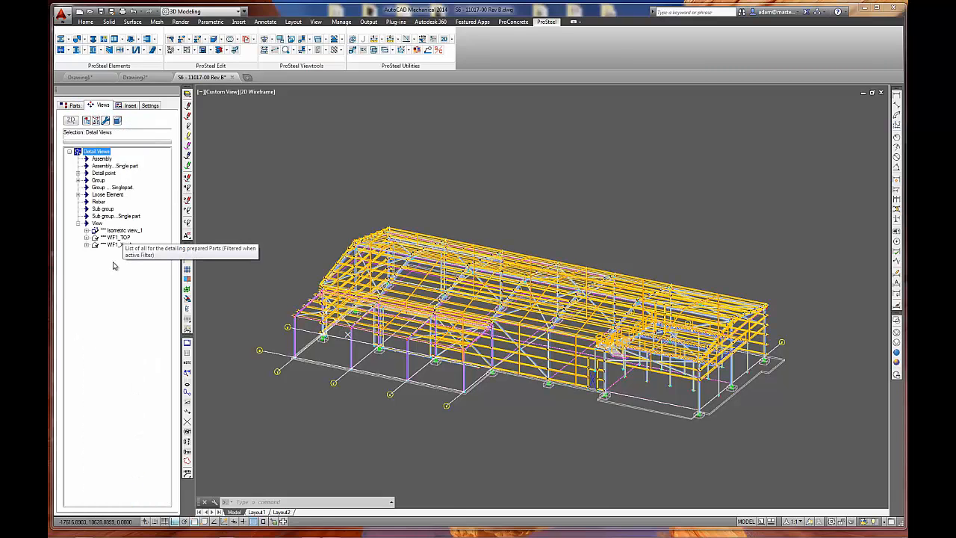
{"action": "left_click", "coordinate": [118, 245]}
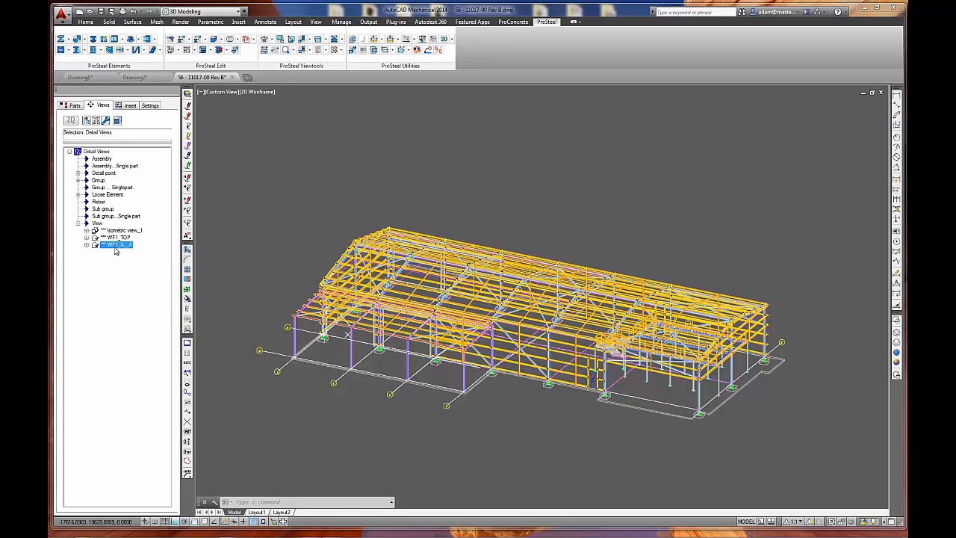
{"action": "right_click", "coordinate": [118, 245]}
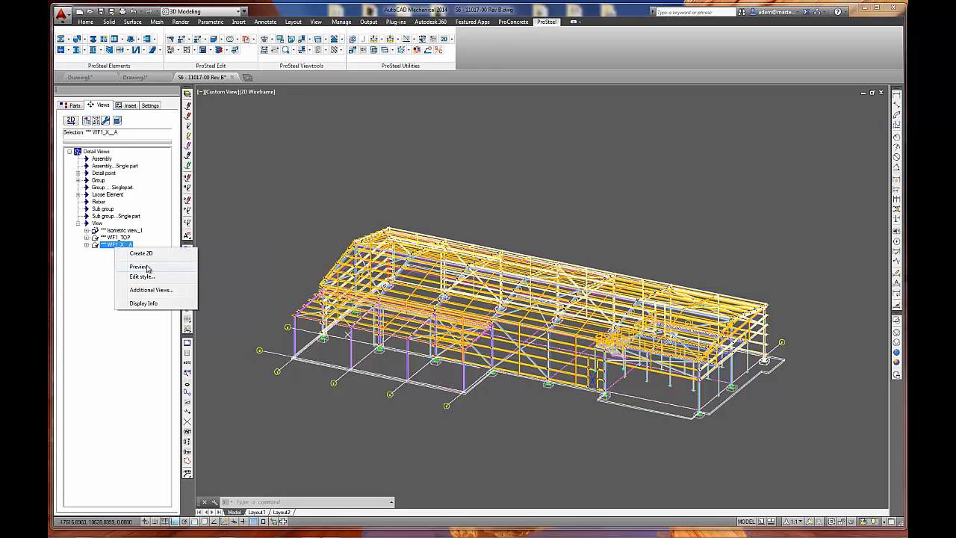
{"action": "left_click", "coordinate": [140, 266]}
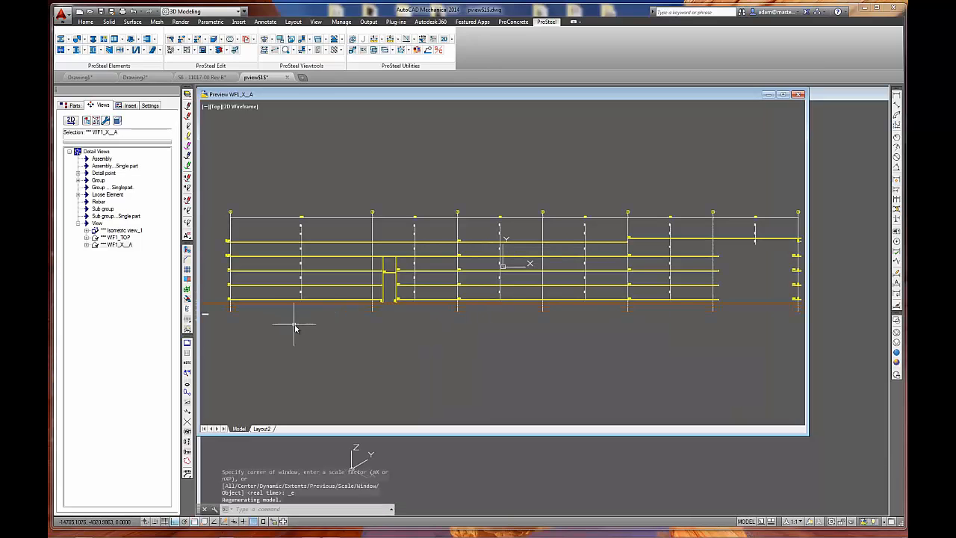
{"action": "double_click", "coordinate": [363, 94]}
Examine the girt wall elevation and its bridging marks, and check the properties of the first bay's lowest B116 label.
{"action": "scroll", "coordinate": [259, 305], "scroll_direction": "up", "scroll_amount": 4}
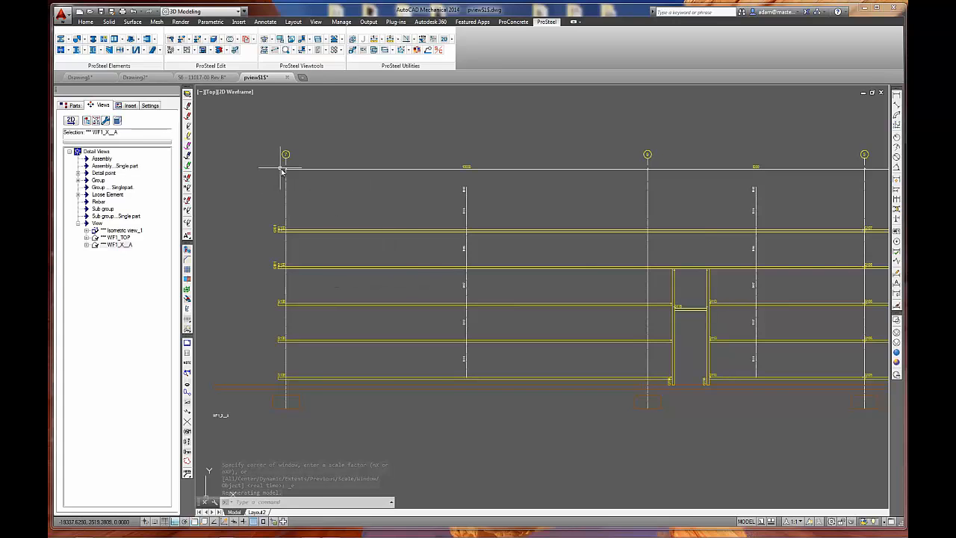
{"action": "middle_click_drag", "start_coordinate": [435, 204], "coordinate": [428, 214]}
{"action": "middle_click_drag", "start_coordinate": [657, 382], "coordinate": [438, 329]}
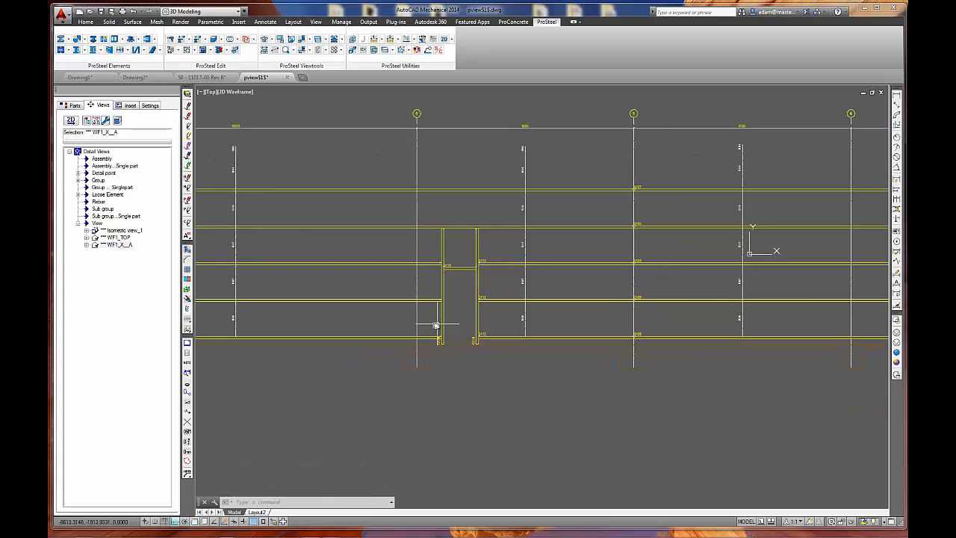
{"action": "scroll", "coordinate": [525, 382], "scroll_direction": "down", "scroll_amount": 2}
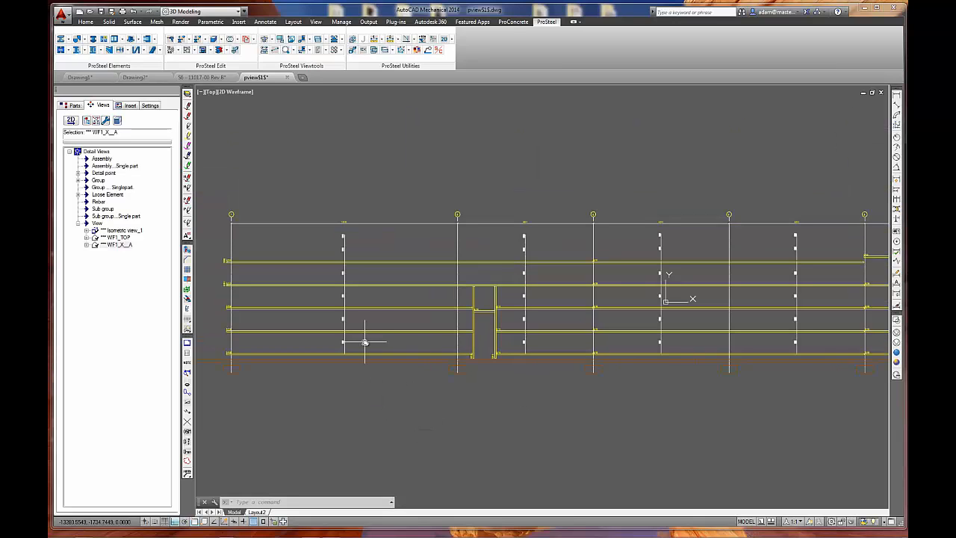
{"action": "scroll", "coordinate": [333, 342], "scroll_direction": "up", "scroll_amount": 4}
{"action": "scroll", "coordinate": [333, 342], "scroll_direction": "up", "scroll_amount": 2}
{"action": "middle_click_drag", "start_coordinate": [337, 341], "coordinate": [388, 352]}
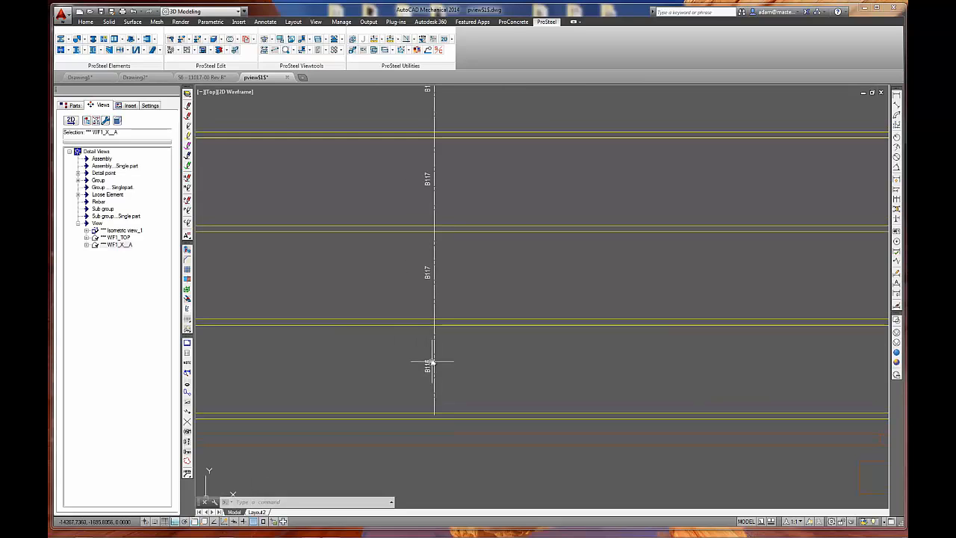
{"action": "middle_click_drag", "start_coordinate": [459, 373], "coordinate": [484, 386]}
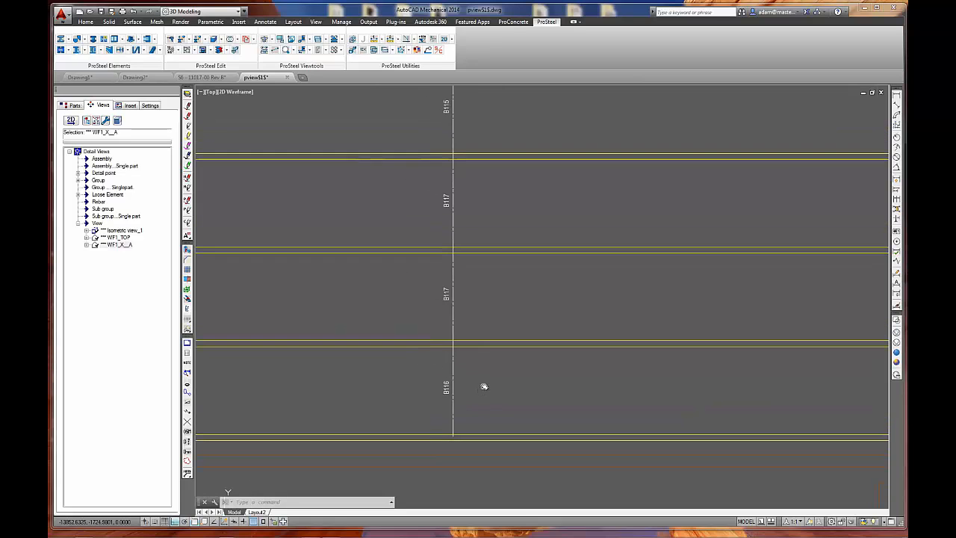
{"action": "double_click", "coordinate": [446, 386]}
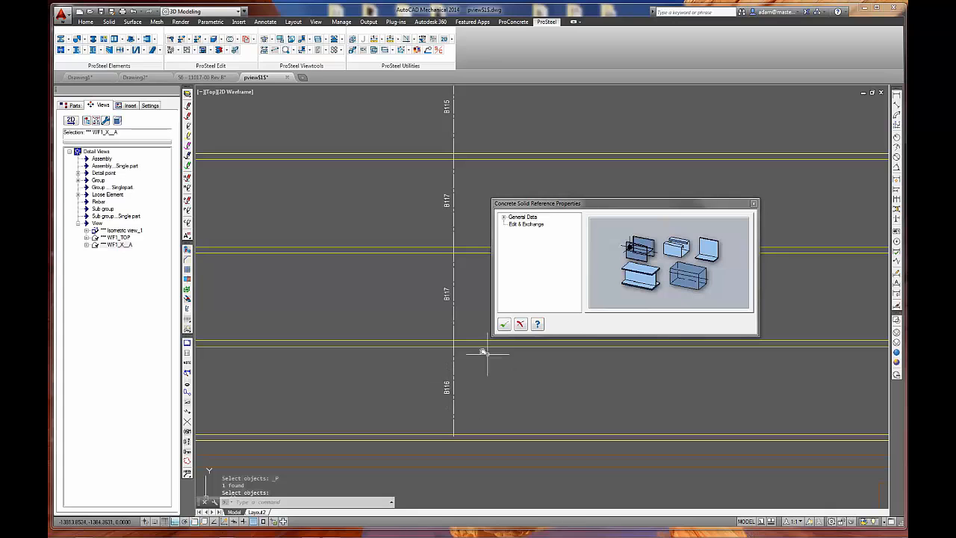
{"action": "left_click", "coordinate": [505, 326]}
{"action": "key", "text": "Escape"}
Examine the girt marks at the wall's end, around the door opening and along the adjoining bay.
{"action": "scroll", "coordinate": [441, 353], "scroll_direction": "down", "scroll_amount": 4}
{"action": "middle_click_drag", "start_coordinate": [276, 305], "coordinate": [353, 316]}
{"action": "scroll", "coordinate": [353, 316], "scroll_direction": "up", "scroll_amount": 4}
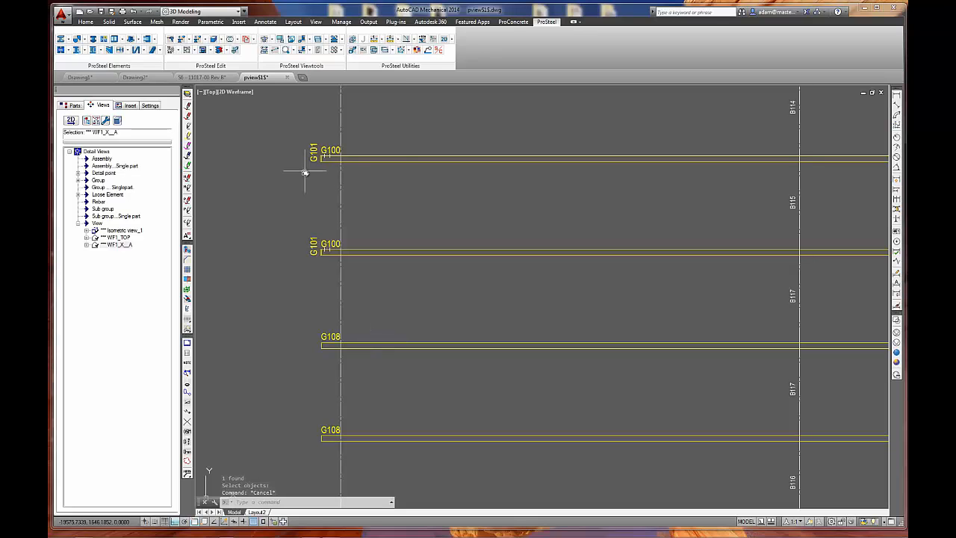
{"action": "middle_click_drag", "start_coordinate": [572, 342], "coordinate": [224, 323]}
{"action": "scroll", "coordinate": [663, 337], "scroll_direction": "down", "scroll_amount": 4}
{"action": "middle_click_drag", "start_coordinate": [723, 346], "coordinate": [428, 313]}
{"action": "scroll", "coordinate": [450, 294], "scroll_direction": "up", "scroll_amount": 6}
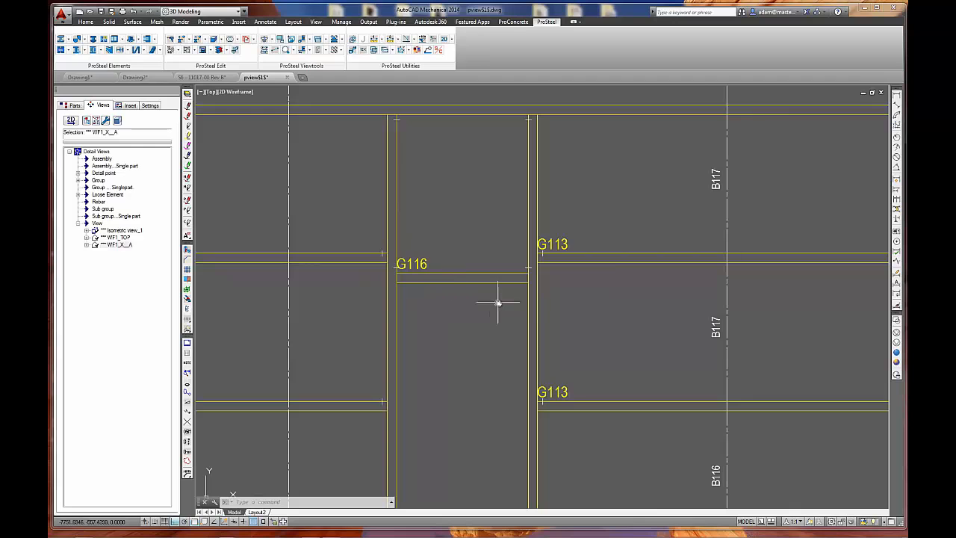
{"action": "scroll", "coordinate": [446, 235], "scroll_direction": "down", "scroll_amount": 2}
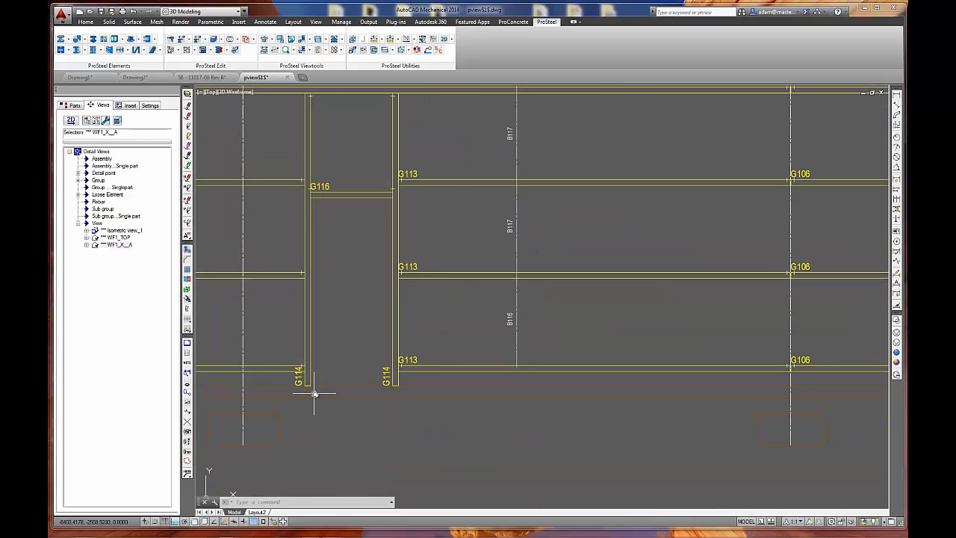
{"action": "mouse_move", "coordinate": [675, 356]}
{"action": "middle_mouse_down"}
{"action": "mouse_move", "coordinate": [508, 431]}
{"action": "mouse_move", "coordinate": [555, 374]}
{"action": "middle_mouse_up"}
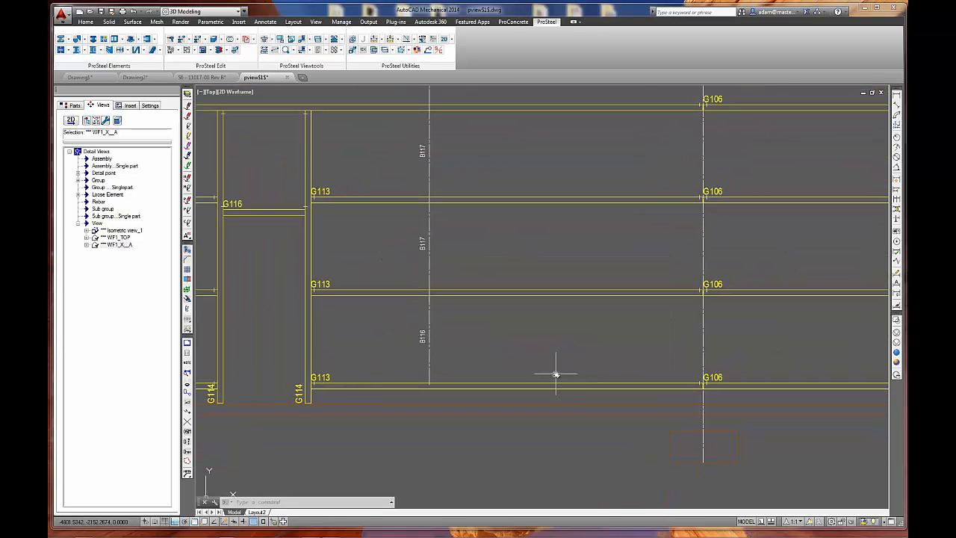
Set the object scale of the B116 label in the bay beside the door opening to 50 in its display style.
{"action": "left_click", "coordinate": [422, 334]}
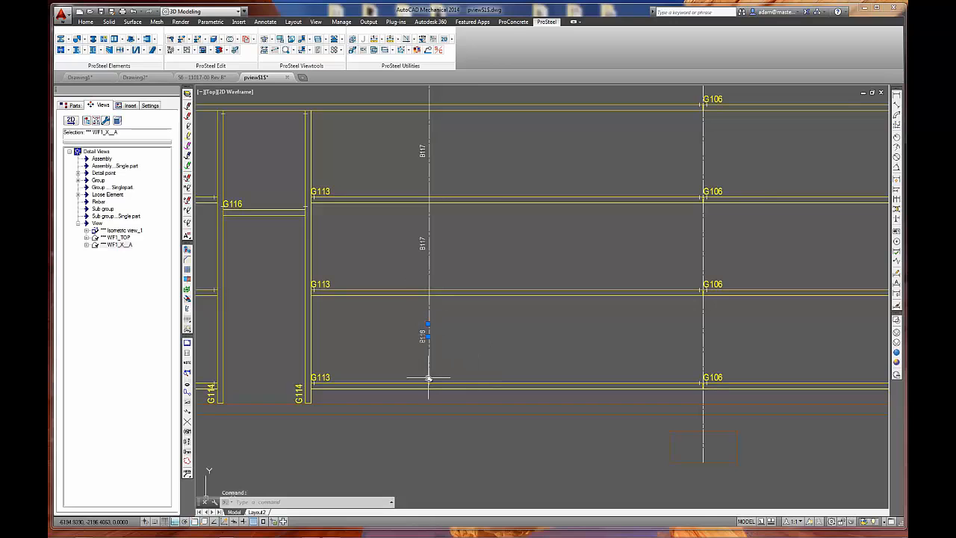
{"action": "double_click", "coordinate": [422, 330]}
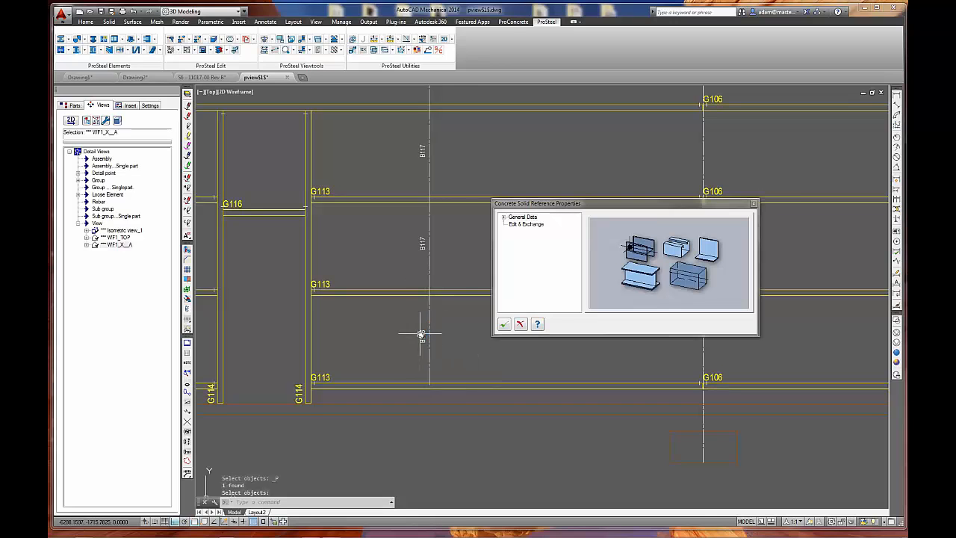
{"action": "left_click", "coordinate": [529, 224]}
{"action": "left_click", "coordinate": [532, 216]}
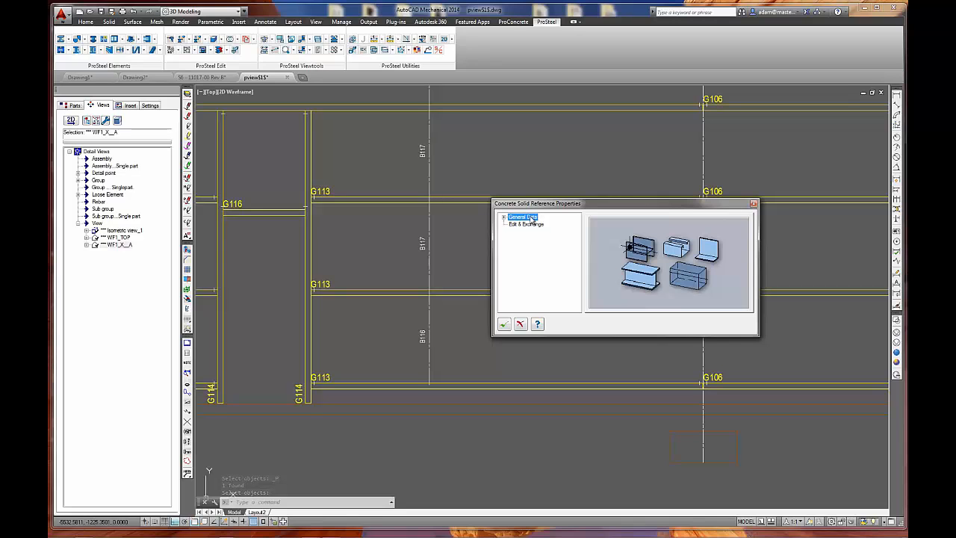
{"action": "left_click", "coordinate": [504, 217]}
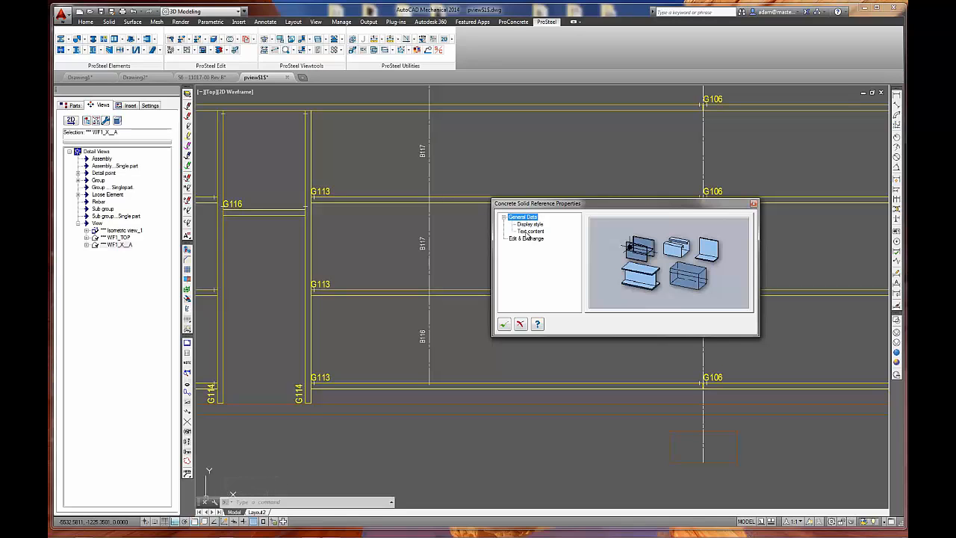
{"action": "left_click", "coordinate": [527, 232]}
{"action": "left_click", "coordinate": [530, 224]}
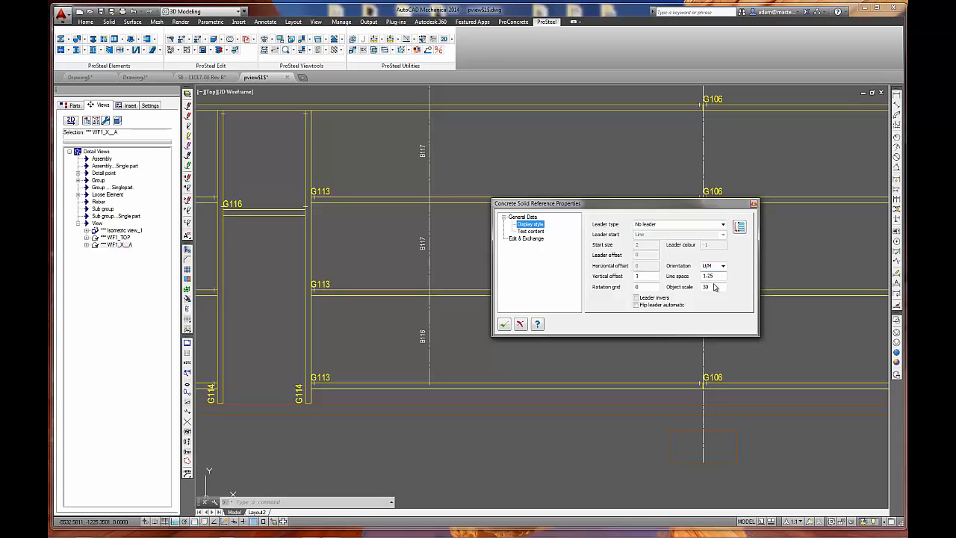
{"action": "double_click", "coordinate": [711, 287]}
{"action": "type", "text": "50"}
{"action": "left_click", "coordinate": [503, 324]}
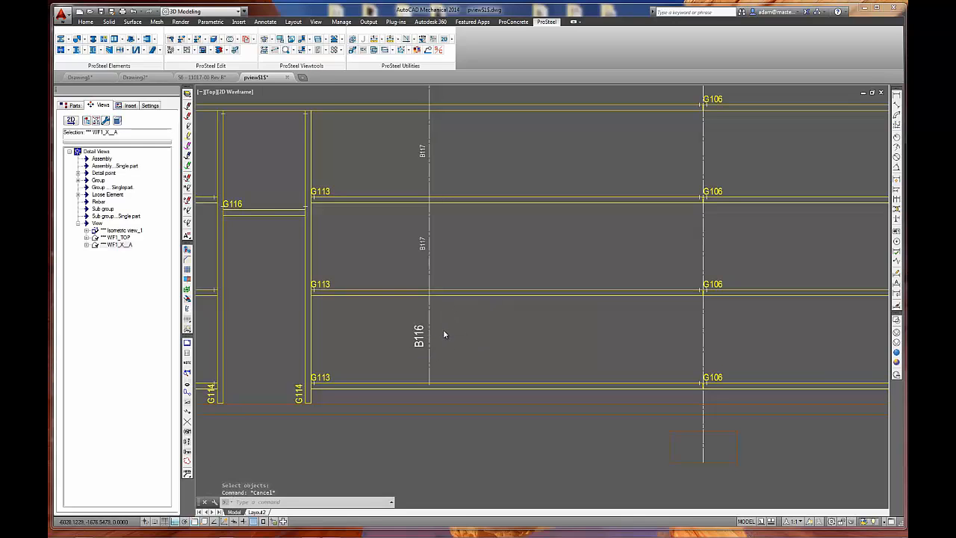
Select the four labels above B116 and set the object scale of the lower B117 label to 50 in the PS Properties.
{"action": "scroll", "coordinate": [448, 342], "scroll_direction": "down", "scroll_amount": 3}
{"action": "left_click", "coordinate": [448, 351]}
{"action": "left_click", "coordinate": [448, 294]}
{"action": "left_click", "coordinate": [447, 236]}
{"action": "left_click", "coordinate": [448, 177]}
{"action": "right_click", "coordinate": [458, 204]}
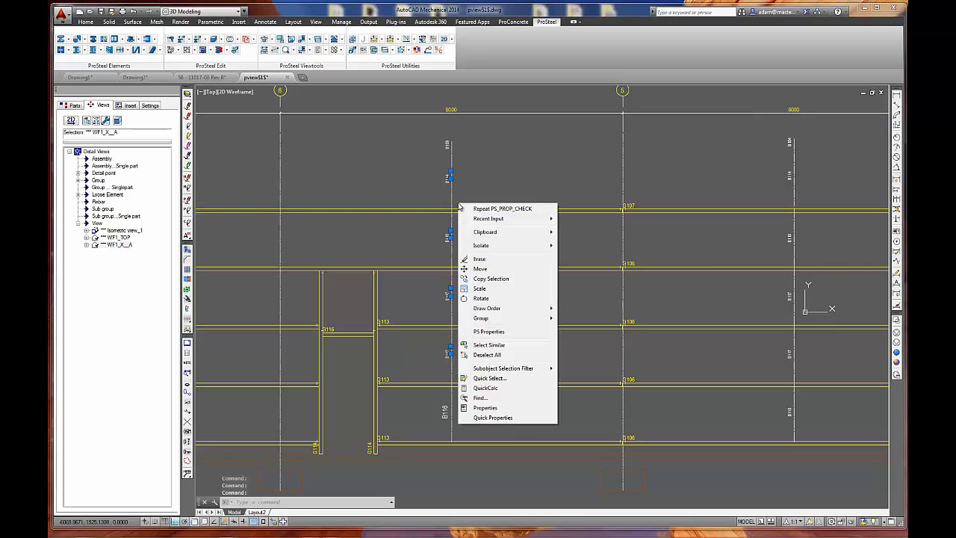
{"action": "left_click", "coordinate": [489, 330]}
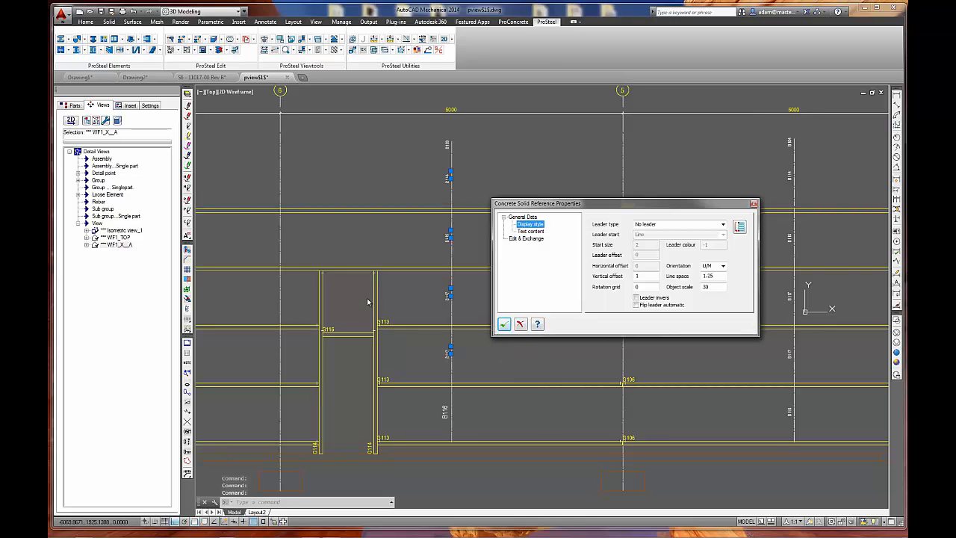
{"action": "double_click", "coordinate": [699, 288]}
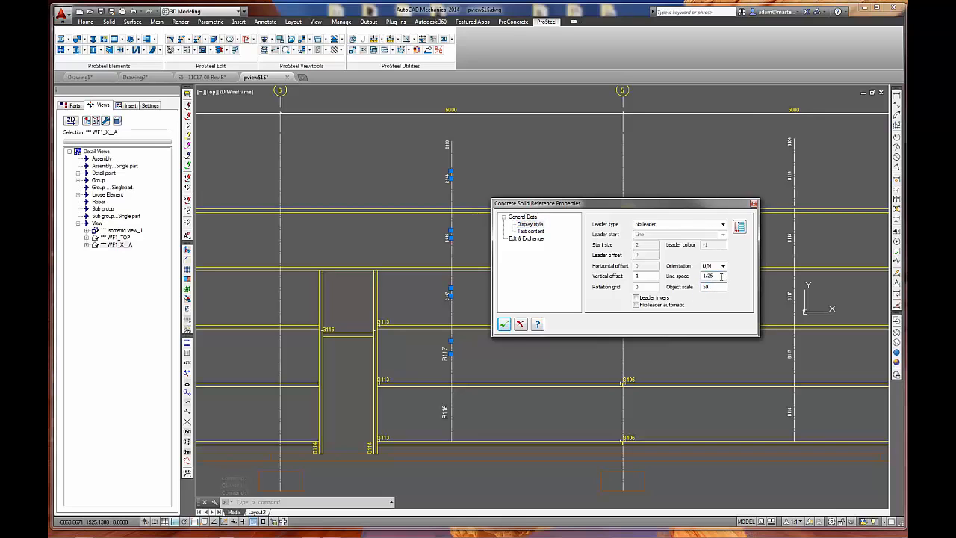
{"action": "left_click", "coordinate": [503, 325]}
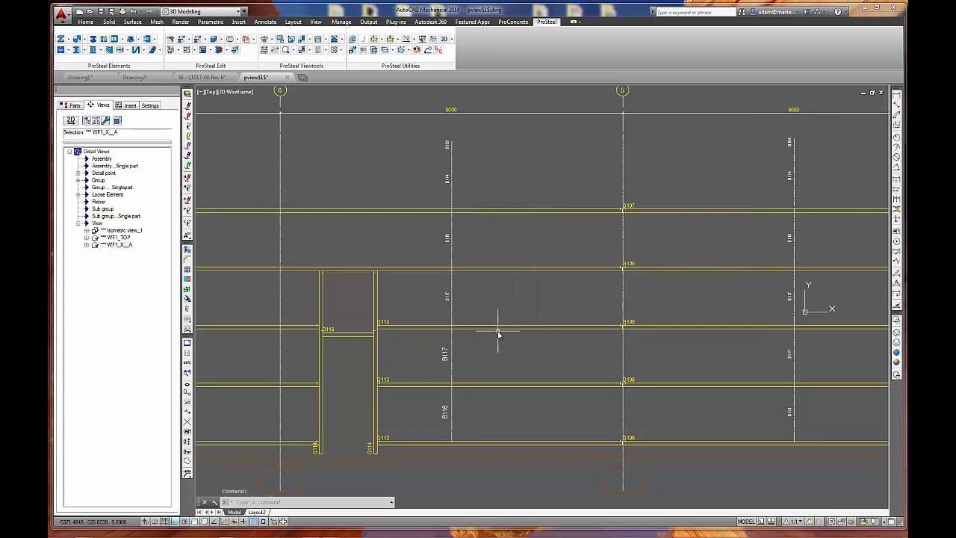
Set the object scale of the upper B117 label and the B115 label above it to 50.
{"action": "double_click", "coordinate": [706, 287]}
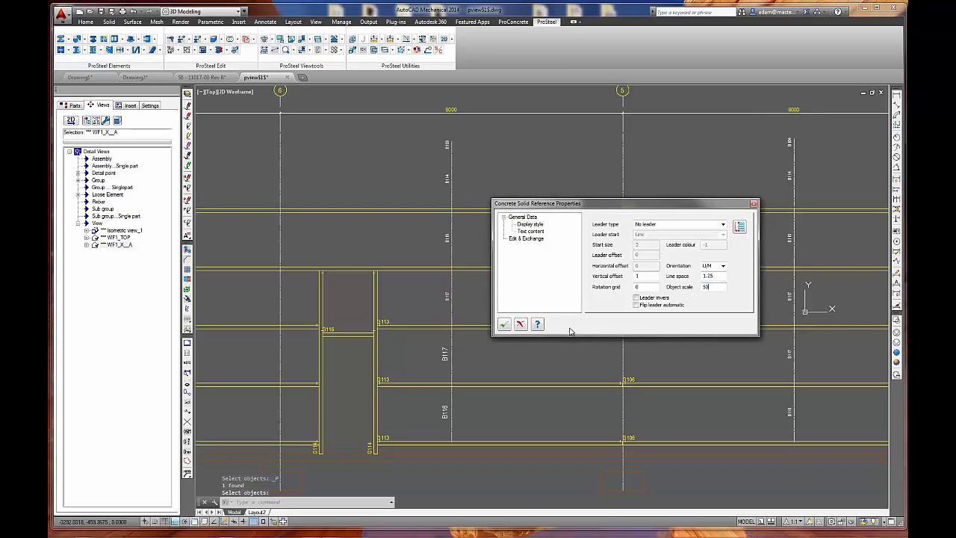
{"action": "left_click", "coordinate": [503, 324]}
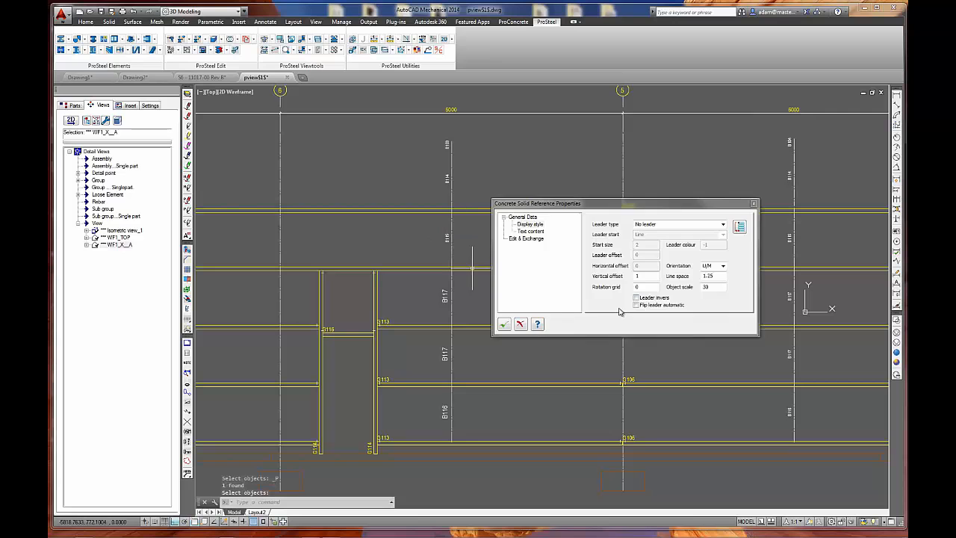
{"action": "double_click", "coordinate": [705, 287]}
{"action": "type", "text": "5"}
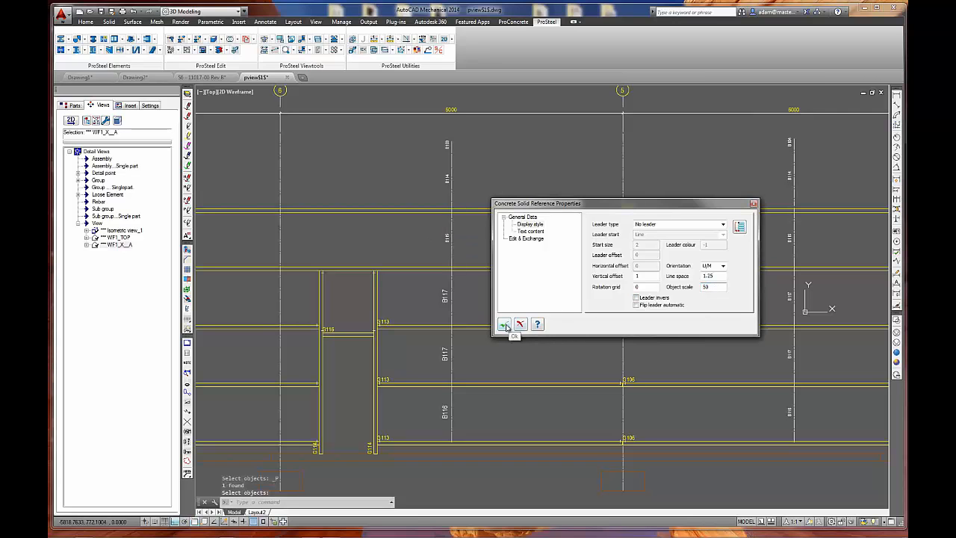
{"action": "left_click", "coordinate": [504, 324]}
{"action": "scroll", "coordinate": [443, 296], "scroll_direction": "up", "scroll_amount": 5}
{"action": "middle_click_drag", "start_coordinate": [443, 296], "coordinate": [485, 379]}
{"action": "left_click", "coordinate": [440, 353]}
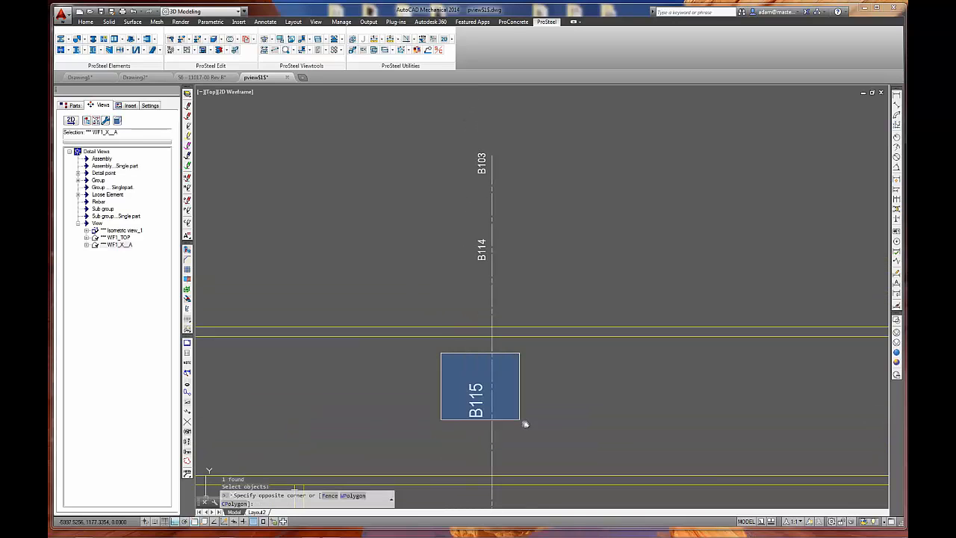
{"action": "left_click", "coordinate": [556, 433]}
{"action": "key", "text": "Escape"}
{"action": "key", "text": "Escape"}
Select the B103 and B114 labels and limit the label data to copy to selected parameters with Object scale.
{"action": "left_click", "coordinate": [482, 250]}
{"action": "left_click", "coordinate": [457, 142]}
{"action": "right_click", "coordinate": [428, 236]}
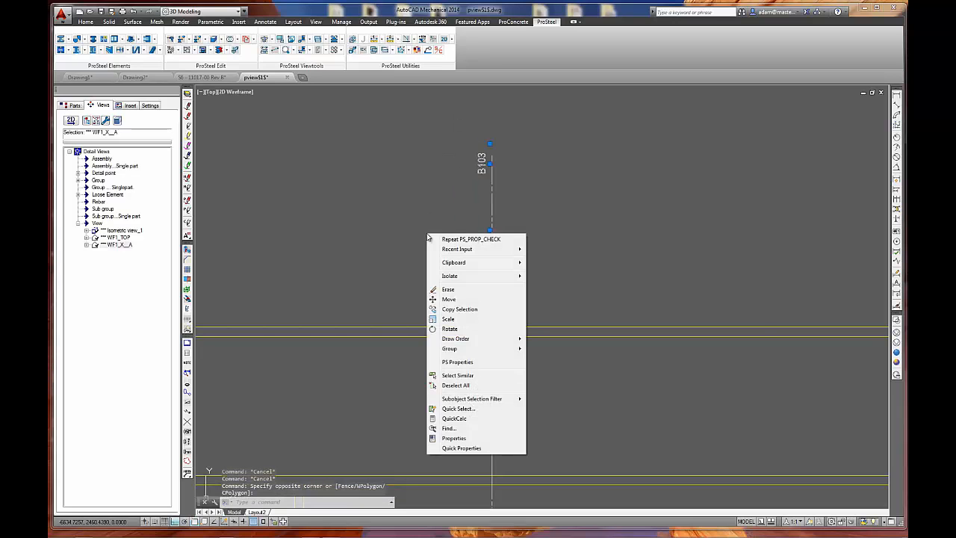
{"action": "left_click", "coordinate": [474, 364]}
{"action": "left_click", "coordinate": [514, 239]}
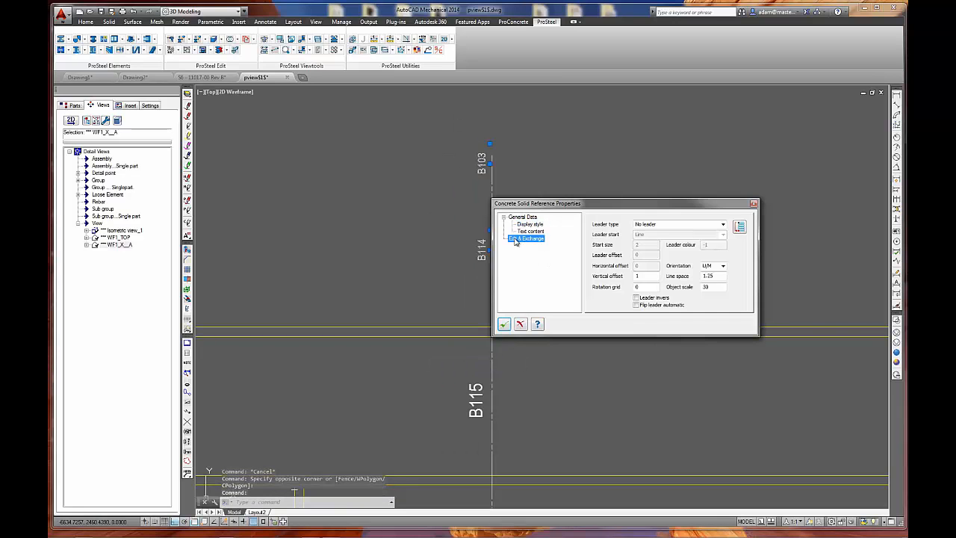
{"action": "left_click", "coordinate": [600, 239]}
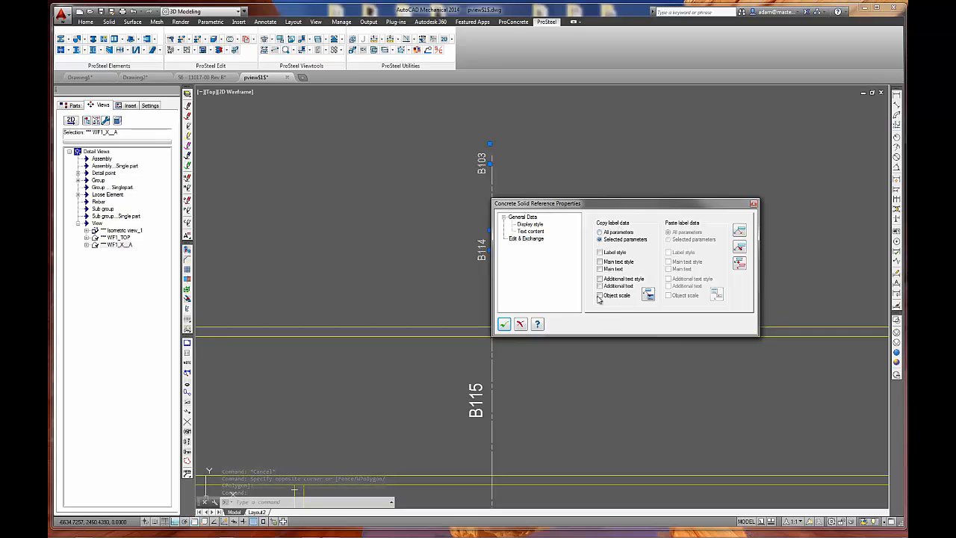
Copy the object scale from the B115 label to the B114 label and close the label properties.
{"action": "left_click", "coordinate": [647, 297]}
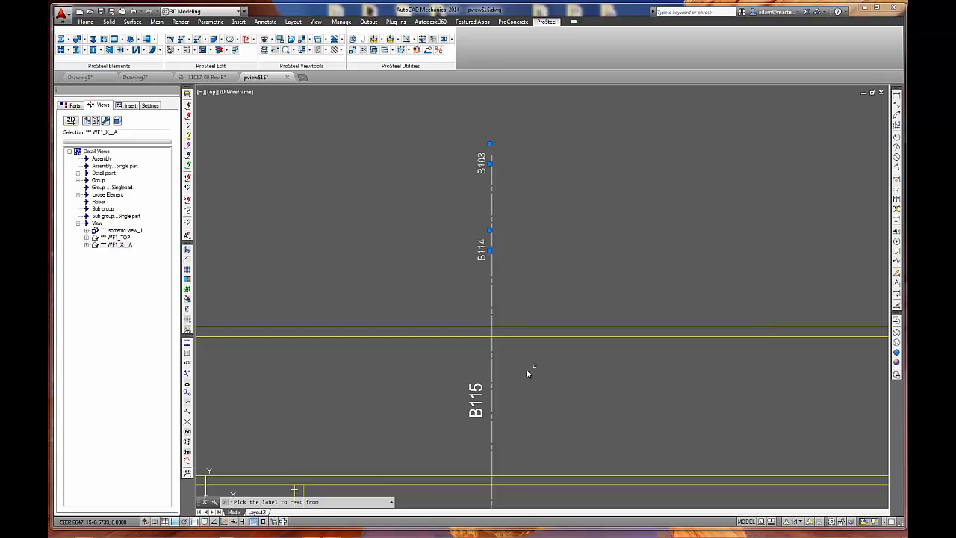
{"action": "left_click", "coordinate": [474, 395]}
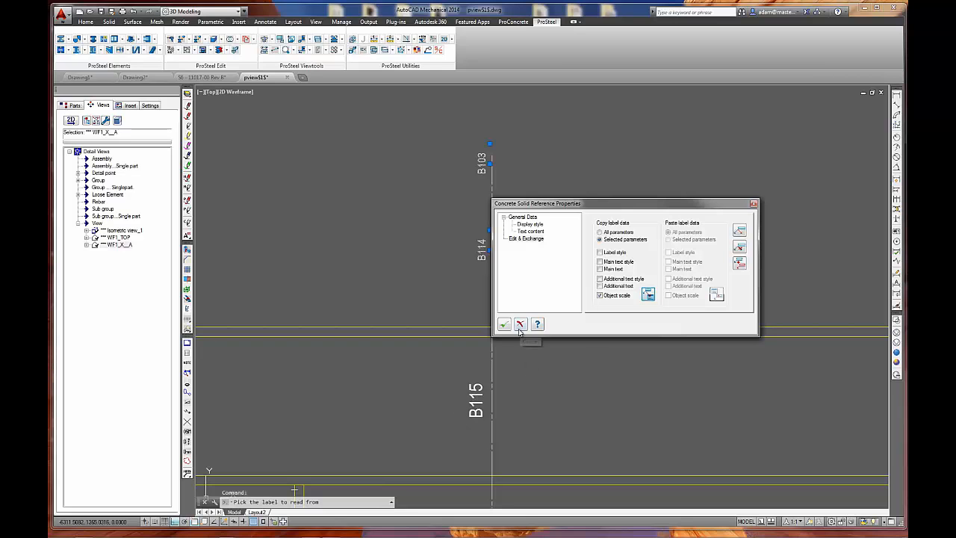
{"action": "left_click", "coordinate": [647, 295]}
{"action": "left_click", "coordinate": [478, 389]}
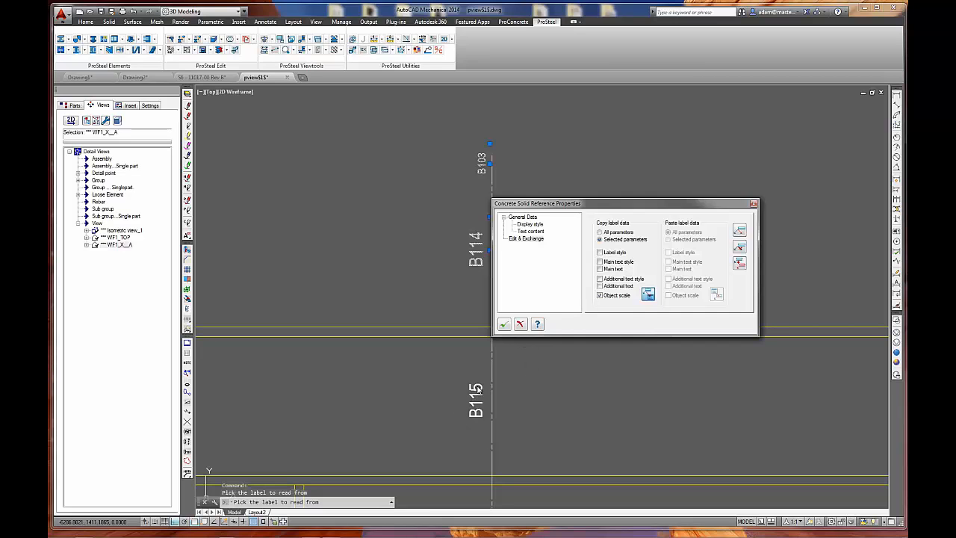
{"action": "left_click", "coordinate": [504, 324]}
{"action": "key", "text": "Escape"}
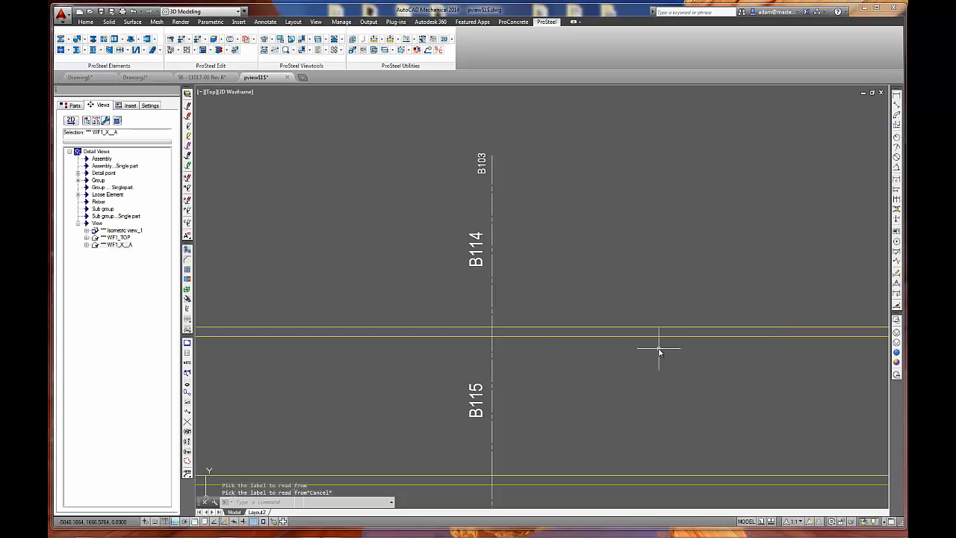
{"action": "scroll", "coordinate": [662, 352], "scroll_direction": "down", "scroll_amount": 5}
{"action": "middle_click_drag", "start_coordinate": [643, 405], "coordinate": [650, 339]}
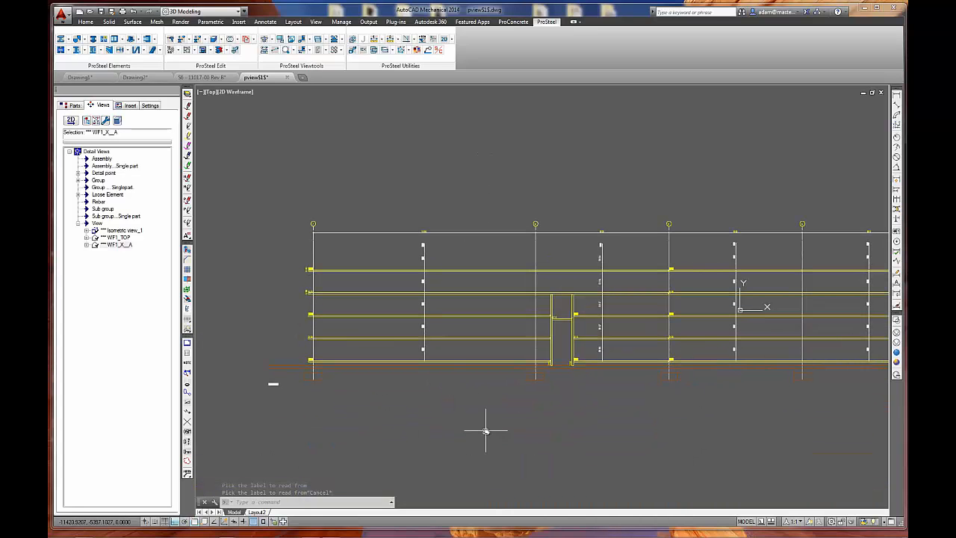
Examine the part labels along the WF1_X__A elevation preview, around the door framing and over the full wall length.
{"action": "middle_click_drag", "start_coordinate": [706, 391], "coordinate": [601, 370]}
{"action": "scroll", "coordinate": [516, 291], "scroll_direction": "up", "scroll_amount": 4}
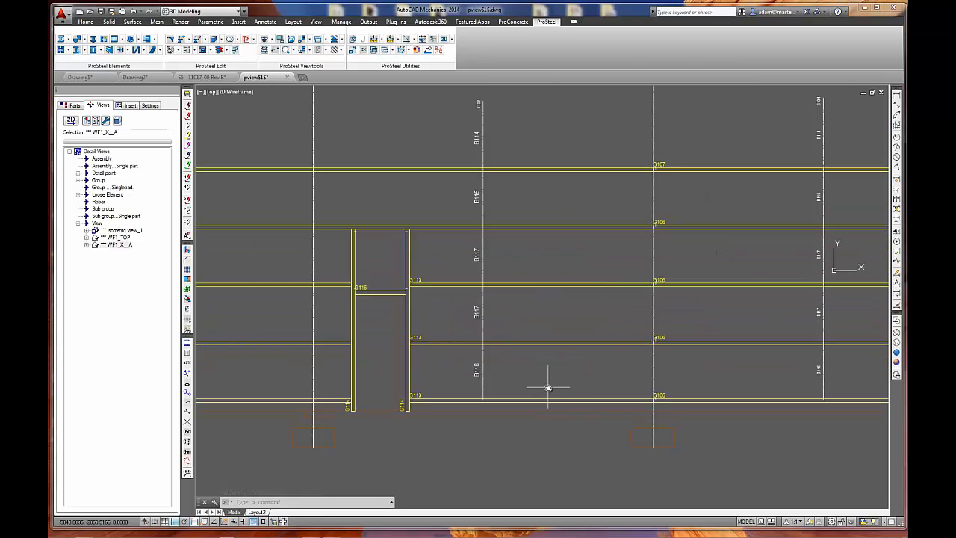
{"action": "scroll", "coordinate": [548, 387], "scroll_direction": "down", "scroll_amount": 3}
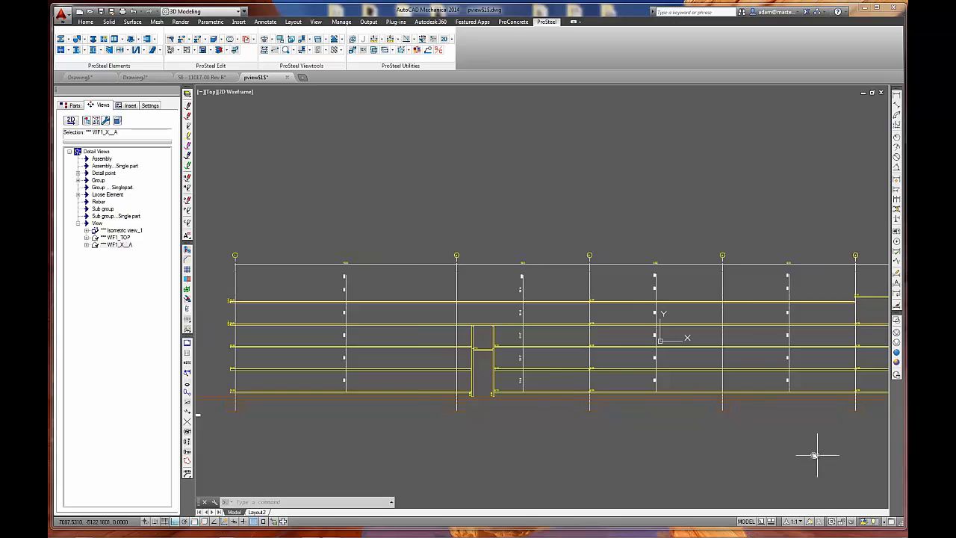
{"action": "scroll", "coordinate": [654, 442], "scroll_direction": "down", "scroll_amount": 1}
{"action": "scroll", "coordinate": [735, 448], "scroll_direction": "down", "scroll_amount": 2}
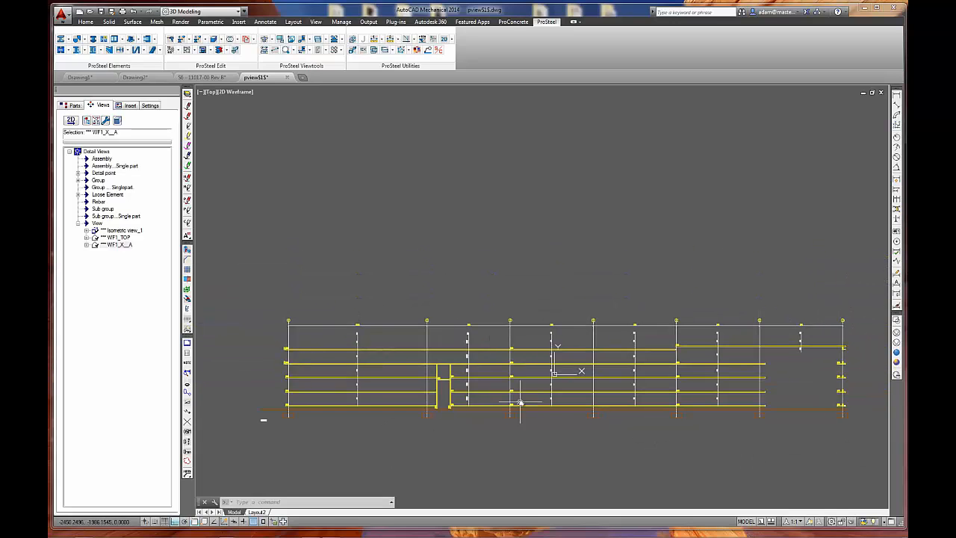
{"action": "middle_click_drag", "start_coordinate": [449, 340], "coordinate": [415, 246]}
{"action": "scroll", "coordinate": [472, 346], "scroll_direction": "down", "scroll_amount": 2}
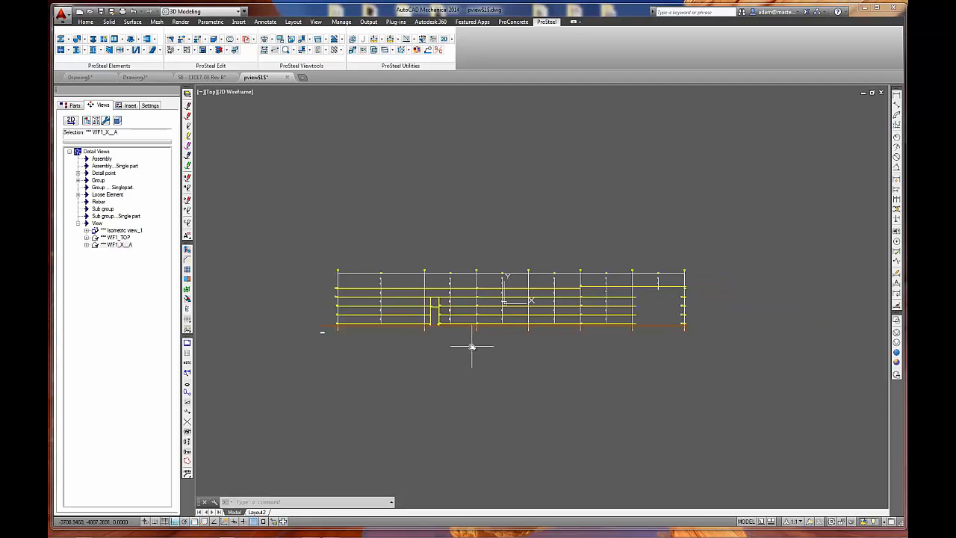
{"action": "scroll", "coordinate": [472, 346], "scroll_direction": "up", "scroll_amount": 2}
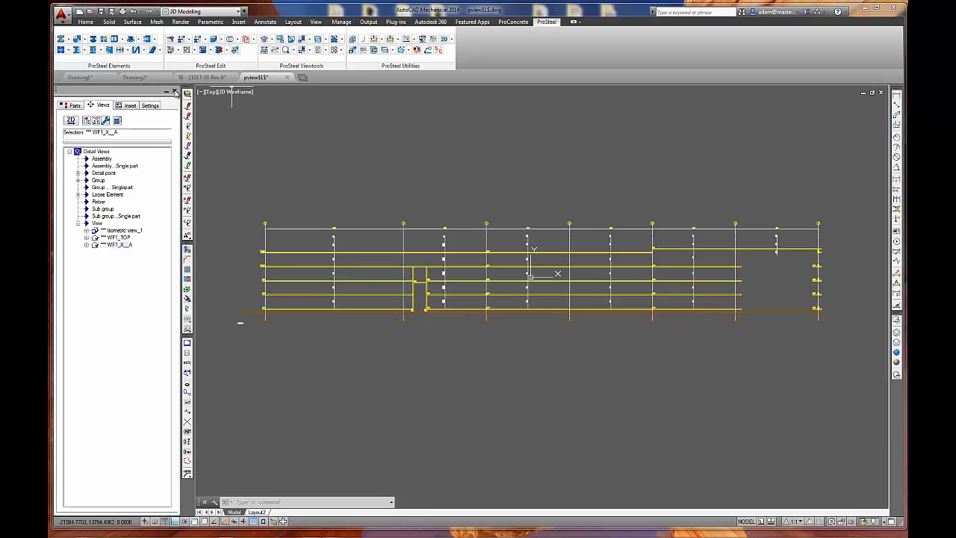
Close the DetailCenter with its view preview and return to the 3D building model with no command active.
{"action": "left_click", "coordinate": [175, 92]}
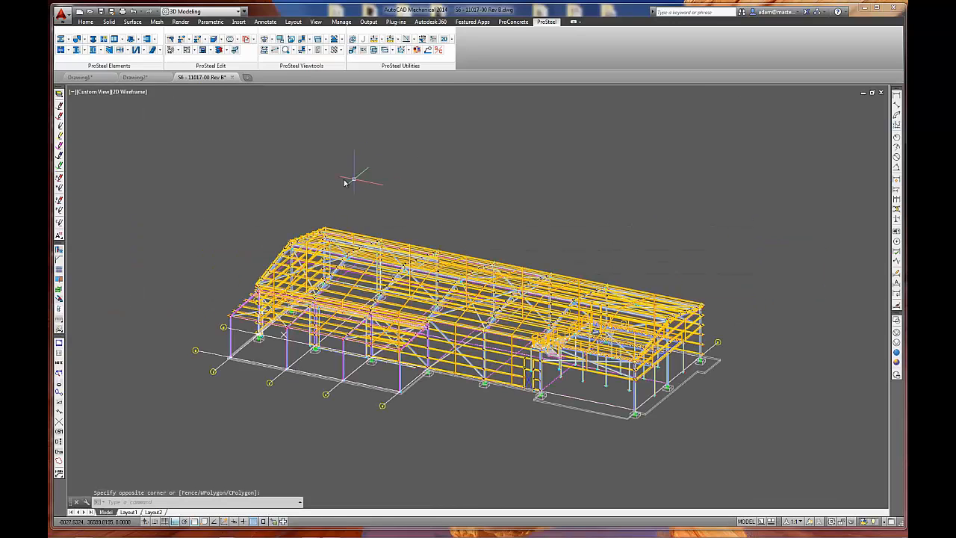
{"action": "key", "text": "Escape"}
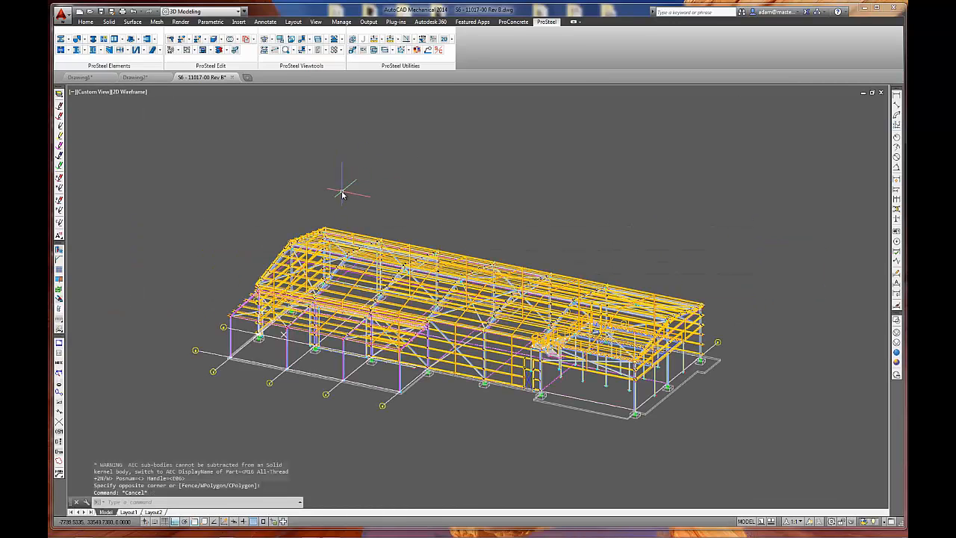